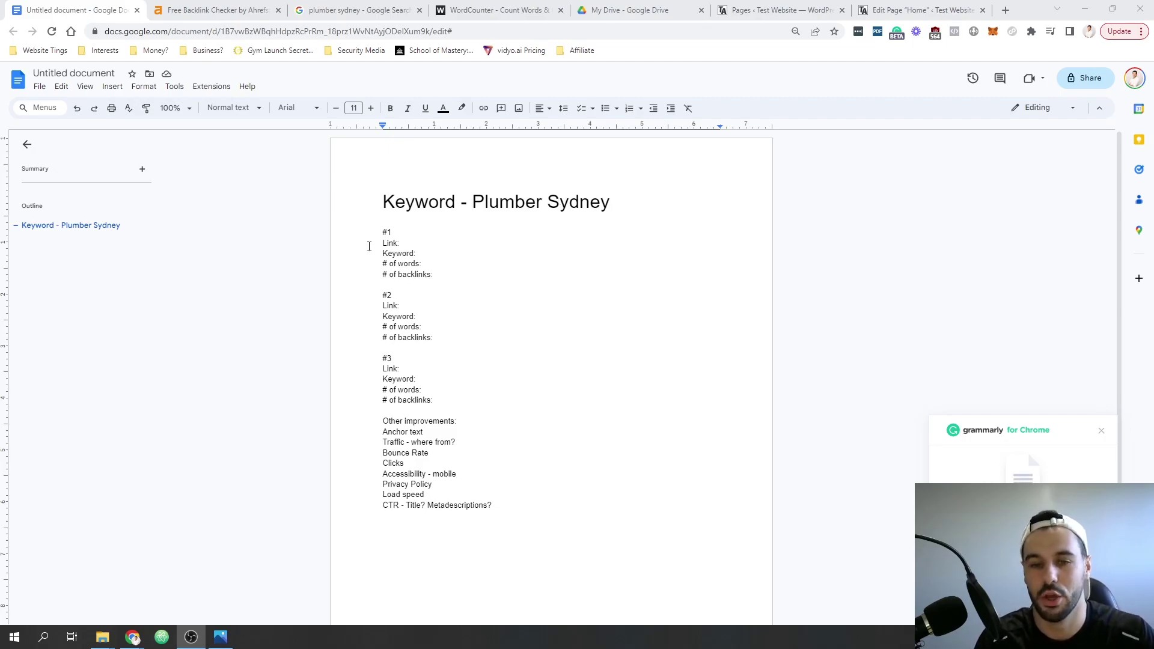
- Add "Link titles" as a new line at the end of the "Other improvements" list
key(Return)
text(Link titles)
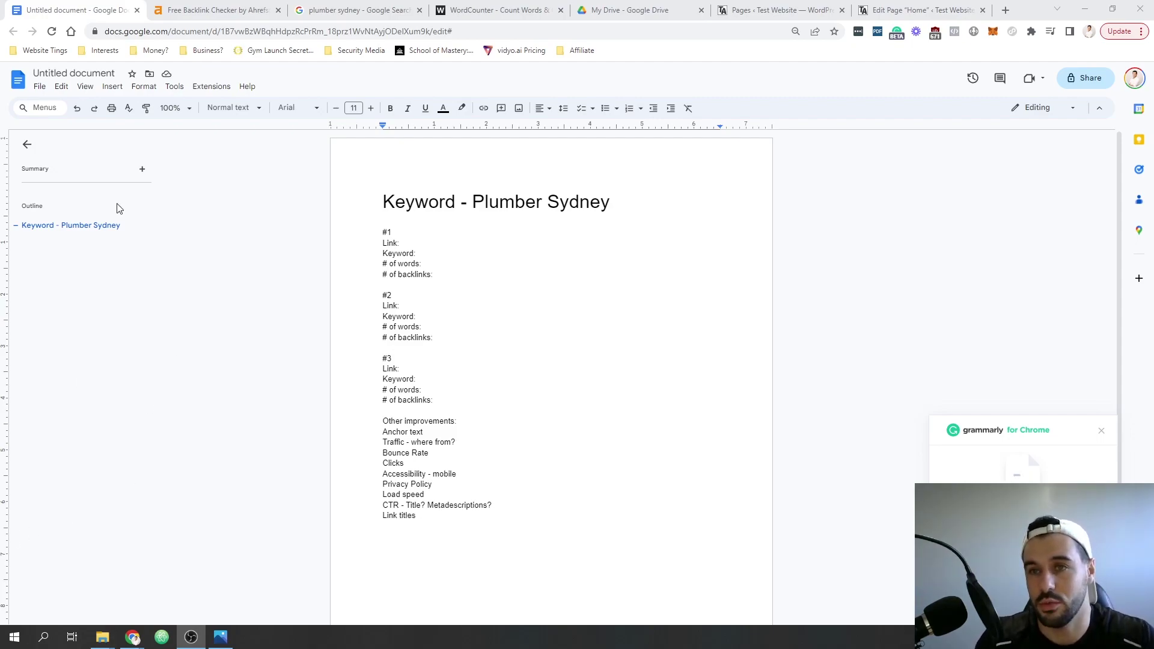
- From the "plumber sydney" Google results, open the Proximity Plumbing, Fixed Today and Hero Plumbing organic results in separate background tabs beside the search
click(319, 5)
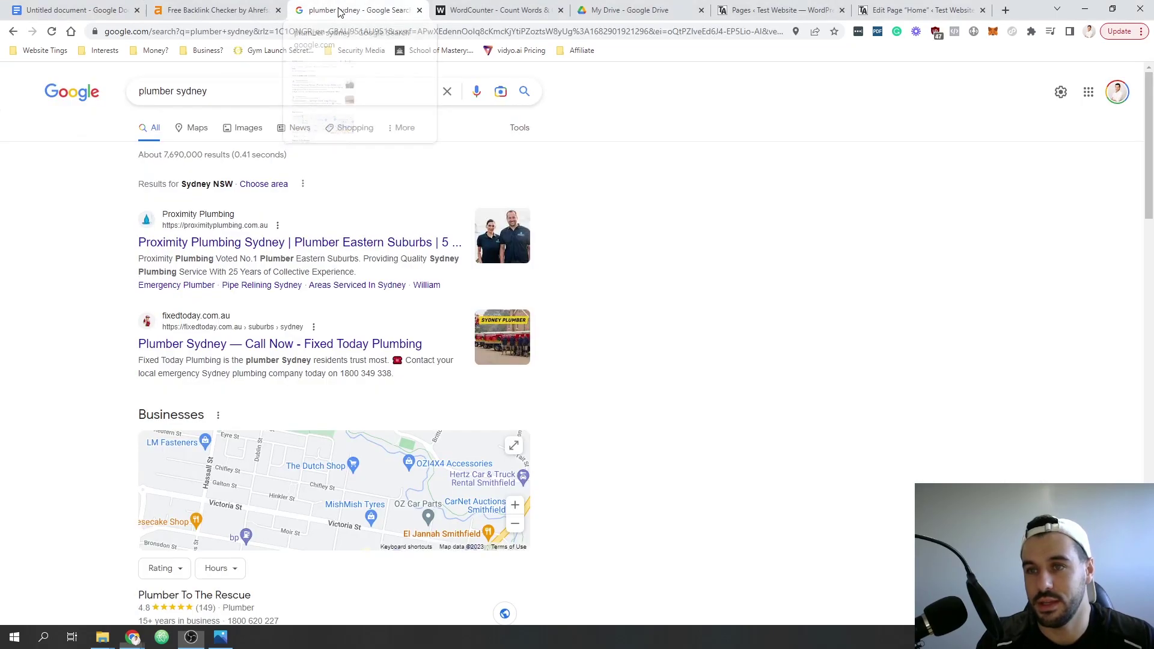
drag(319, 6, 220, 20)
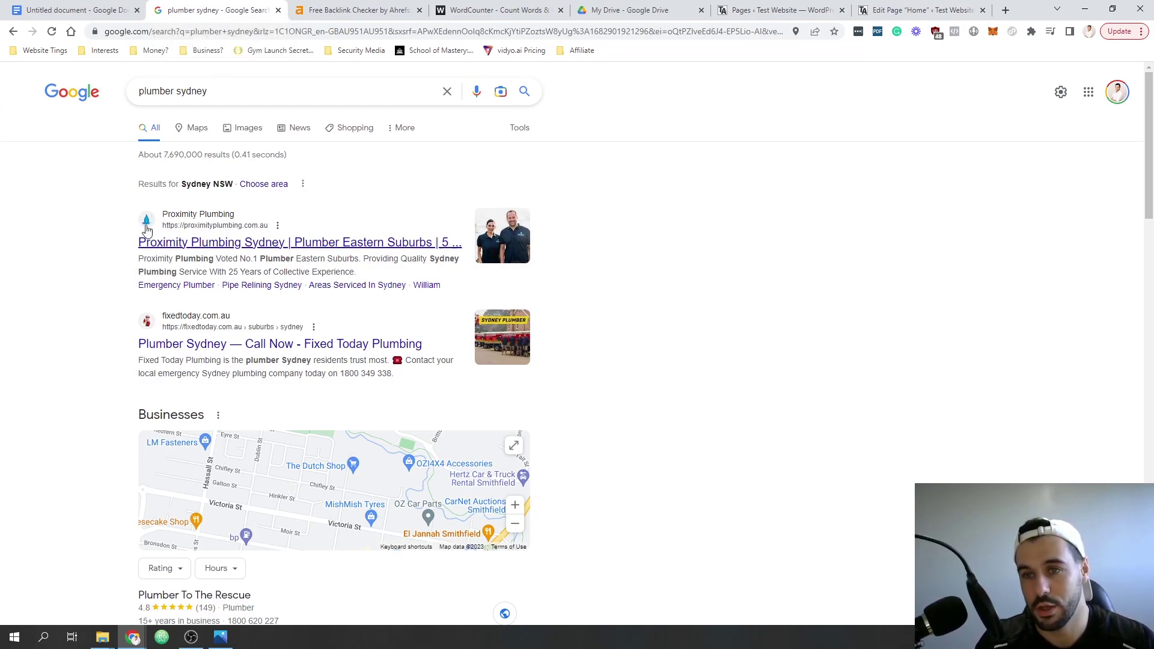
middle_click(253, 249)
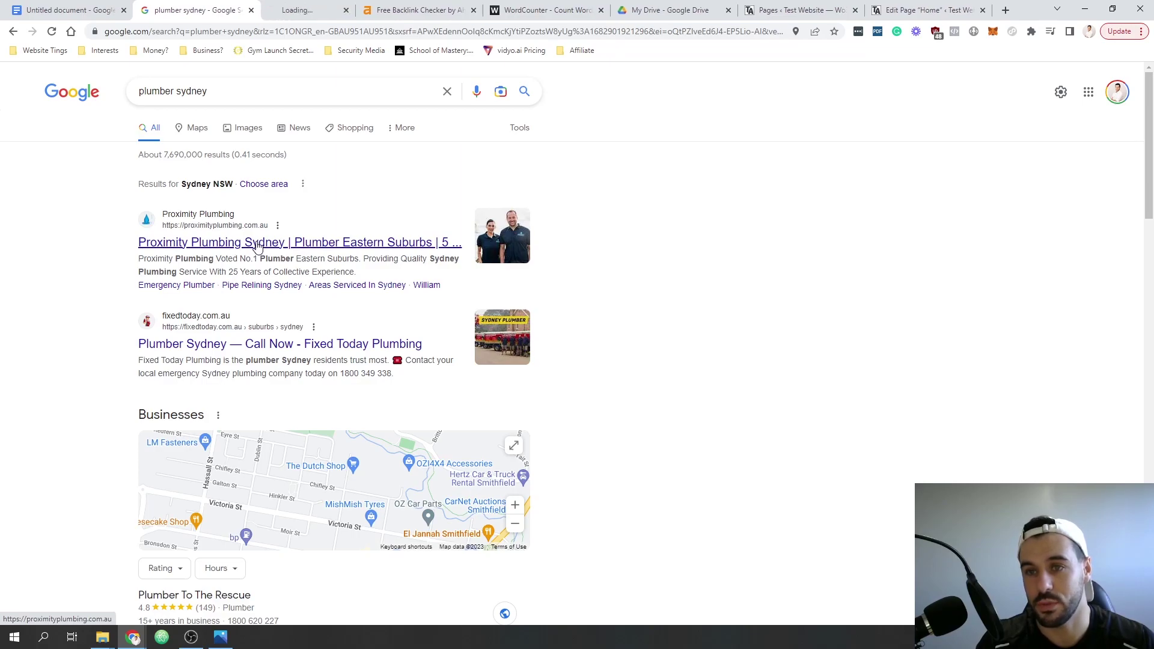
middle_click(286, 344)
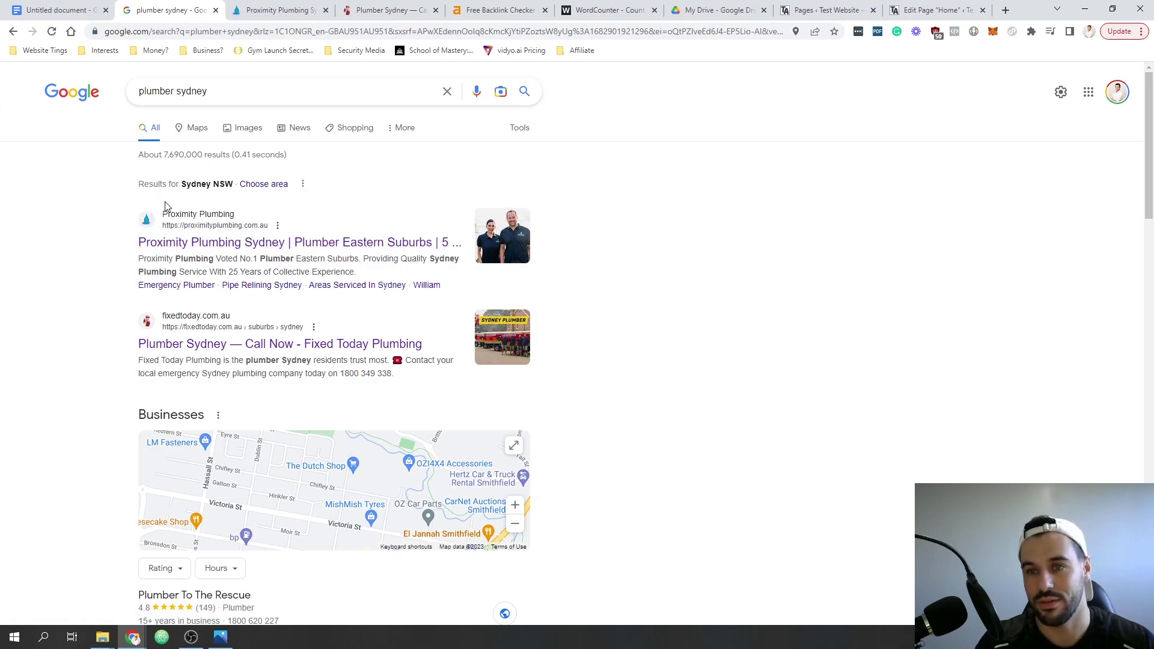
scroll(56, 417, down, 7)
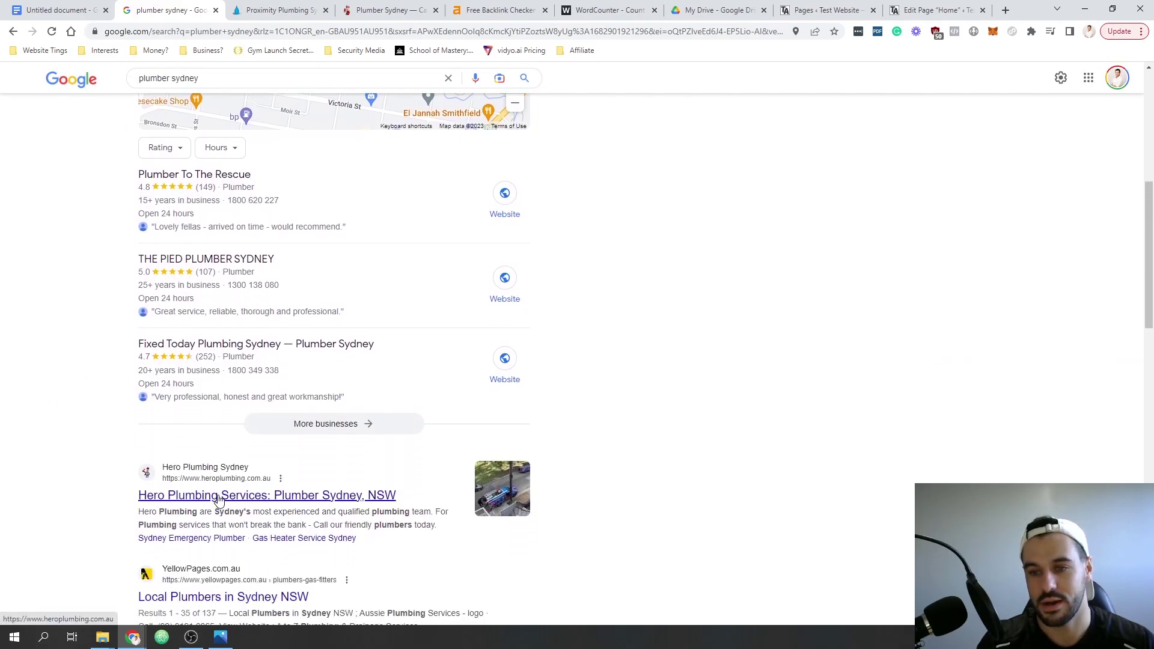
middle_click(216, 497)
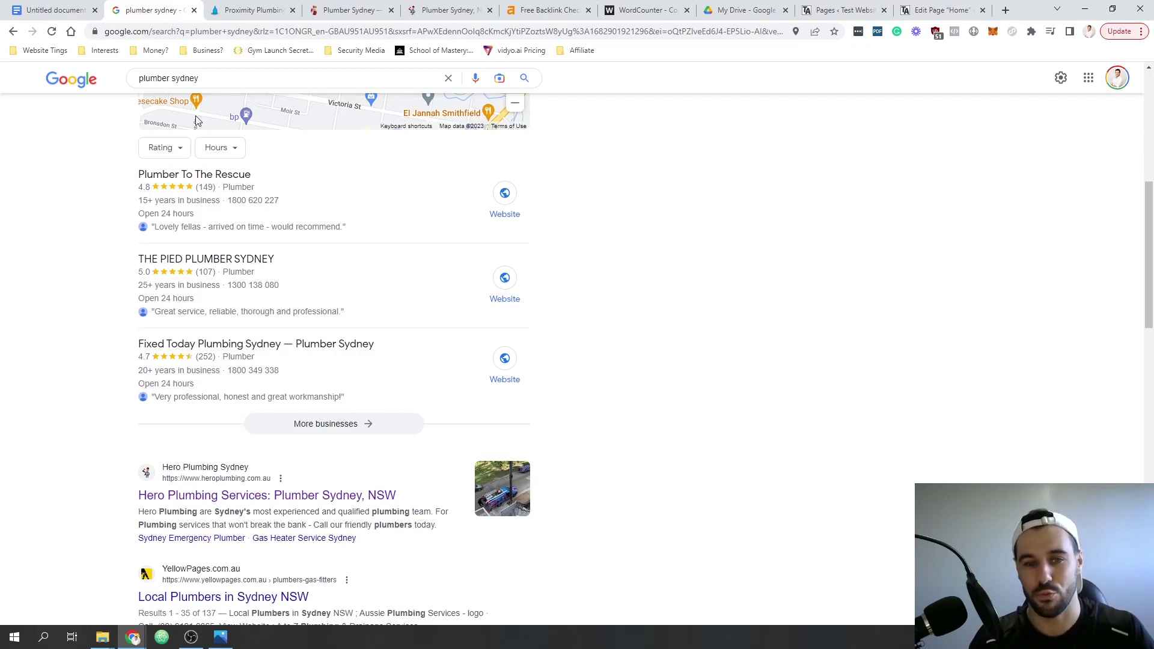
- Examine the Proximity Plumbing homepage through to its footer for content sections, services, internal links, FAQs and keyword use
click(224, 5)
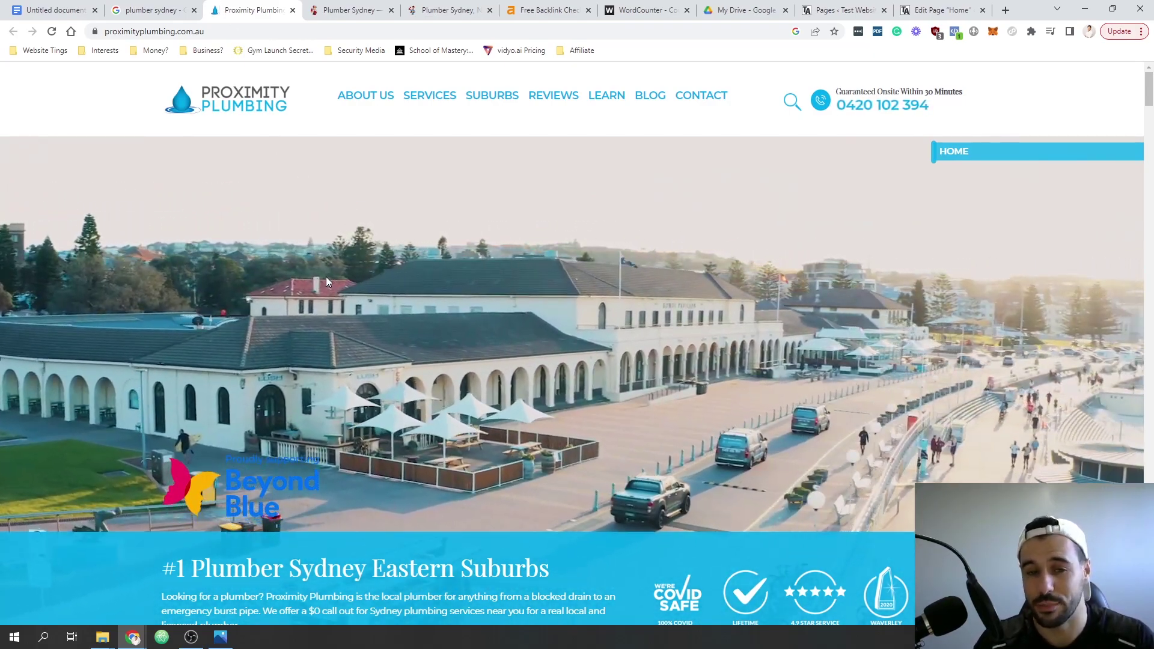
scroll(327, 282, down, 14)
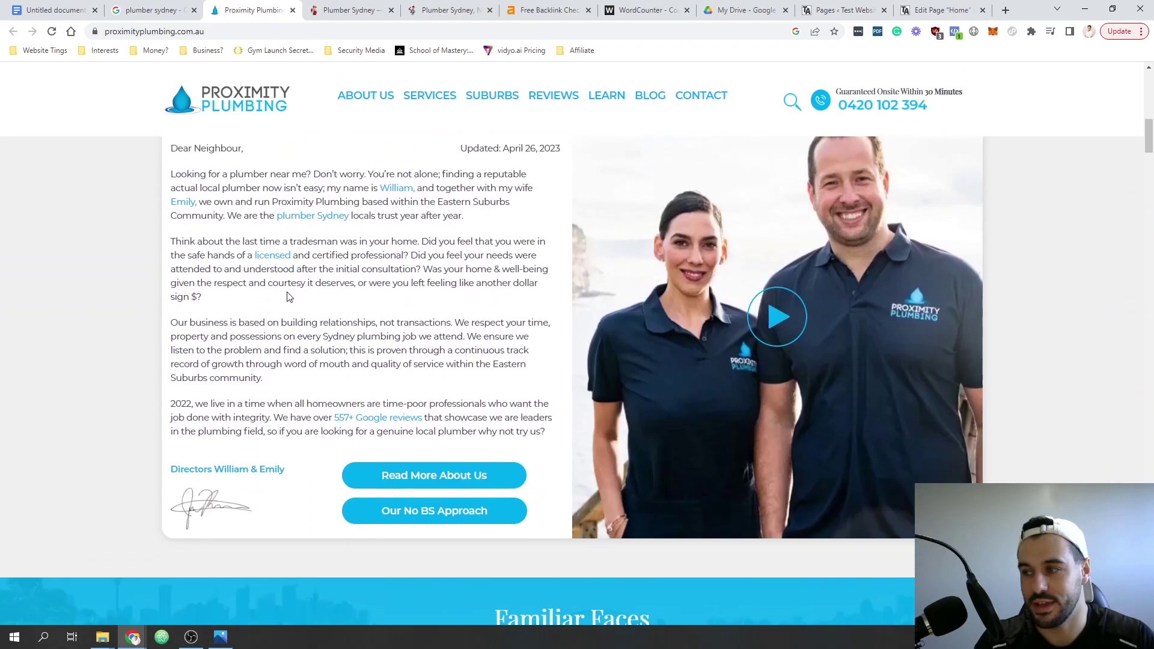
scroll(287, 295, down, 15)
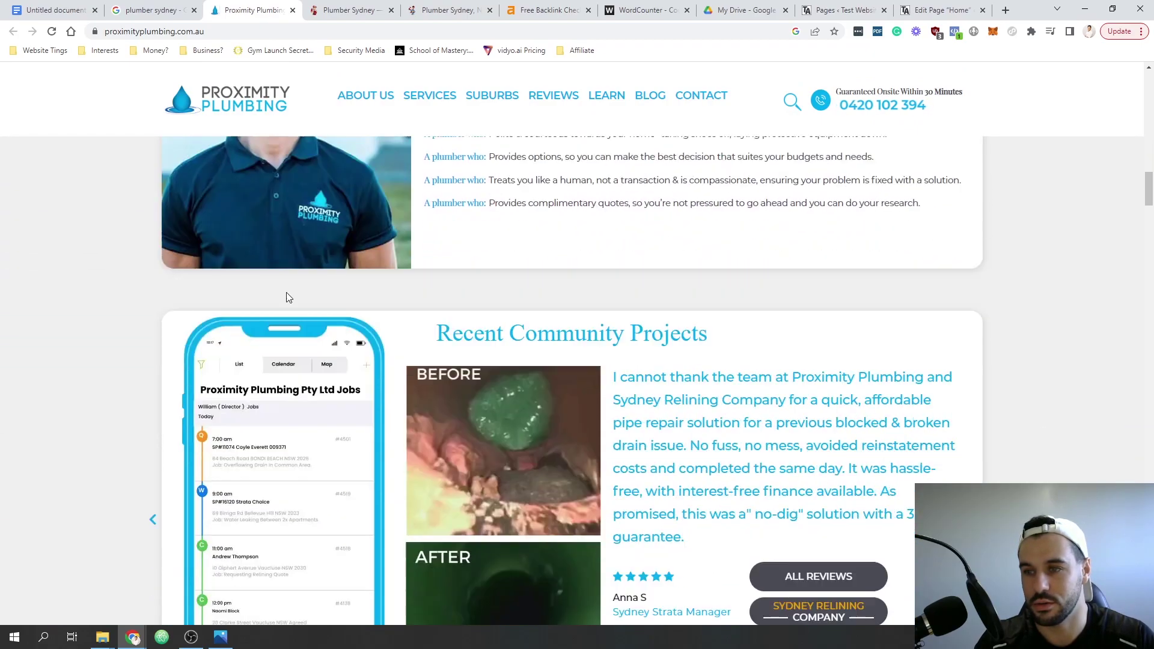
scroll(287, 297, down, 4)
scroll(445, 246, up, 6)
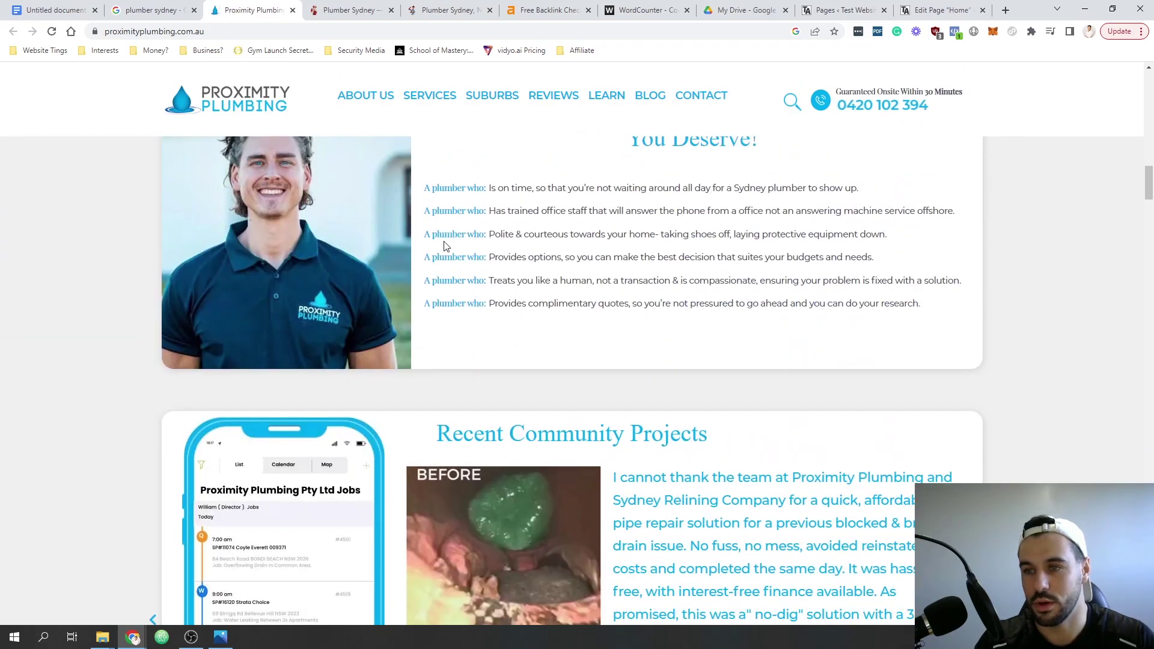
scroll(446, 246, down, 8)
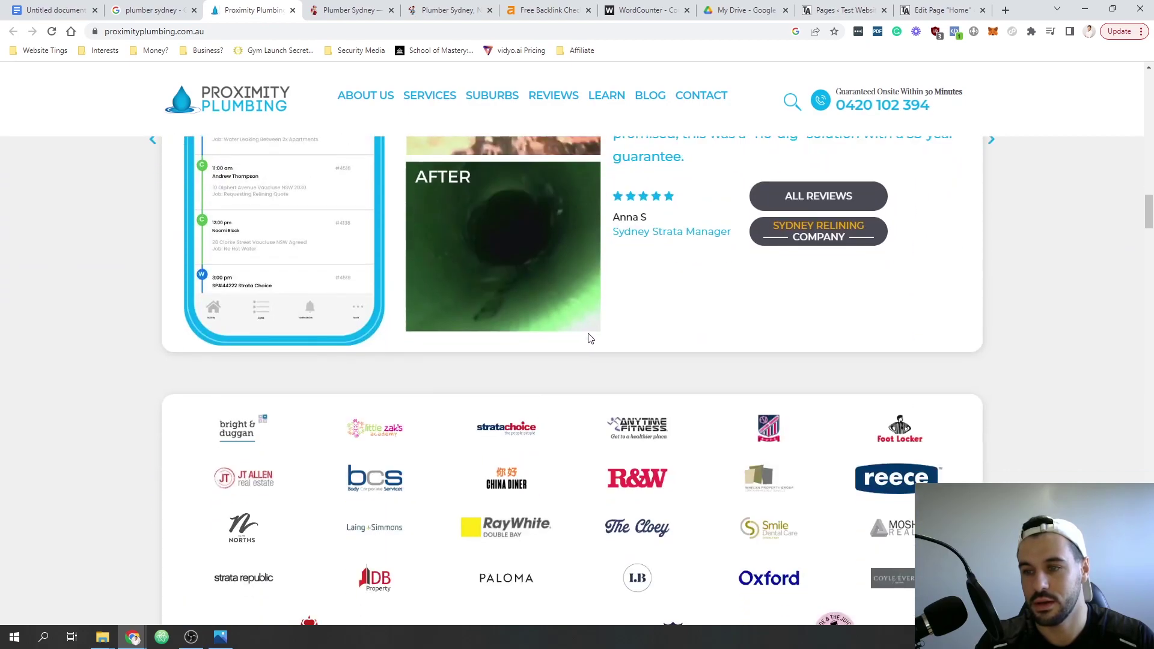
scroll(589, 338, down, 10)
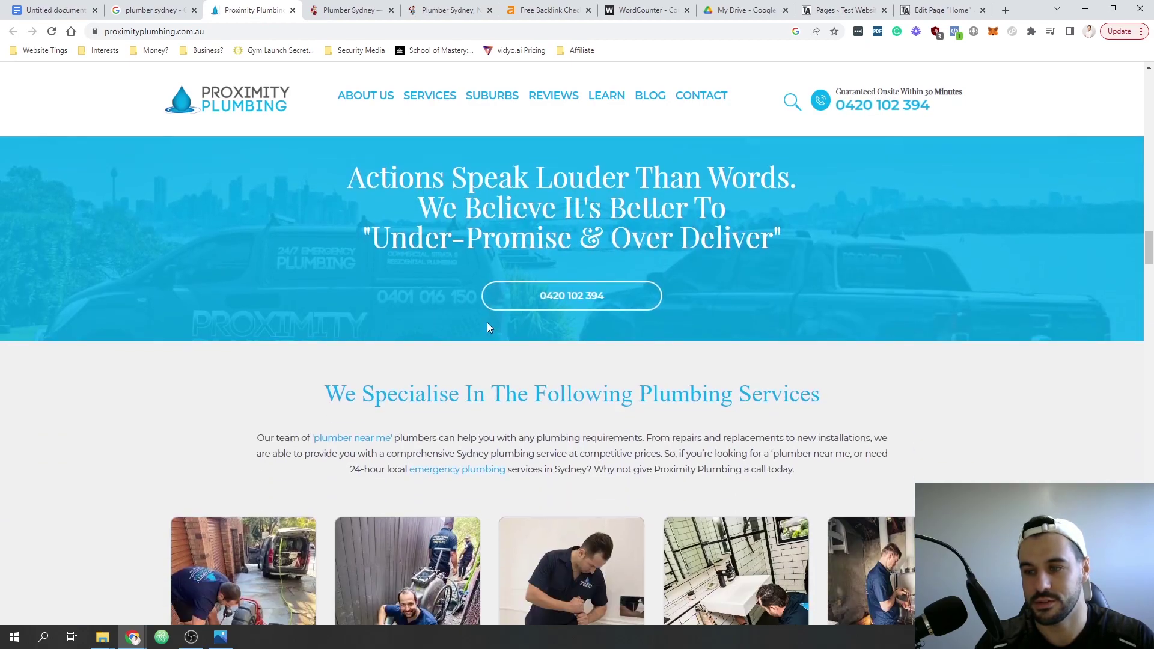
scroll(488, 327, down, 10)
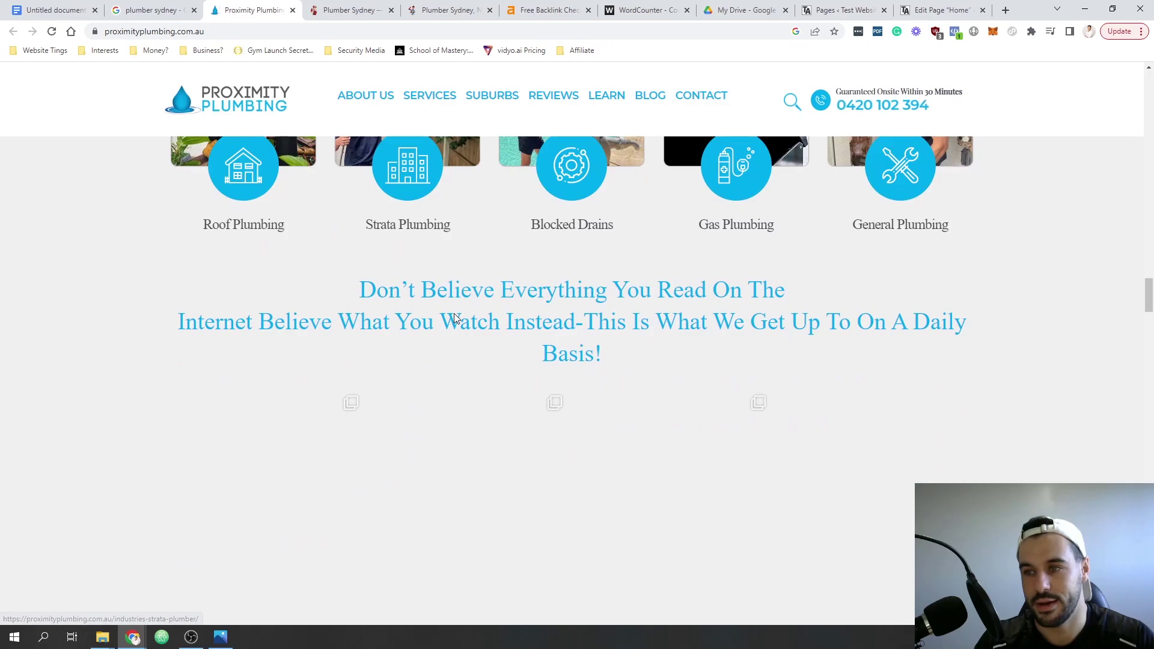
scroll(470, 287, up, 7)
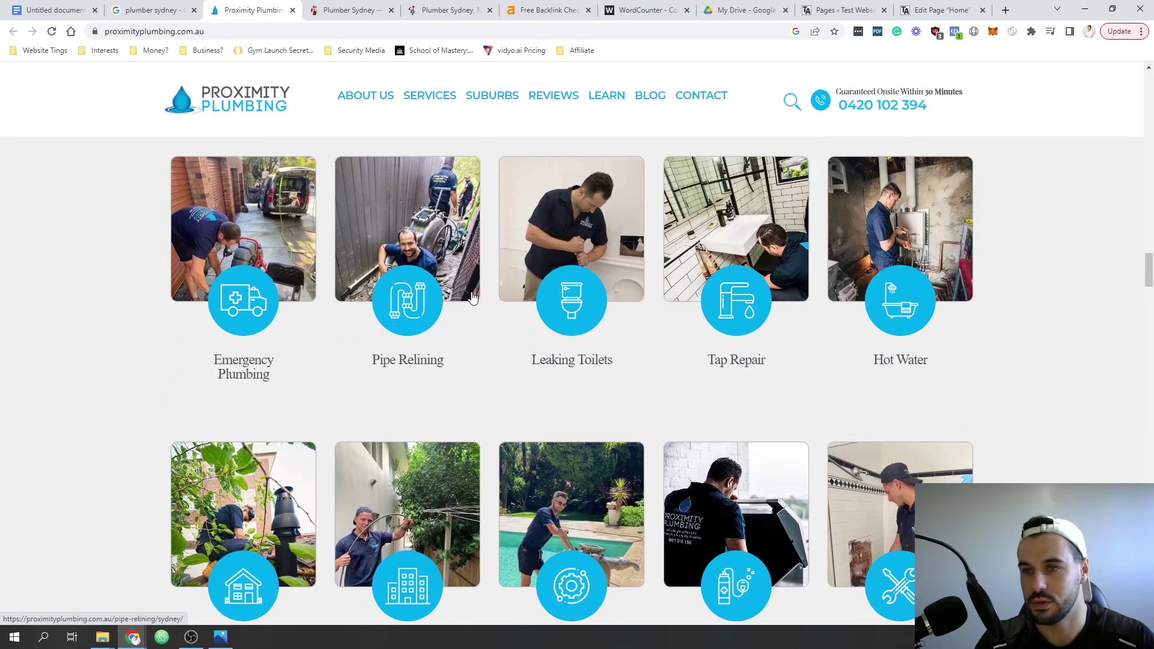
scroll(472, 296, down, 5)
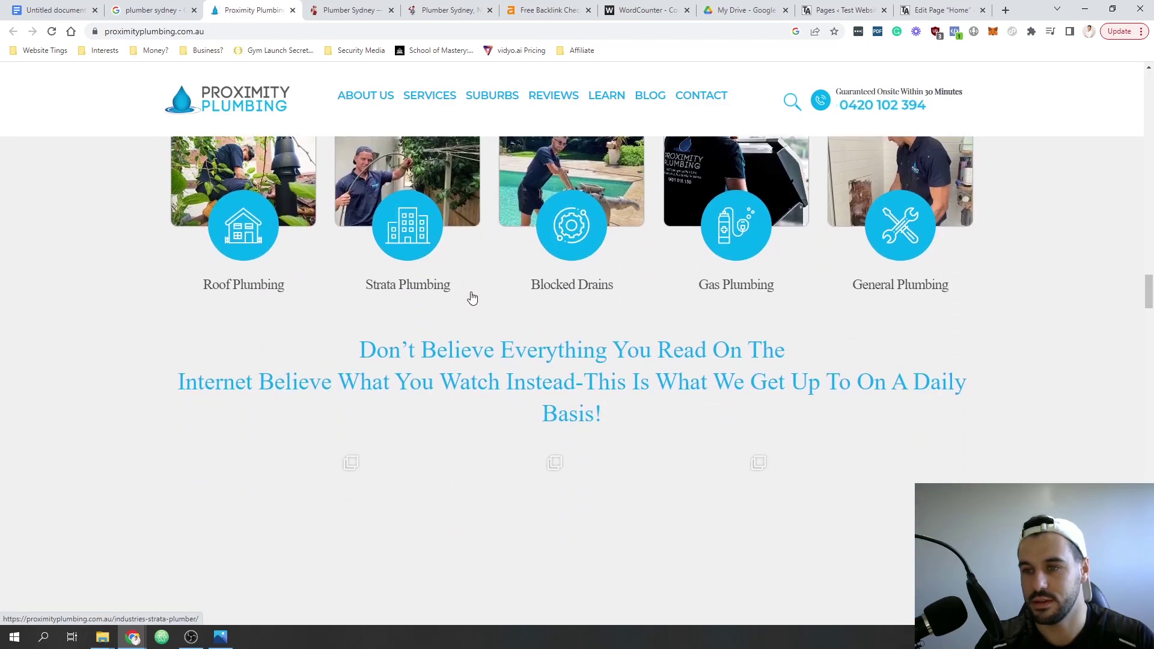
scroll(461, 331, down, 3)
scroll(301, 338, down, 6)
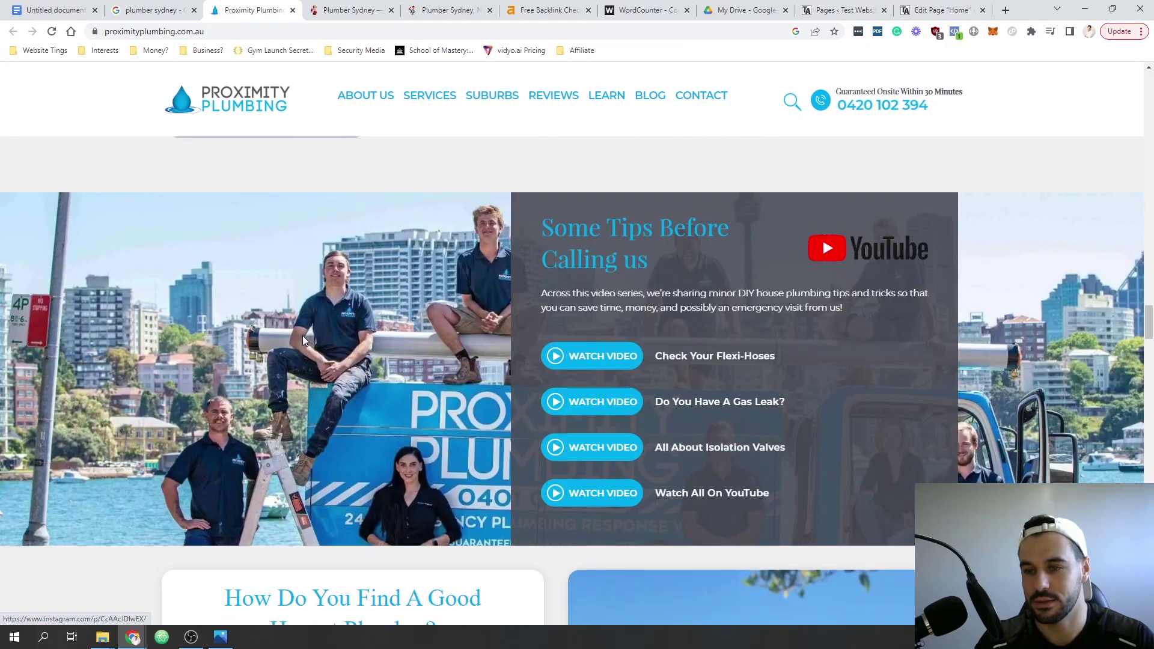
scroll(303, 339, down, 15)
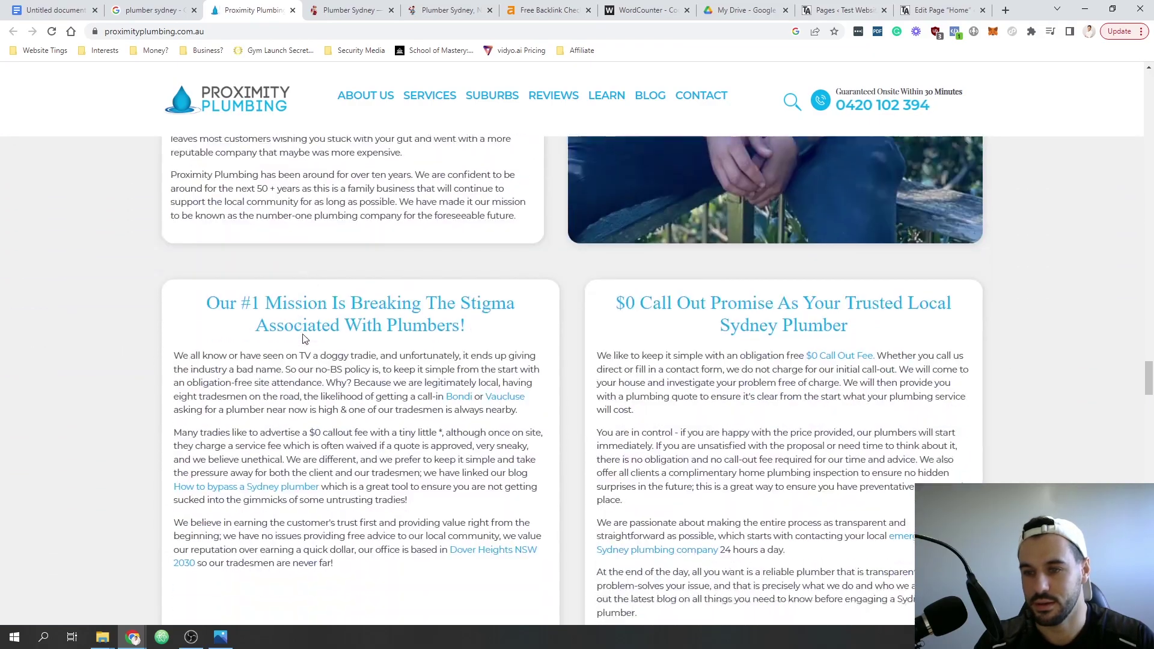
scroll(303, 339, down, 12)
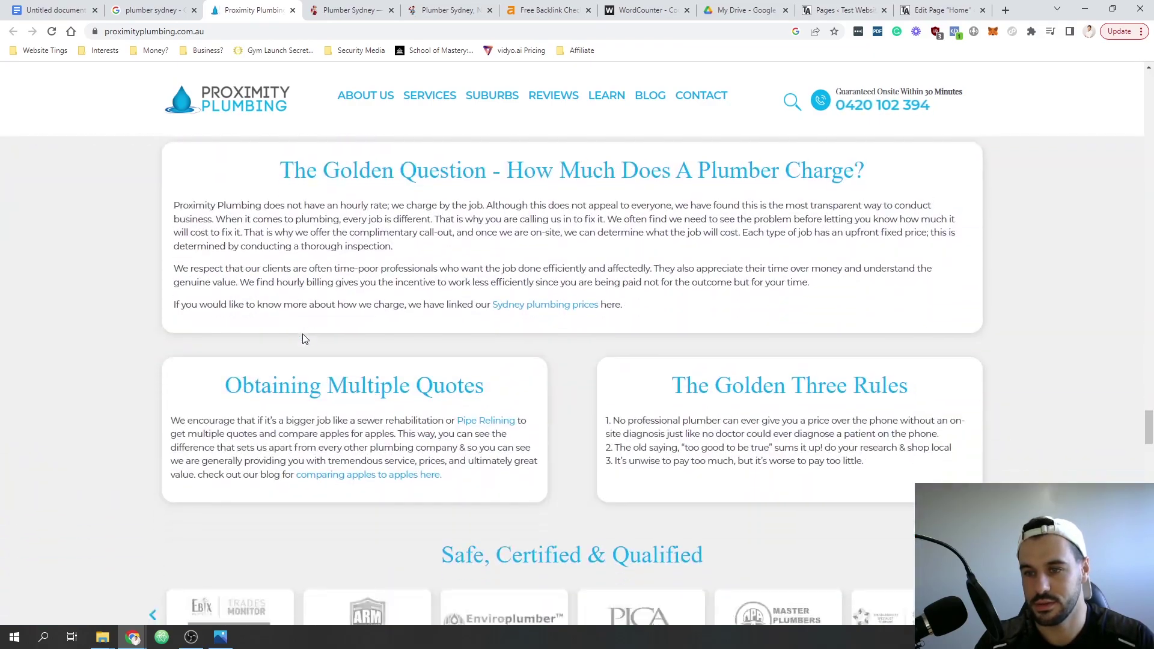
scroll(303, 339, down, 14)
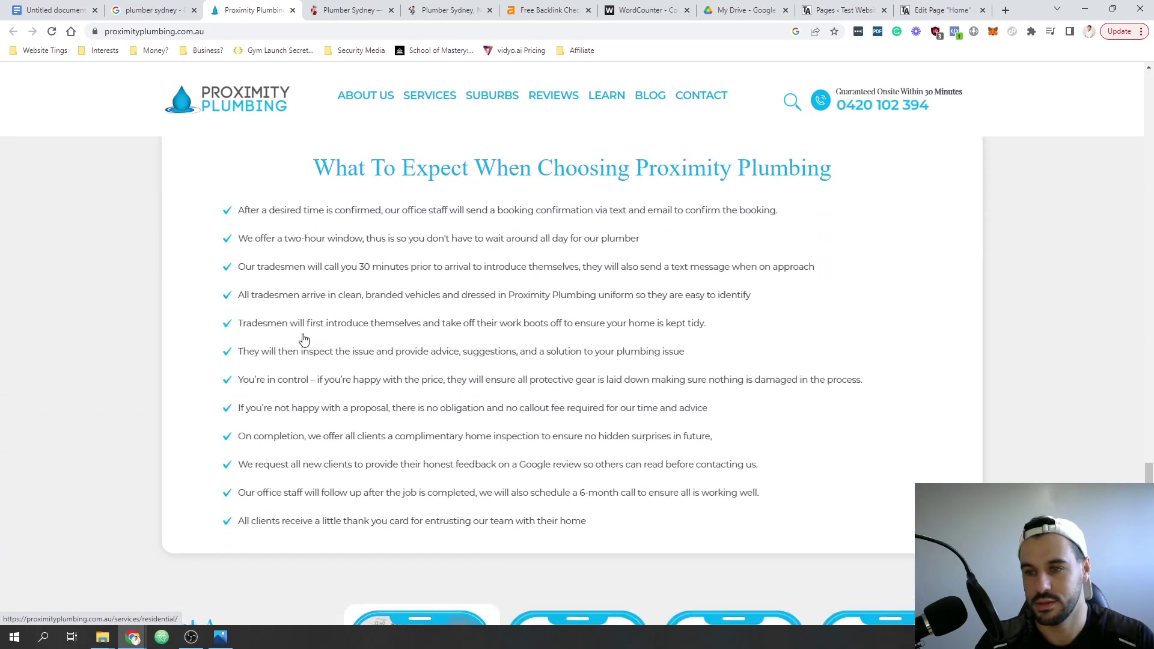
scroll(304, 340, down, 15)
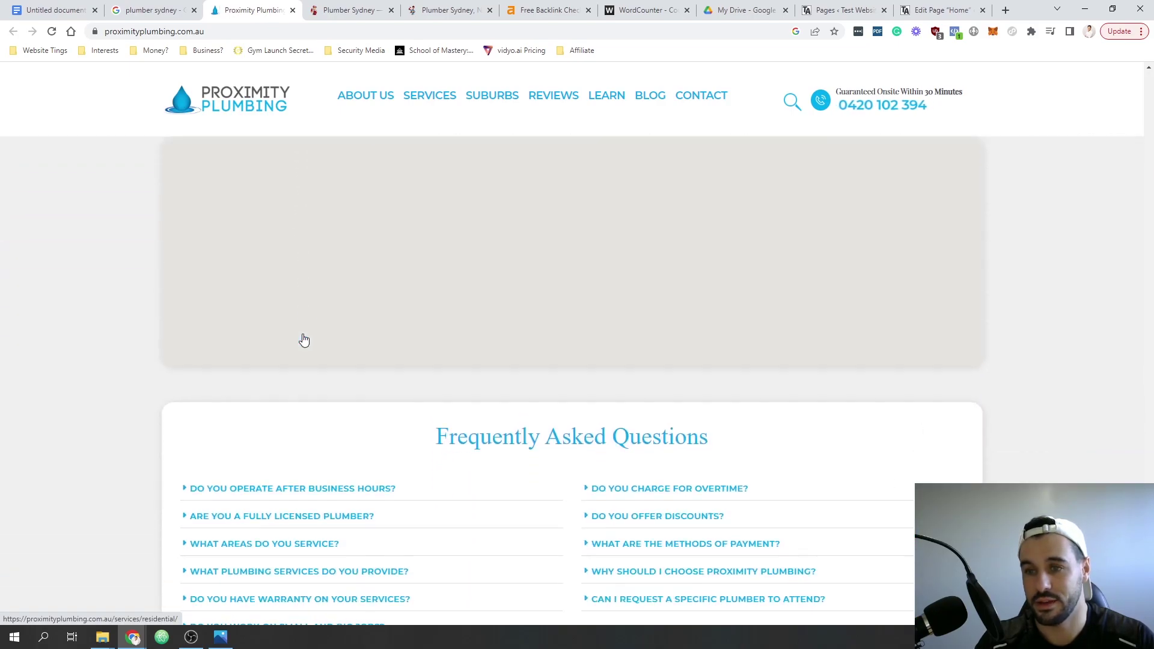
scroll(293, 340, down, 13)
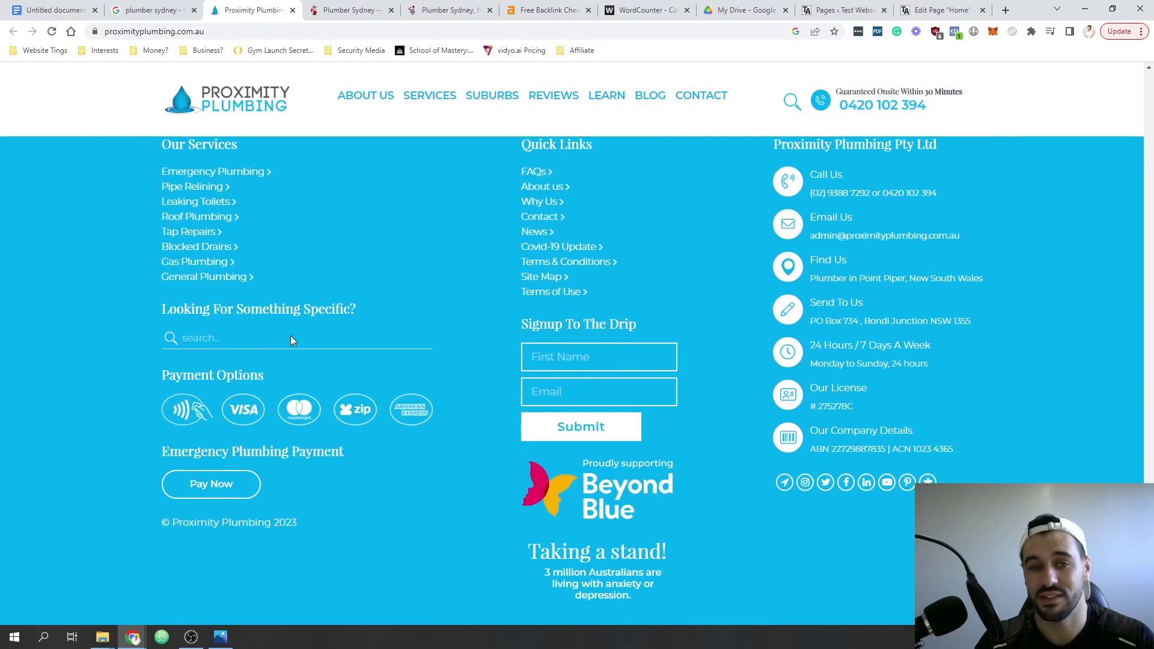
scroll(292, 336, up, 10)
scroll(293, 335, down, 20)
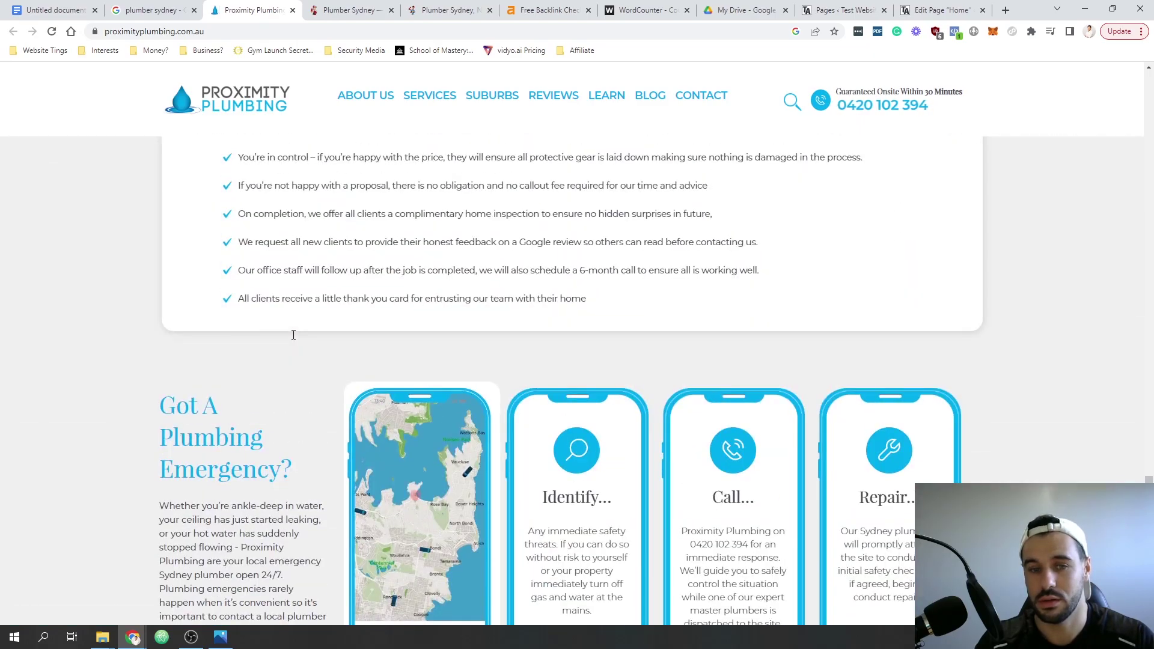
scroll(287, 333, up, 20)
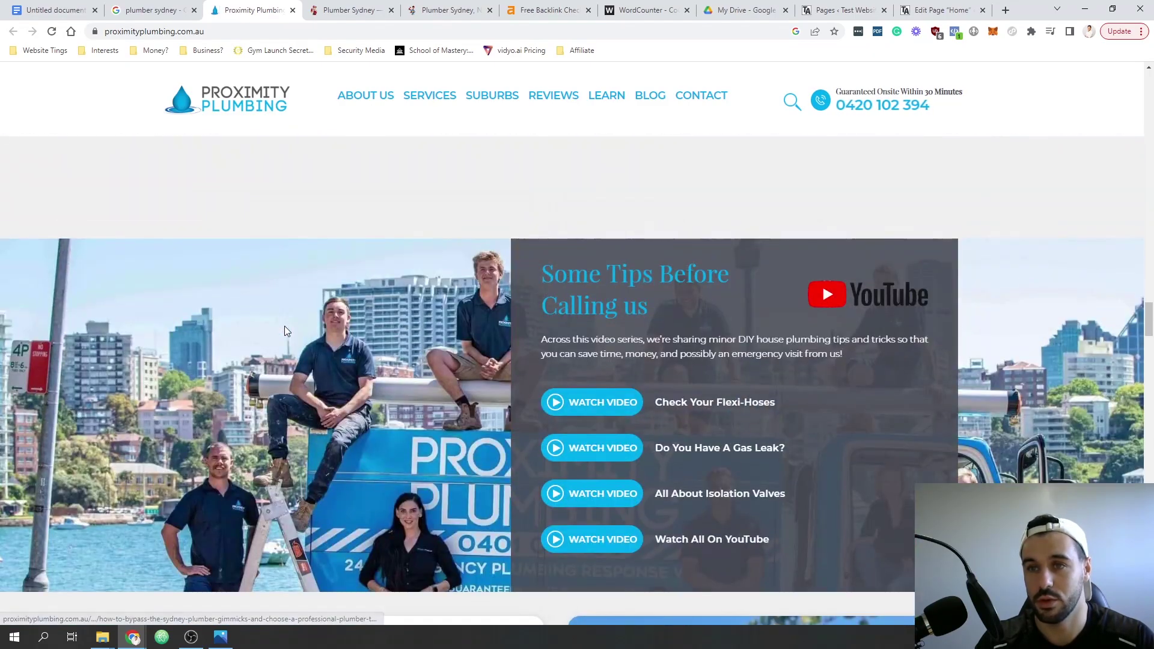
- Examine the Fixed Today Sydney page for its headings, body copy, image text, embedded map and service links
key(ctrl+Tab)
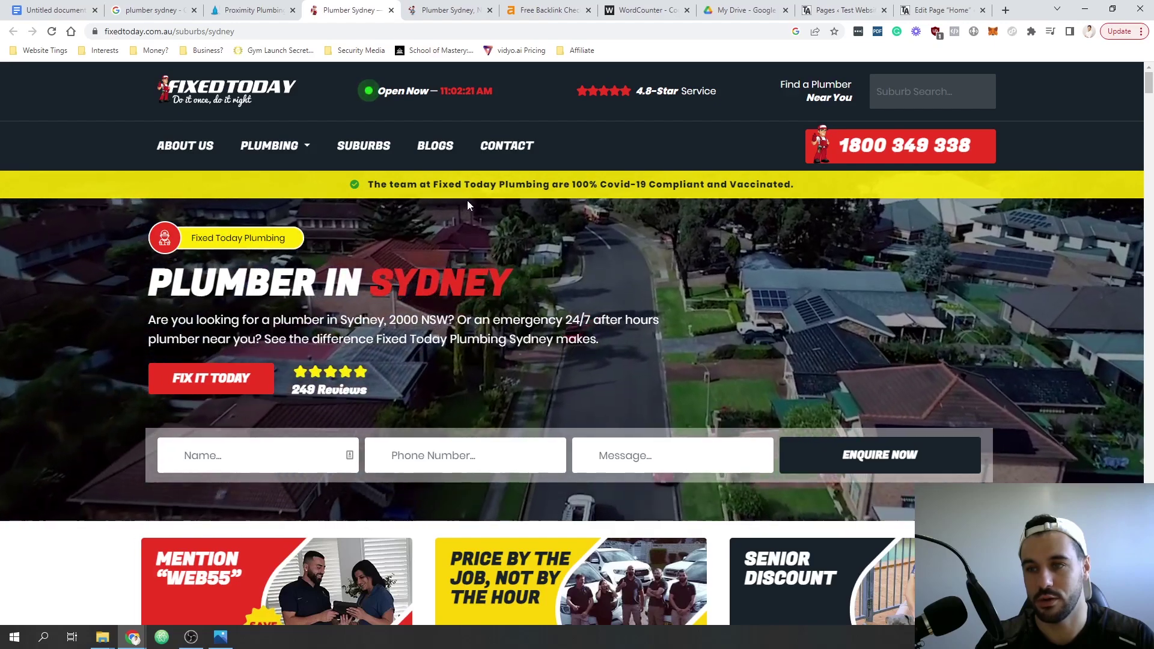
scroll(484, 262, down, 3)
scroll(485, 266, down, 4)
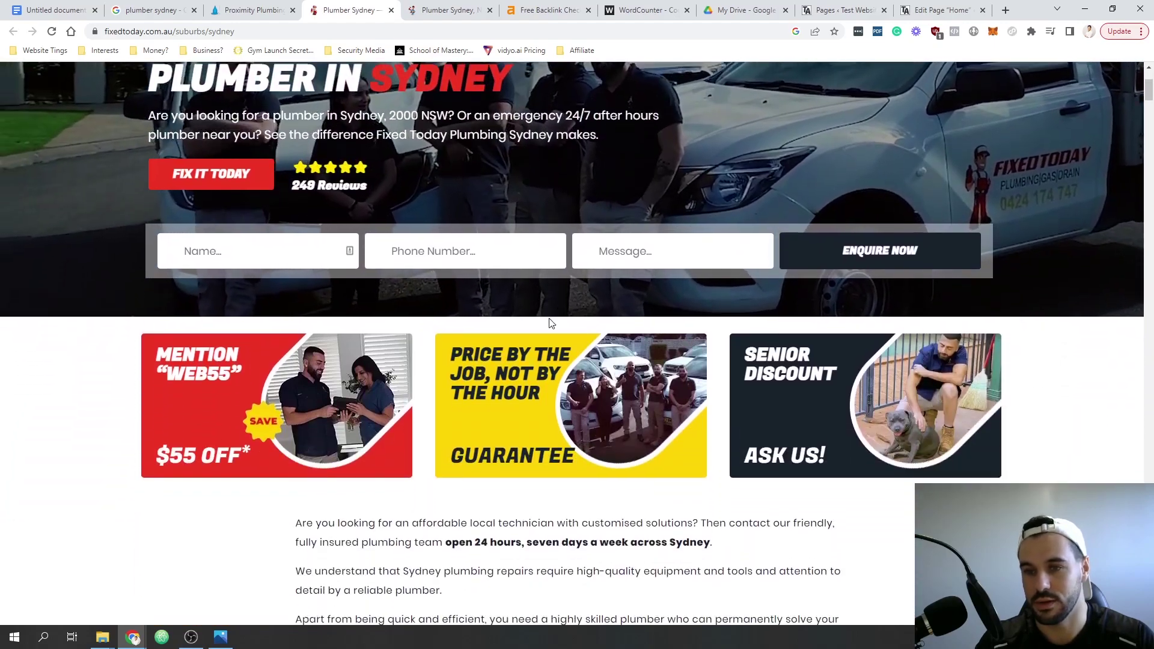
scroll(417, 309, down, 5)
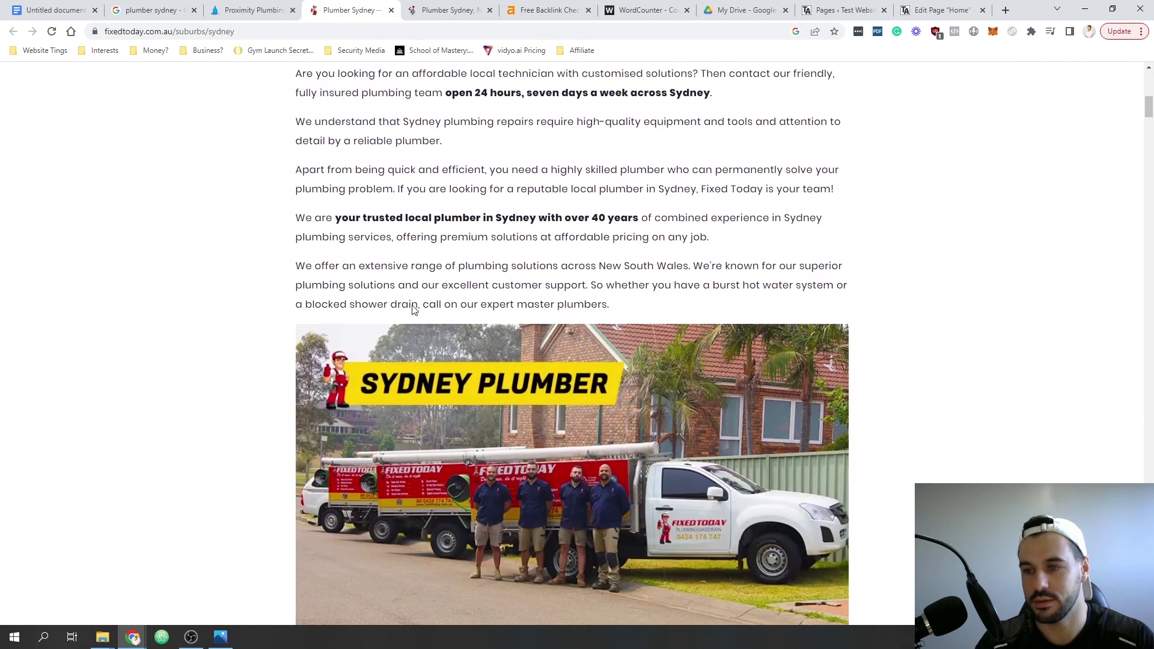
drag(487, 366, 555, 368)
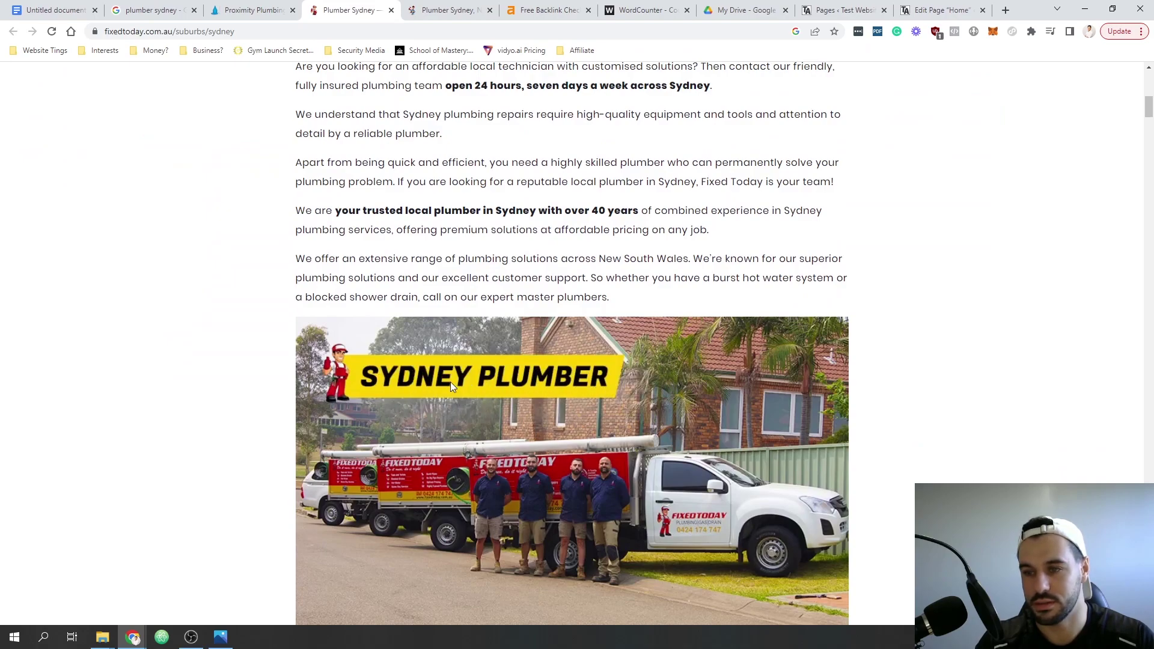
drag(450, 381, 232, 386)
scroll(232, 386, down, 8)
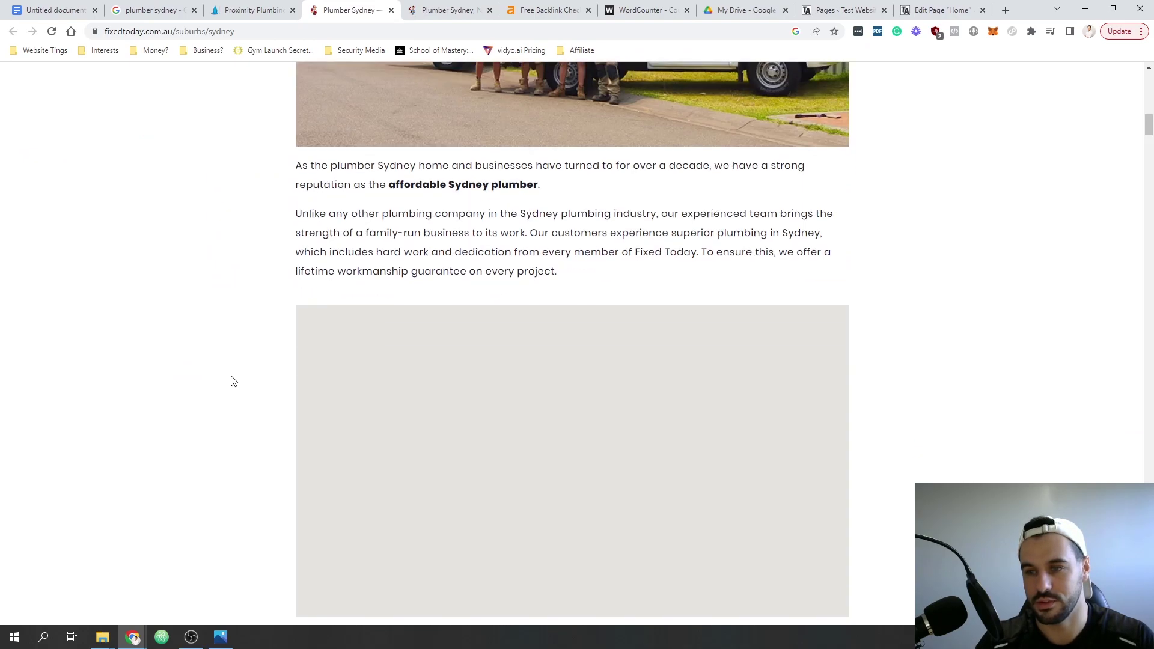
scroll(281, 253, down, 2)
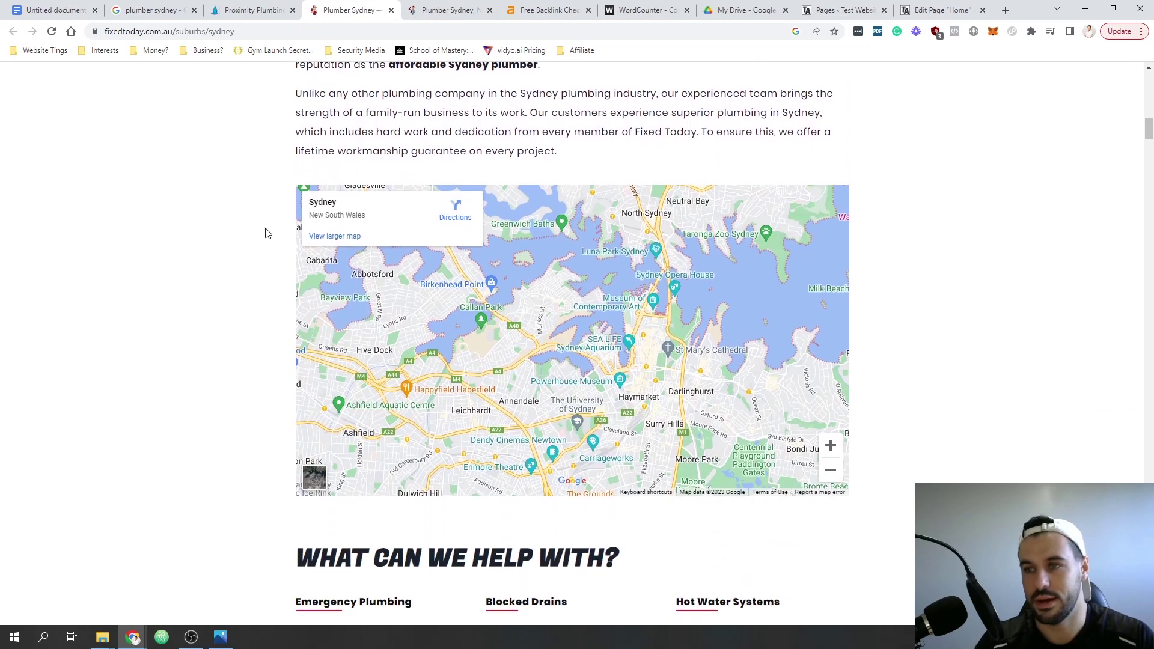
scroll(268, 233, up, 3)
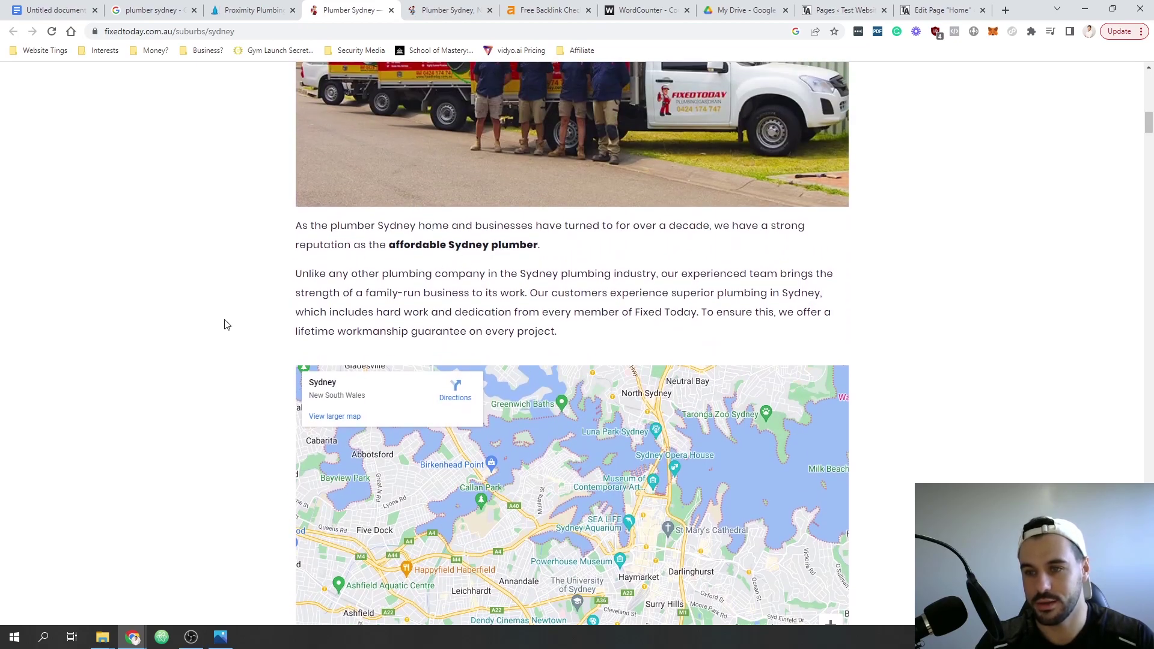
scroll(226, 324, down, 13)
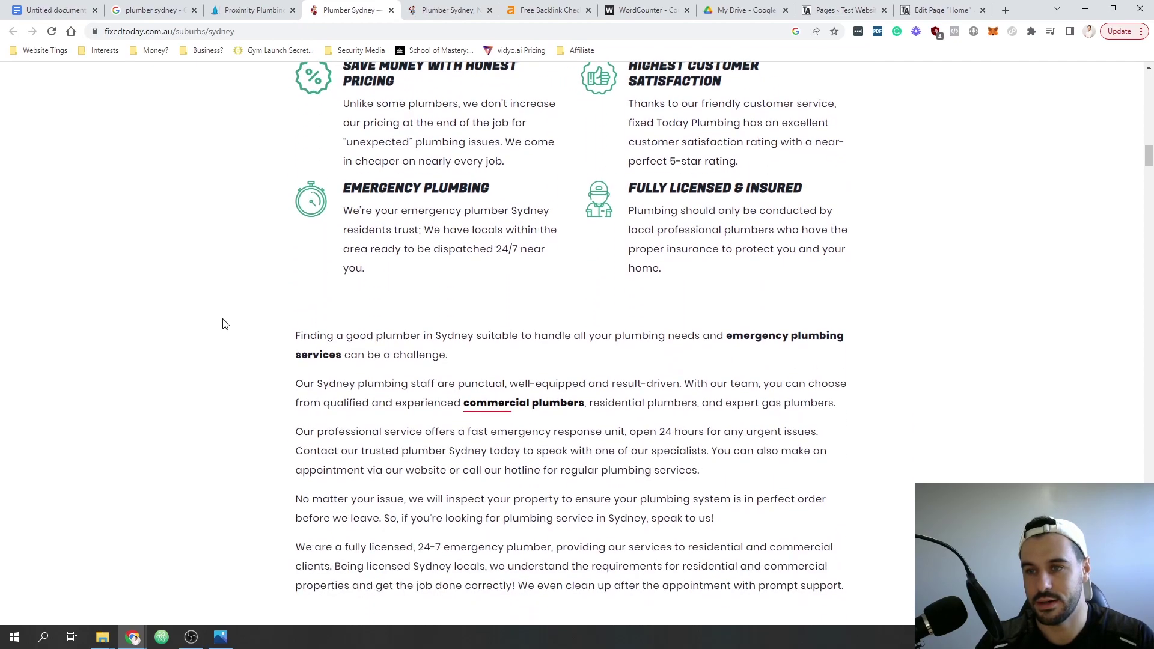
scroll(224, 325, down, 11)
scroll(226, 325, up, 15)
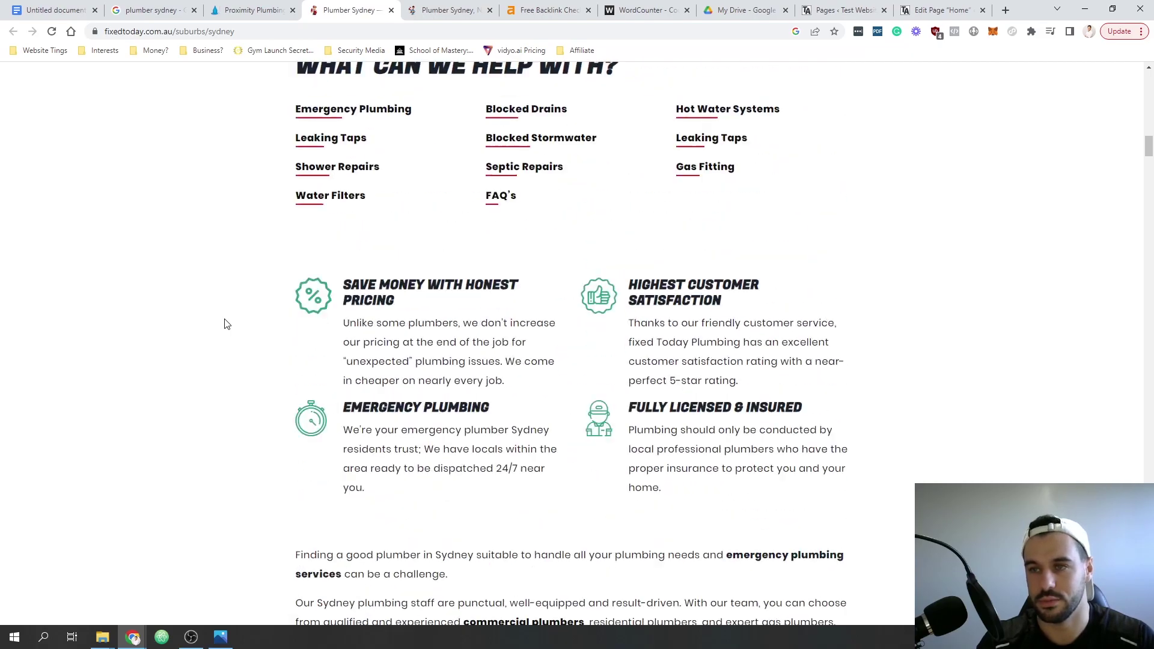
scroll(227, 325, up, 18)
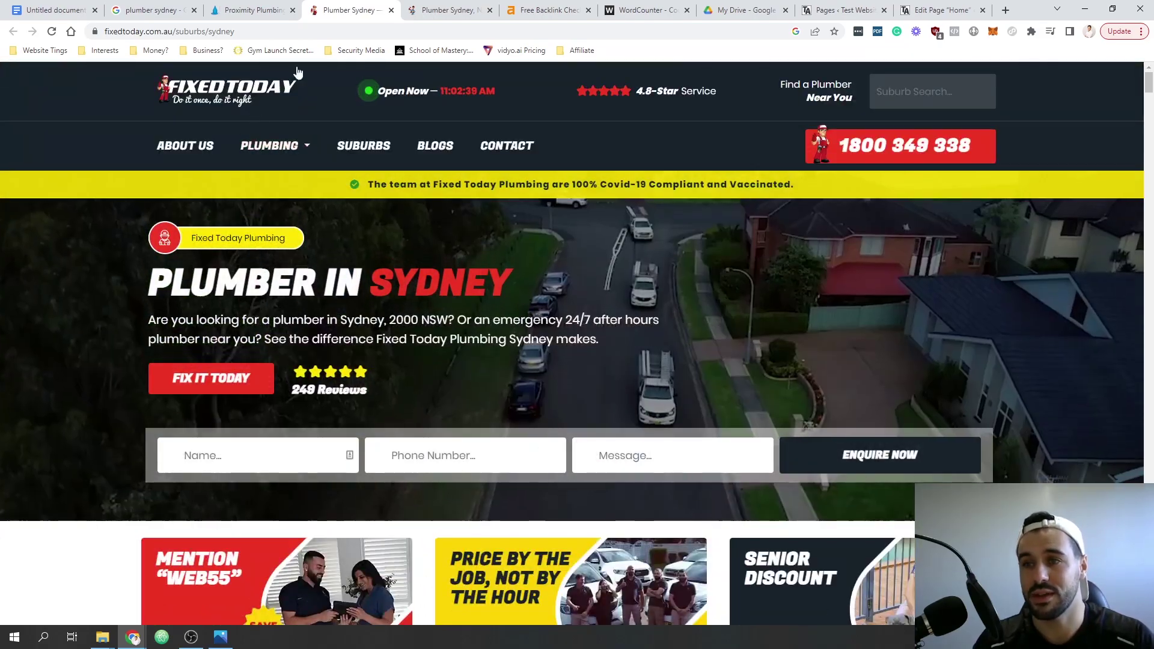
- Glance at the opening section of the Hero Plumbing homepage, and return to the start of the Proximity Plumbing homepage
key(ctrl+Tab)
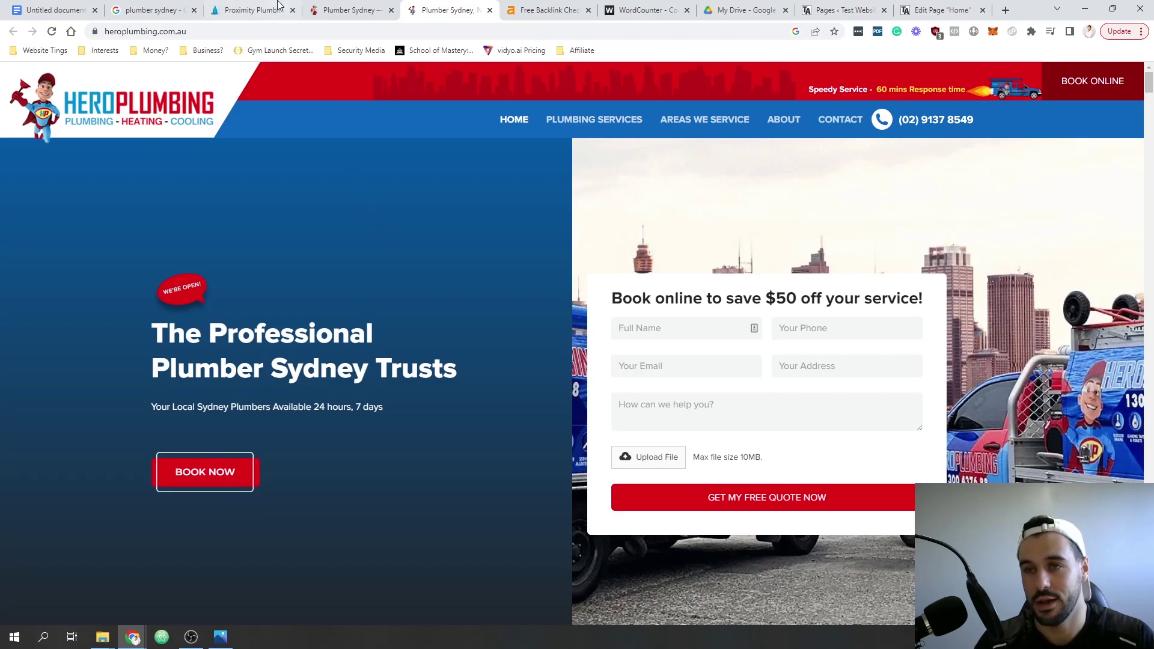
click(250, 5)
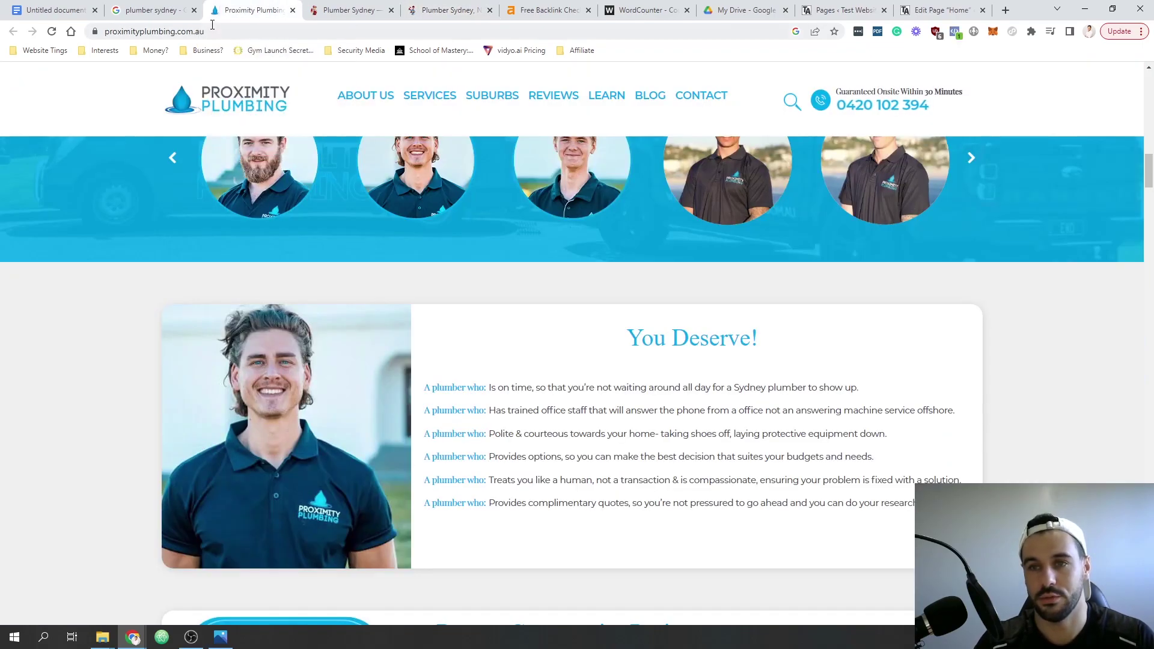
scroll(360, 293, up, 5)
scroll(359, 287, up, 10)
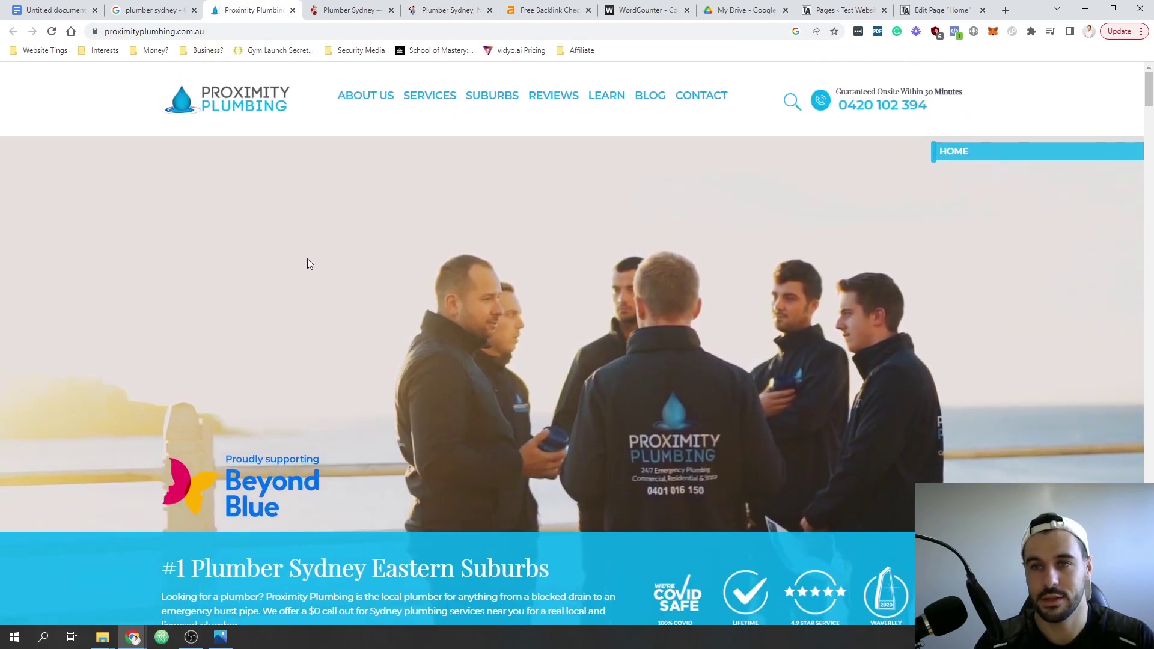
- Move the outline document's browser tab between the "plumber sydney" search and the Proximity Plumbing page
click(144, 5)
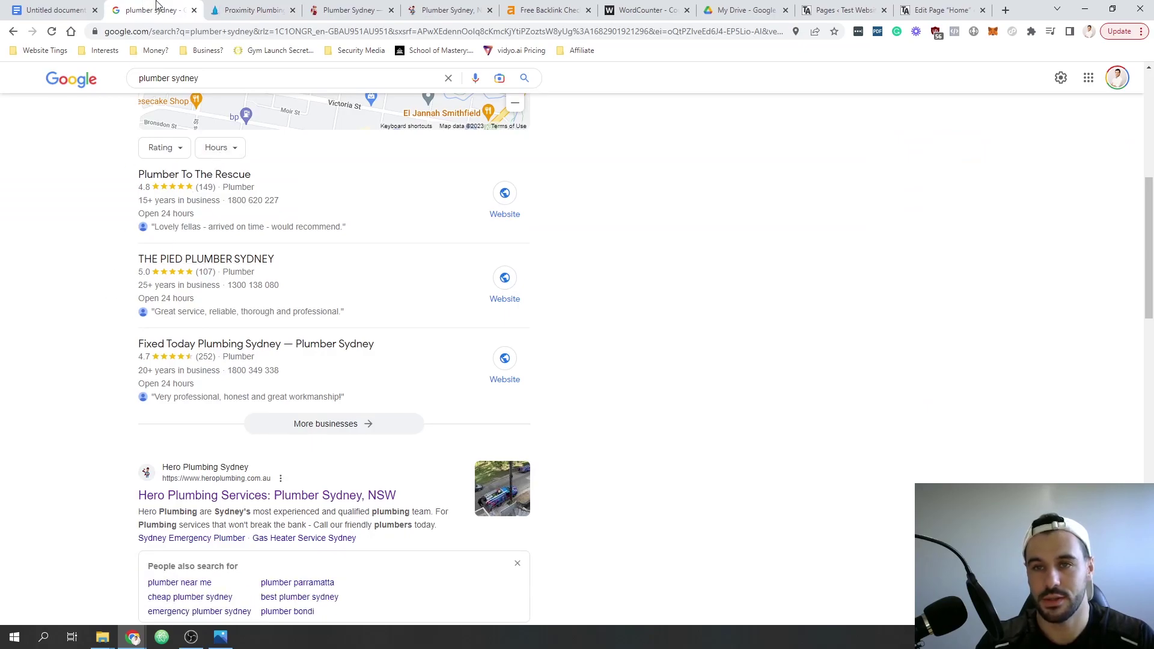
click(33, 10)
drag(35, 11, 154, 10)
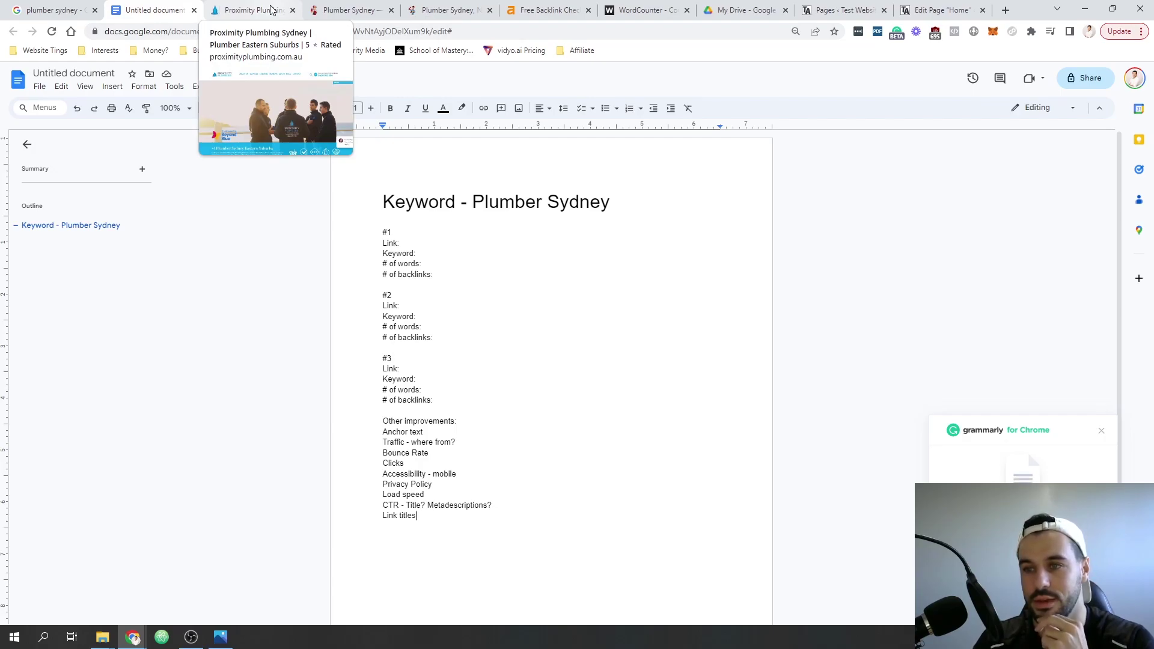
click(271, 9)
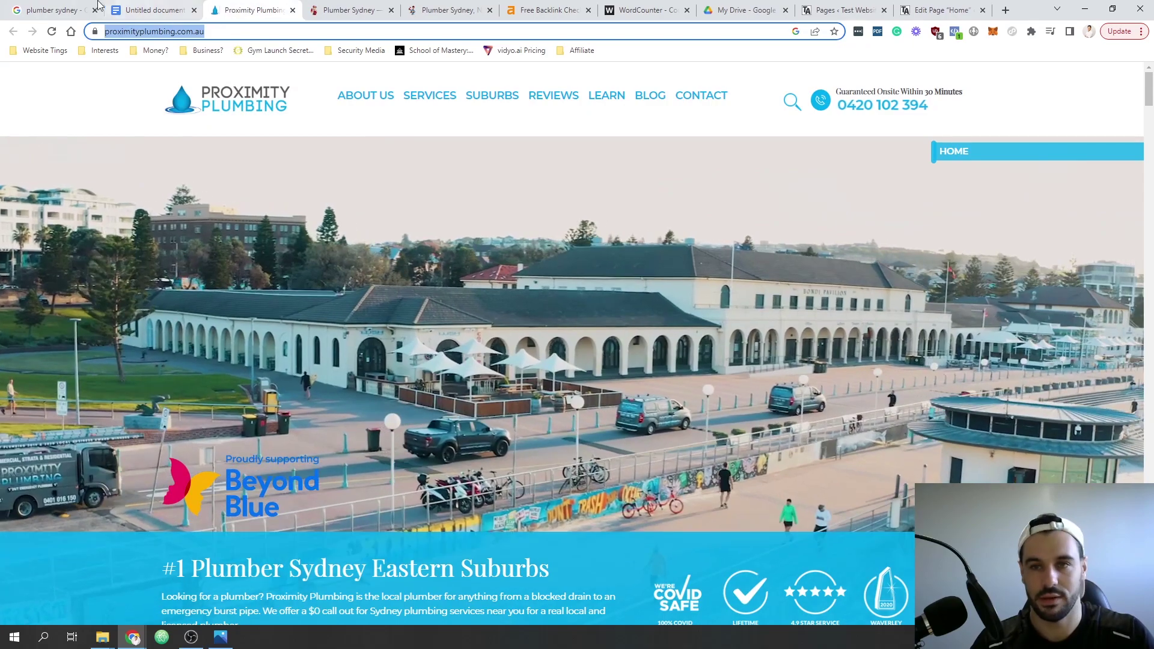
click(149, 6)
click(424, 244)
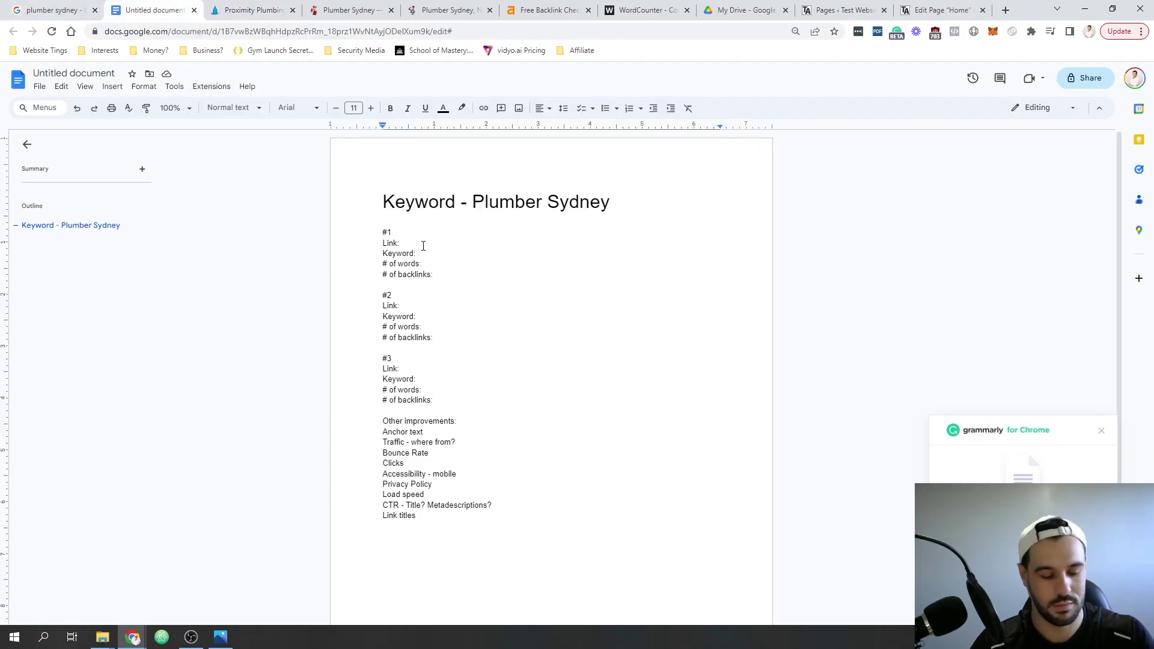
text(https://proximityplumbing.com.au/)
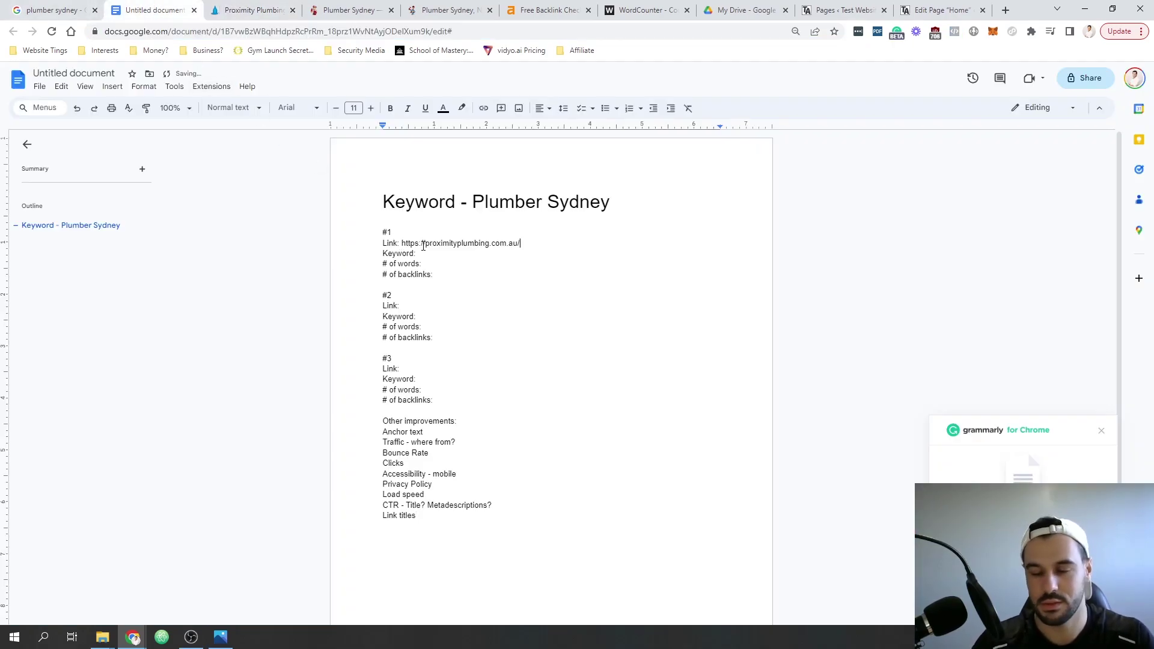
- Search the Proximity Plumbing page for "plumber sydney" and record "Plumber Sydney (2) -" on the #1 Keyword line
key(Down)
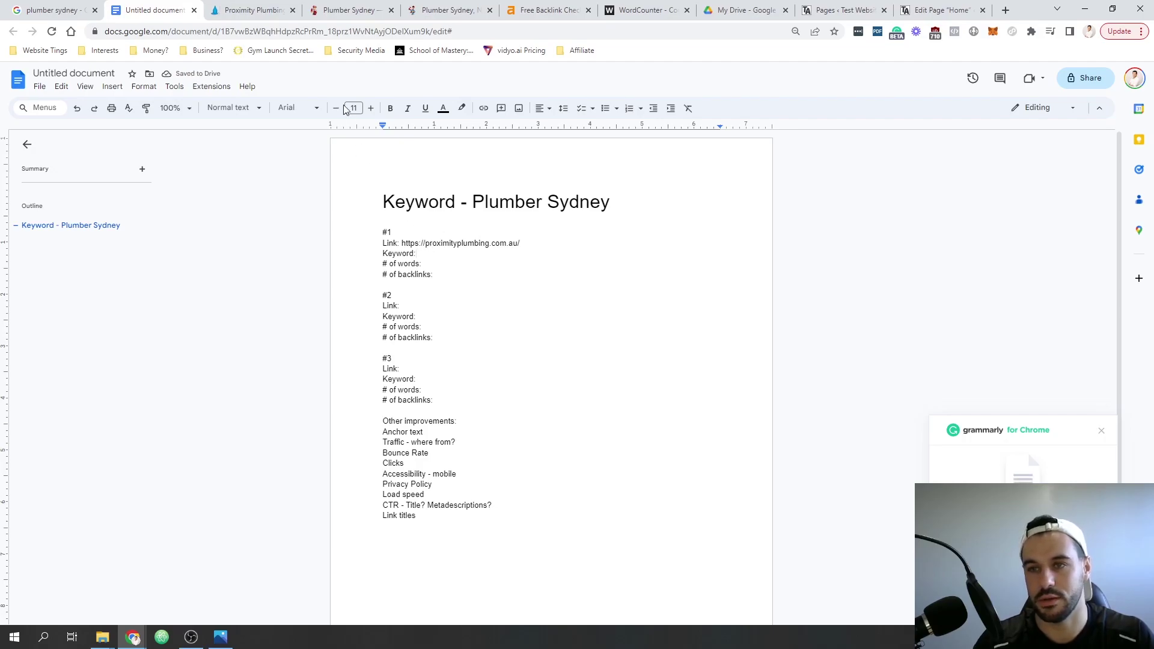
click(252, 8)
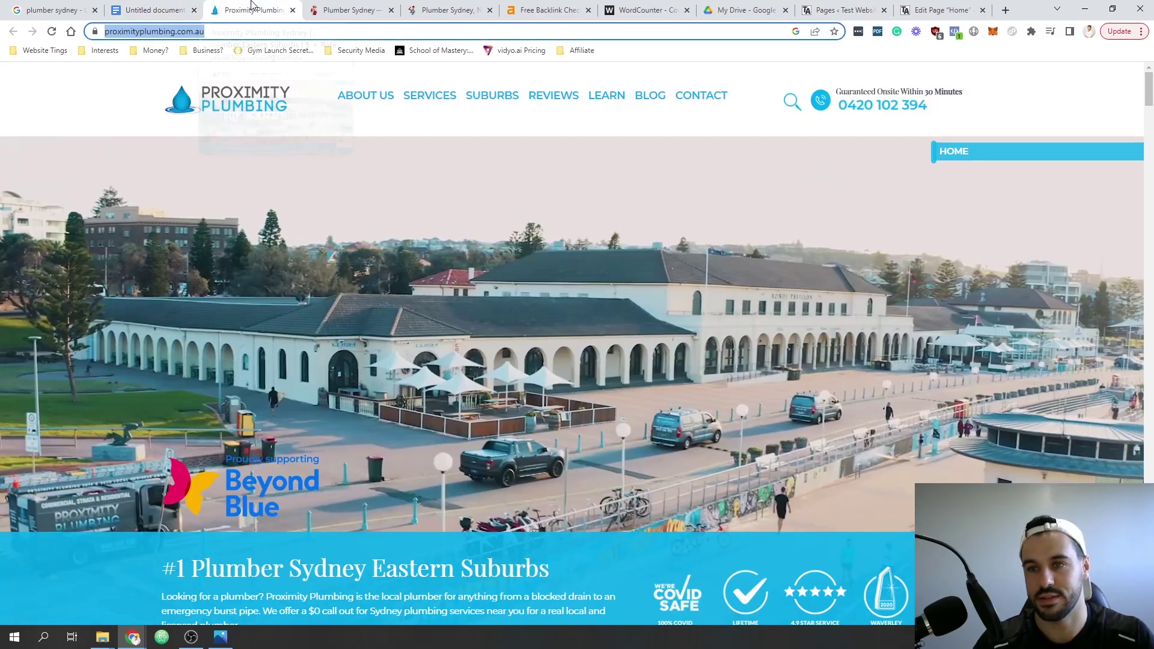
key(ctrl+f)
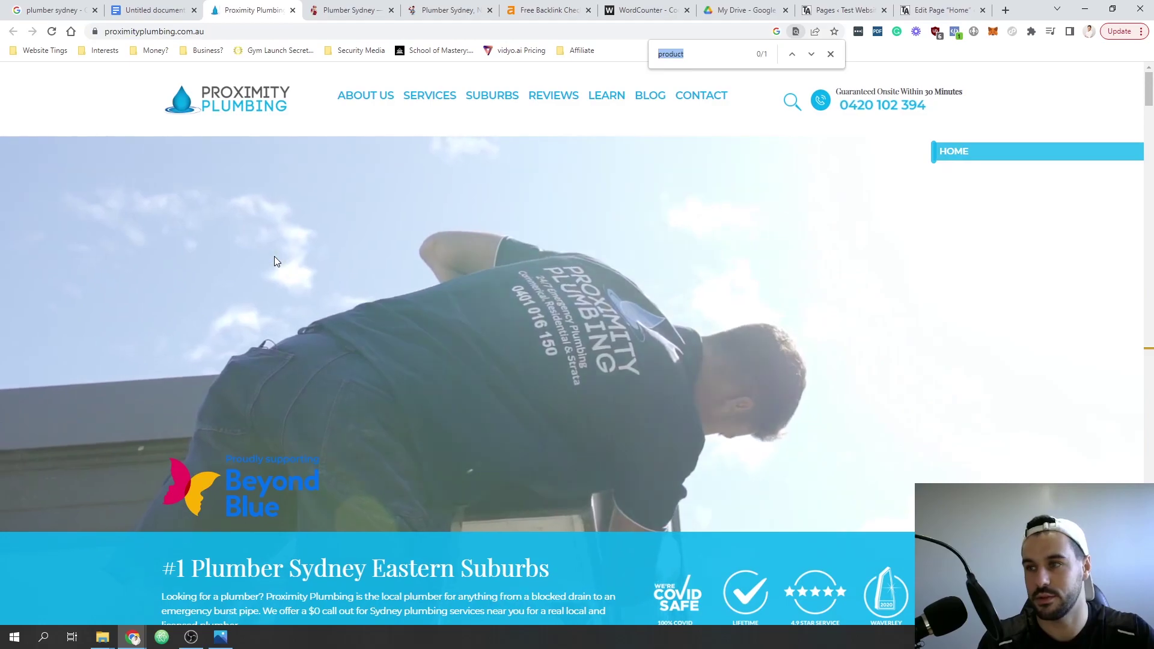
text(plumber )
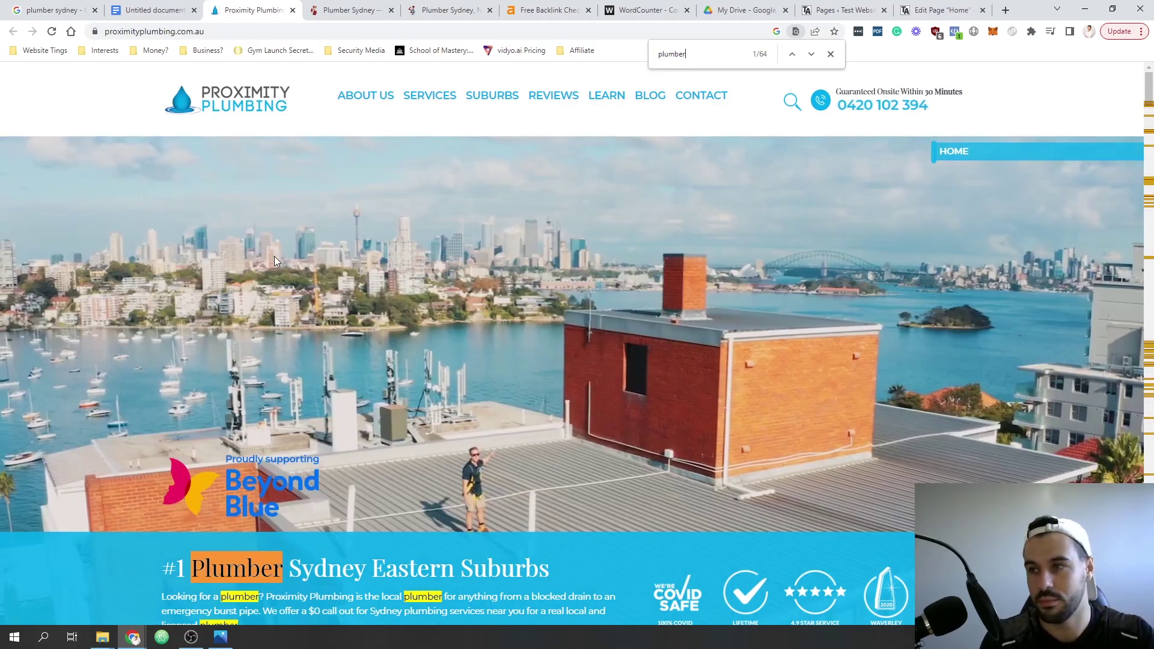
text(sydney)
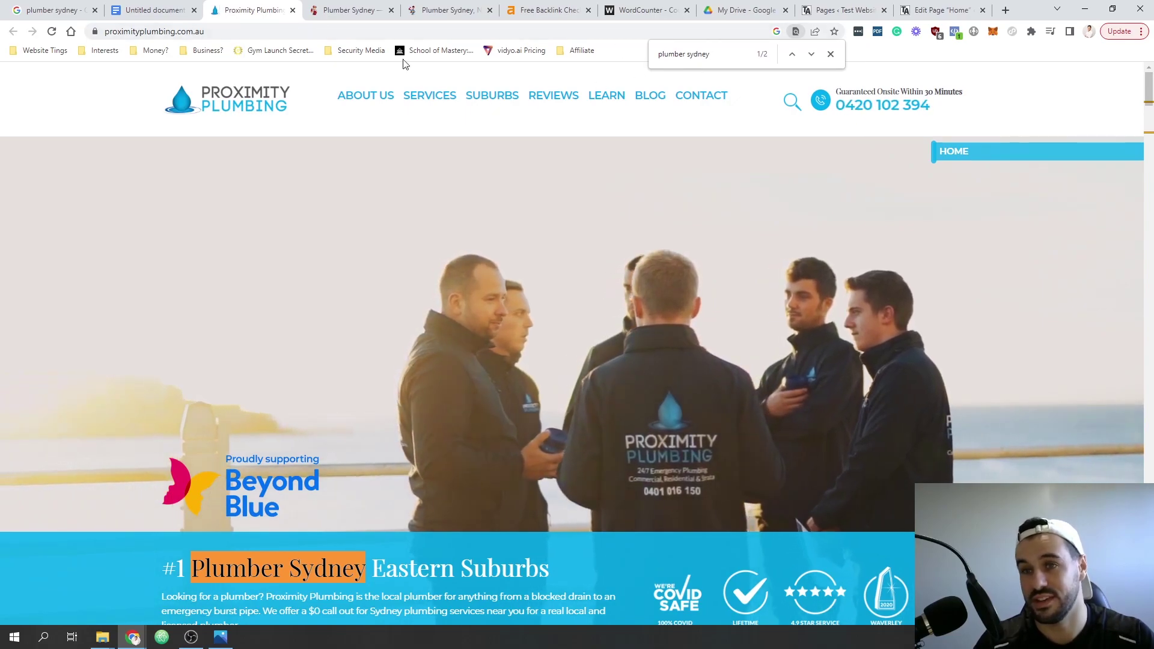
key(ctrl+shift+Tab)
text(P)
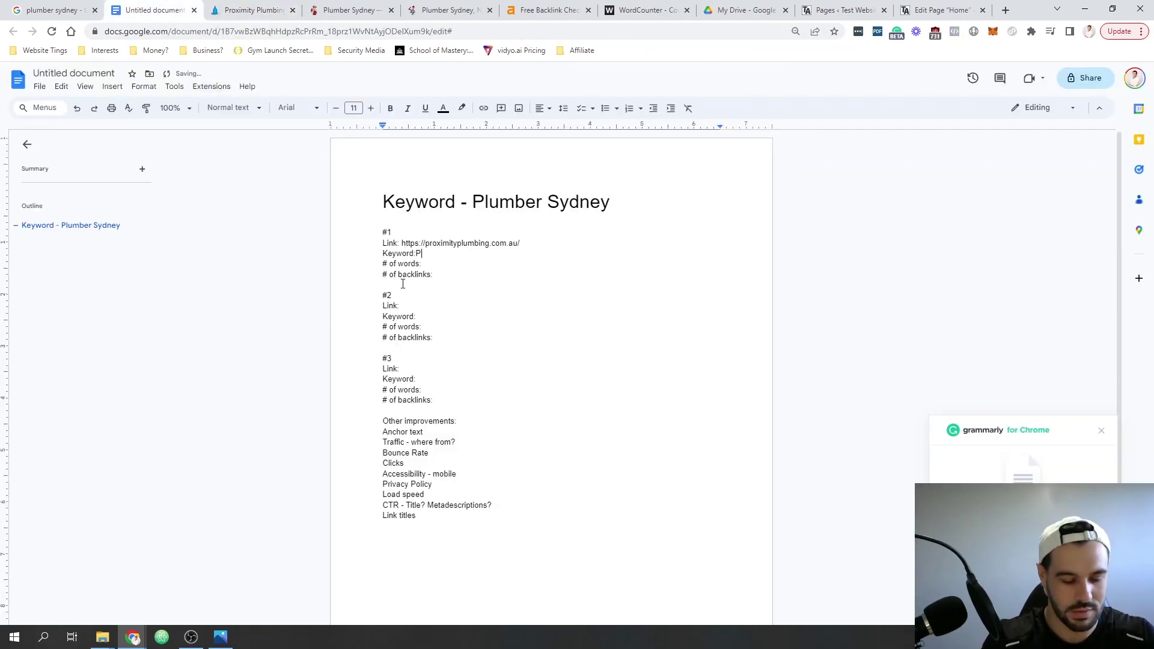
text(lumber Sydney )
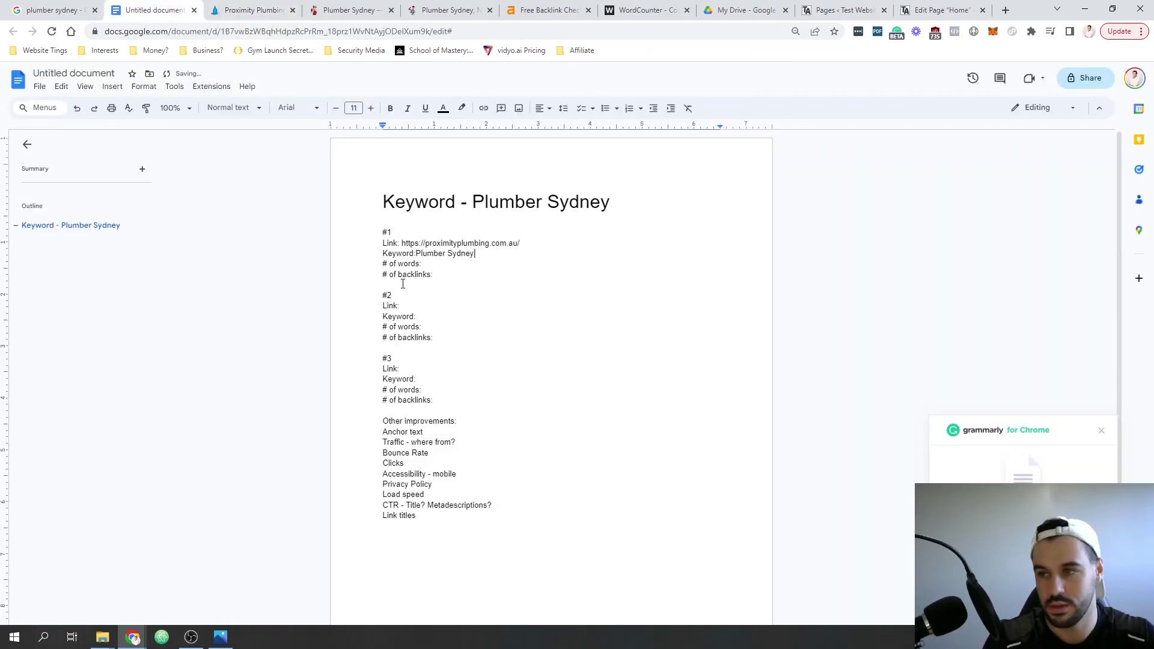
text((2) )
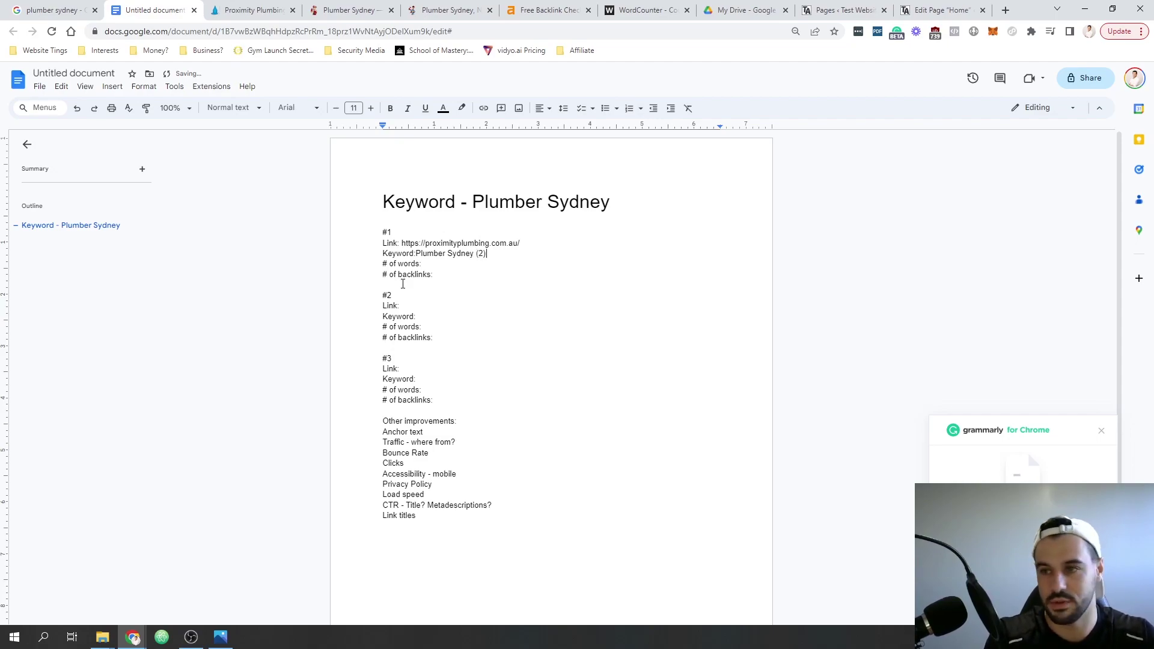
text(-)
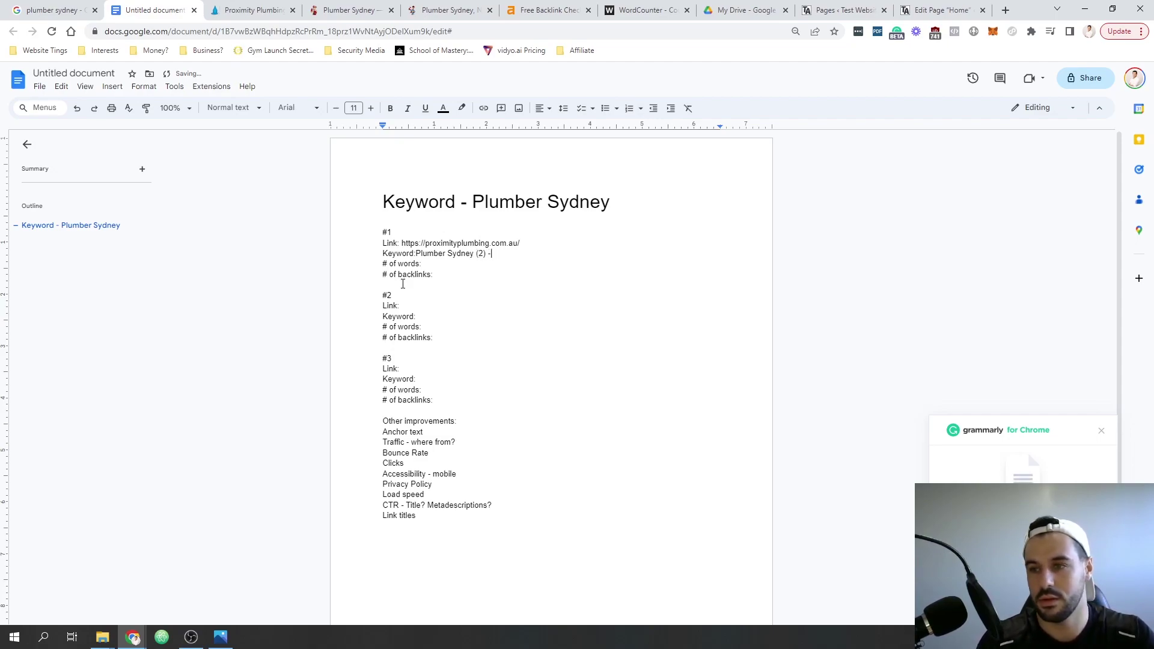
- Search the Proximity Plumbing page for "plumber" and append "Plumber (64) -" to the #1 Keyword line
key(ctrl+Tab)
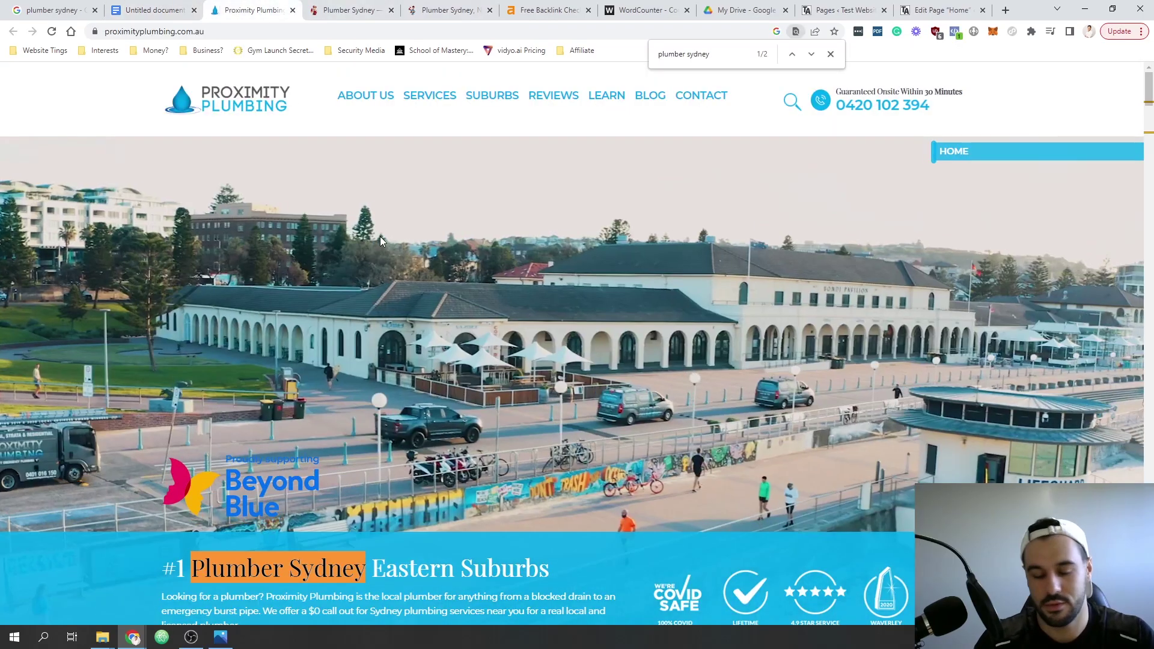
key(BackSpace)
key(BackSpace)
key(BackSpace)
key(BackSpace)
key(BackSpace)
key(BackSpace)
key(BackSpace)
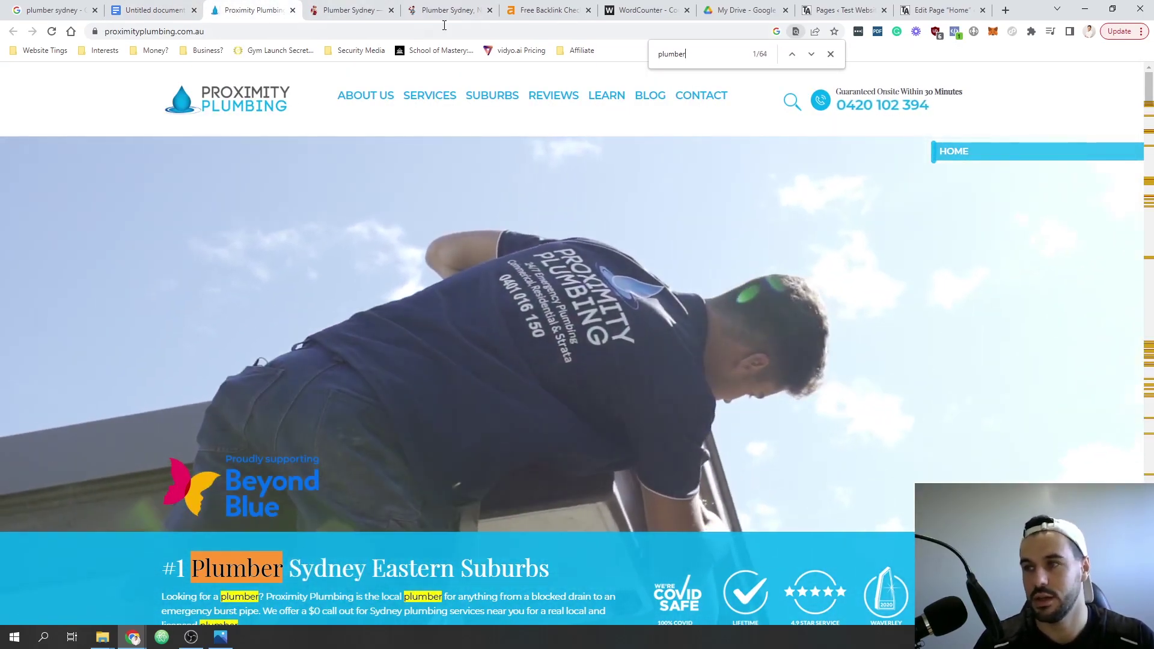
click(169, 13)
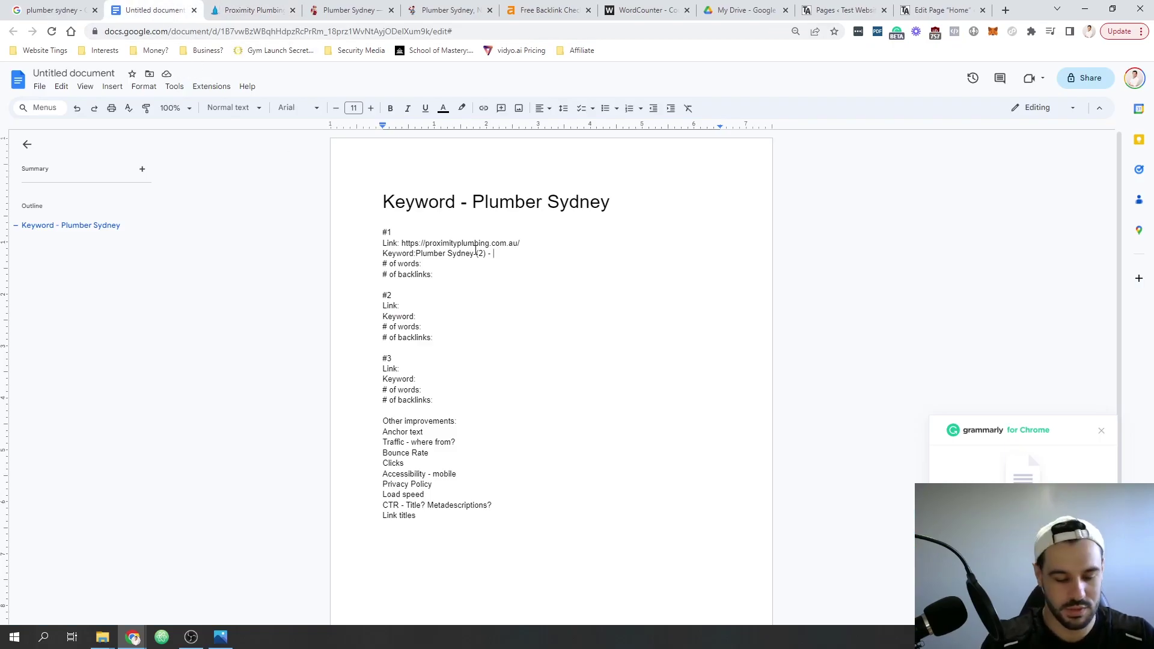
text(Plumber 6)
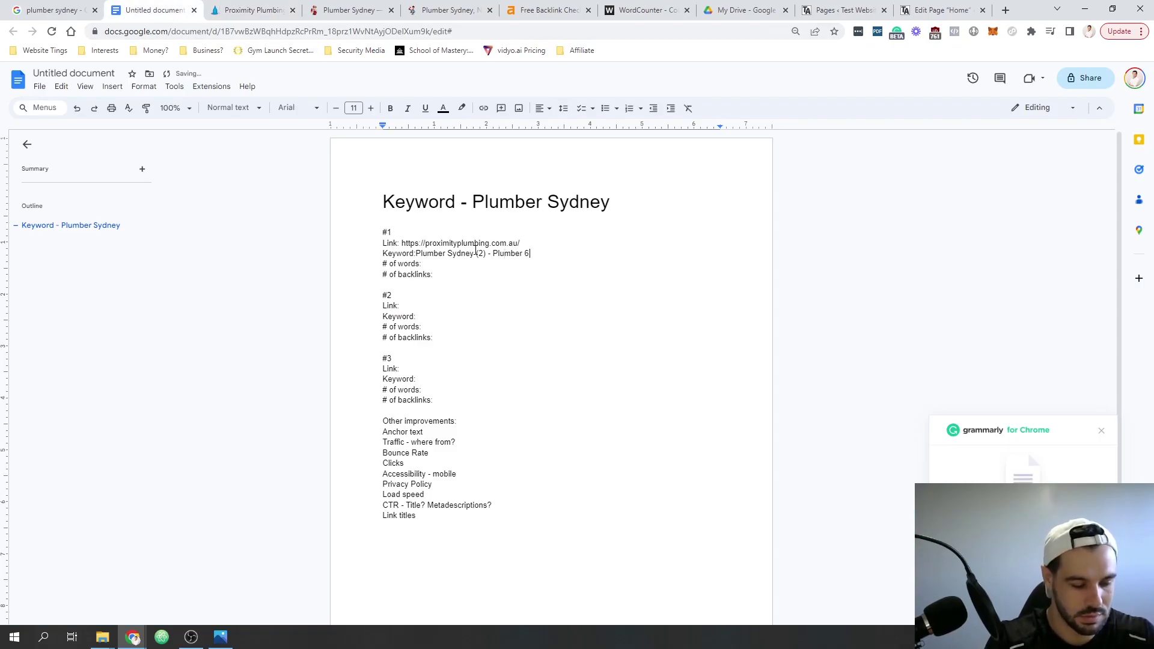
key(BackSpace)
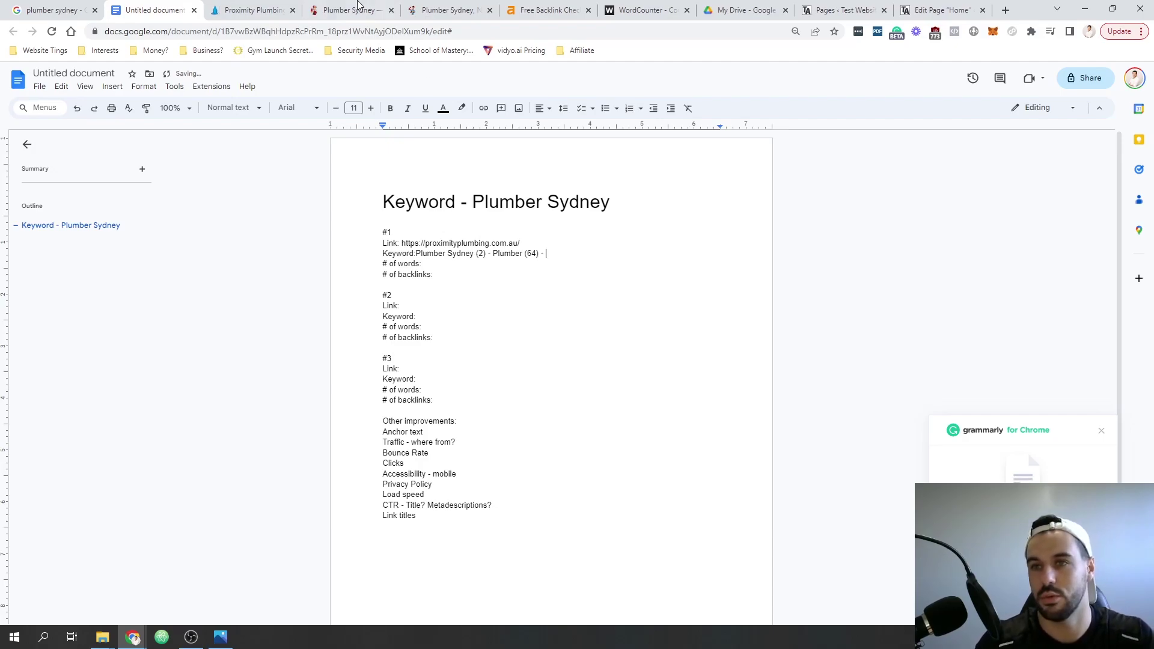
- Search the Proximity Plumbing page for "sydney" and append "Sydney (29)" to the #1 Keyword line
click(253, 10)
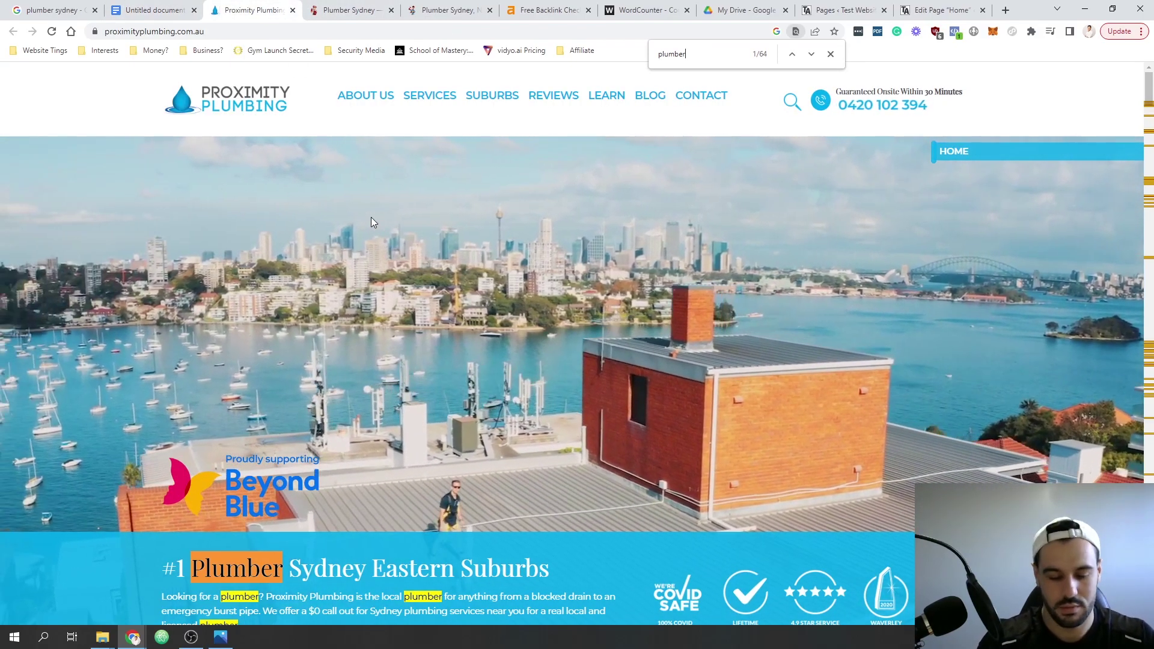
key(BackSpace)
key(BackSpace)
key(BackSpace)
key(BackSpace)
key(BackSpace)
key(BackSpace)
key(BackSpace)
text(sydney)
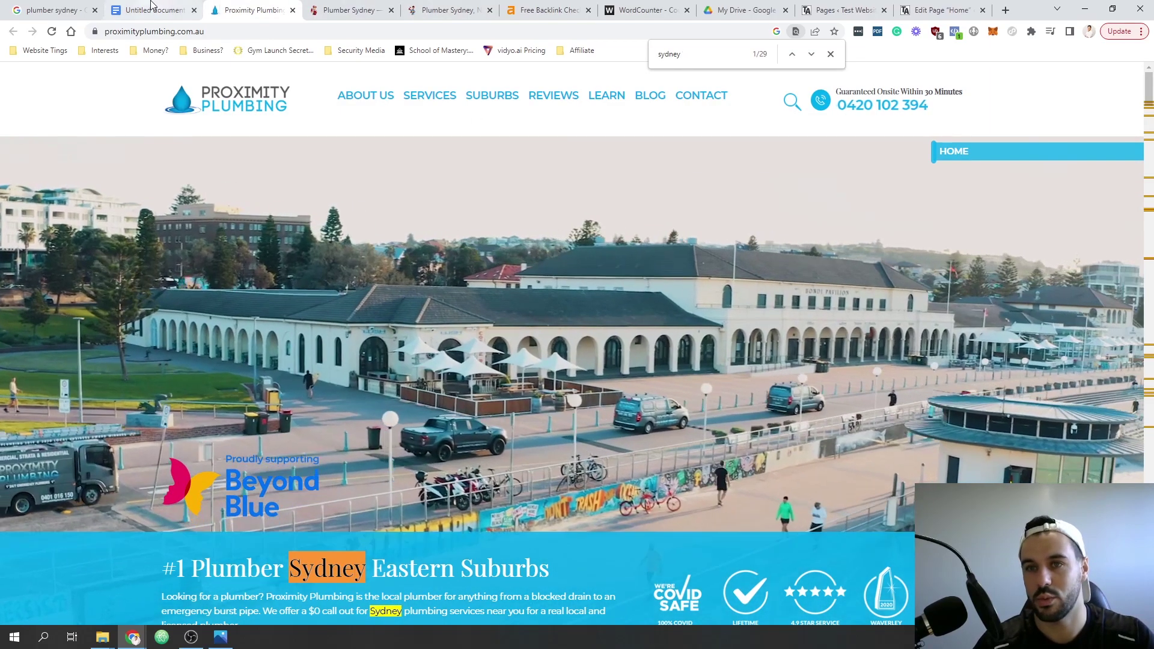
key(ctrl+shift+Tab)
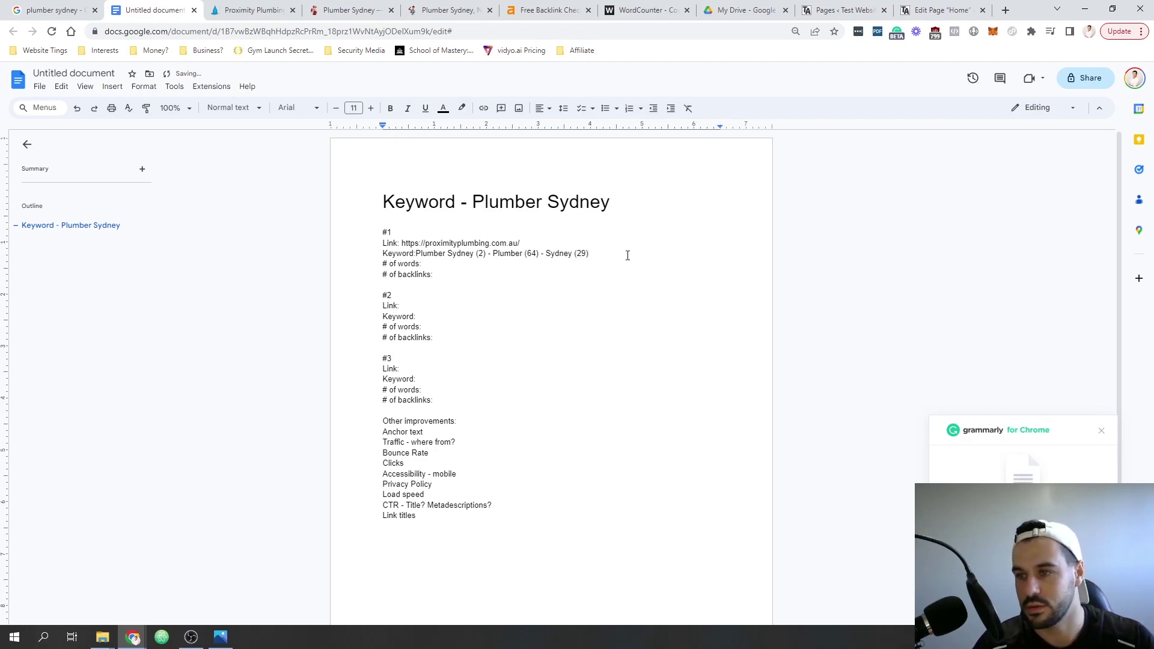
- Copy the keyword entries from the #1 Keyword line to the Keyword lines under #2 and #3 as a template
drag(628, 256, 412, 254)
key(ctrl+c)
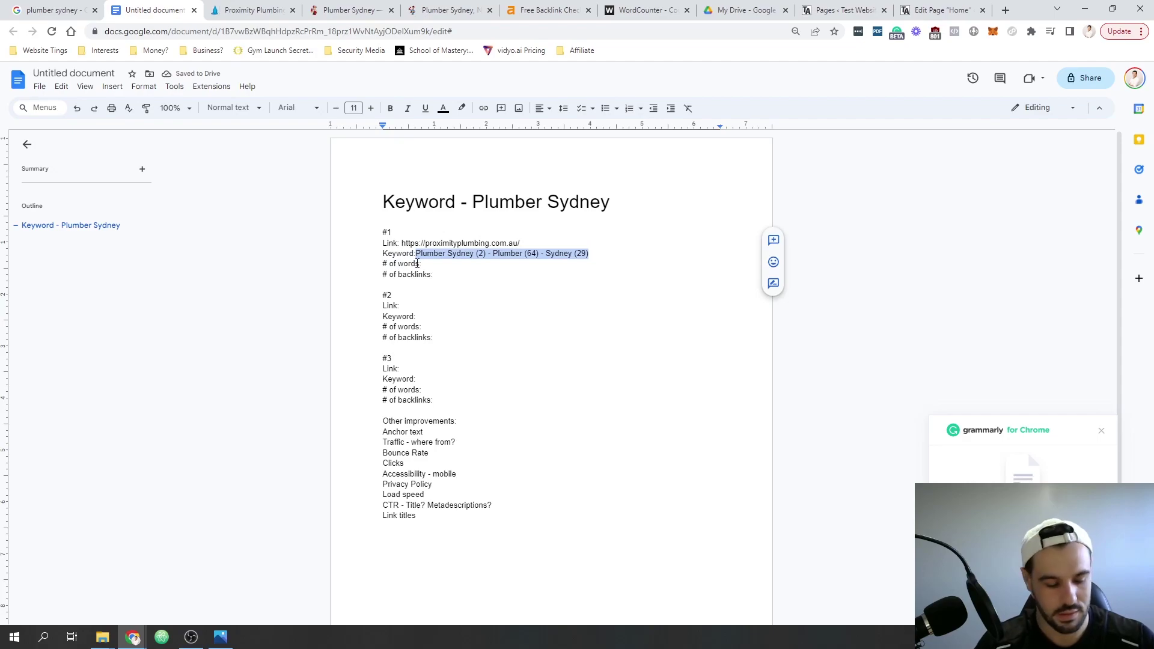
click(425, 316)
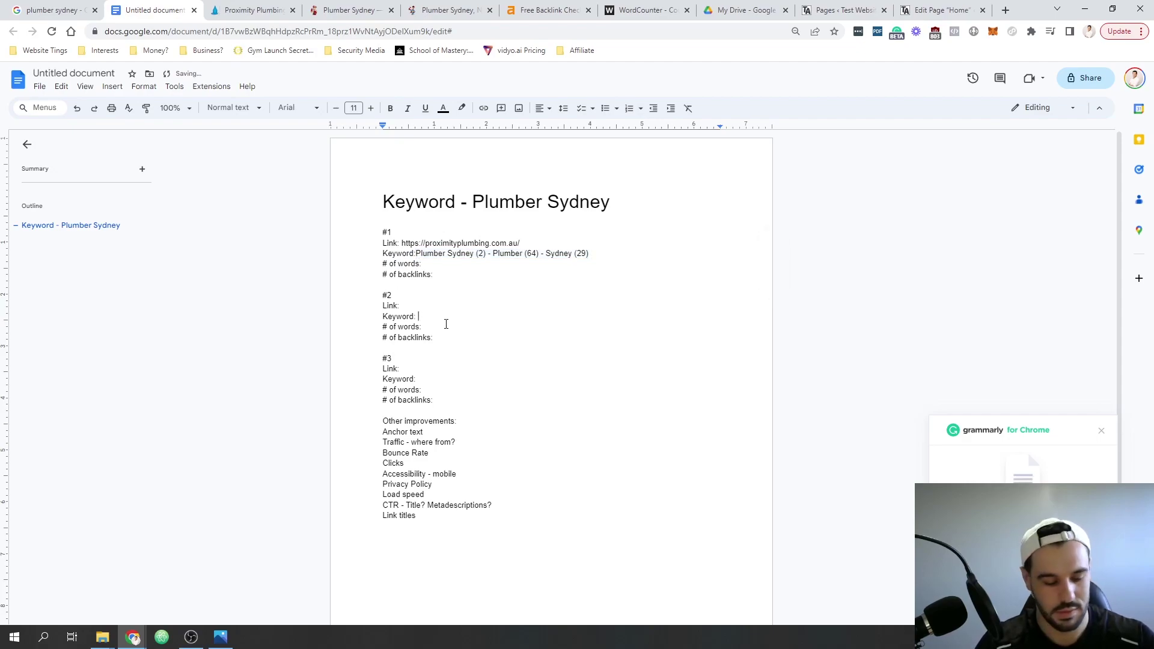
key(ctrl+v)
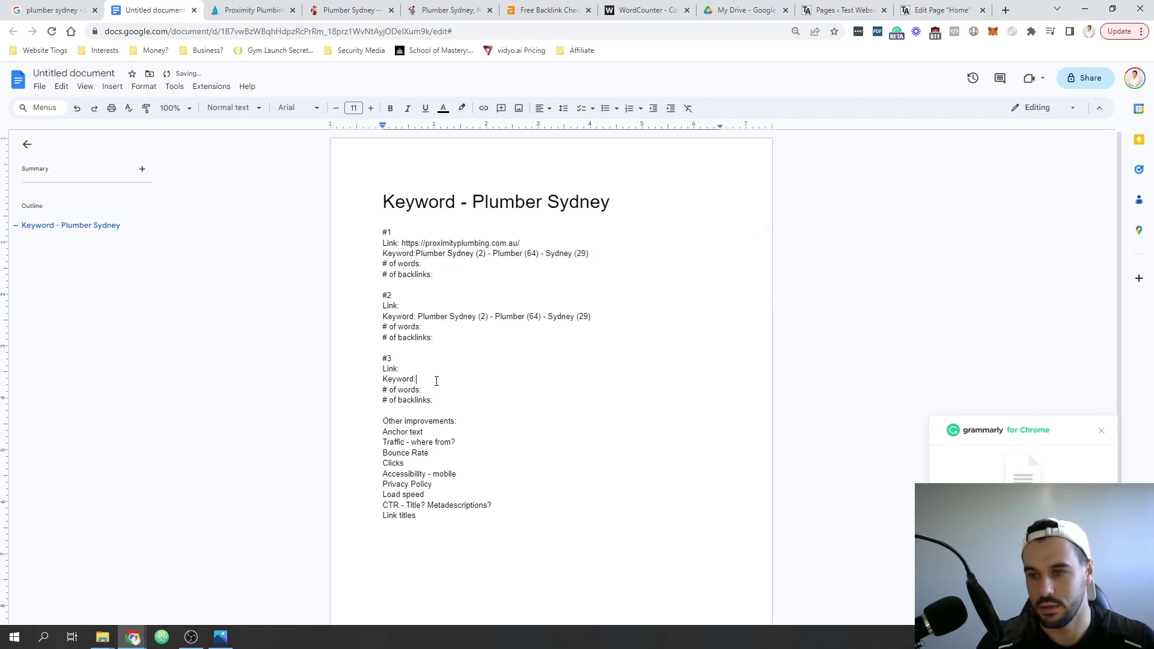
key(ctrl+v)
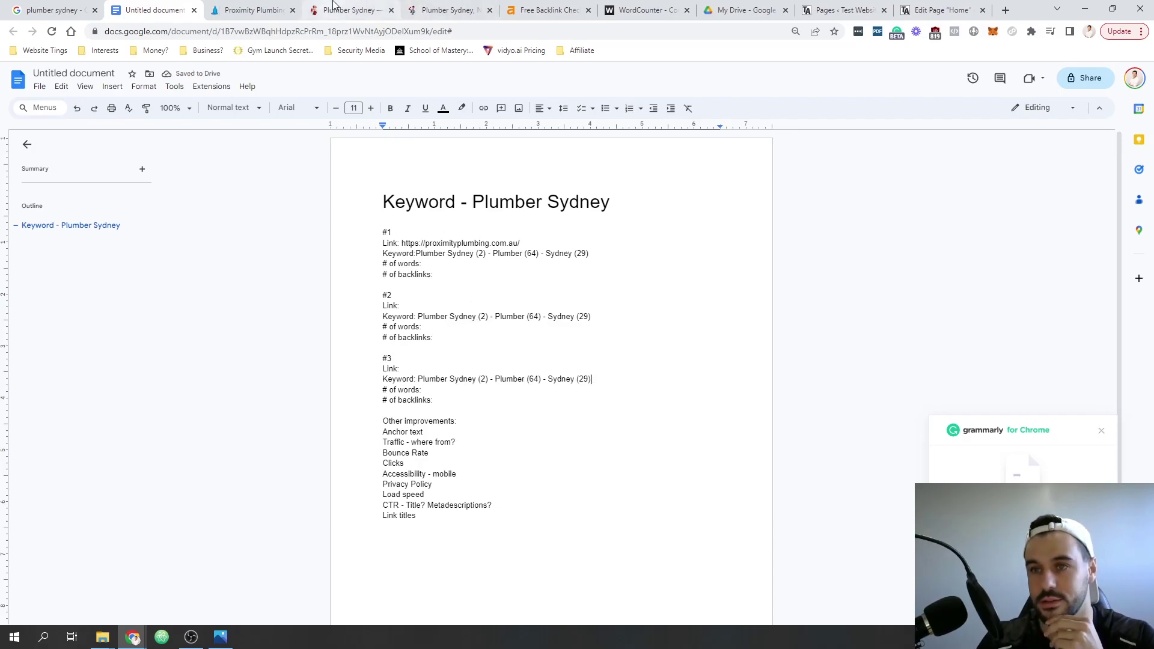
- Search the Fixed Today Sydney page for "plumber sydney" and set the Plumber Sydney count under #2 to 8
click(339, 10)
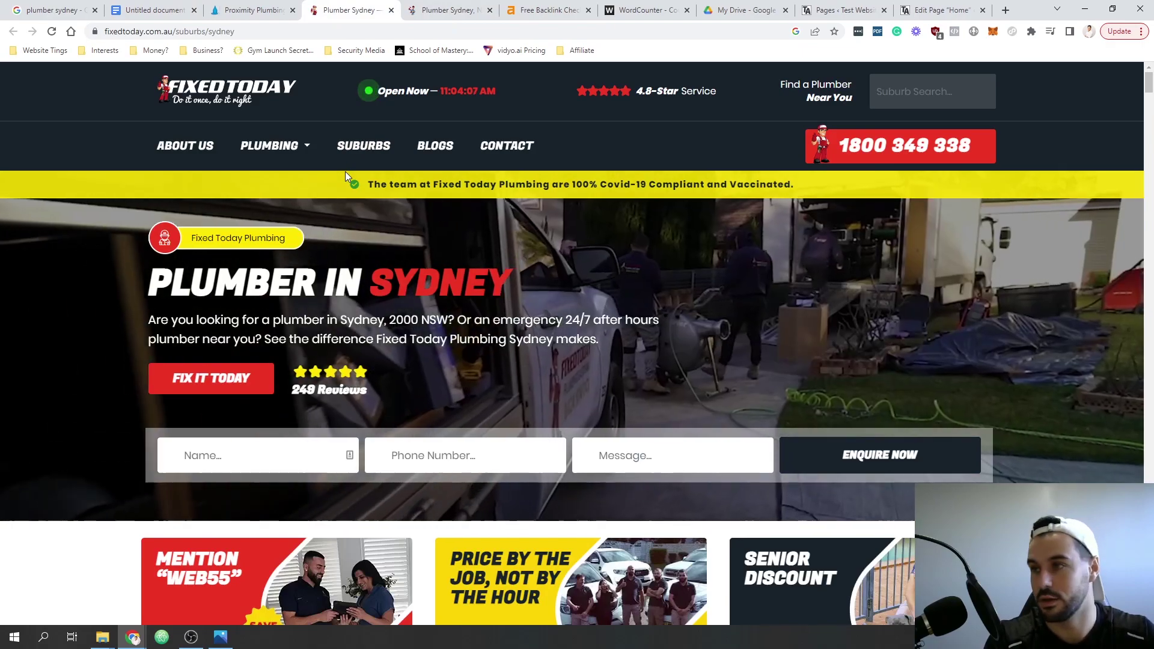
key(ctrl+f)
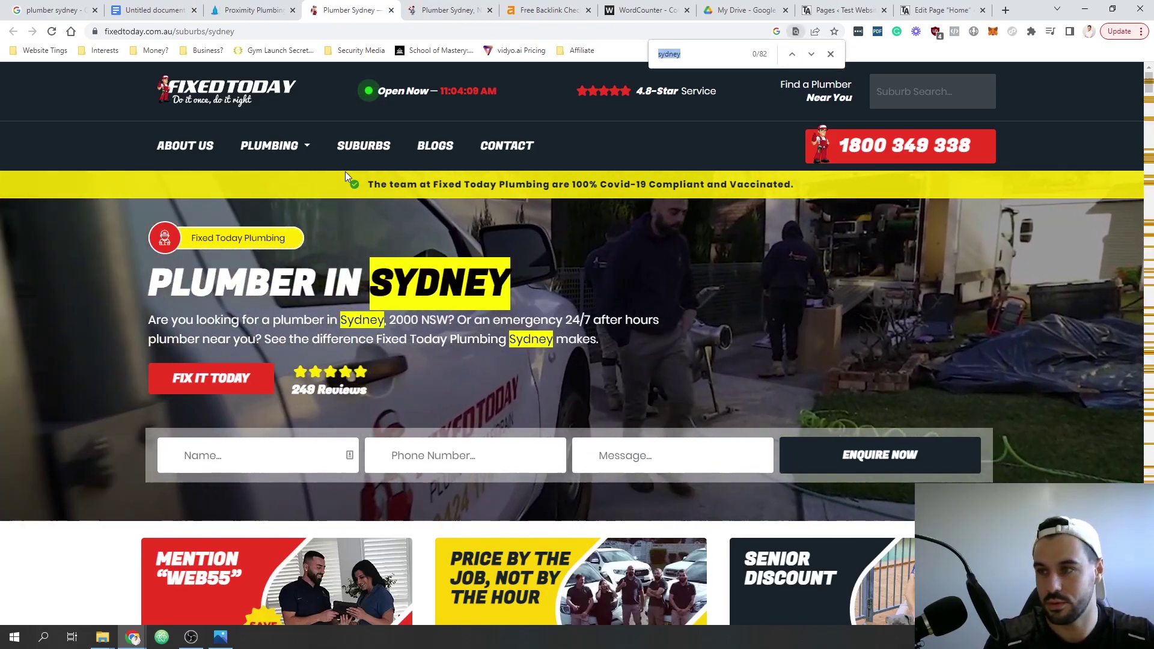
text(plumber sydney)
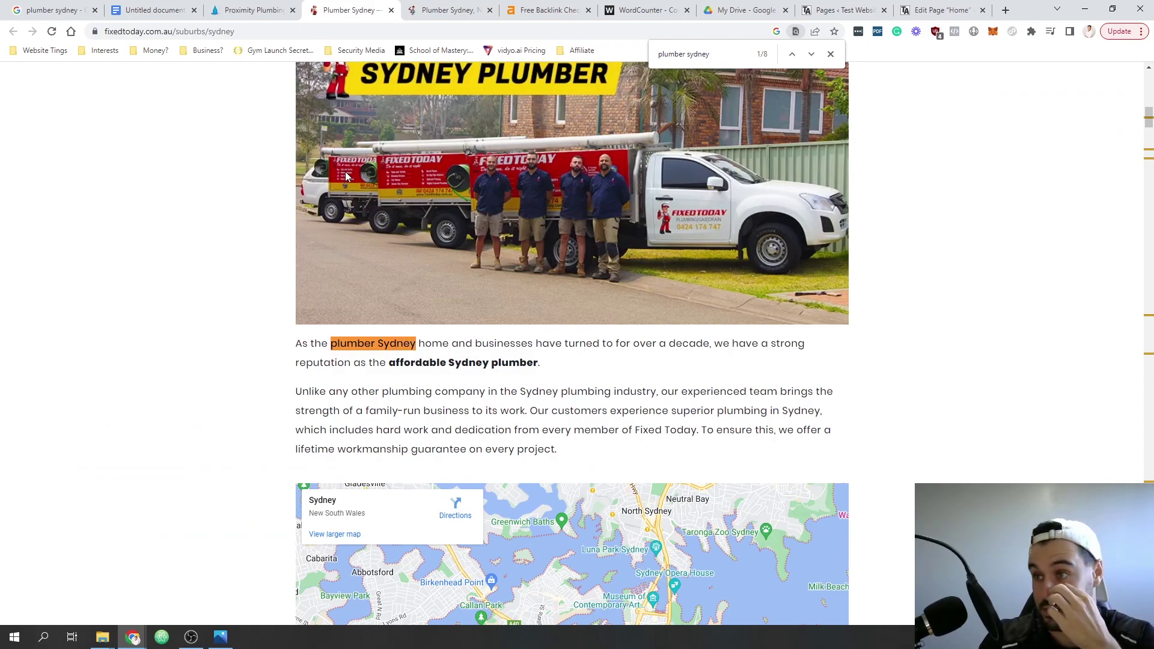
click(252, 10)
click(153, 10)
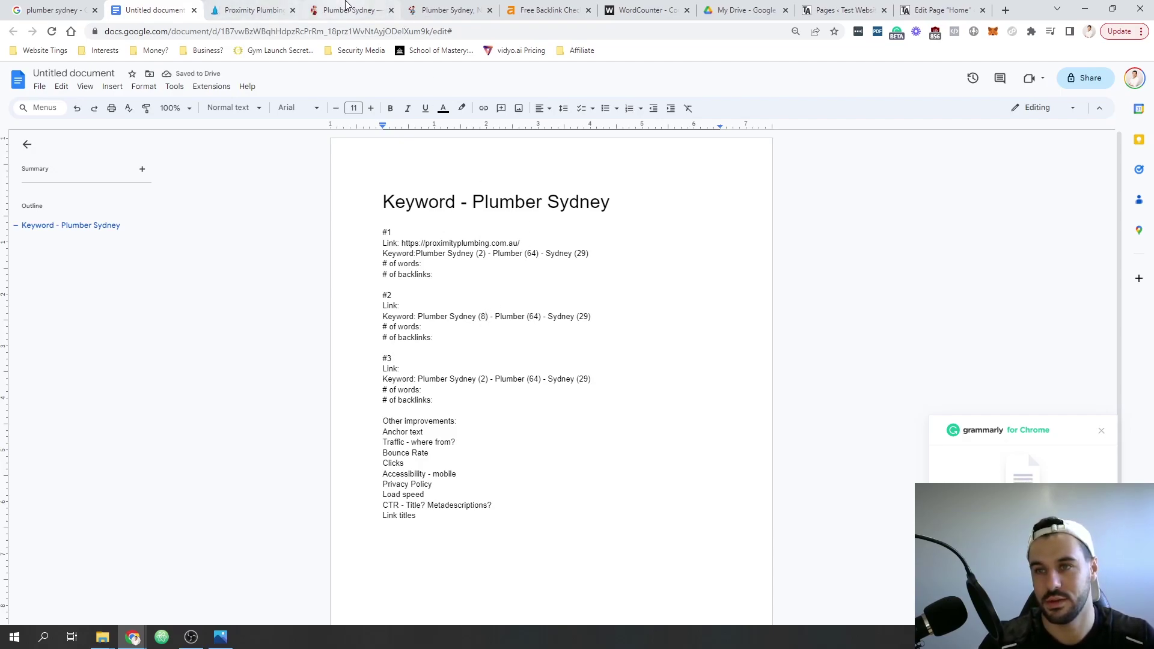
- Search the Fixed Today Sydney page for "plumber" and set the Plumber count under #2 to 85
click(355, 10)
key(BackSpace)
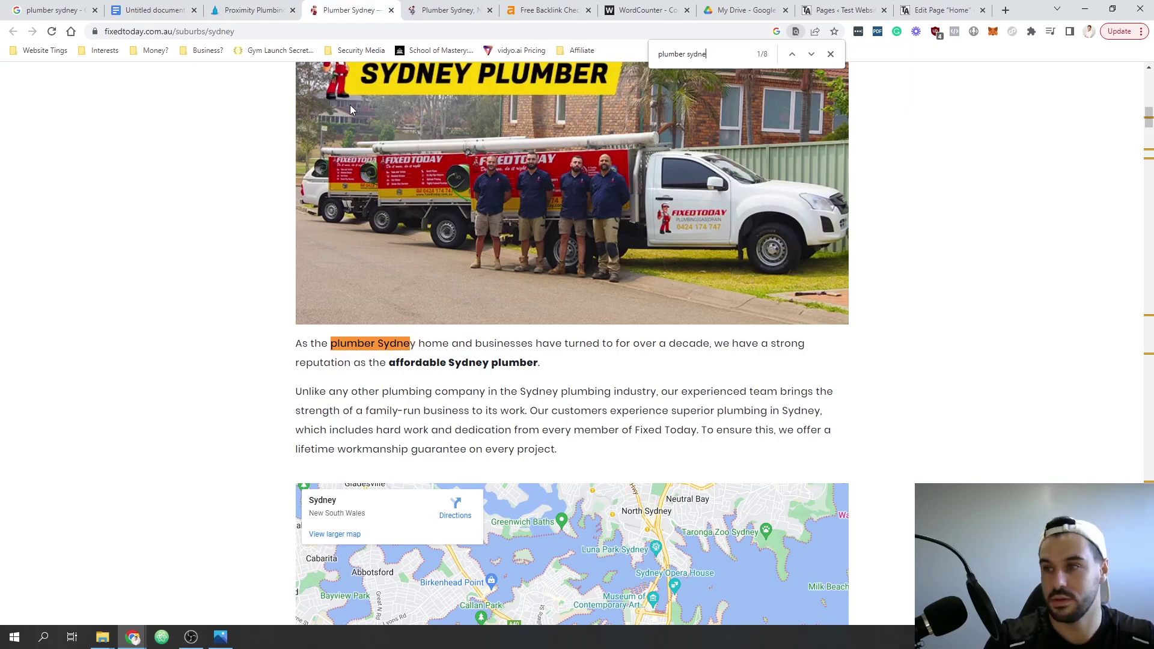
key(BackSpace)
key(BackSpace)
key(BackSpace)
key(BackSpace)
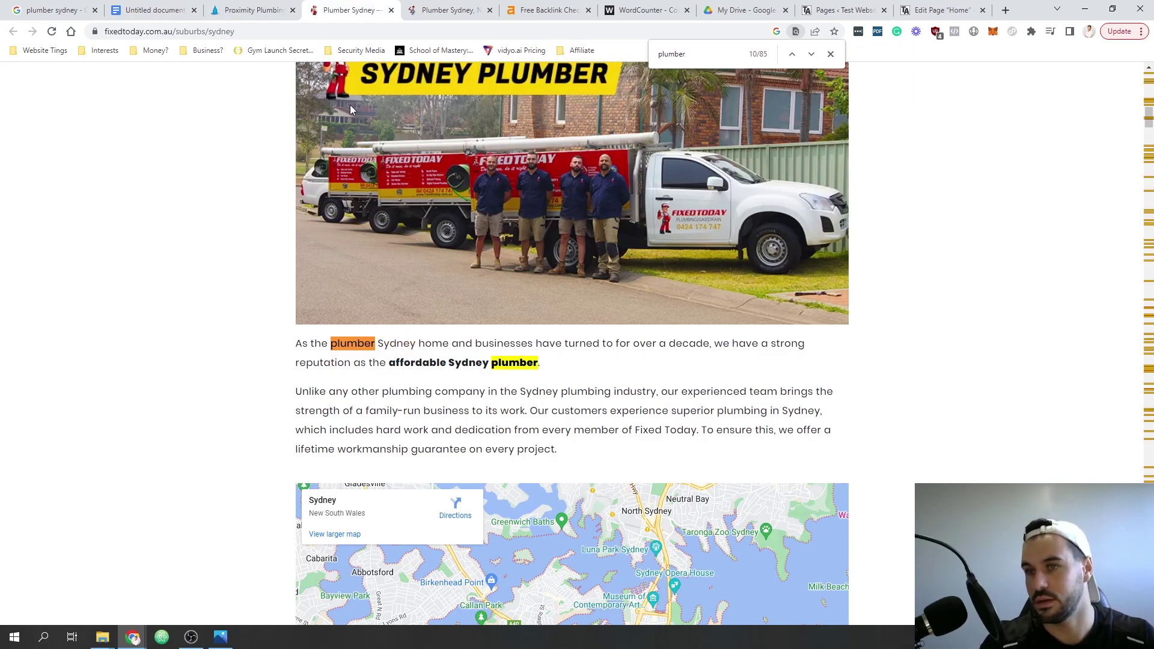
click(182, 9)
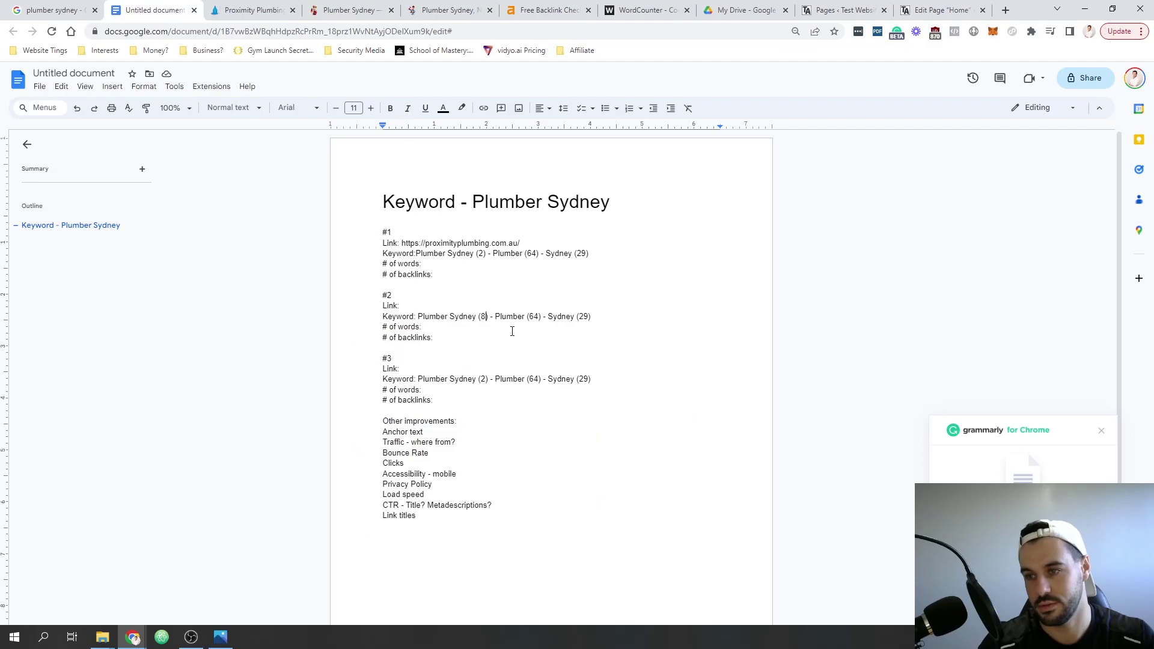
double_click(535, 317)
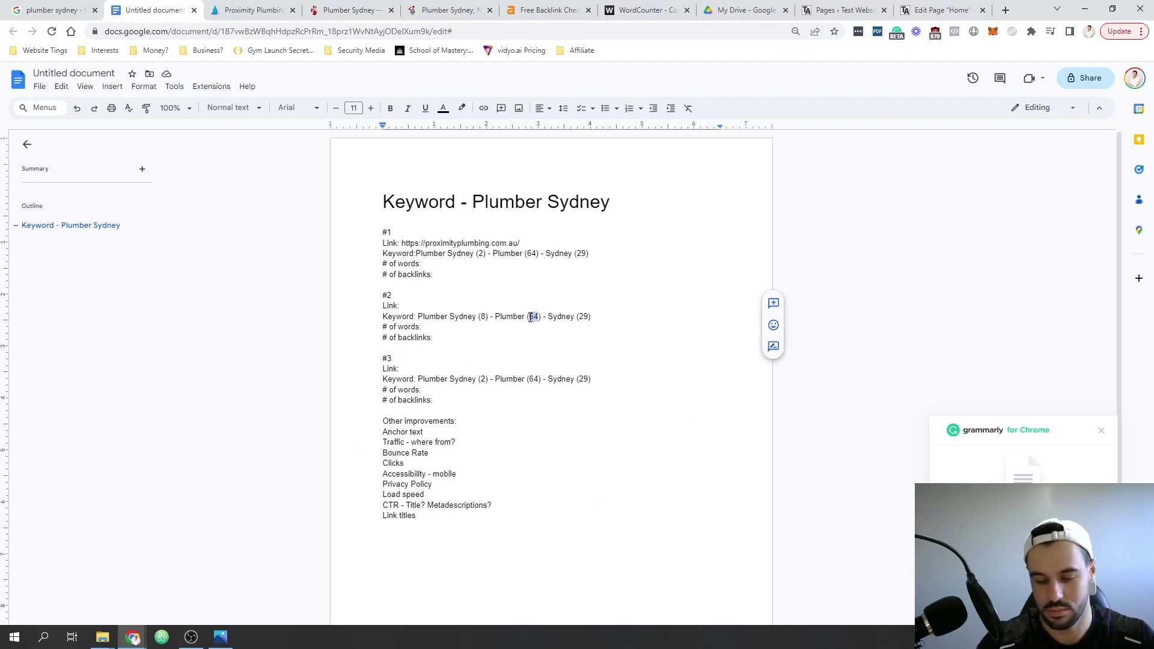
text(85)
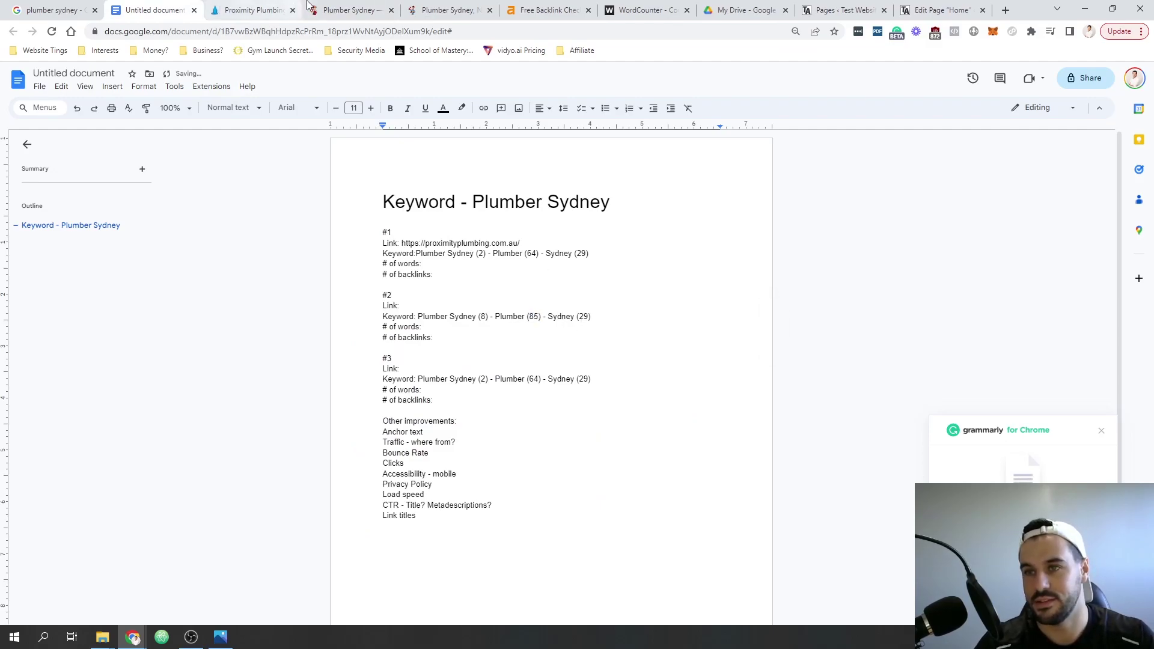
- Search the Fixed Today Sydney page for "sydney" and set the Sydney count under #2 to 82
click(348, 10)
key(BackSpace)
key(BackSpace)
key(BackSpace)
key(BackSpace)
key(BackSpace)
key(BackSpace)
key(BackSpace)
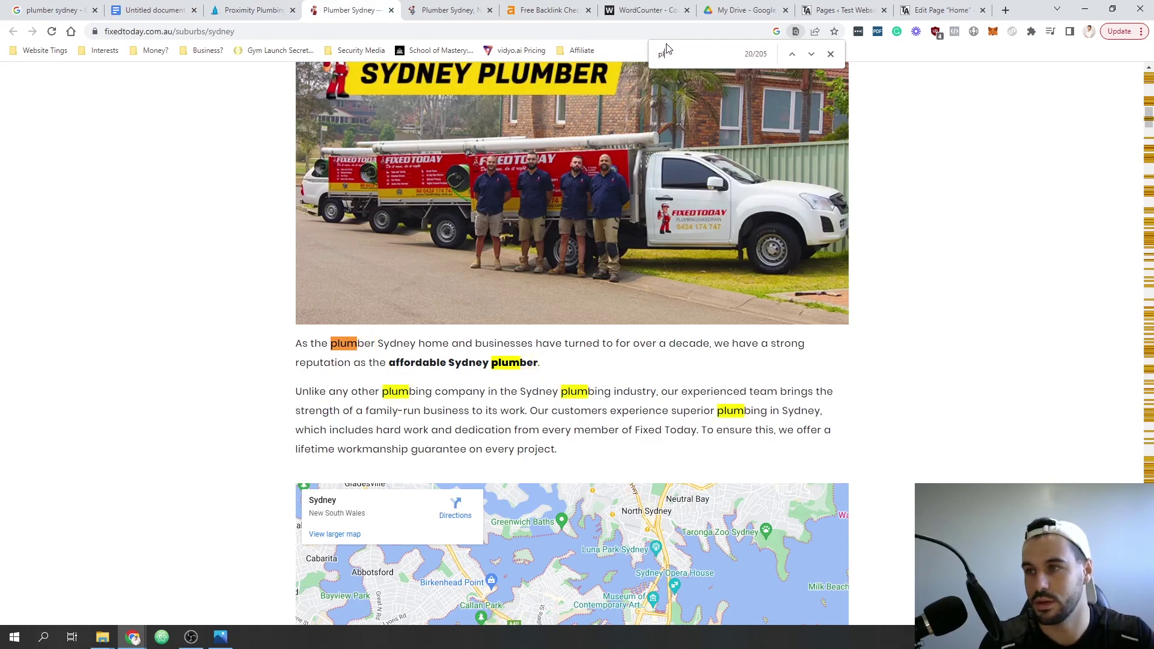
text(sydney)
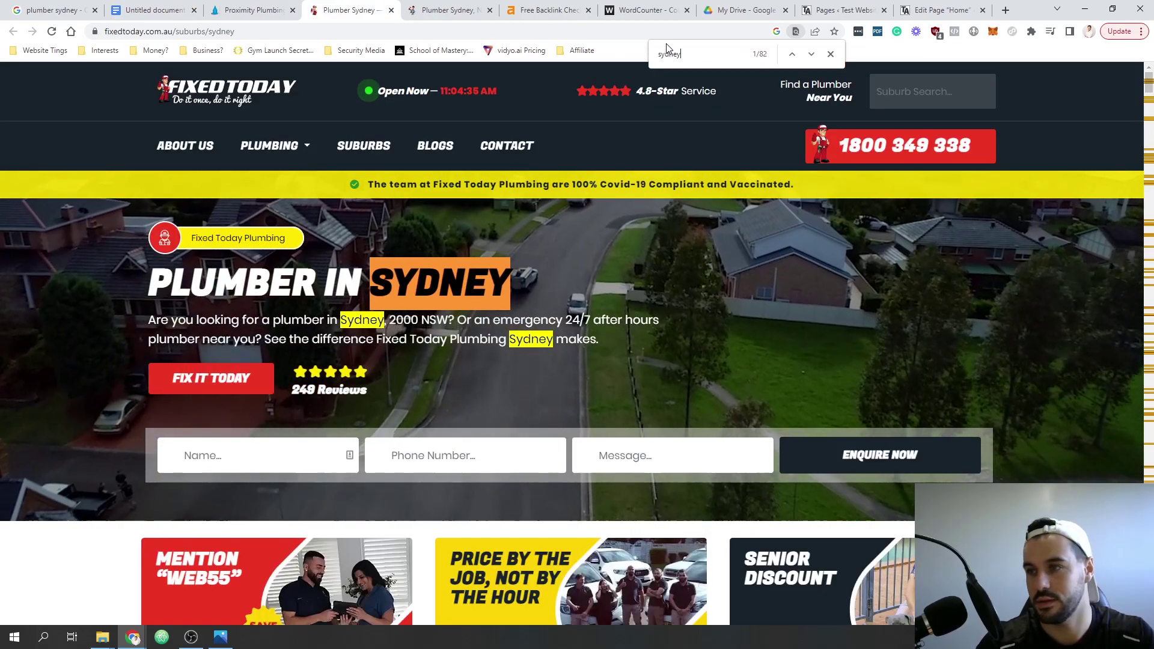
click(153, 10)
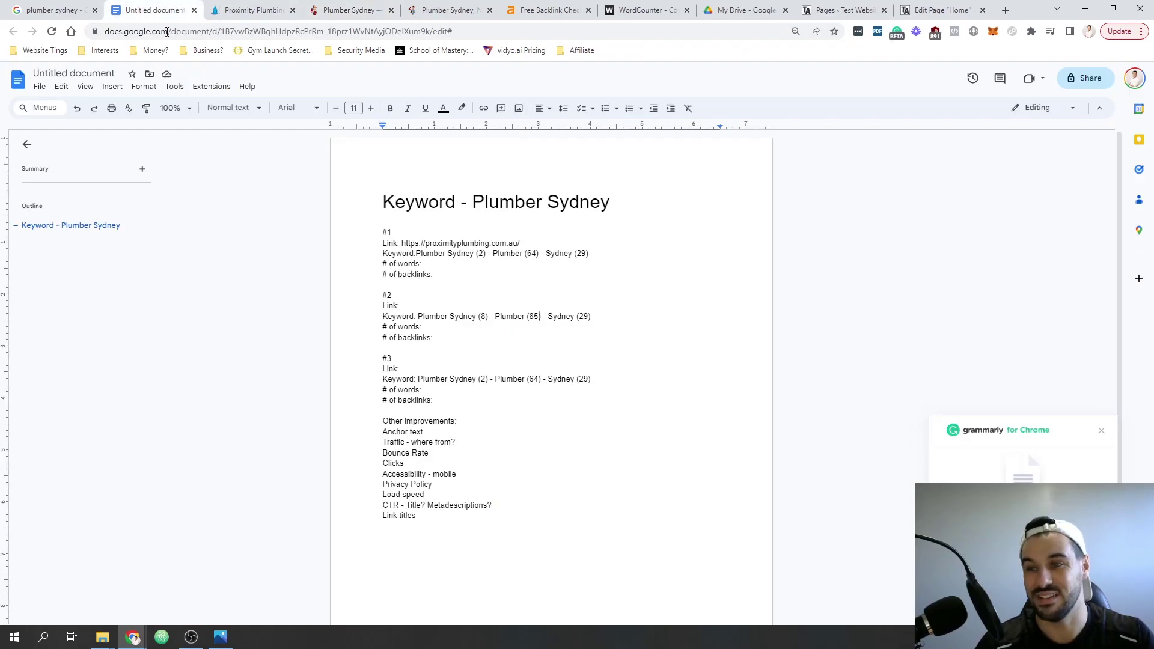
click(590, 316)
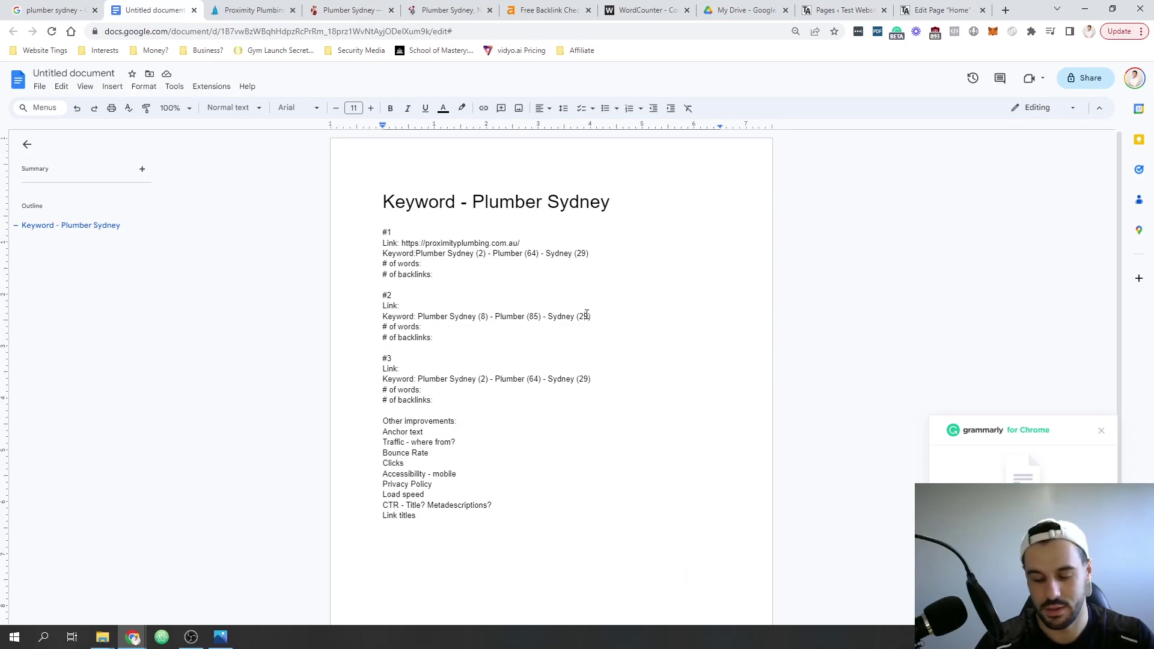
key(BackSpace)
key(BackSpace)
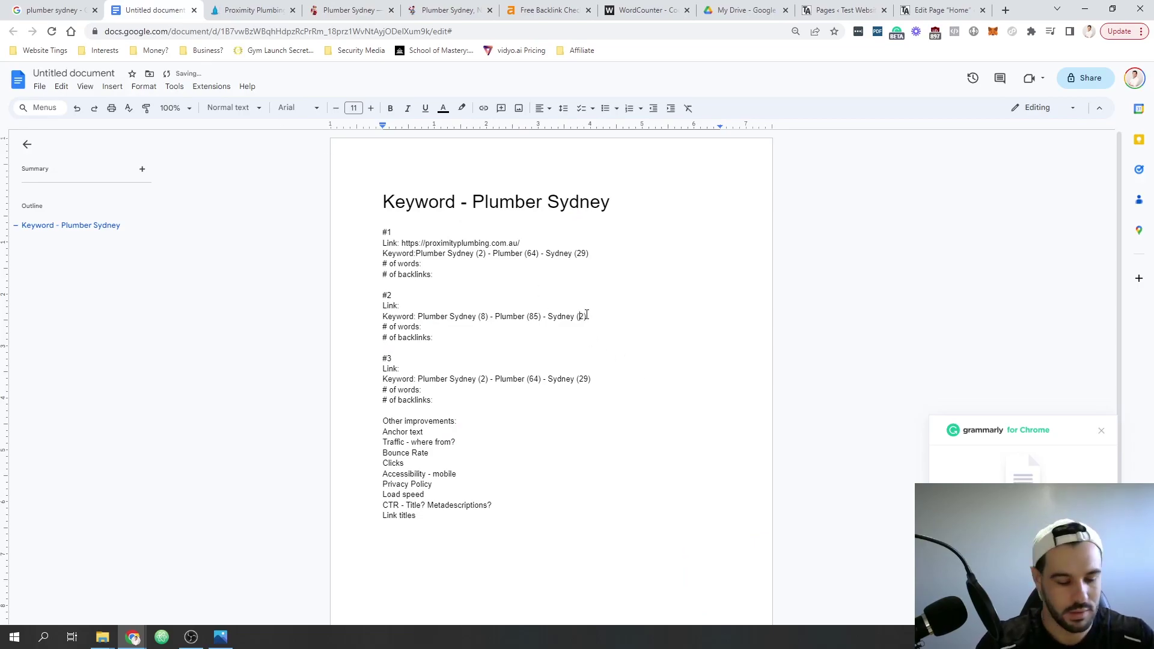
key(BackSpace)
text(81))
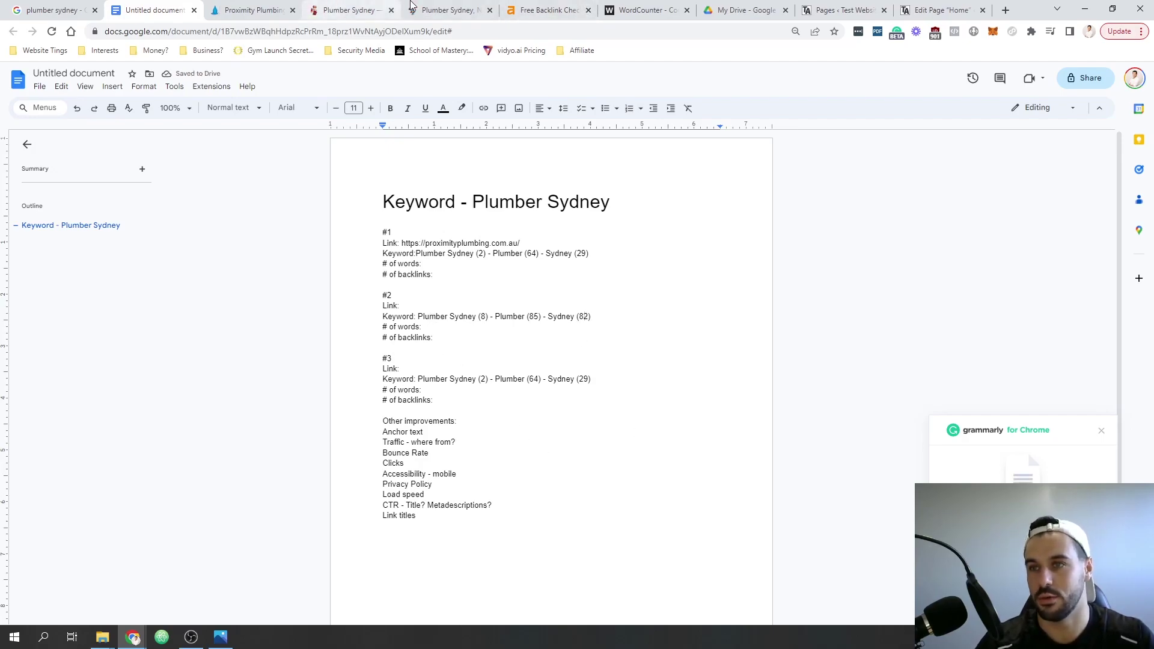
- Search the Hero Plumbing page for the keyword and set the Sydney count under #3 to 110
click(411, 4)
key(ctrl+f)
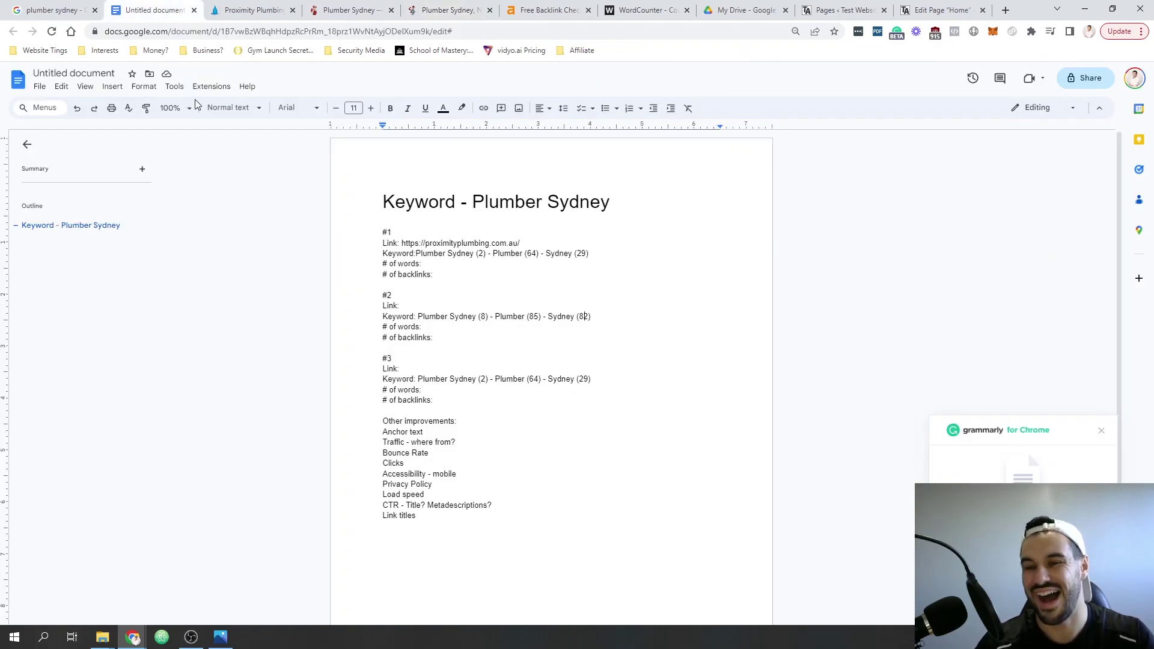
click(153, 11)
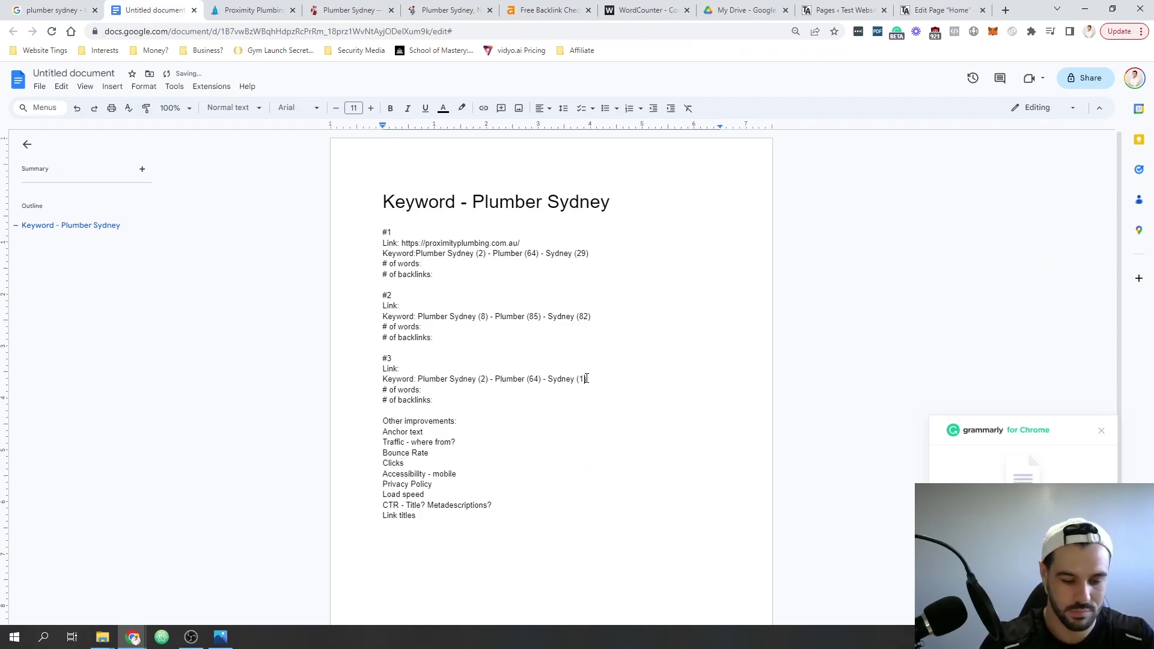
text(0)
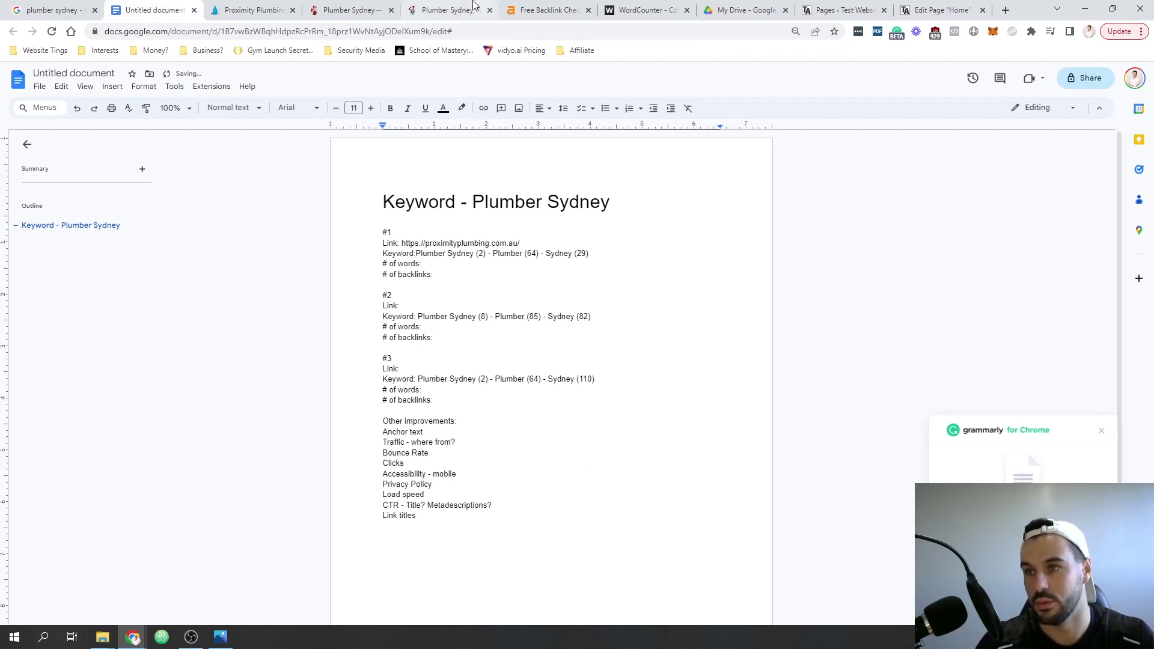
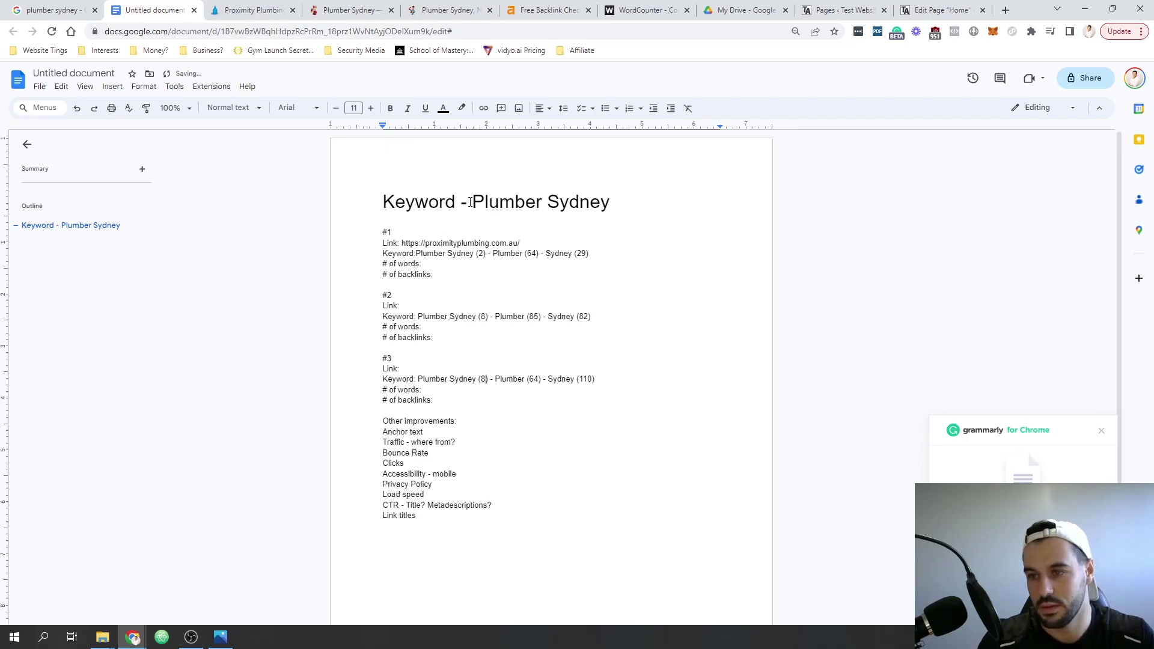
- Search the Hero Plumbing page for "plumber" and set the Plumber Sydney count under #3 to 110
click(448, 9)
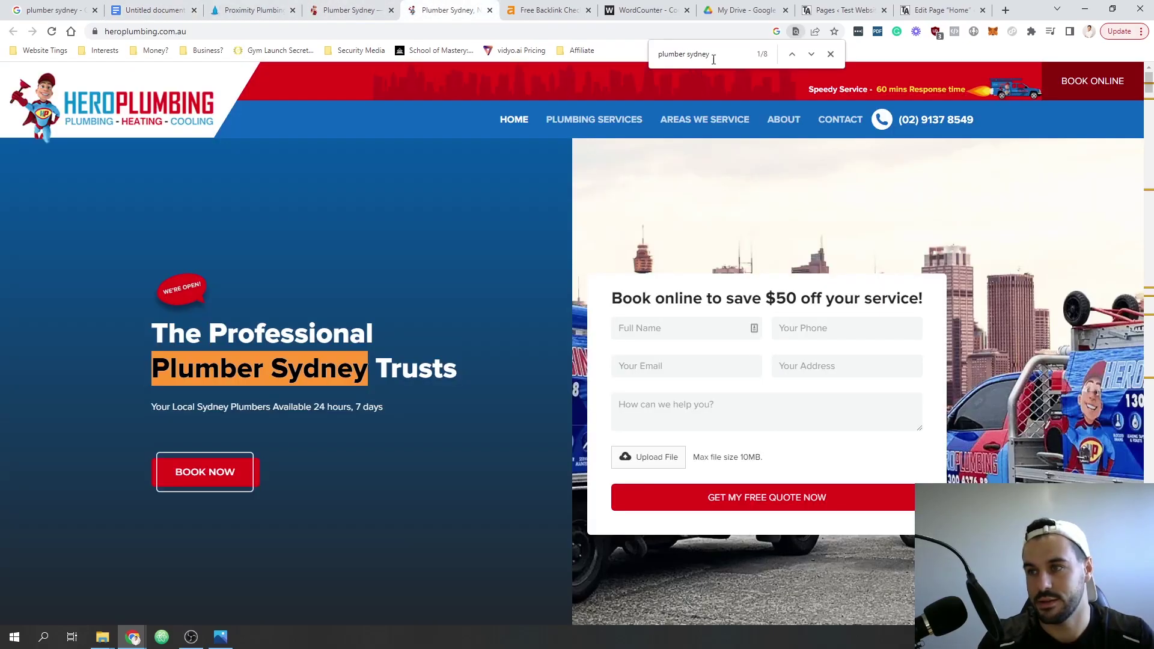
drag(724, 56, 688, 54)
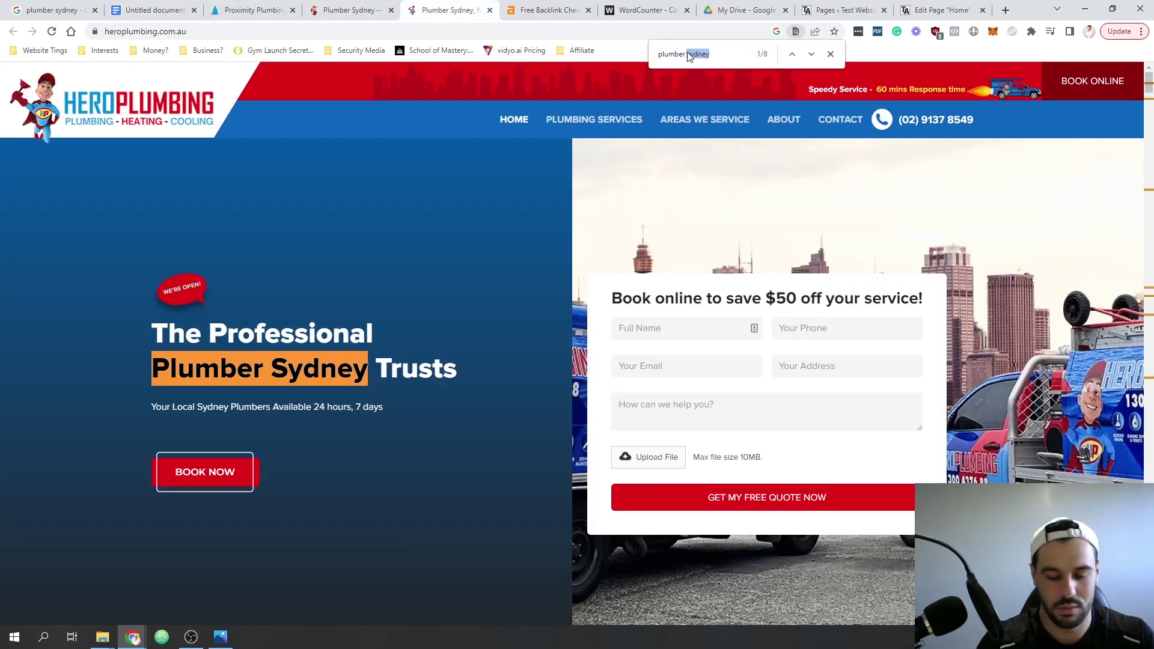
key(BackSpace)
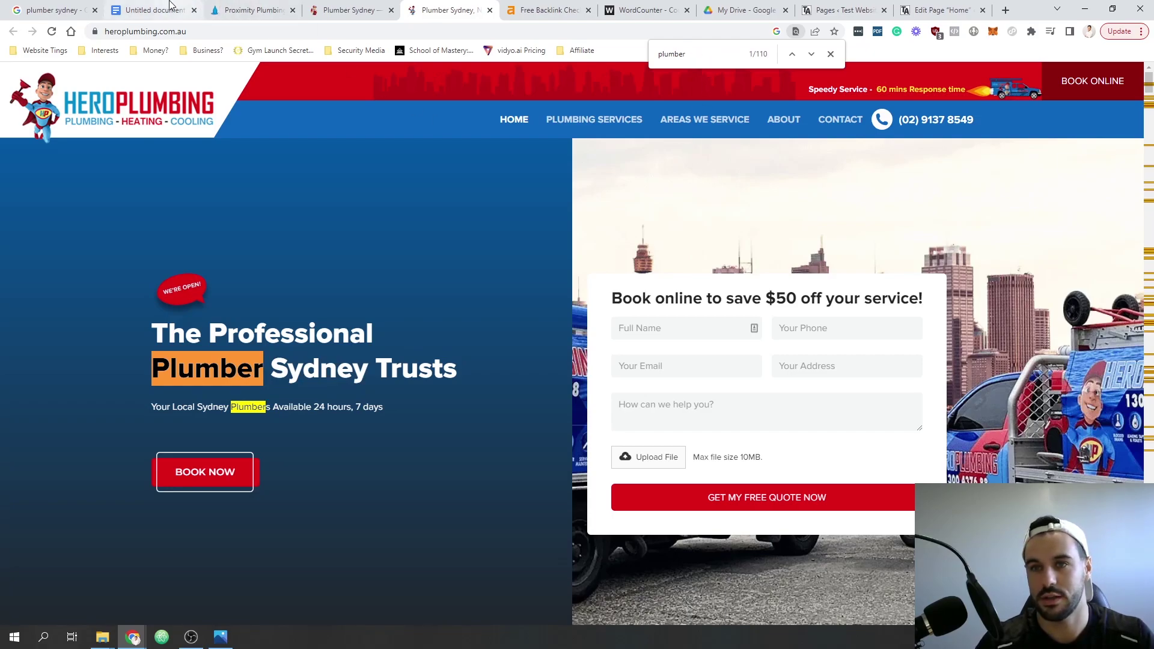
click(151, 9)
key(BackSpace)
text(110)
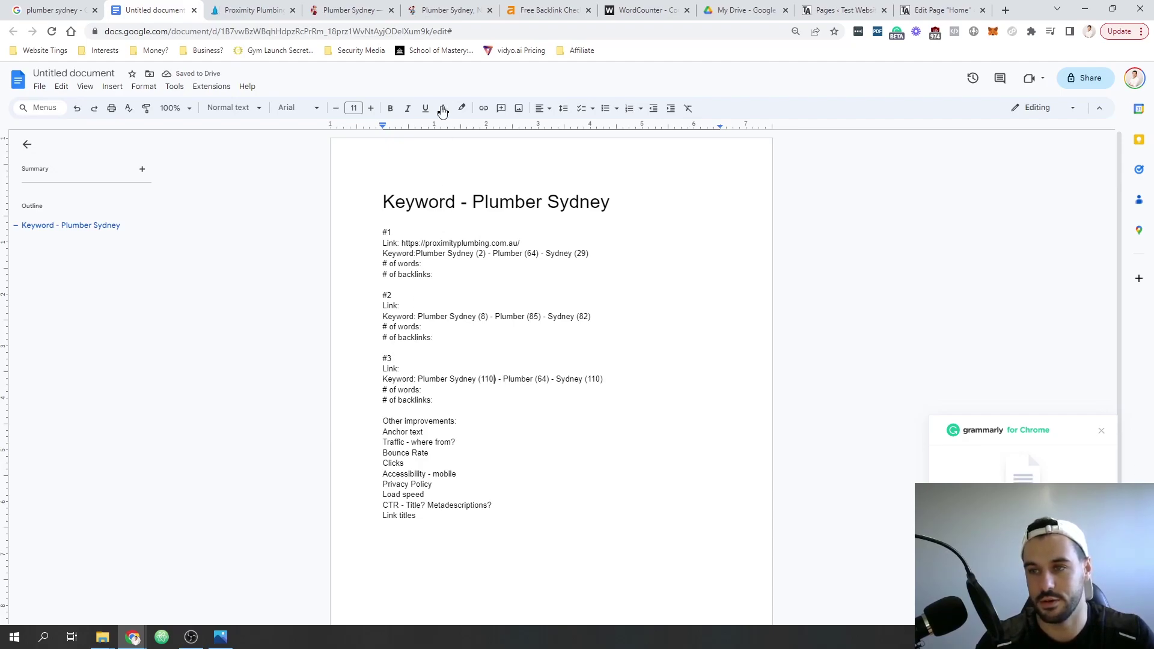
- Copy the Fixed Today Sydney page's URL into the Link line under #2
click(327, 10)
click(301, 30)
key(ctrl+c)
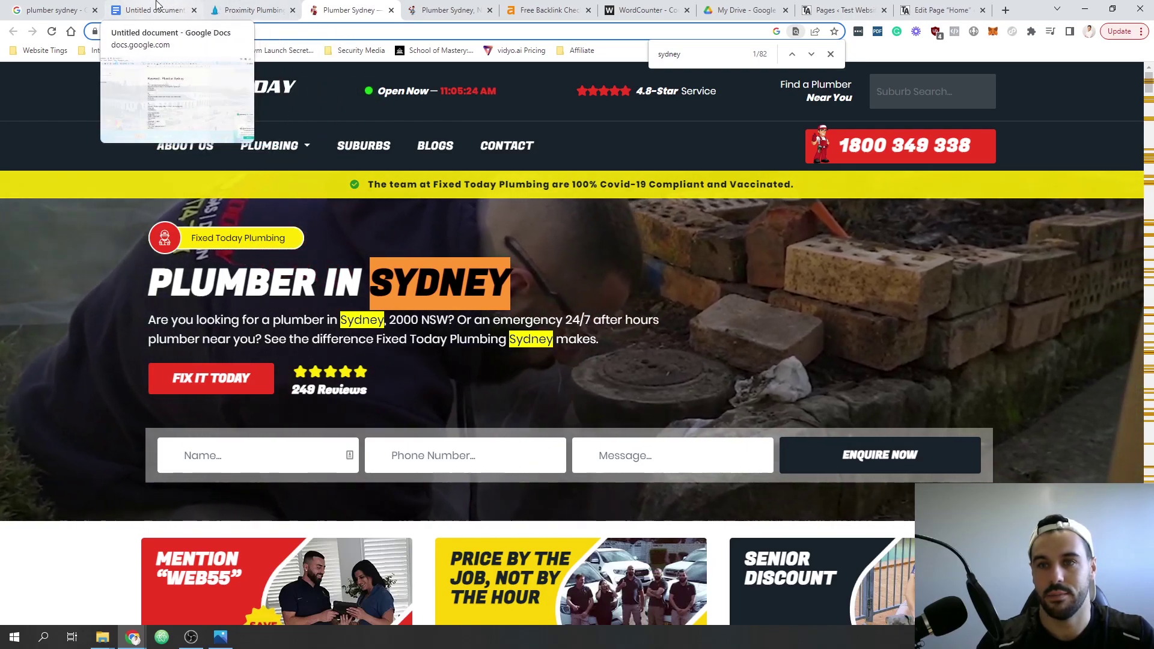
click(154, 10)
click(410, 309)
key(ctrl+v)
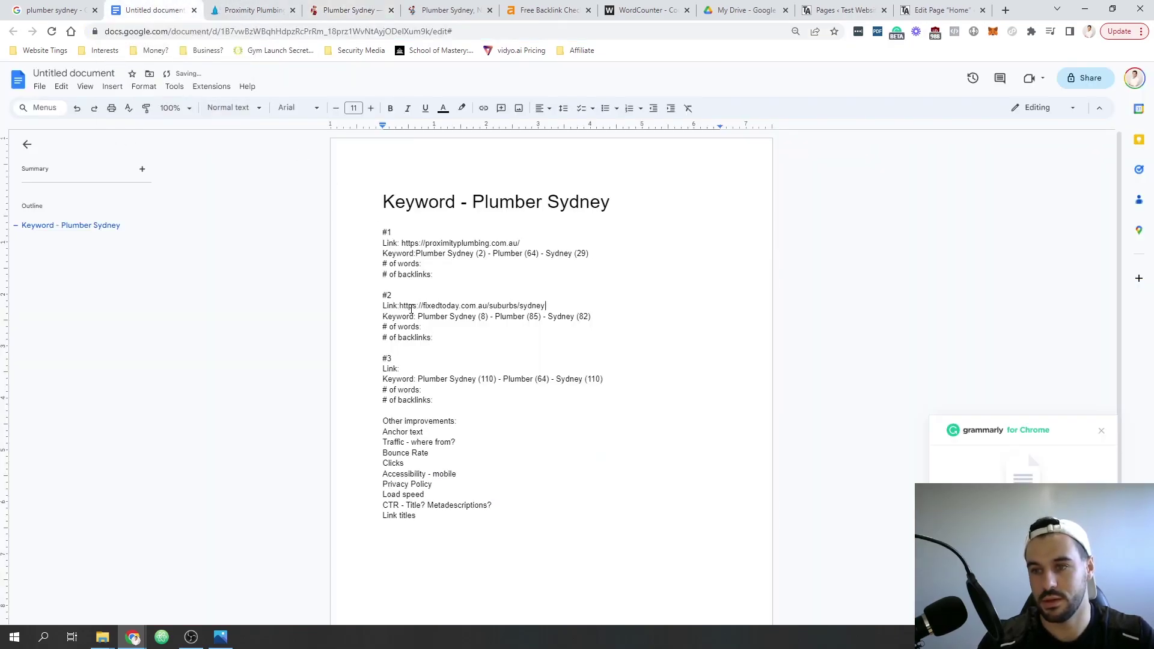
- Copy the Hero Plumbing homepage URL into the Link line under #3
click(446, 11)
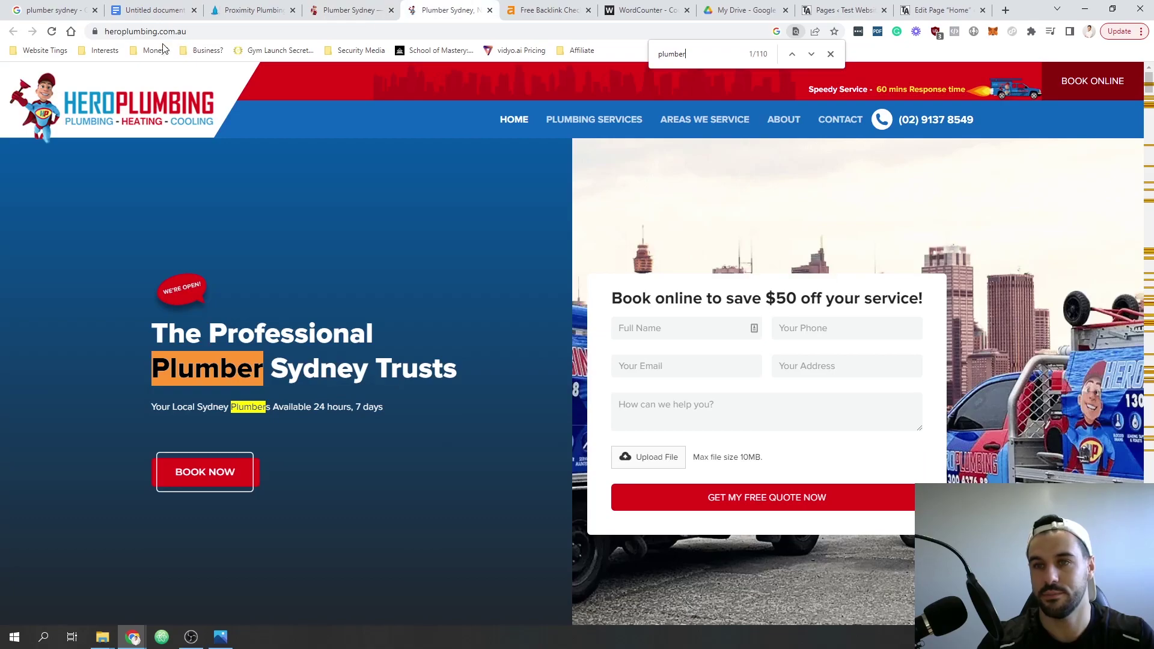
click(184, 33)
key(ctrl+c)
click(168, 18)
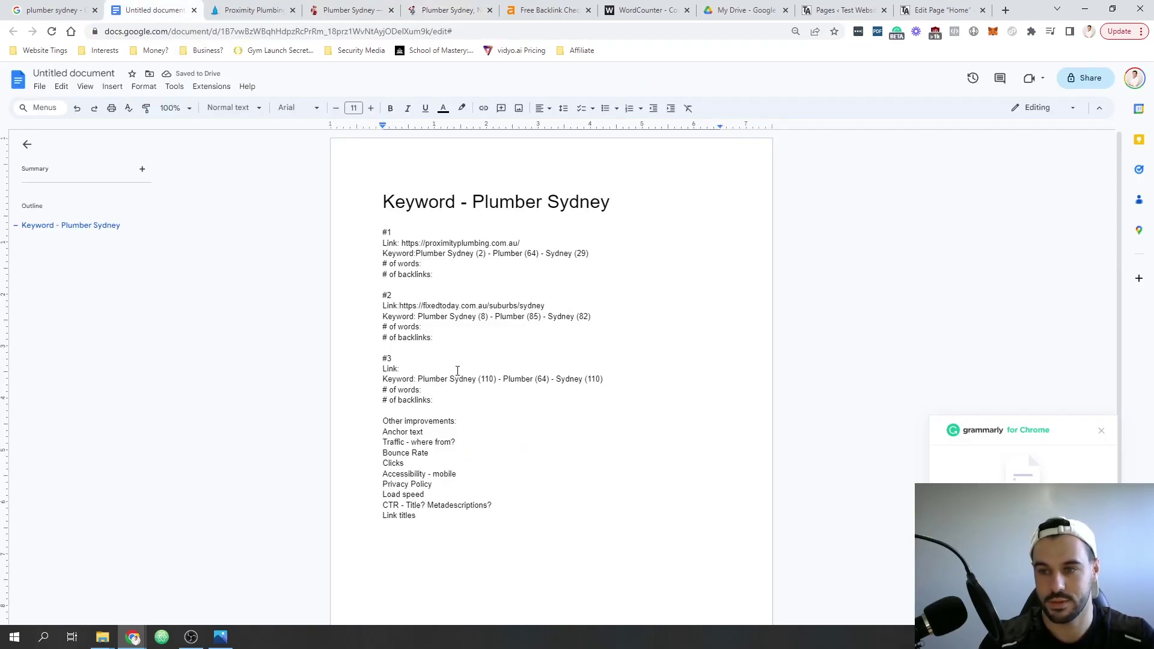
key(ctrl+v)
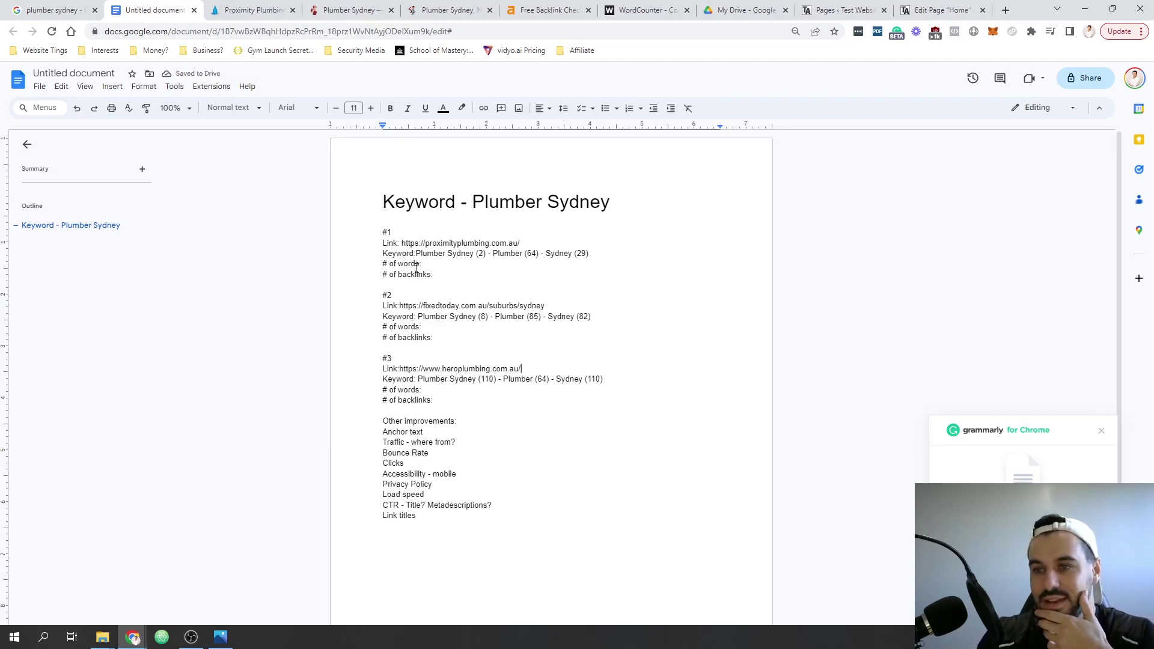
- Examine the Proximity Plumbing homepage's content and where "Sydney" is used in its headings and text
click(243, 10)
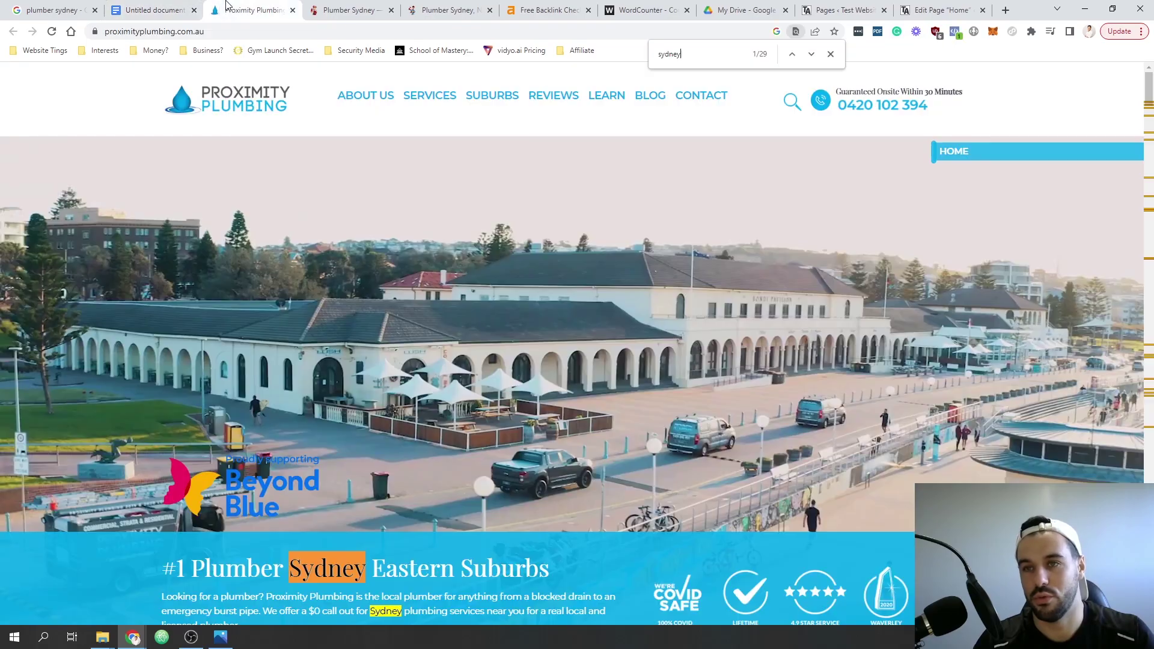
scroll(283, 260, down, 4)
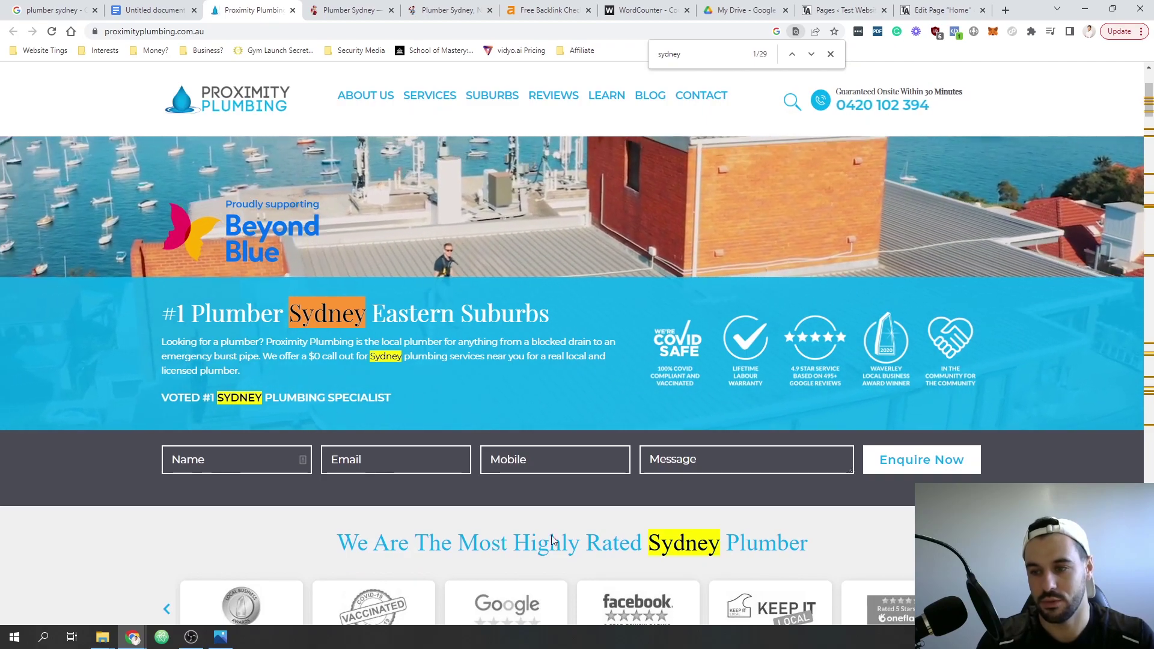
scroll(575, 543, down, 7)
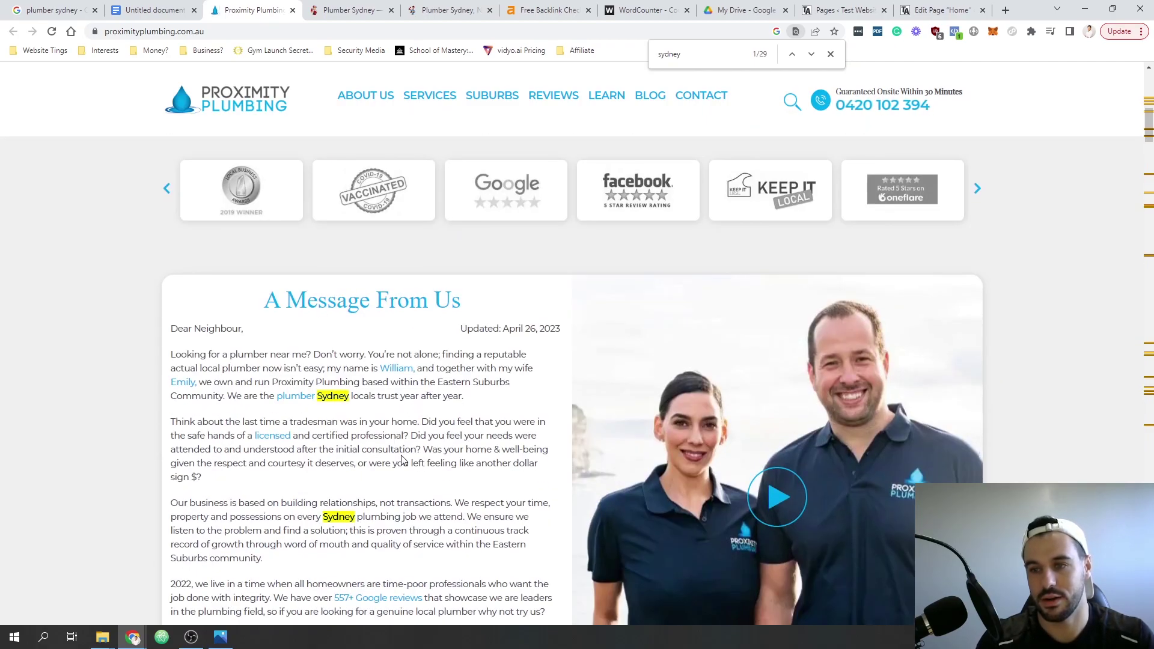
scroll(247, 405, down, 6)
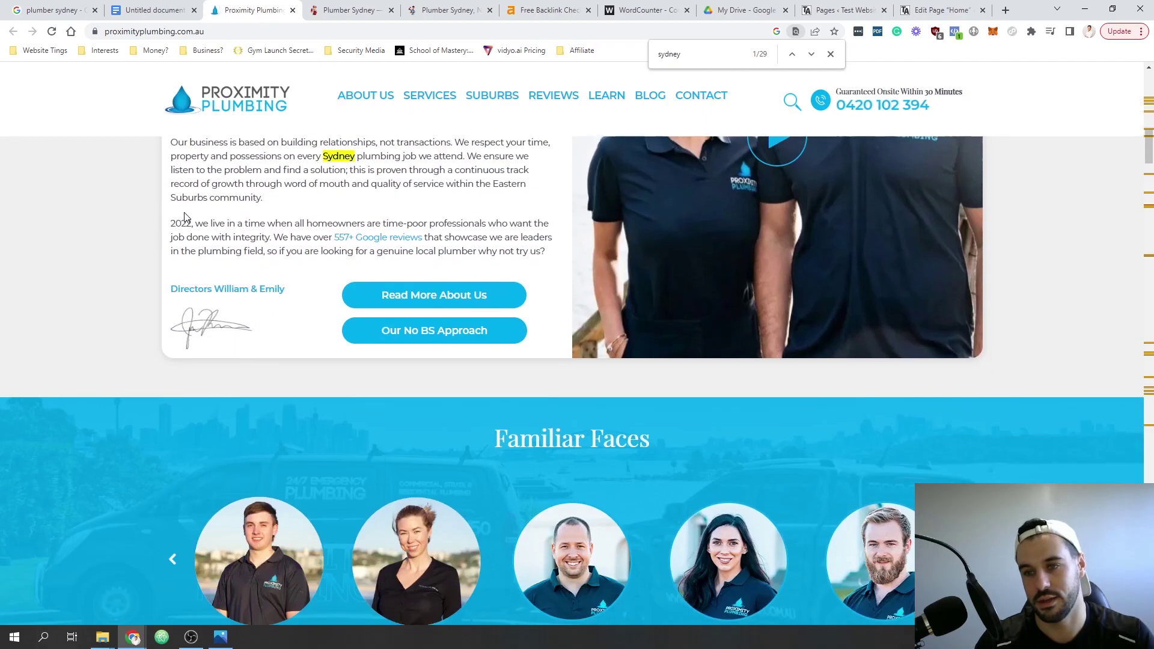
scroll(383, 372, down, 6)
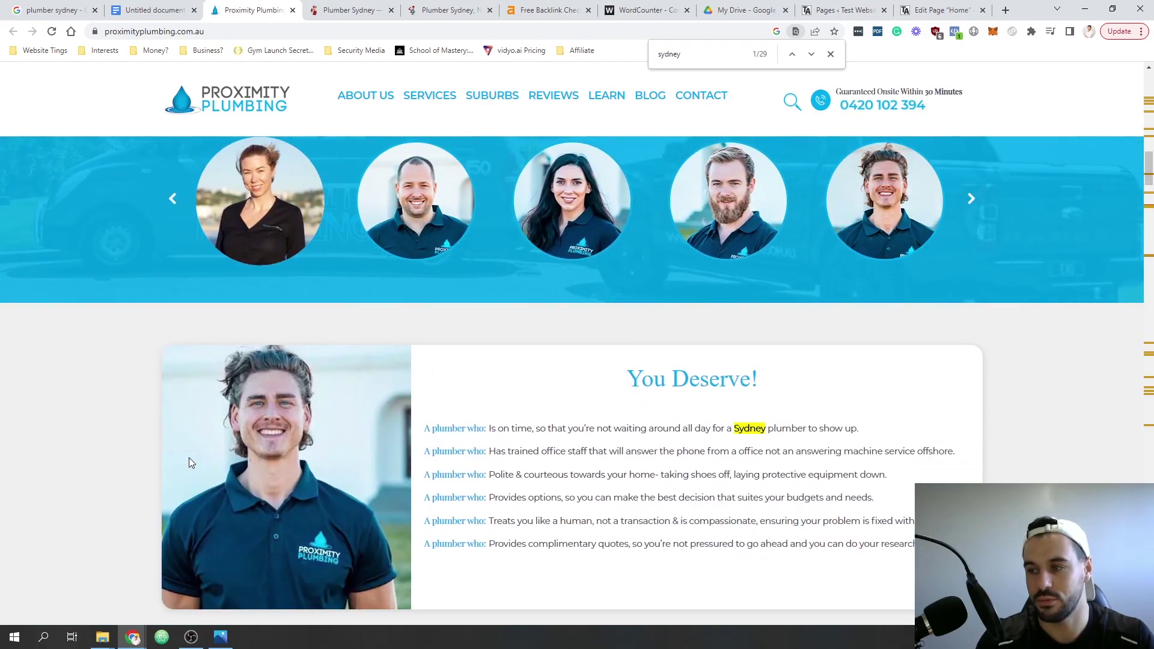
scroll(188, 463, down, 15)
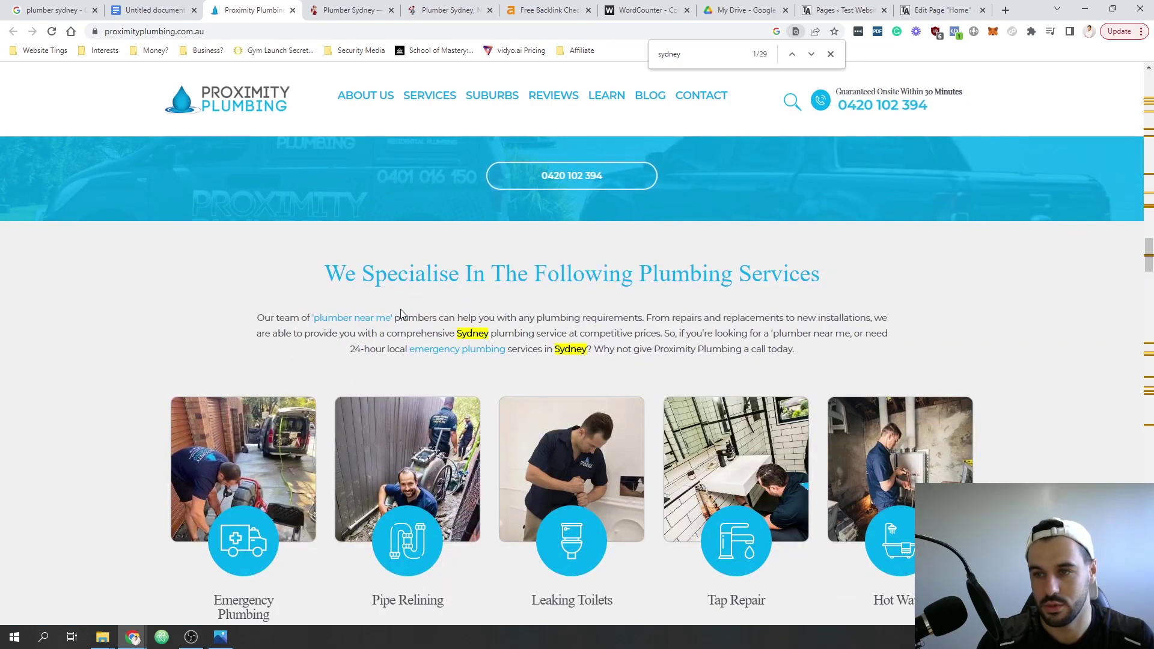
scroll(415, 360, down, 10)
scroll(403, 390, up, 5)
- Examine the Fixed Today Sydney page's headings and body text for keyword use, and switch to the Hero Plumbing page
key(ctrl+Tab)
scroll(217, 342, up, 8)
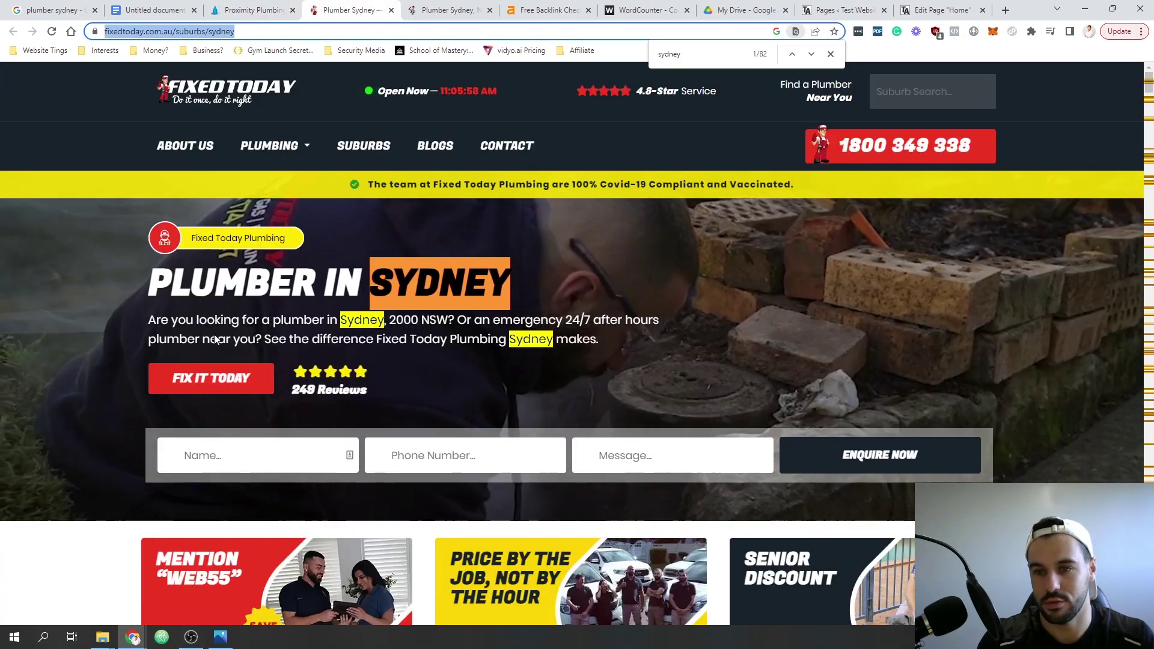
click(196, 331)
scroll(225, 355, down, 5)
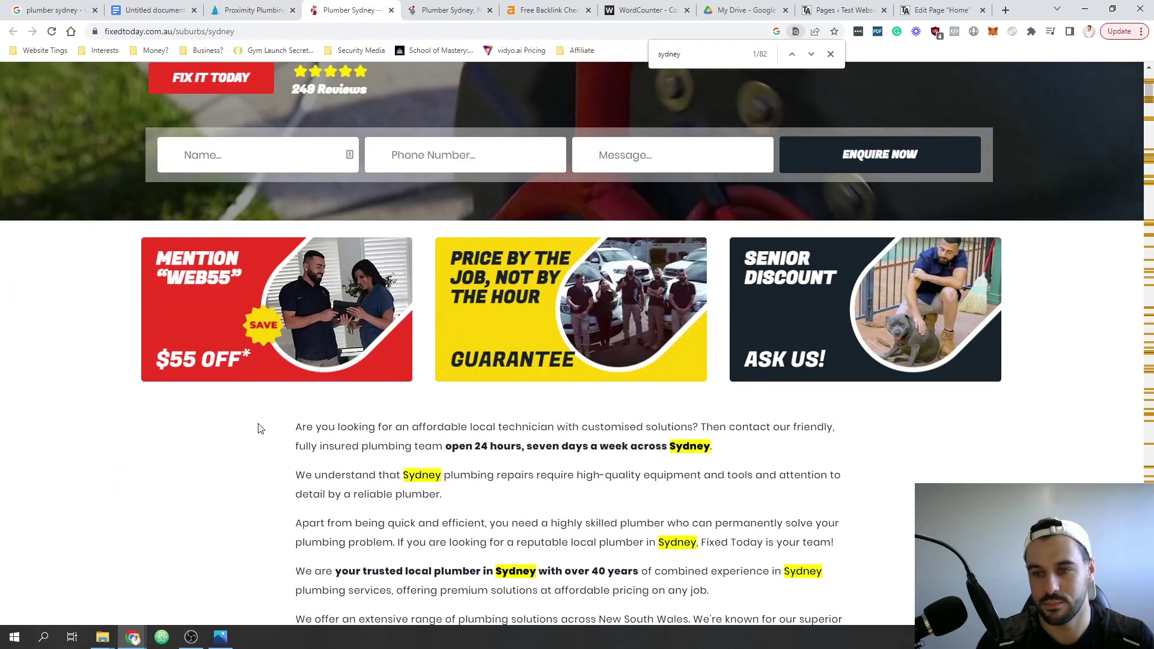
scroll(376, 475, down, 8)
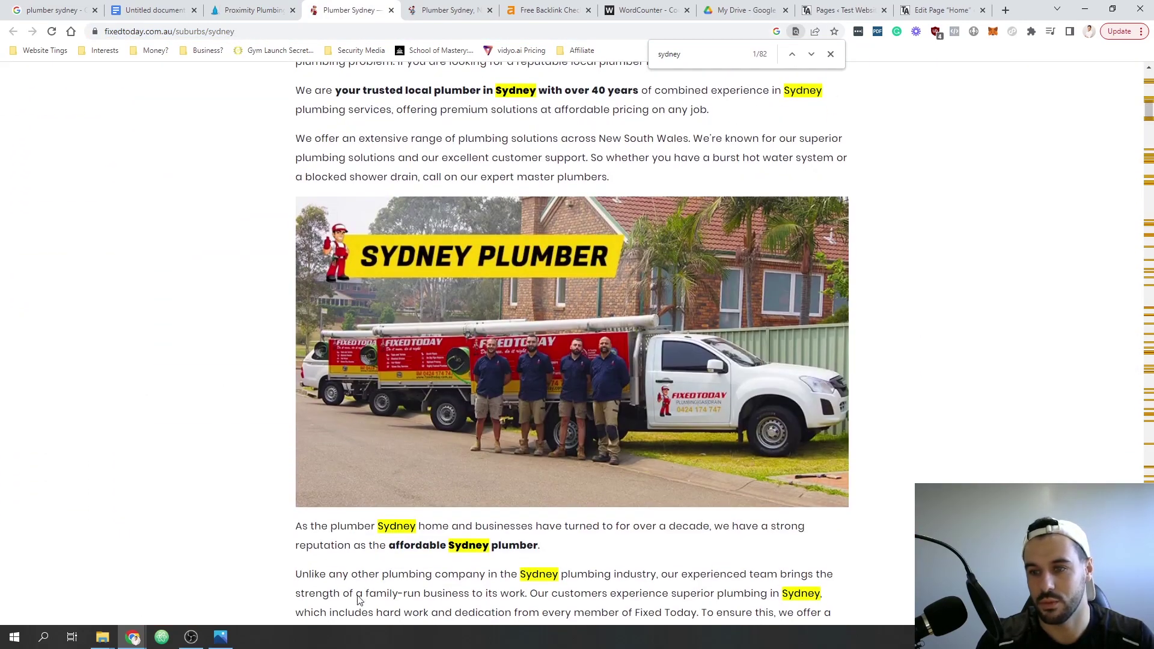
scroll(357, 576, down, 4)
scroll(377, 387, down, 9)
scroll(369, 394, down, 4)
scroll(421, 523, down, 8)
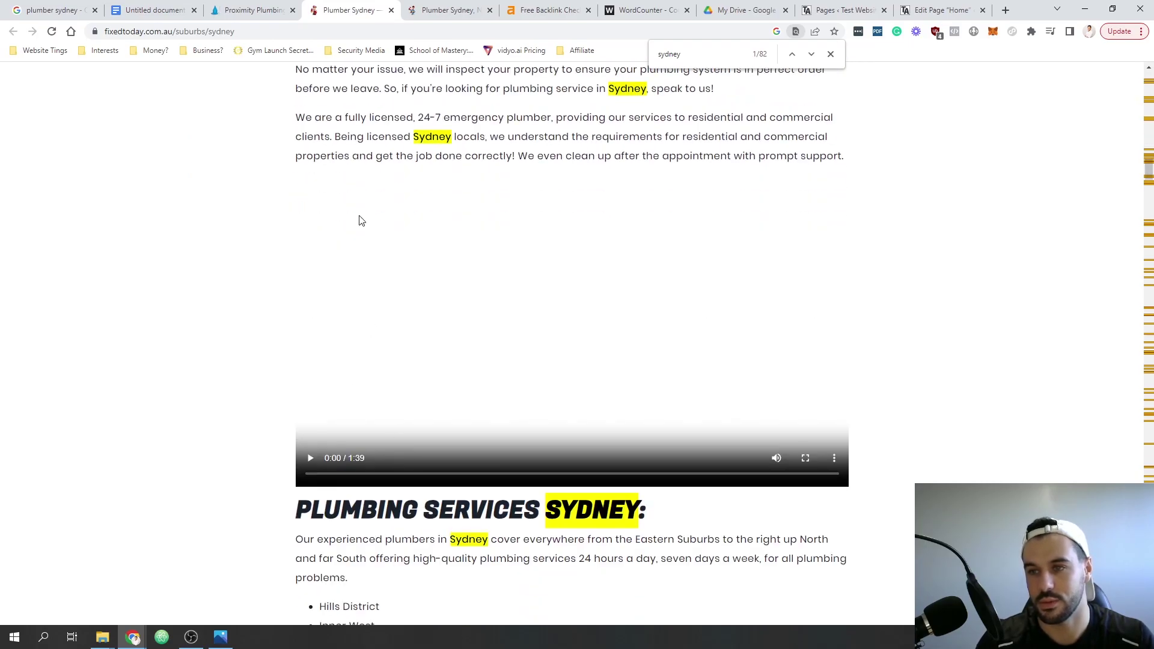
click(431, 9)
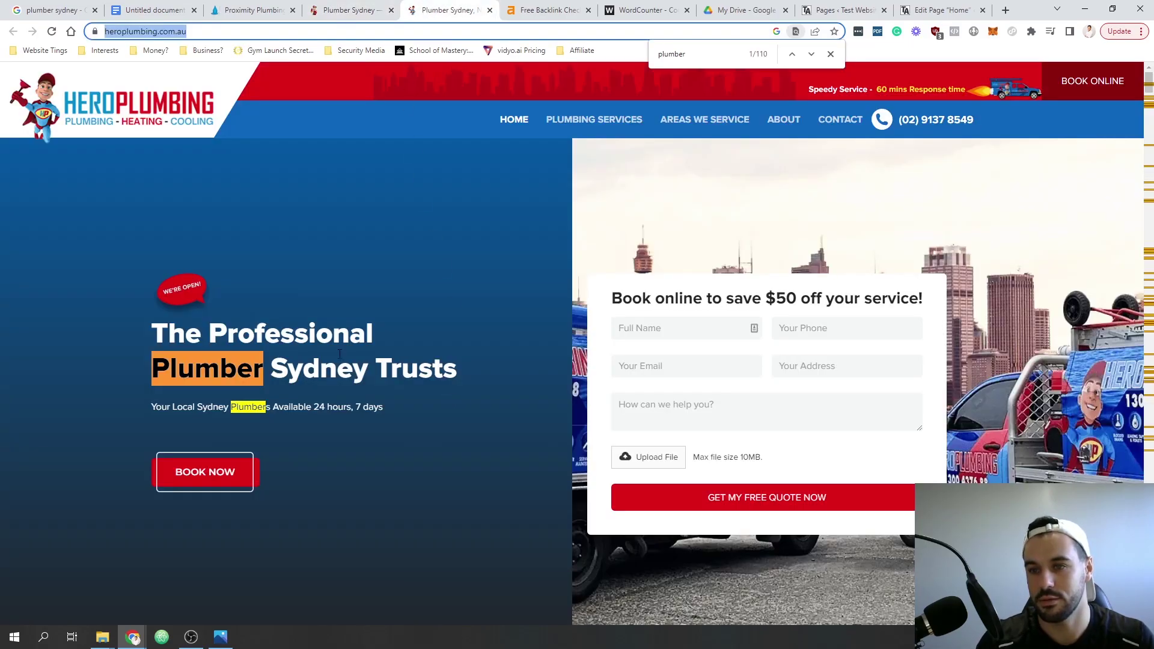
- Copy the Hero Plumbing homepage's full text and paste it into WordCounter, replacing the existing sample text there
drag(321, 368, 401, 368)
drag(149, 334, 844, 547)
click(629, 5)
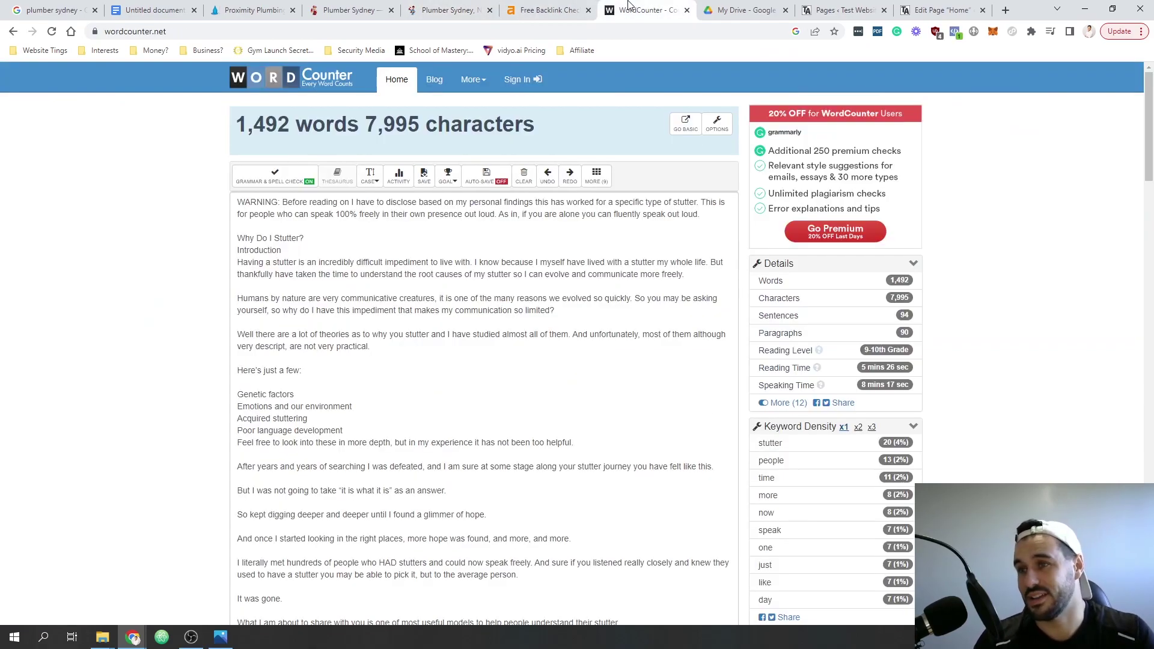
click(335, 229)
key(ctrl+a)
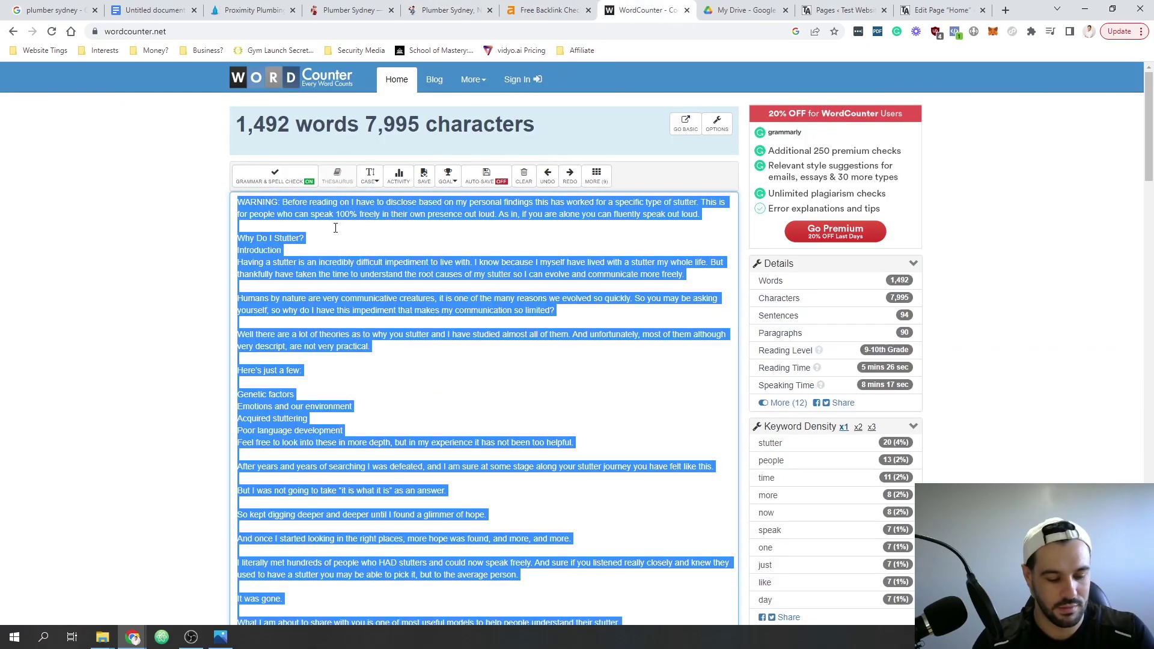
key(ctrl+v)
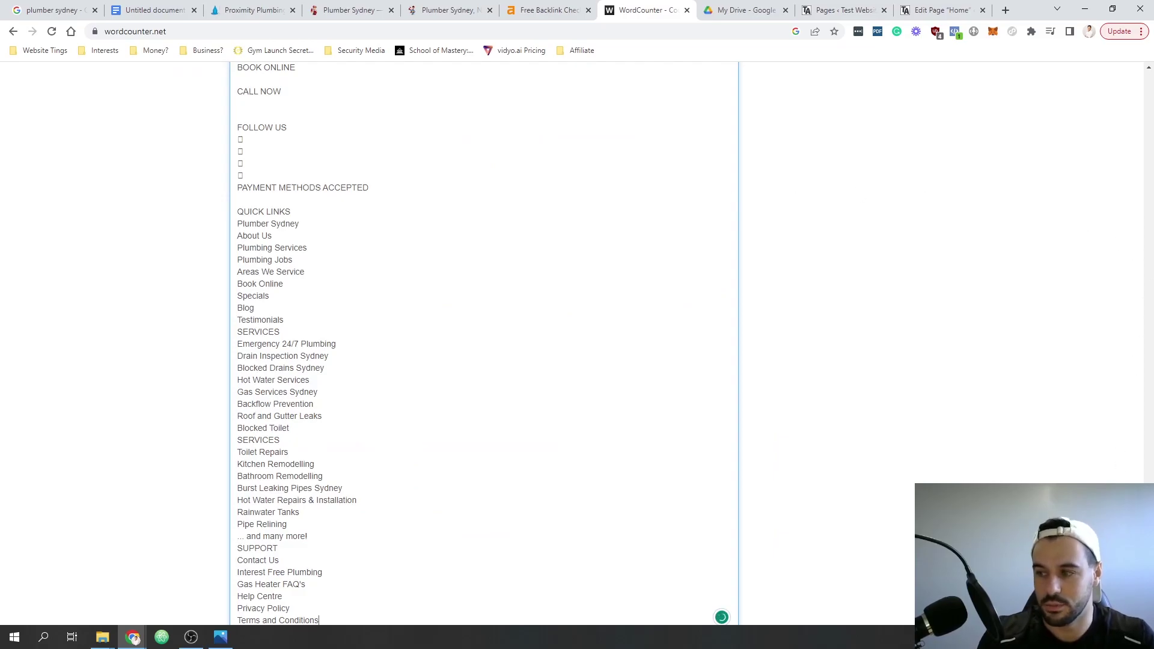
scroll(288, 128, up, 20)
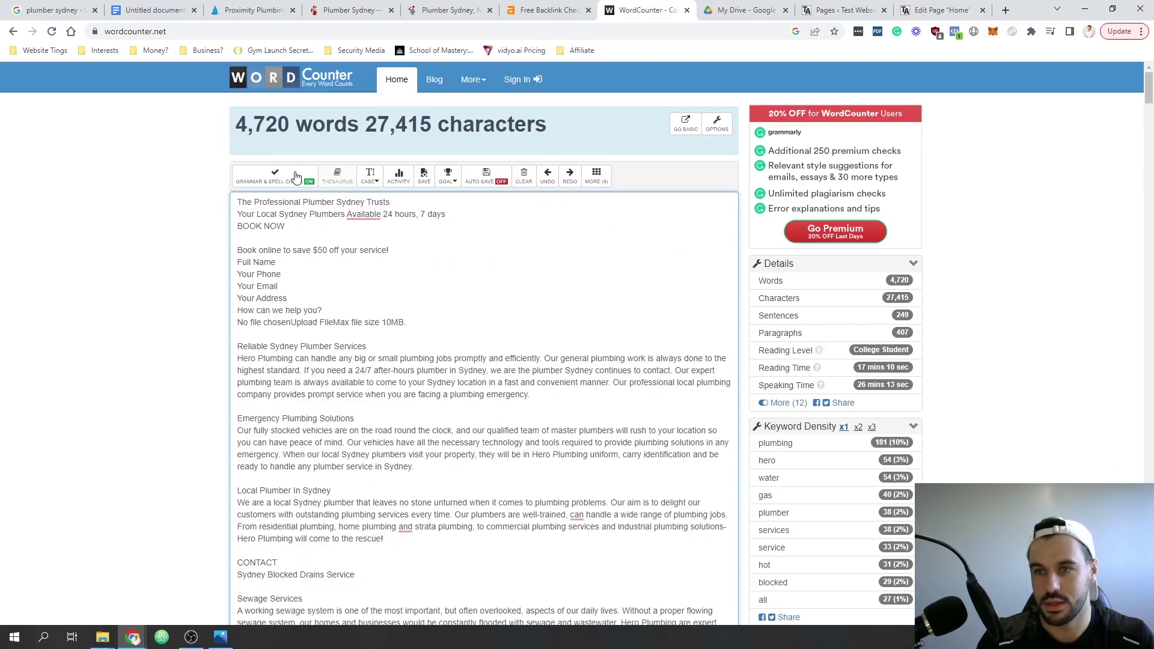
- In the Google Docs outline, enter 4720 as the number of words under #3
click(147, 10)
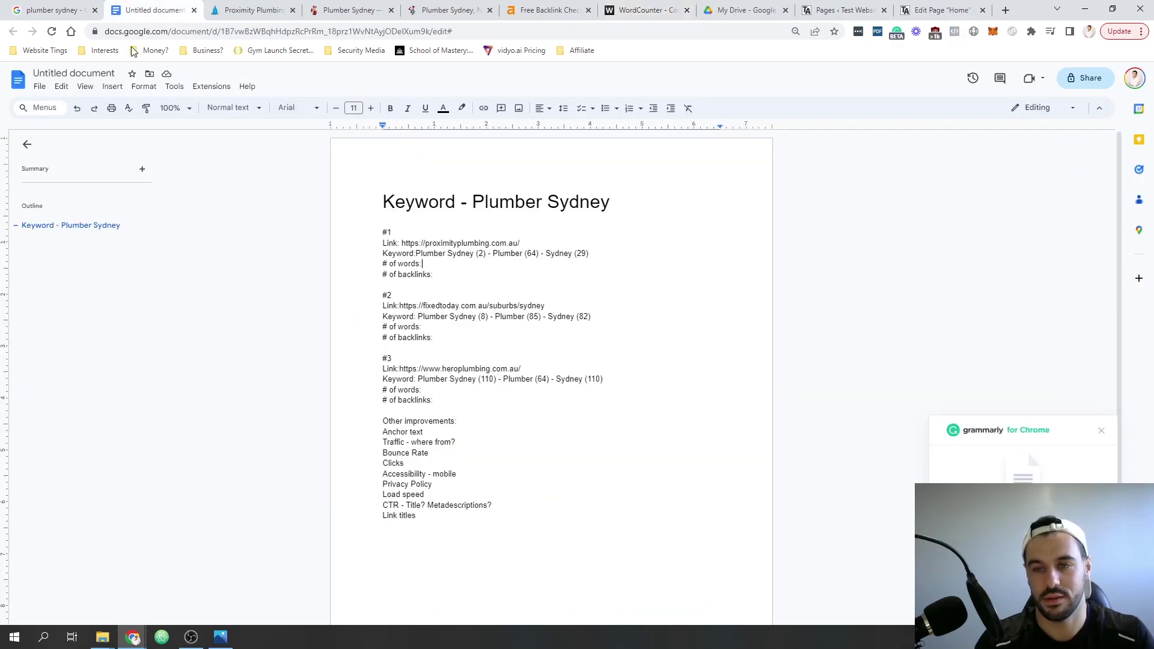
click(436, 391)
text(4720)
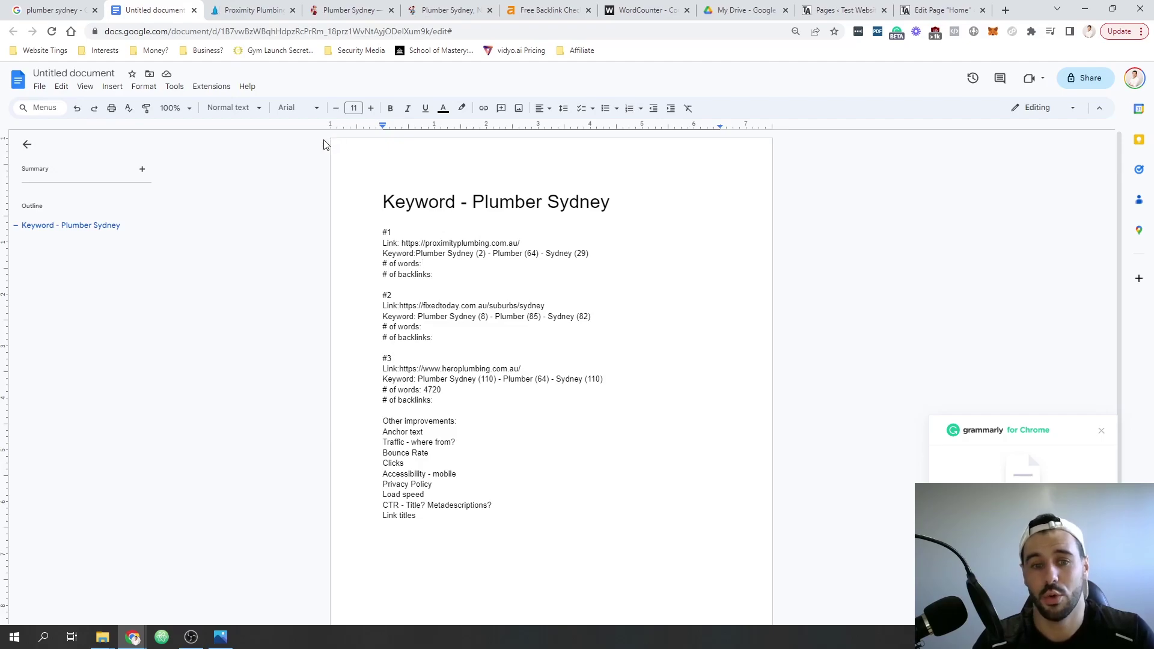
click(255, 10)
click(249, 27)
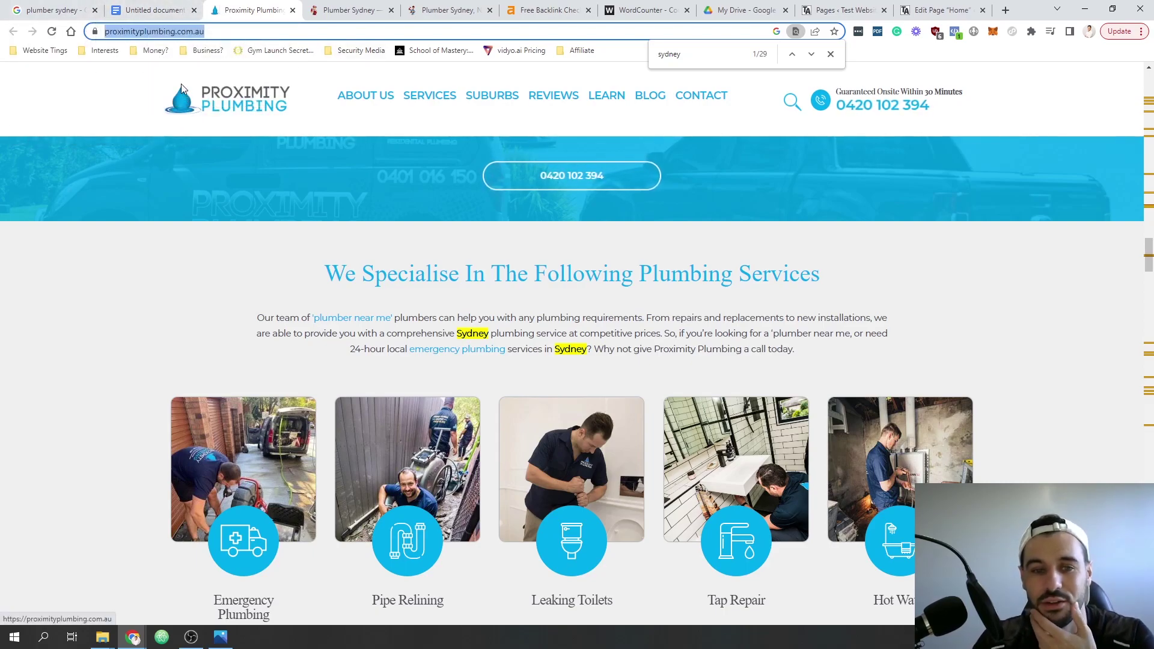
click(163, 11)
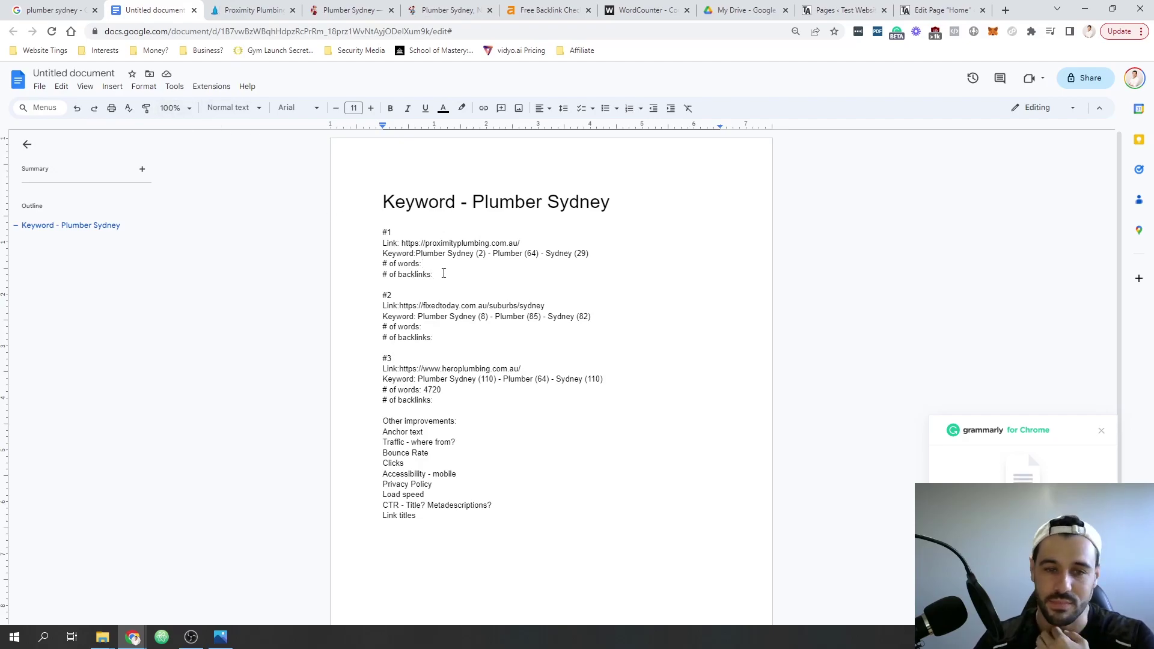
click(444, 273)
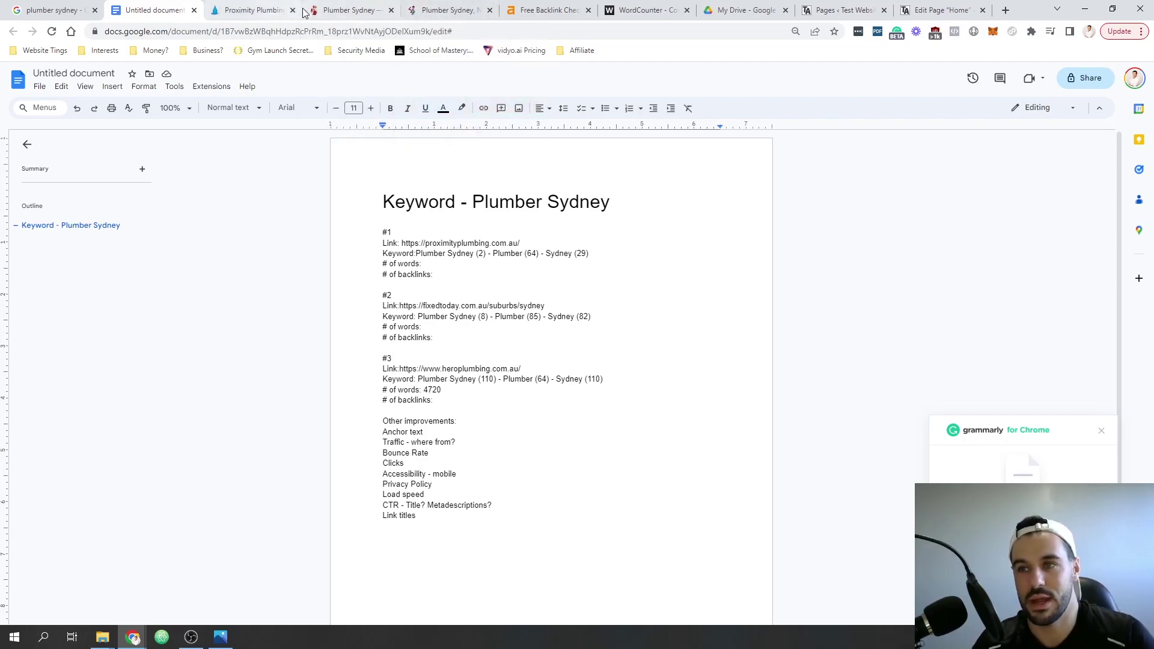
click(255, 9)
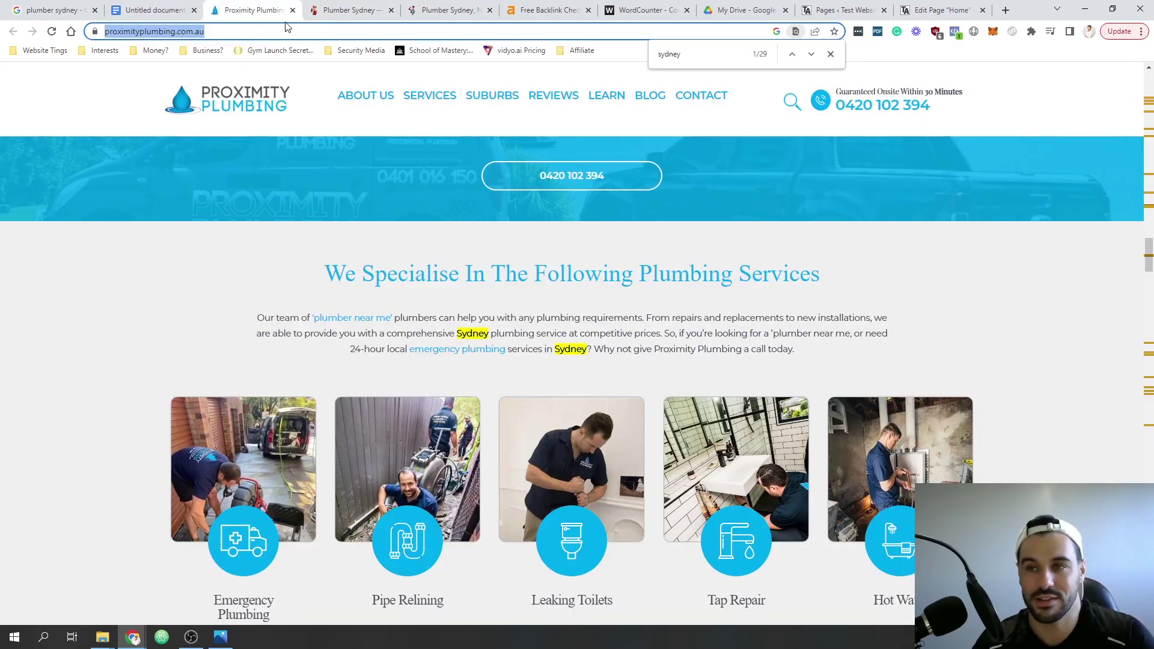
click(540, 8)
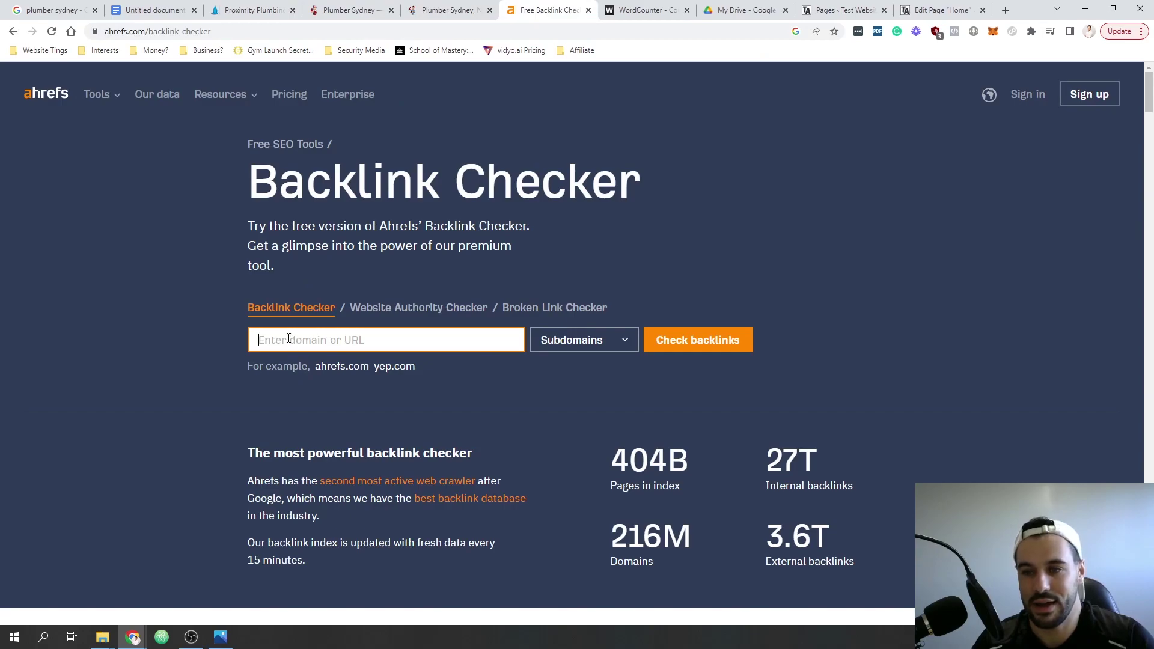
text(https://proximityplumbing.com.au/)
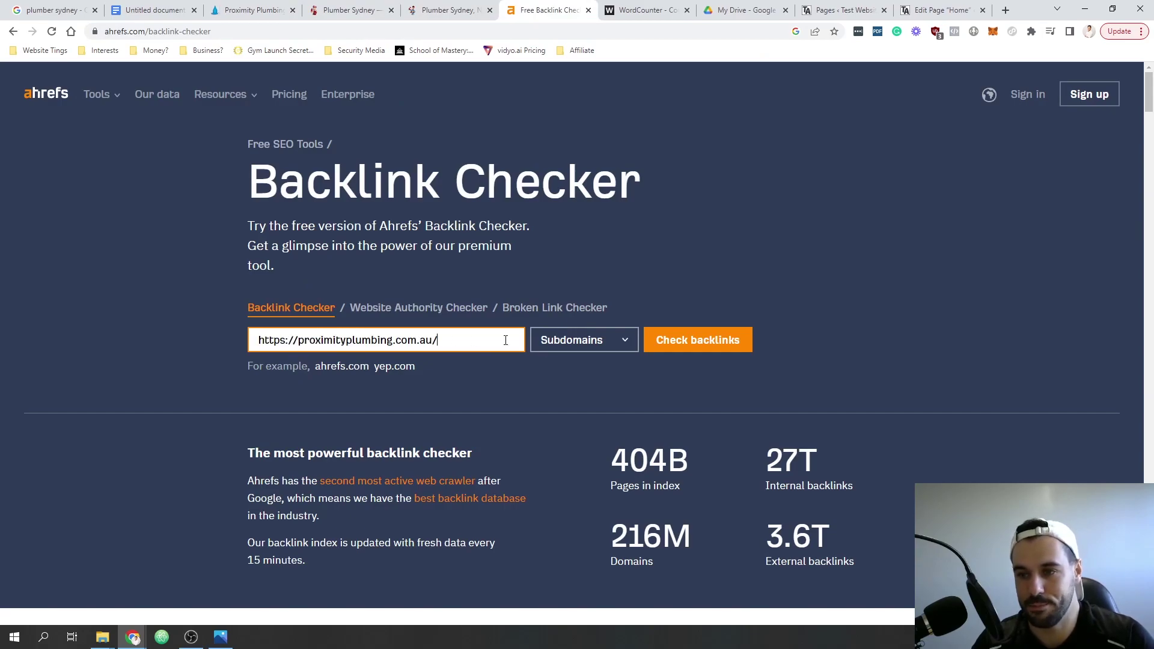
click(681, 339)
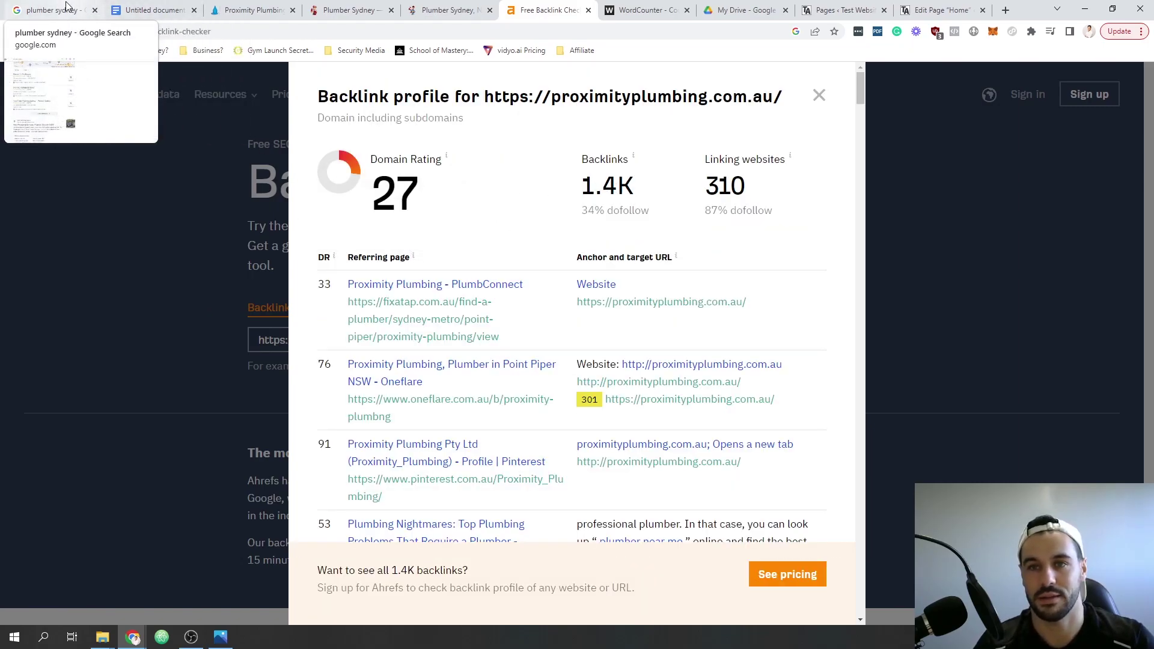
- In the Google Docs outline, enter "DA 27 - 1.4k" on the backlinks line under #1
click(144, 10)
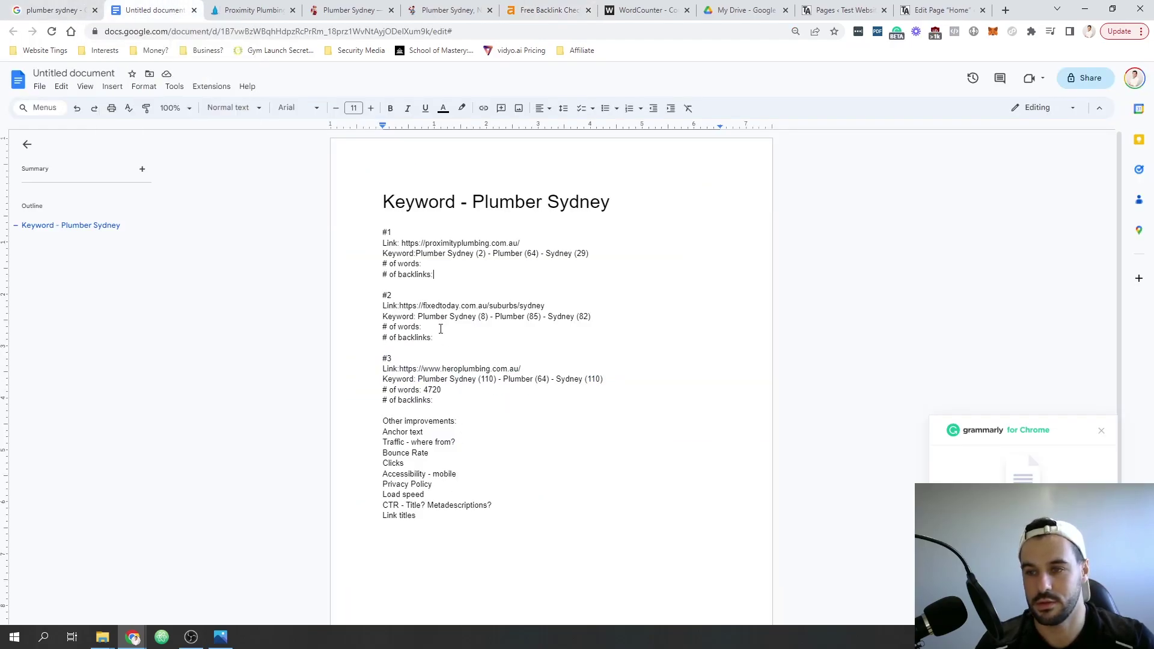
text(DA 27 )
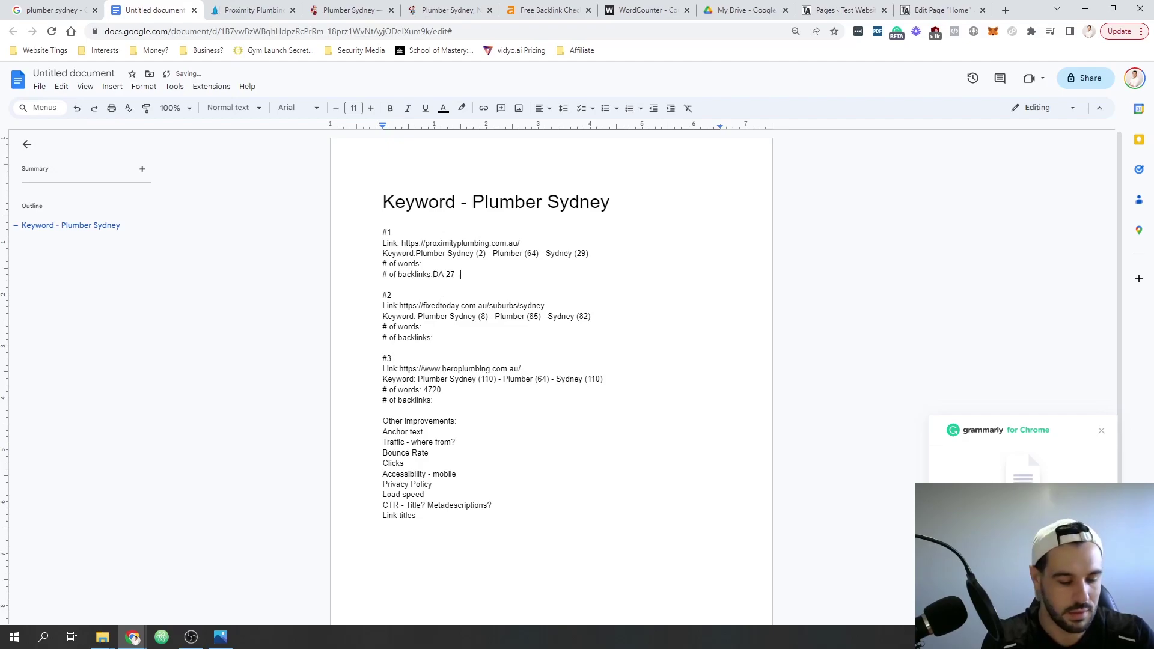
text(- 1.4k)
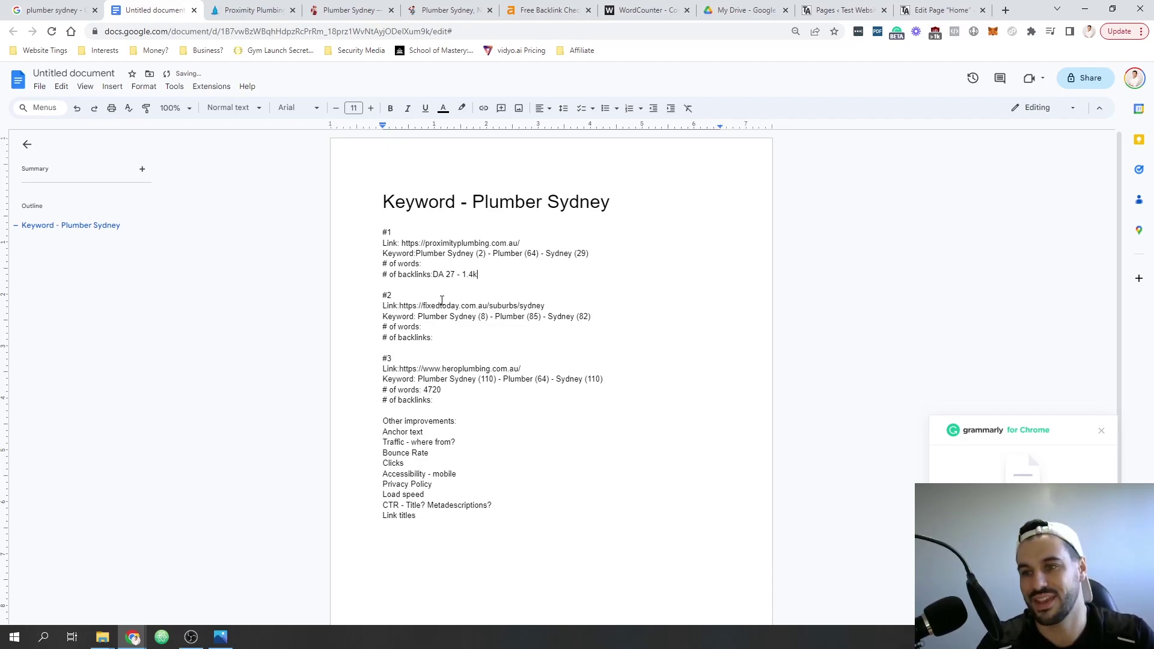
- Examine Proximity Plumbing's backlink profile in Ahrefs, comparing the referring pages' domain ratings, anchor texts and target URLs
click(530, 7)
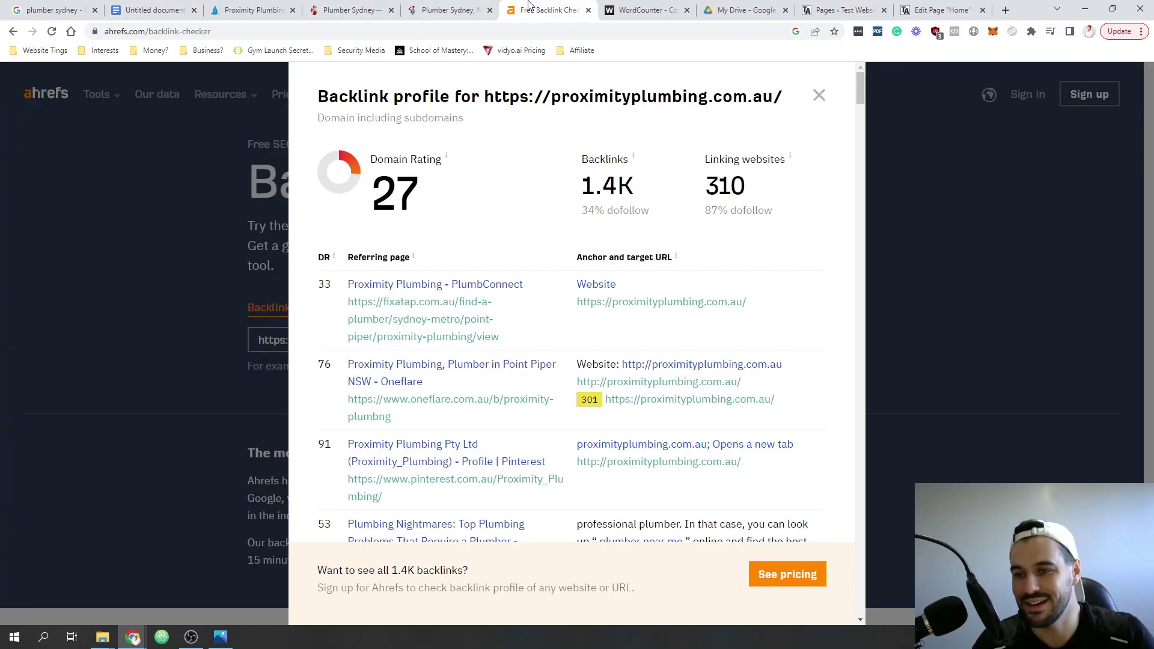
scroll(543, 355, down, 1)
scroll(543, 354, down, 3)
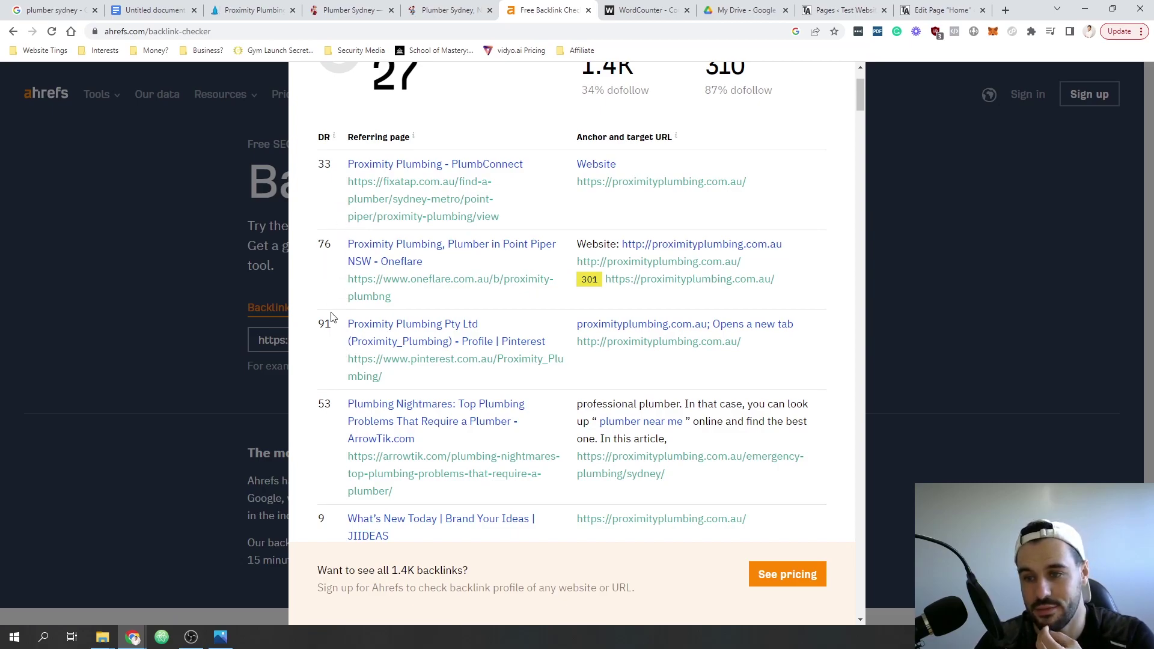
scroll(332, 344, down, 4)
scroll(332, 344, down, 4)
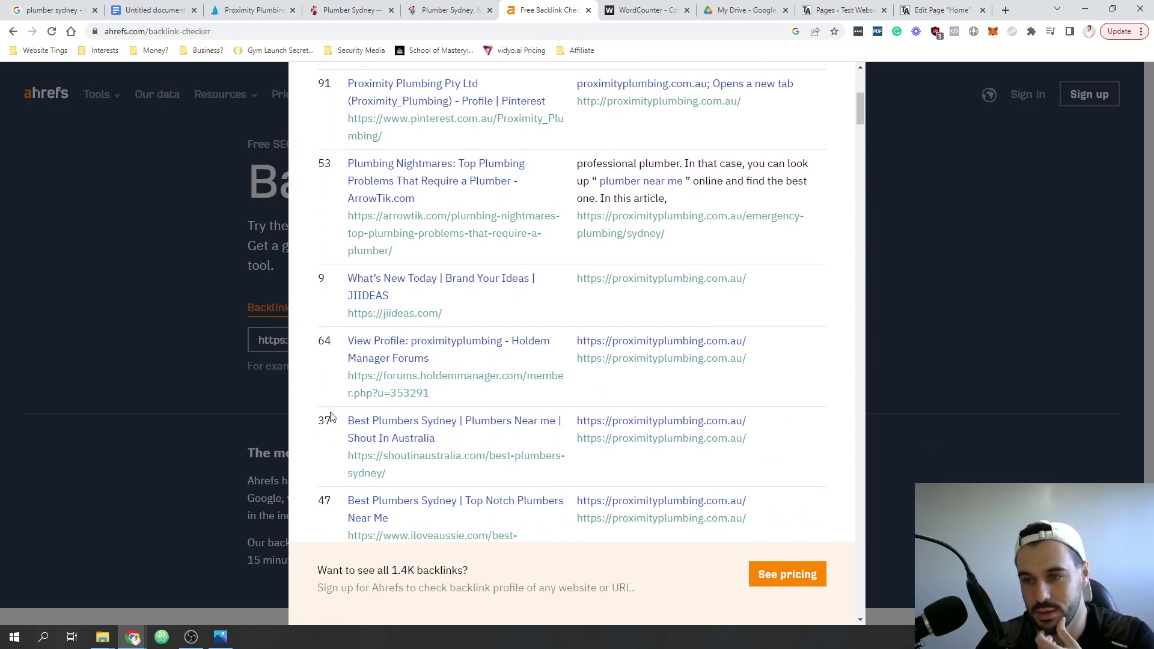
scroll(331, 424, down, 3)
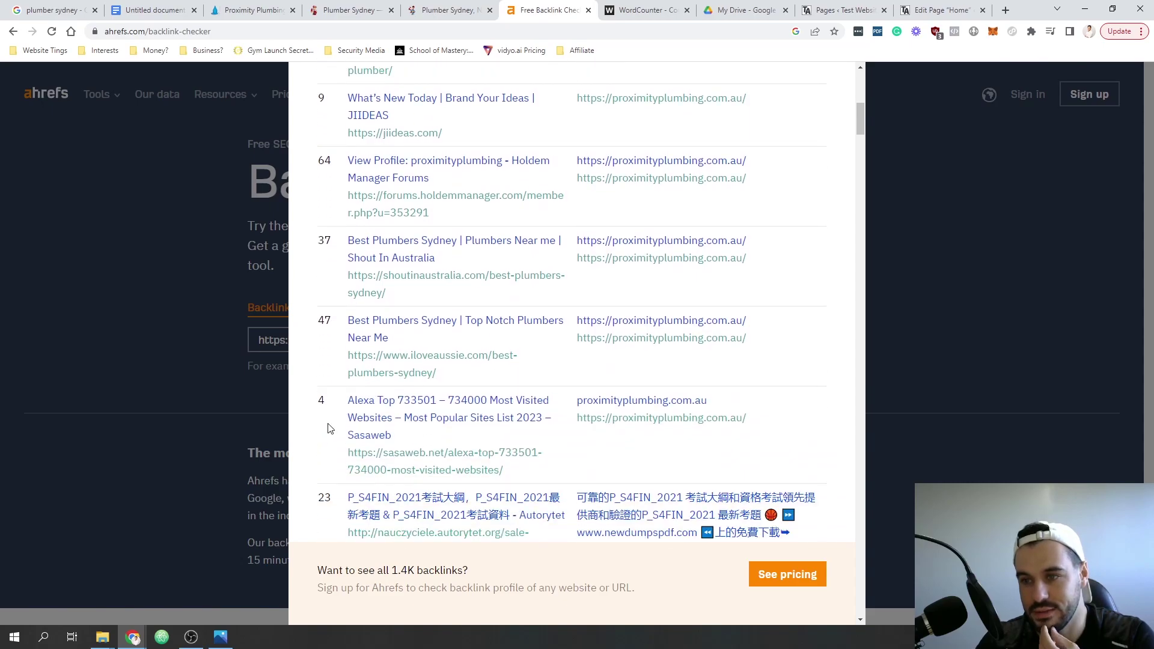
scroll(330, 429, down, 4)
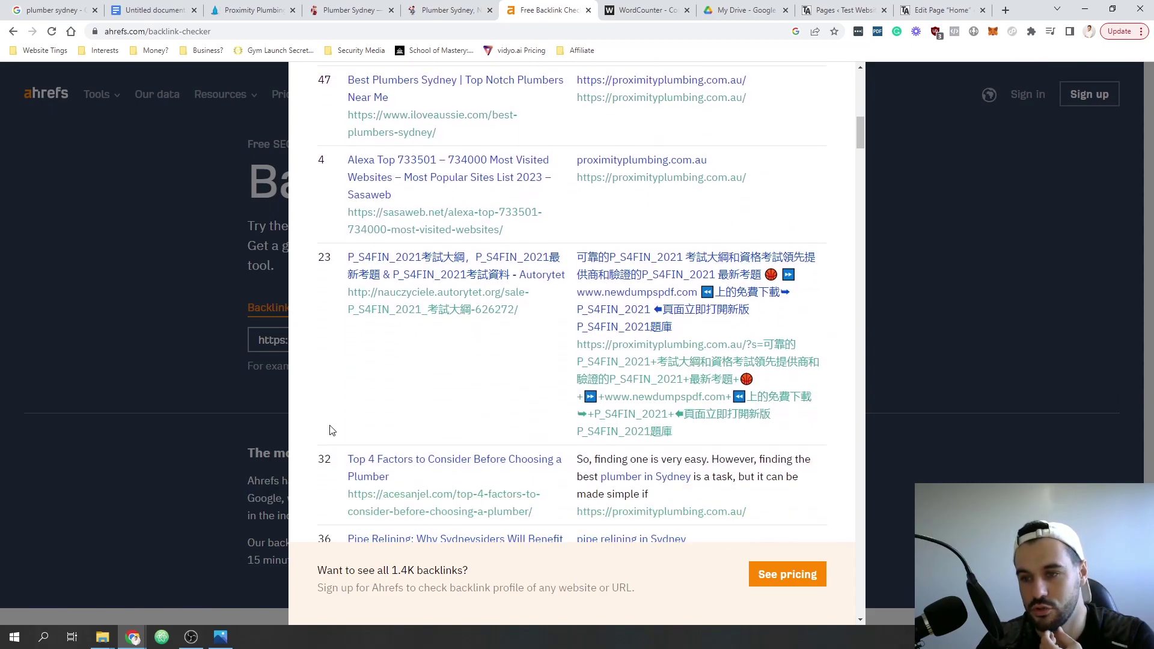
scroll(331, 429, down, 5)
scroll(332, 429, up, 15)
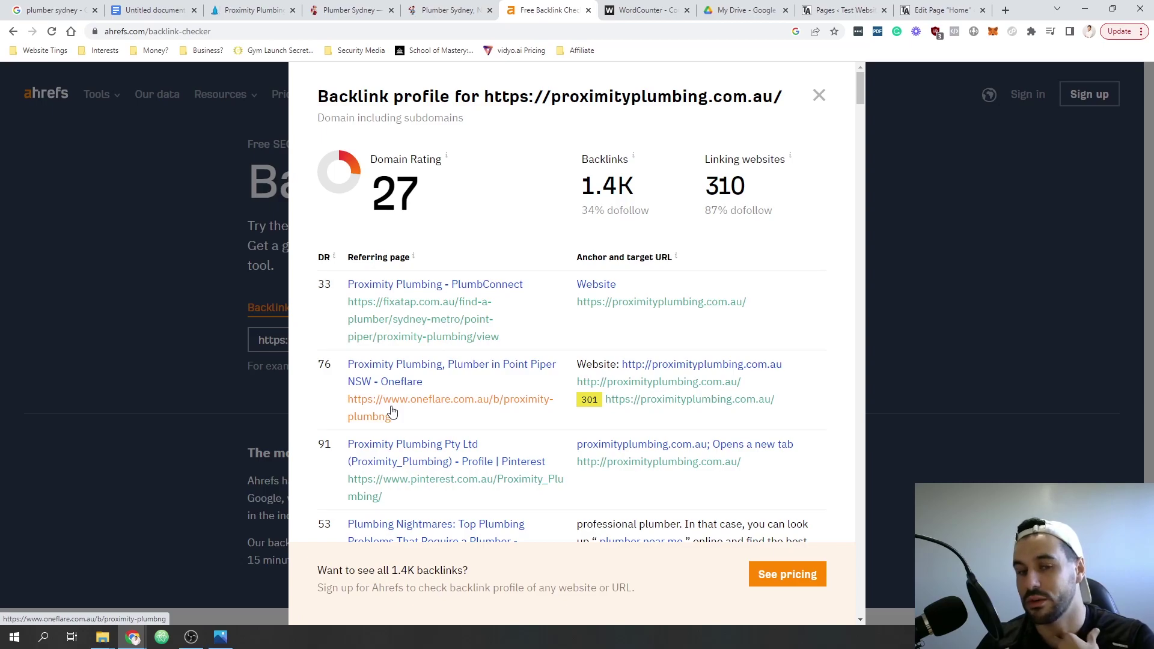
scroll(325, 399, down, 1)
scroll(326, 398, down, 1)
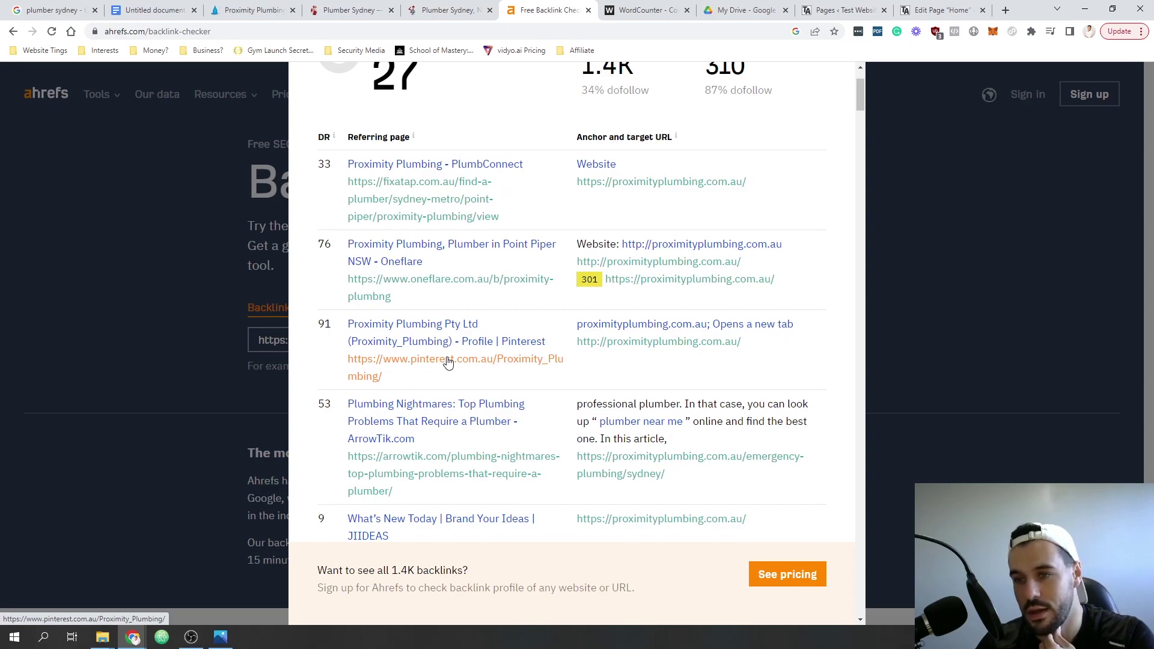
scroll(445, 360, down, 2)
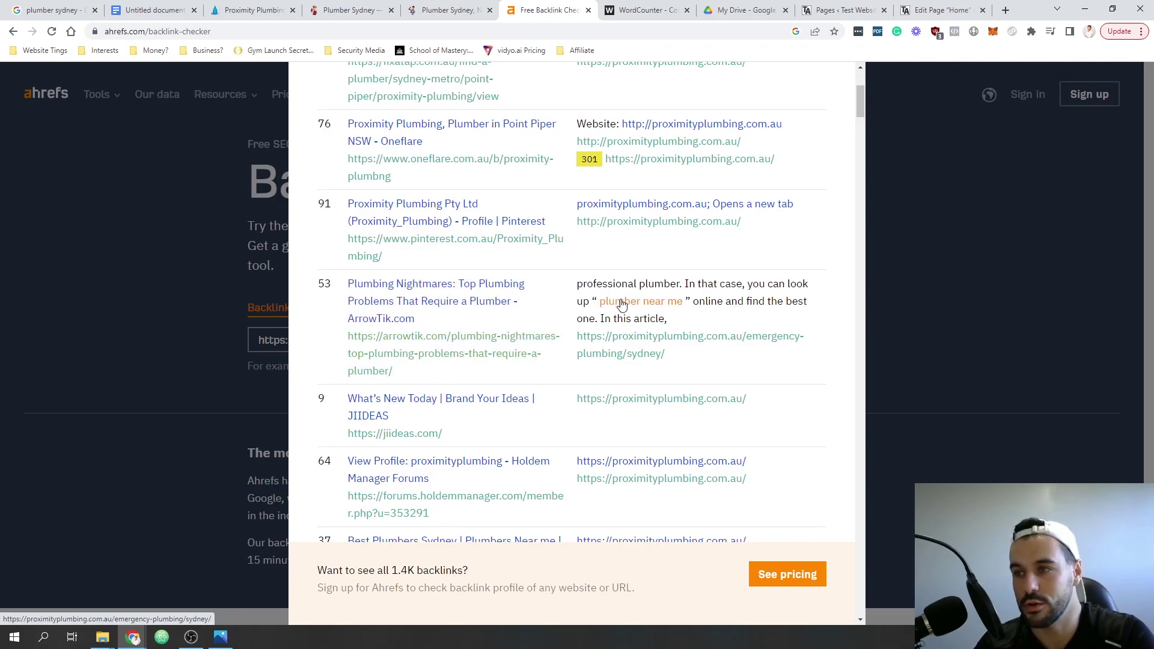
scroll(622, 305, up, 2)
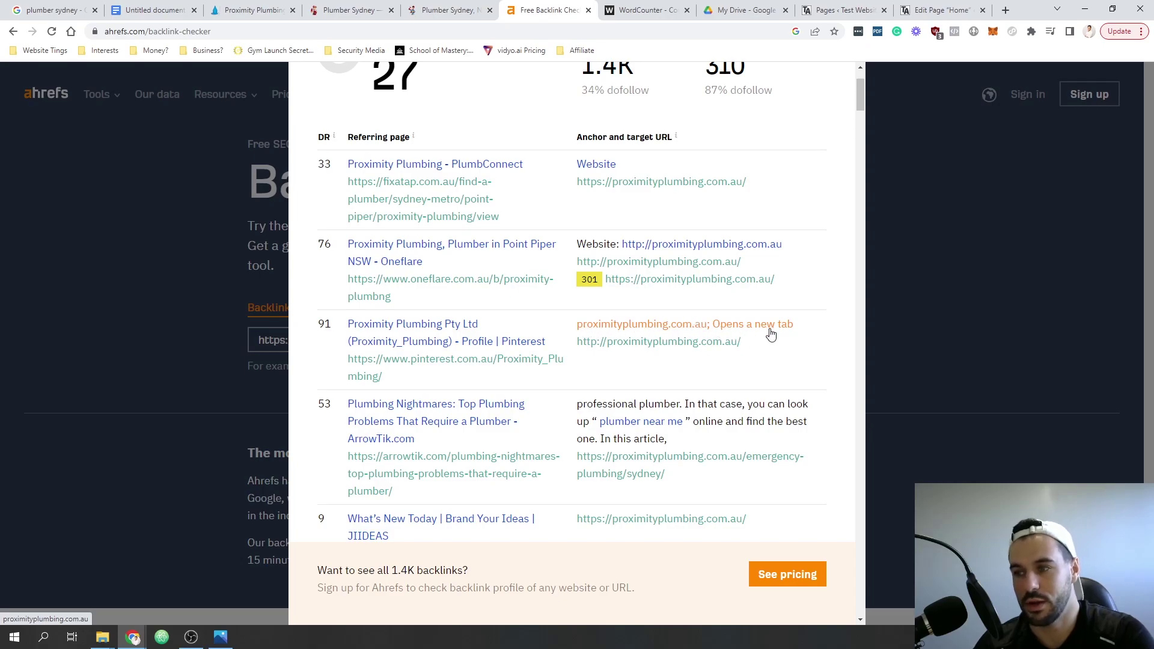
scroll(727, 376, down, 1)
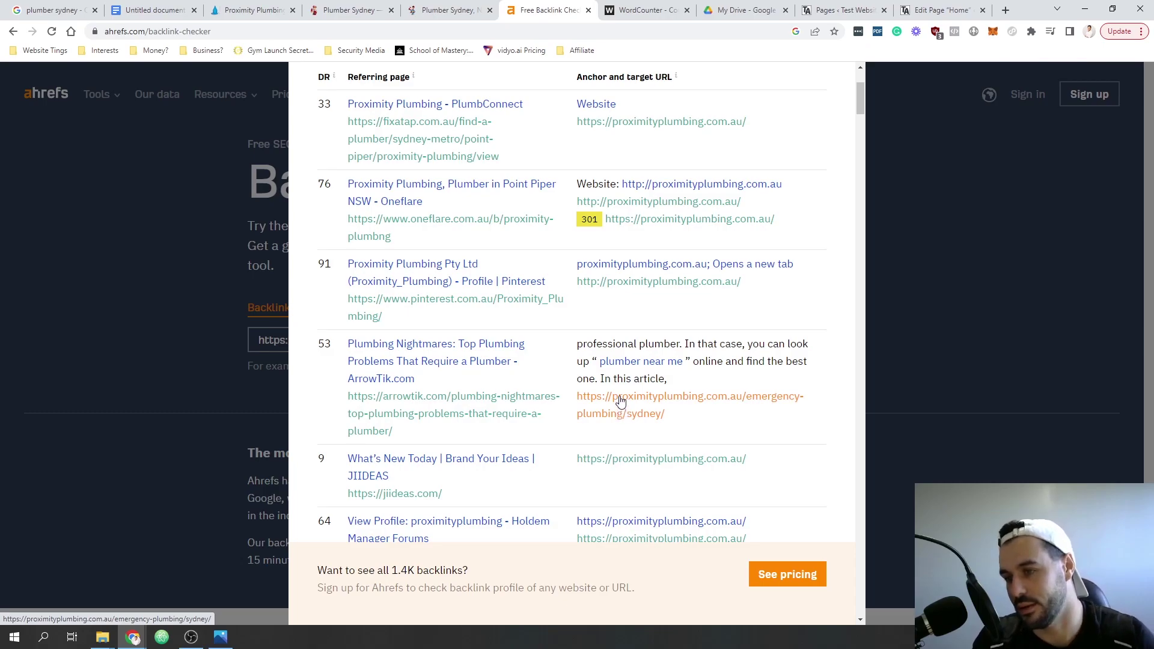
scroll(617, 379, down, 3)
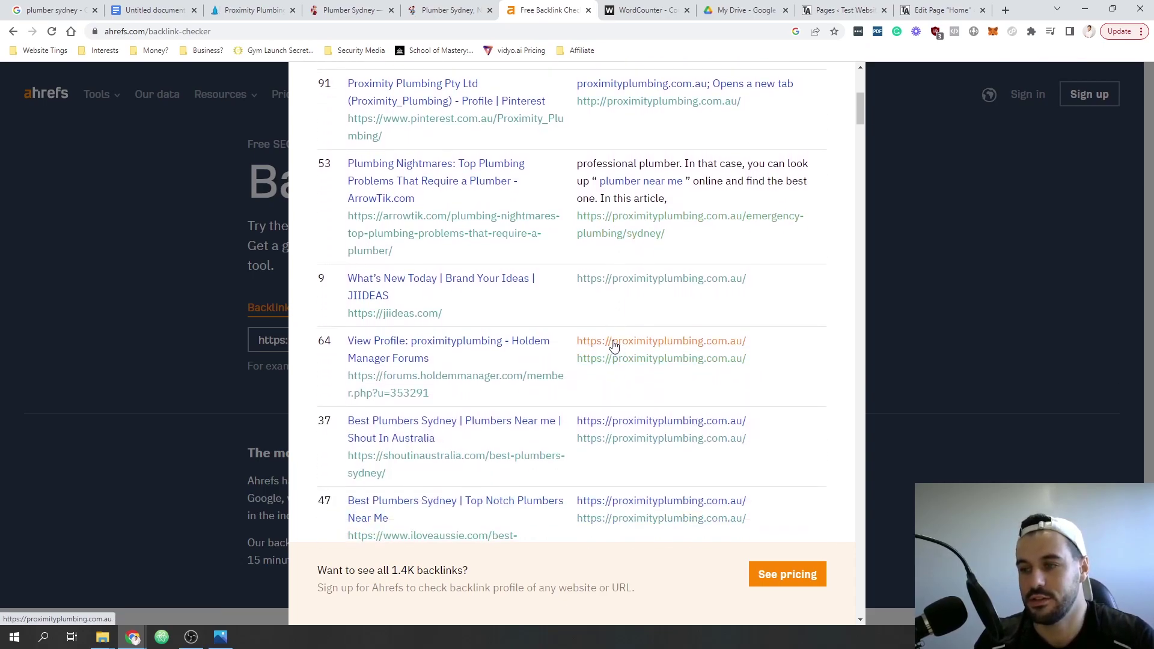
scroll(612, 345, up, 4)
scroll(612, 345, up, 2)
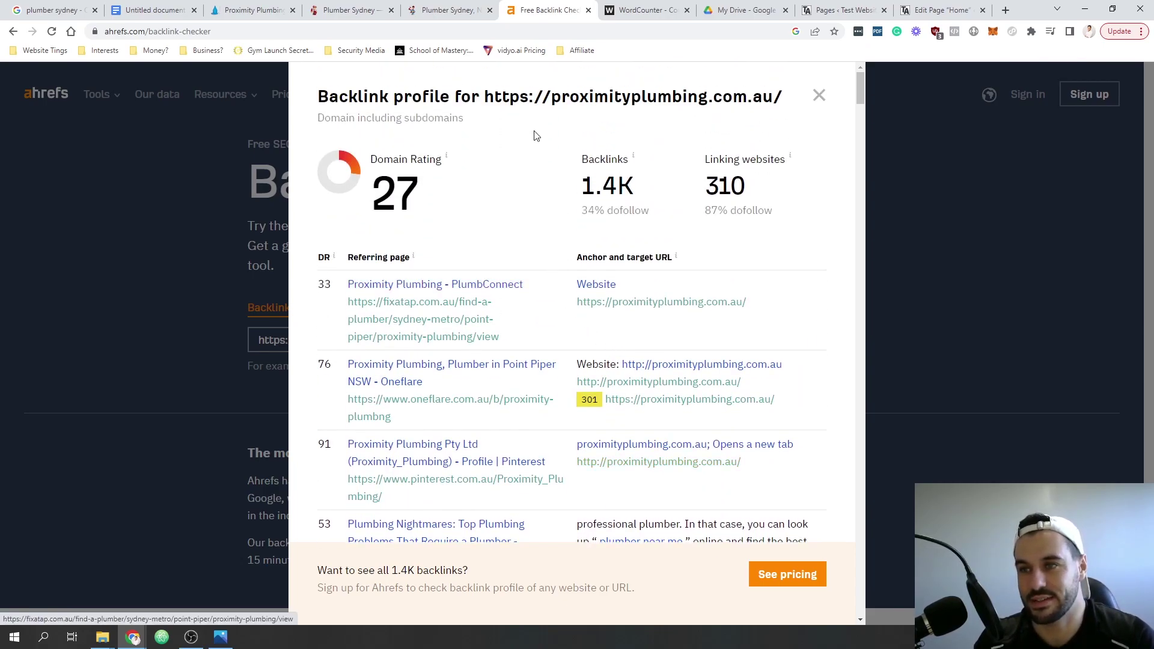
- Copy the Fixed Today Sydney page's URL and check its backlinks in Ahrefs, closing the Proximity Plumbing profile first
click(352, 9)
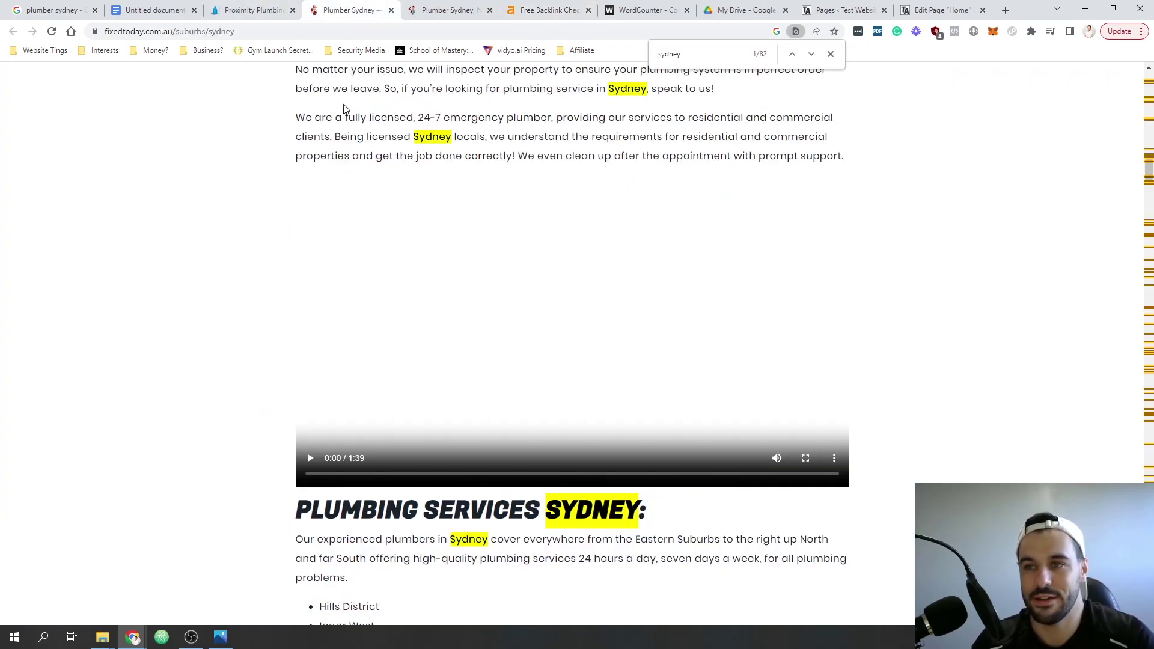
scroll(313, 153, up, 7)
click(265, 33)
key(ctrl+c)
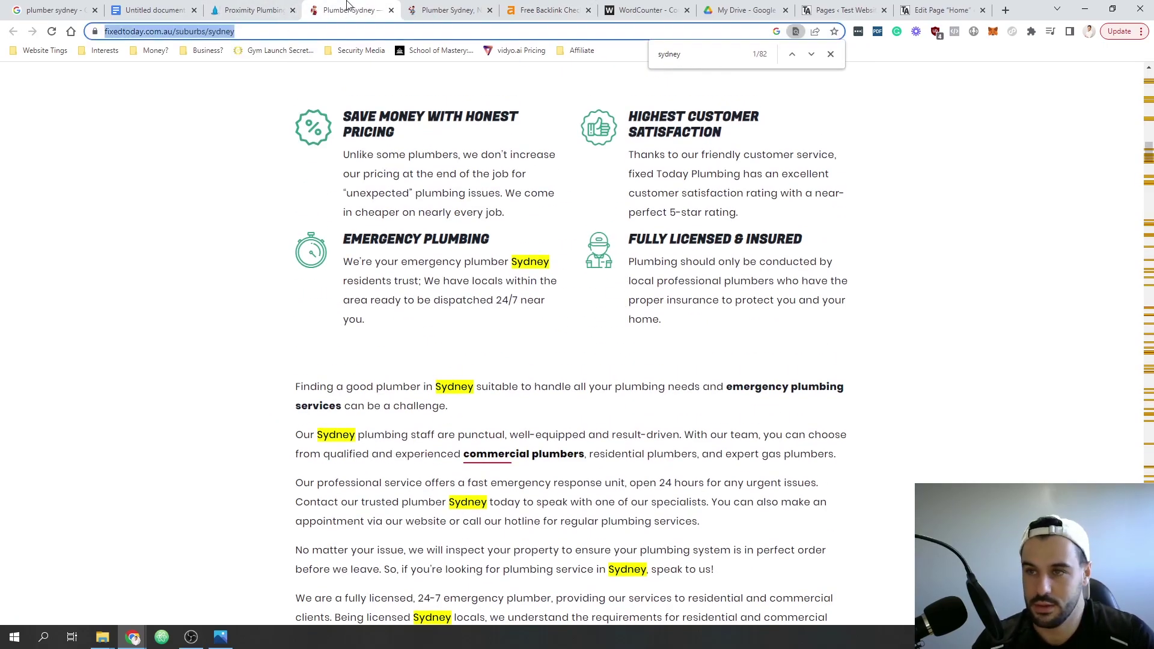
click(552, 8)
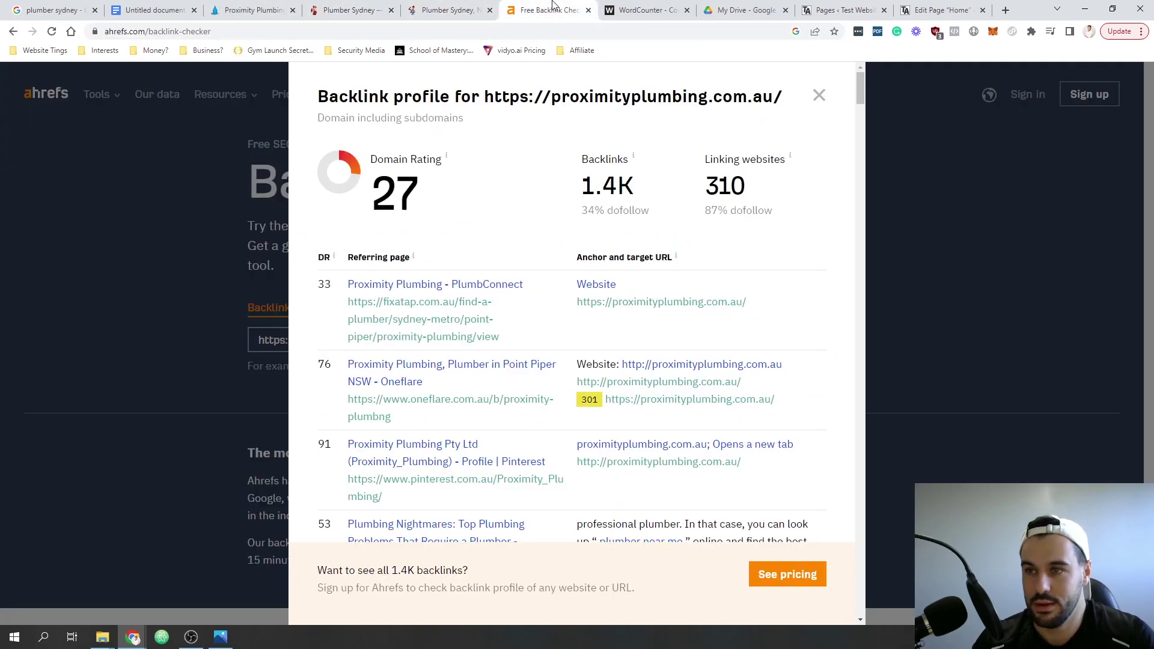
click(820, 95)
key(ctrl+v)
click(728, 340)
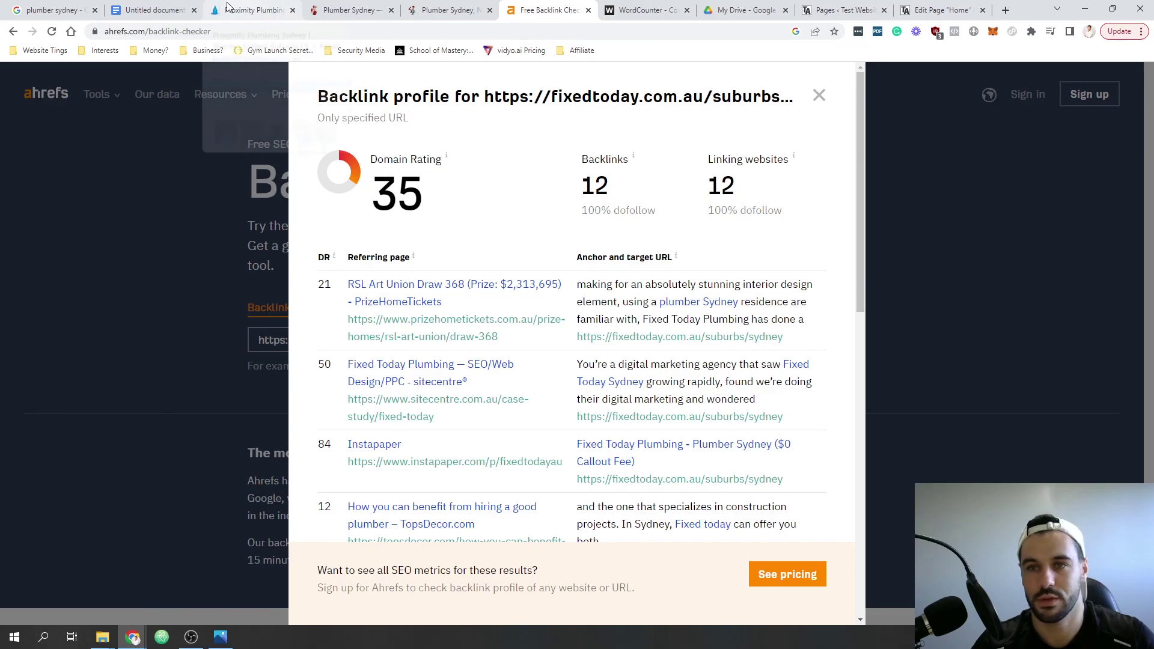
- In the Google Docs outline, enter "DA 35 - 12 Backlinks" on the backlinks line under #2
click(144, 7)
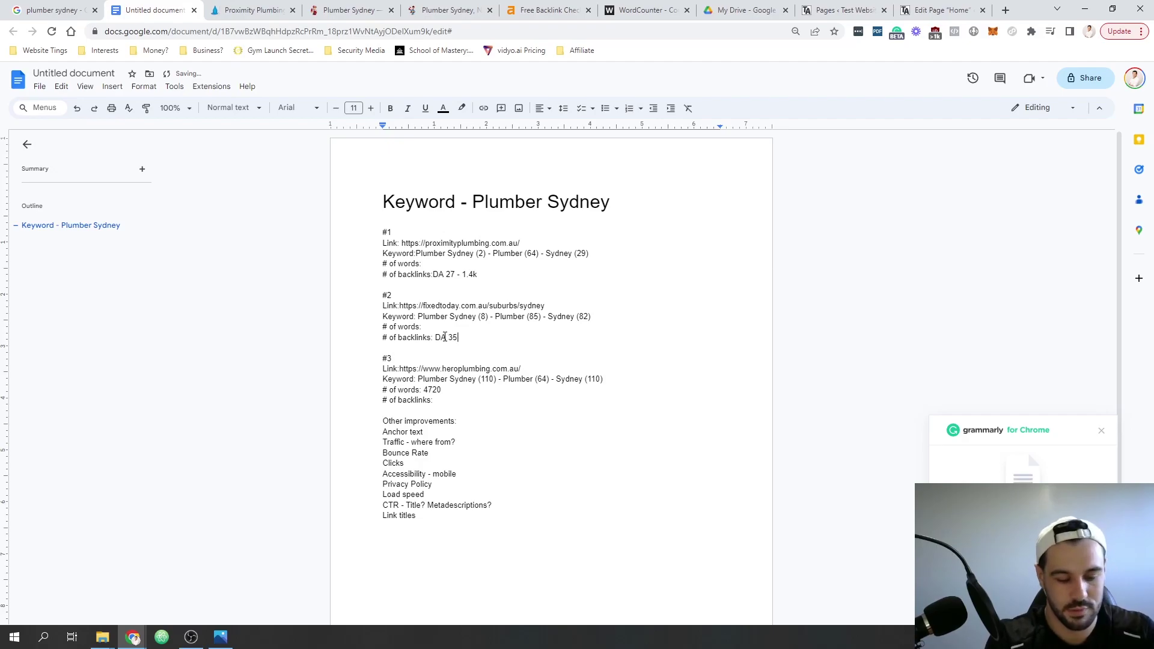
click(554, 9)
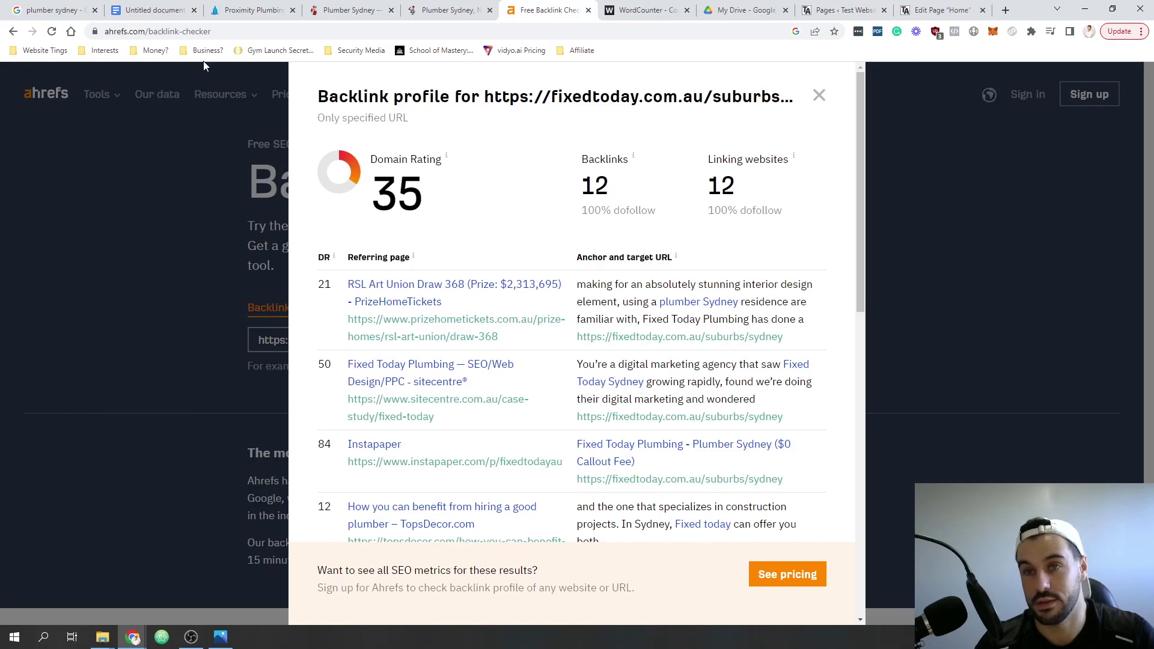
click(163, 10)
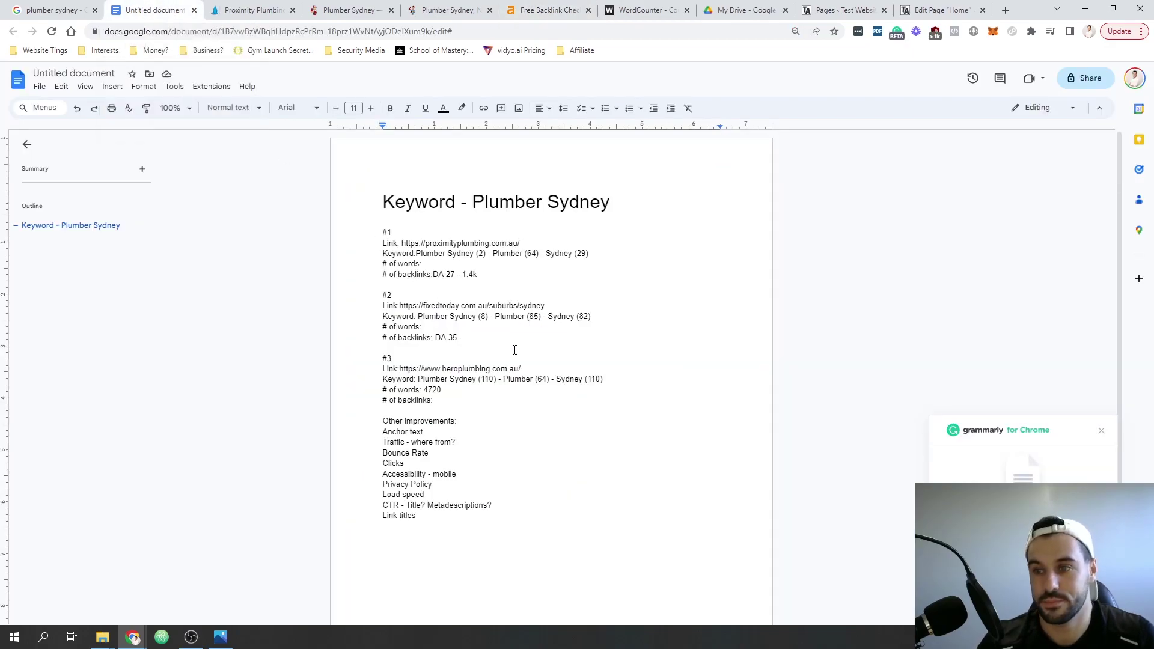
text(12 Backlinks)
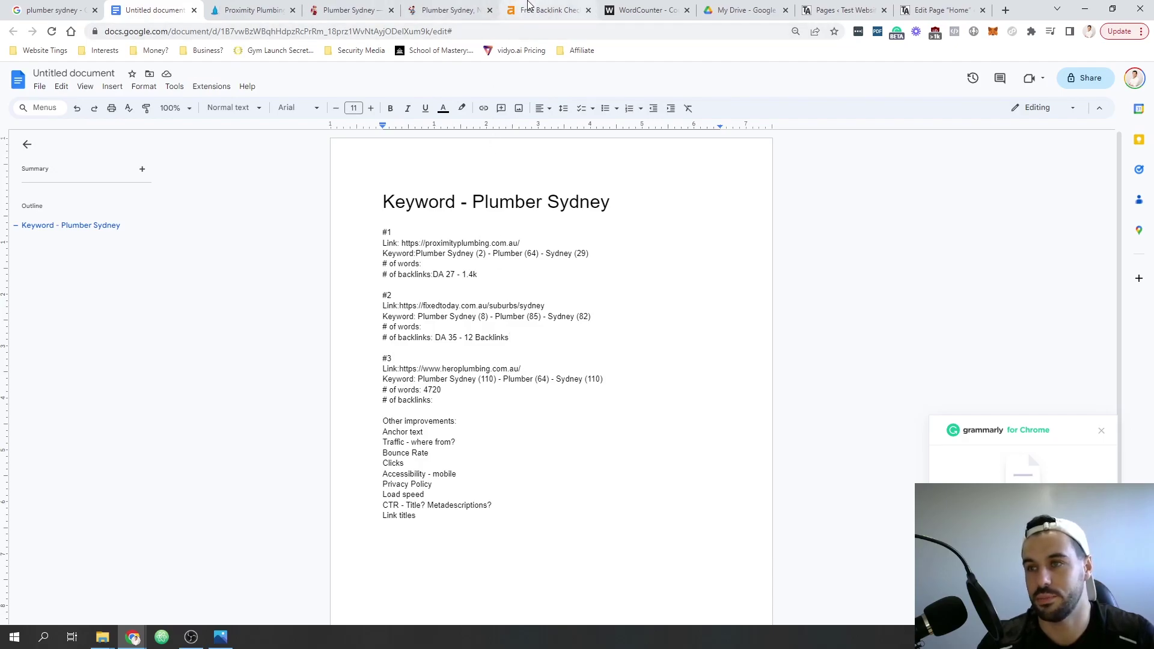
click(505, 11)
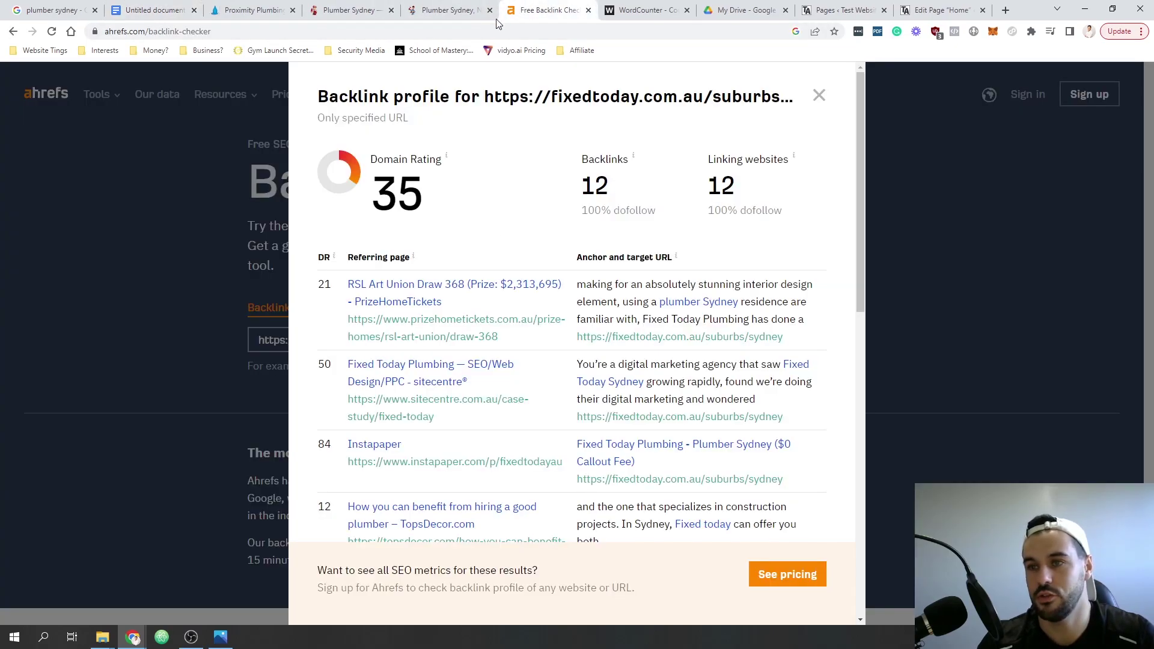
click(819, 95)
click(154, 10)
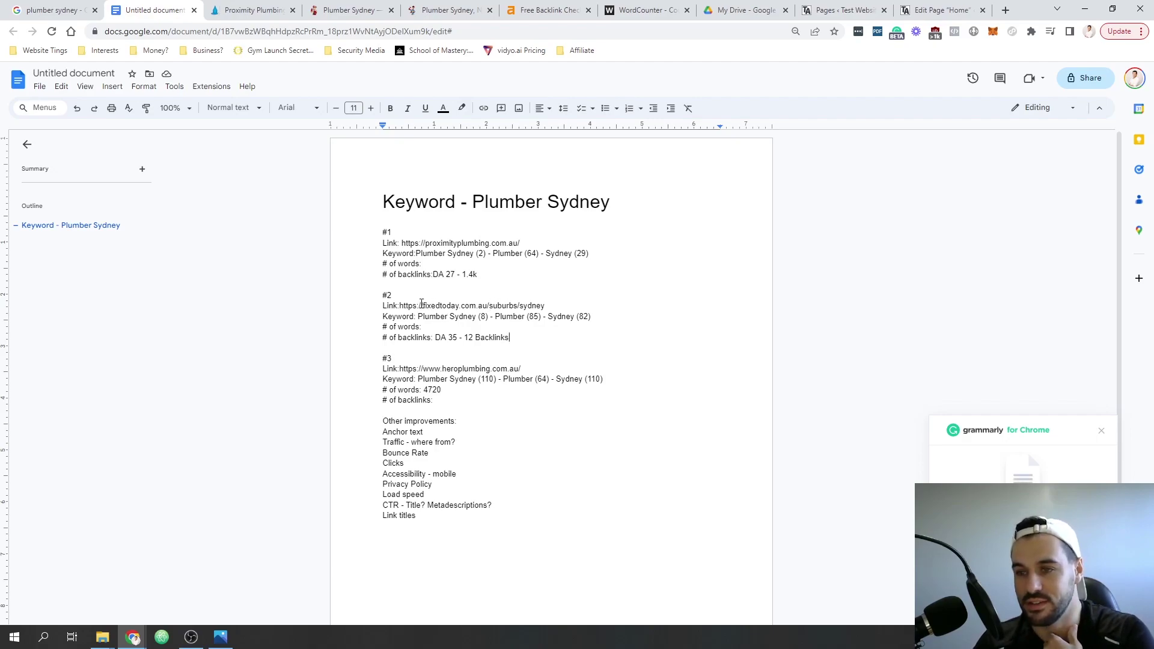
drag(440, 306, 492, 306)
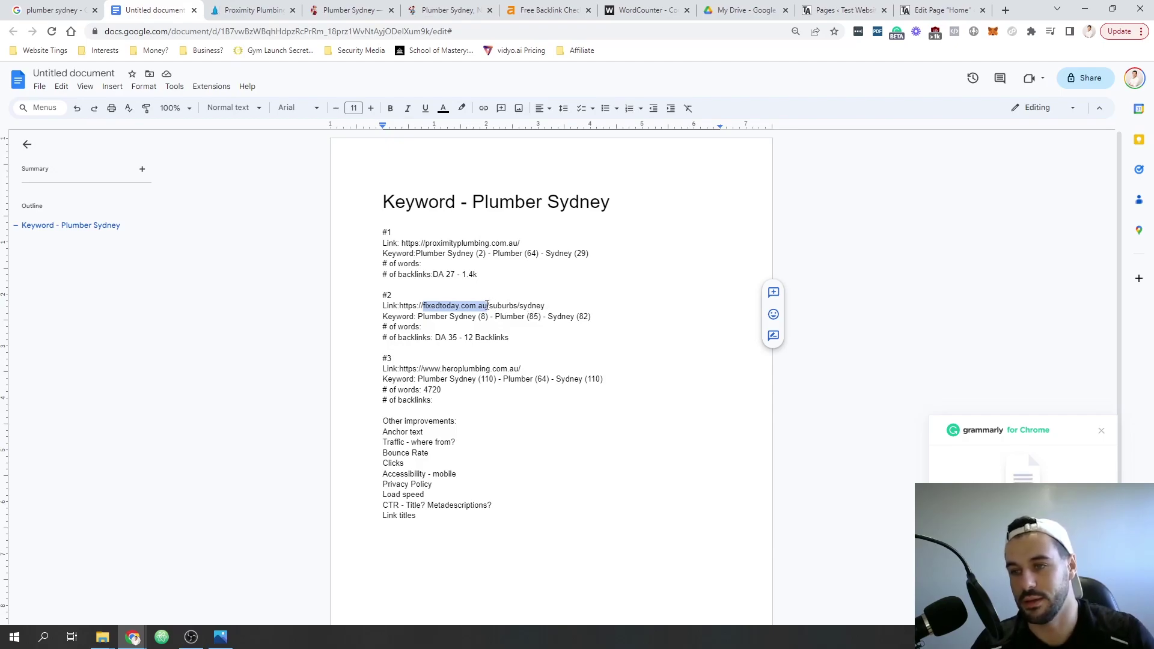
click(487, 306)
drag(488, 305, 423, 305)
click(420, 302)
click(352, 10)
click(421, 6)
click(352, 9)
click(187, 31)
drag(202, 30, 68, 42)
key(ctrl+c)
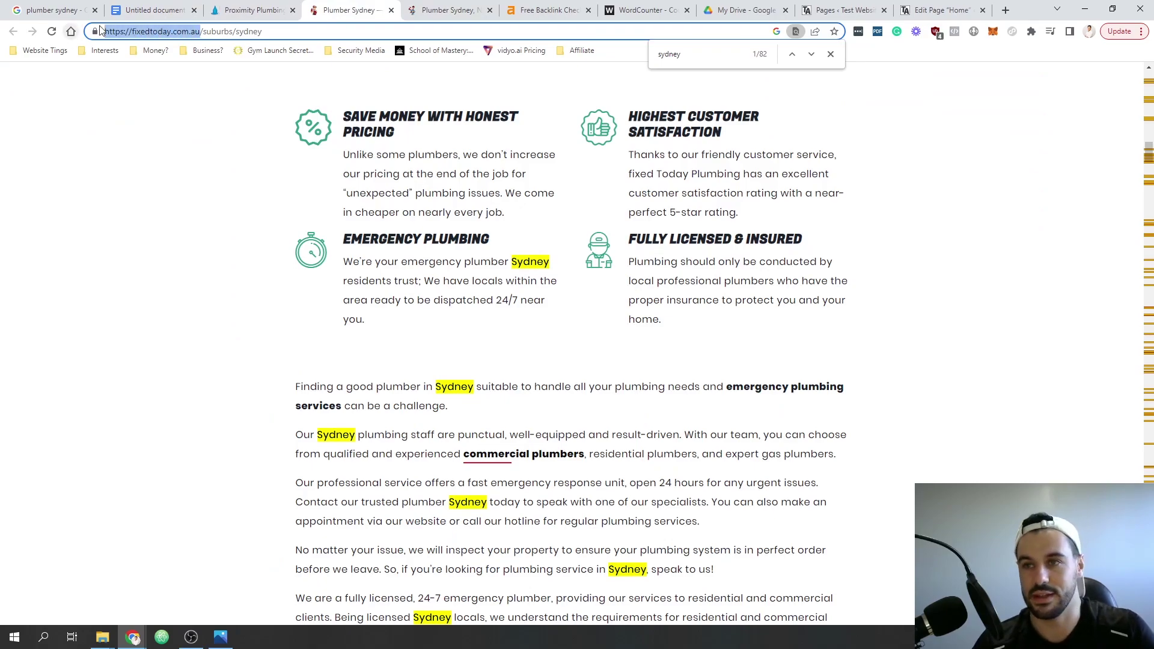
- Replace the address in the Ahrefs Backlink Checker with the copied Fixed Today root domain and check its backlinks
click(528, 11)
click(478, 340)
drag(478, 340, 200, 352)
key(ctrl+v)
click(748, 340)
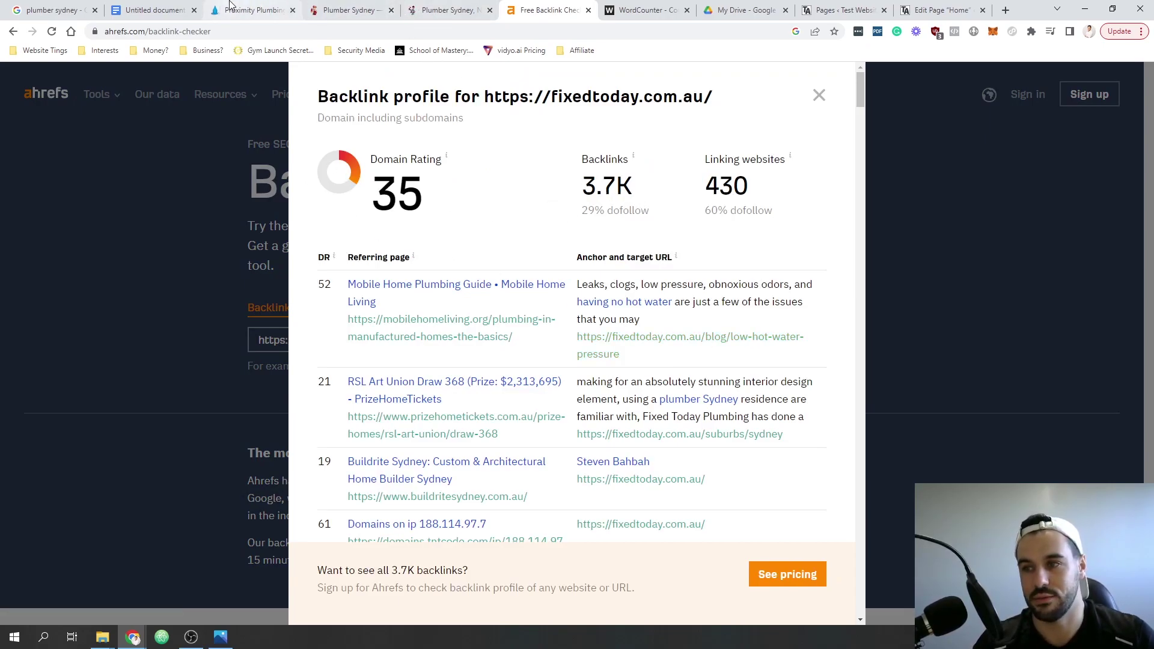
- In the Google Docs outline, append "(DA 35 - 3.7k)" to the backlinks line under #2
click(155, 10)
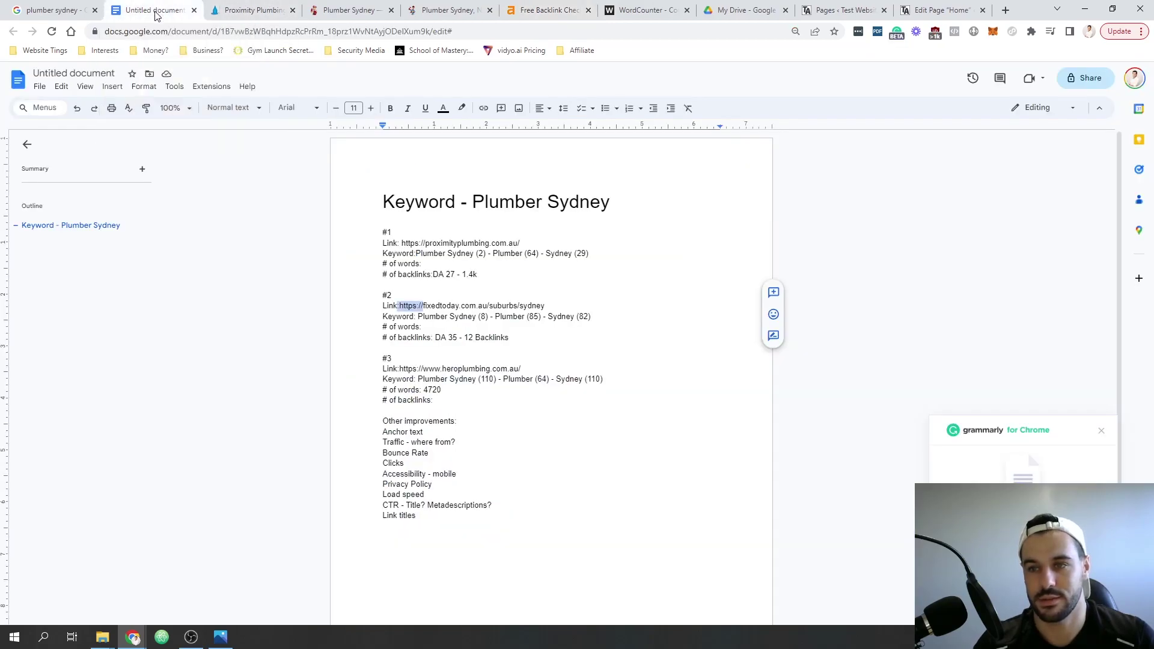
click(515, 338)
text((DA)
text(35)
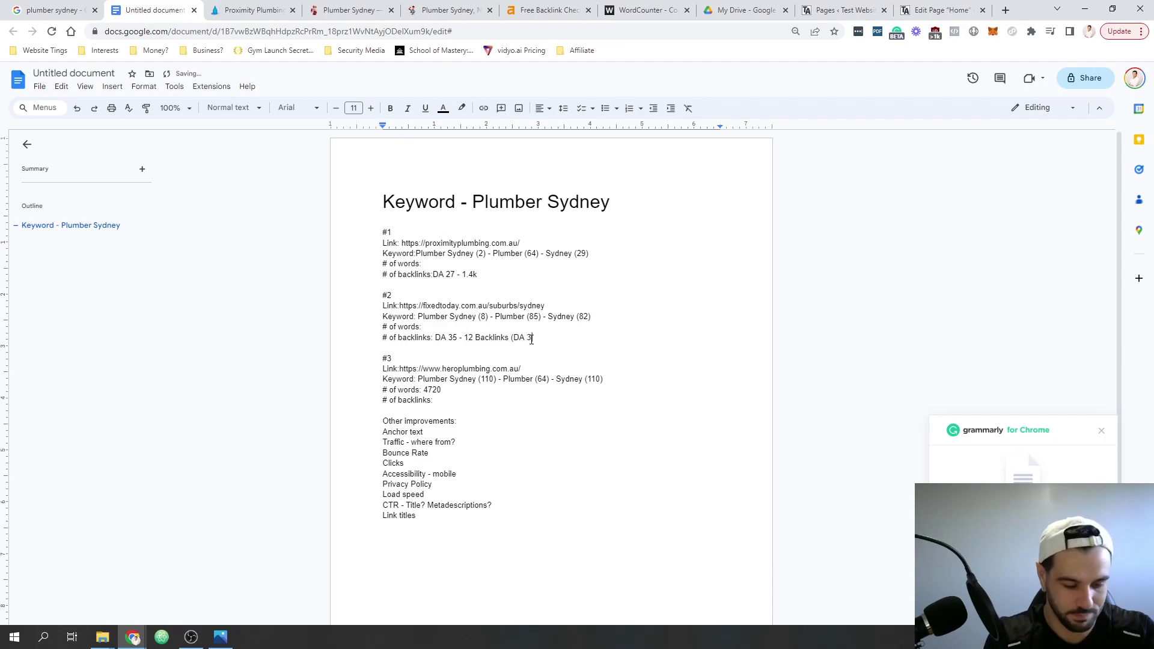
text( - 3.7)
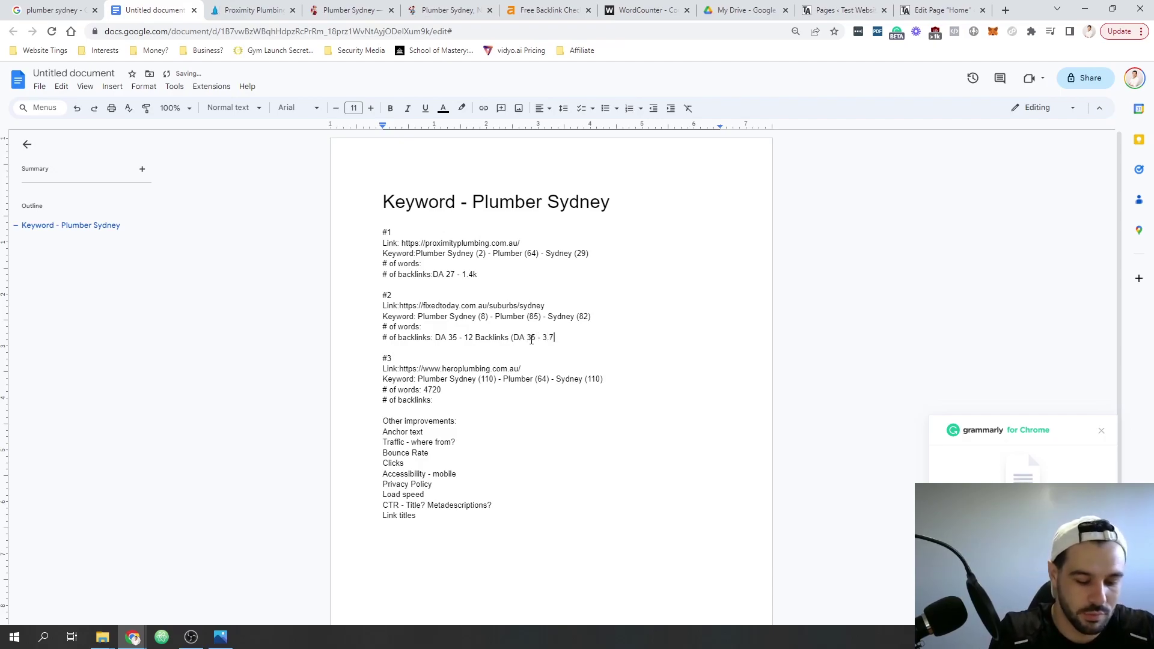
text(k))
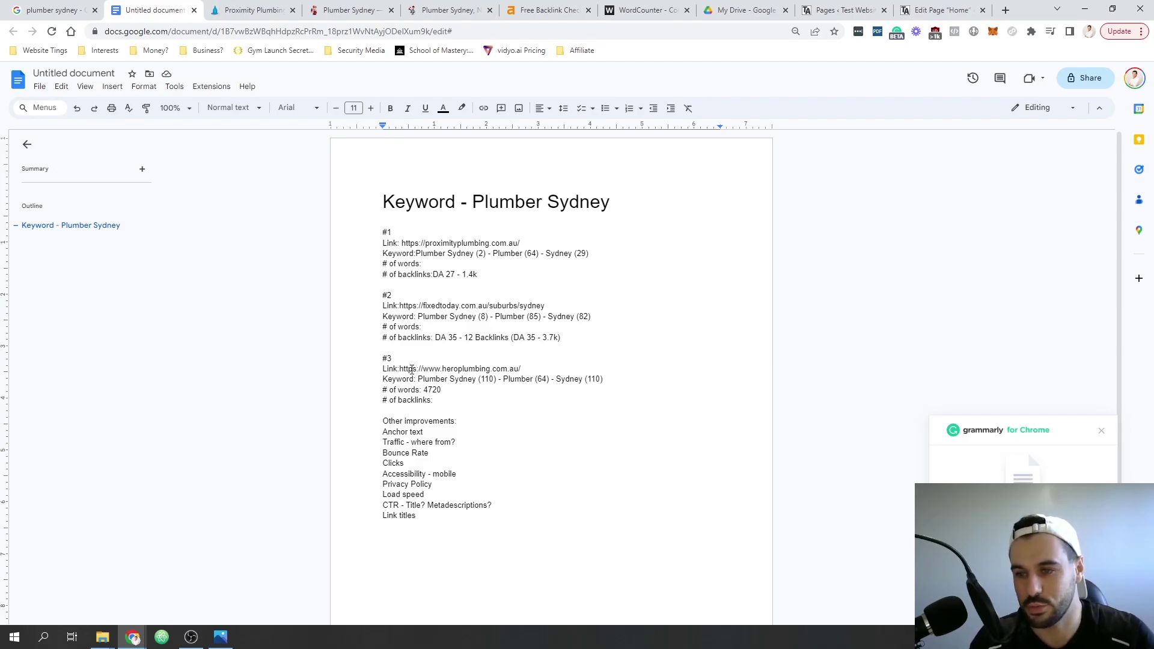
drag(400, 369, 523, 369)
key(ctrl+c)
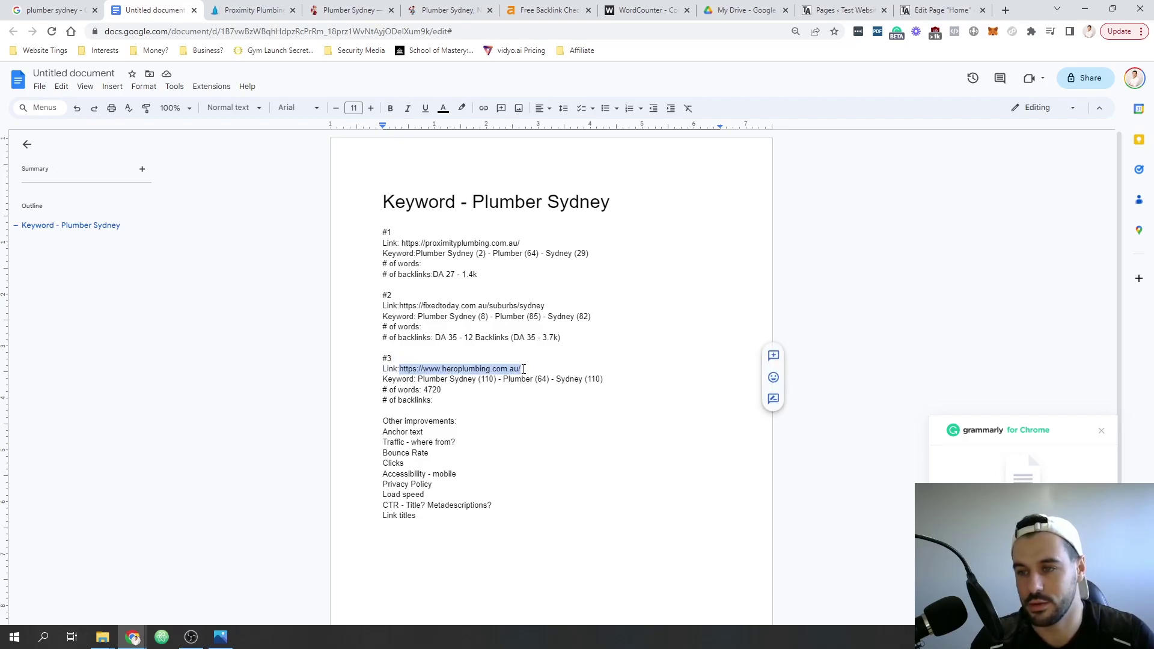
click(548, 10)
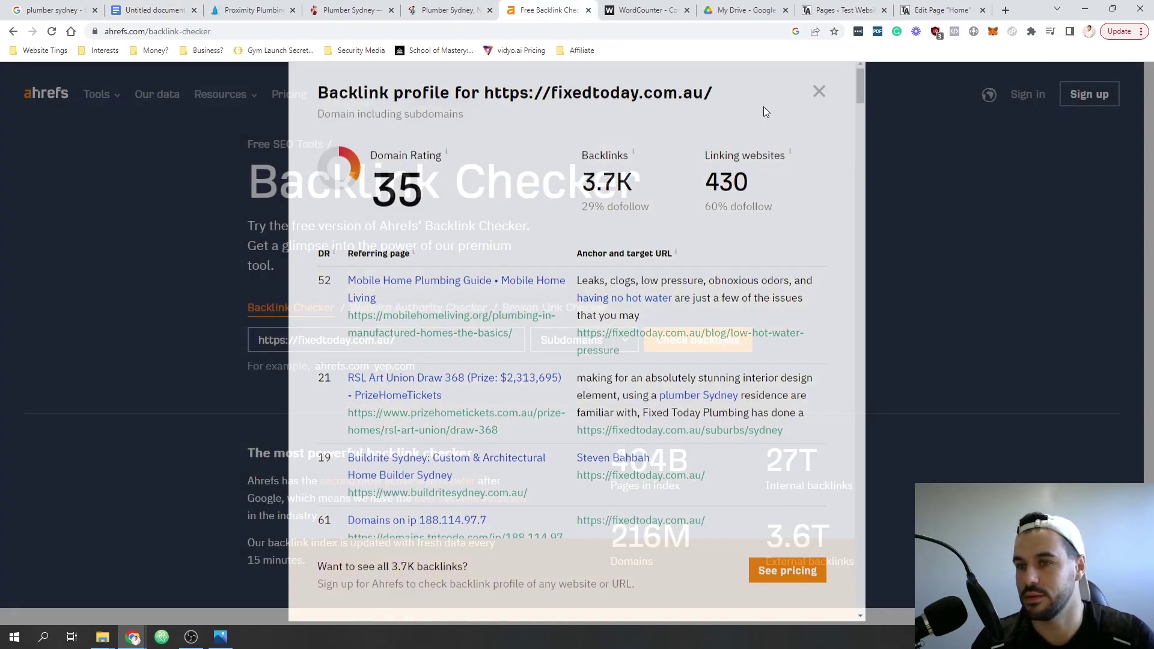
click(819, 90)
triple_click(325, 340)
key(ctrl+v)
key(Return)
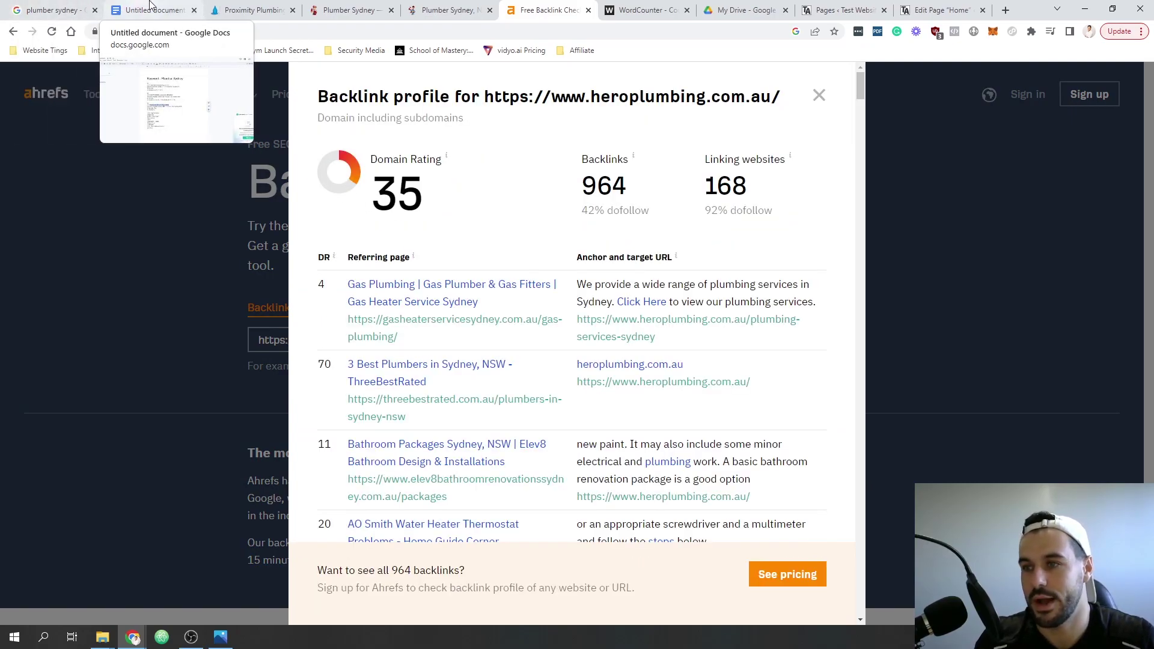
- In the Google Docs outline, enter "DA 35 - 964 backlinks" on the backlinks line under #3
click(130, 8)
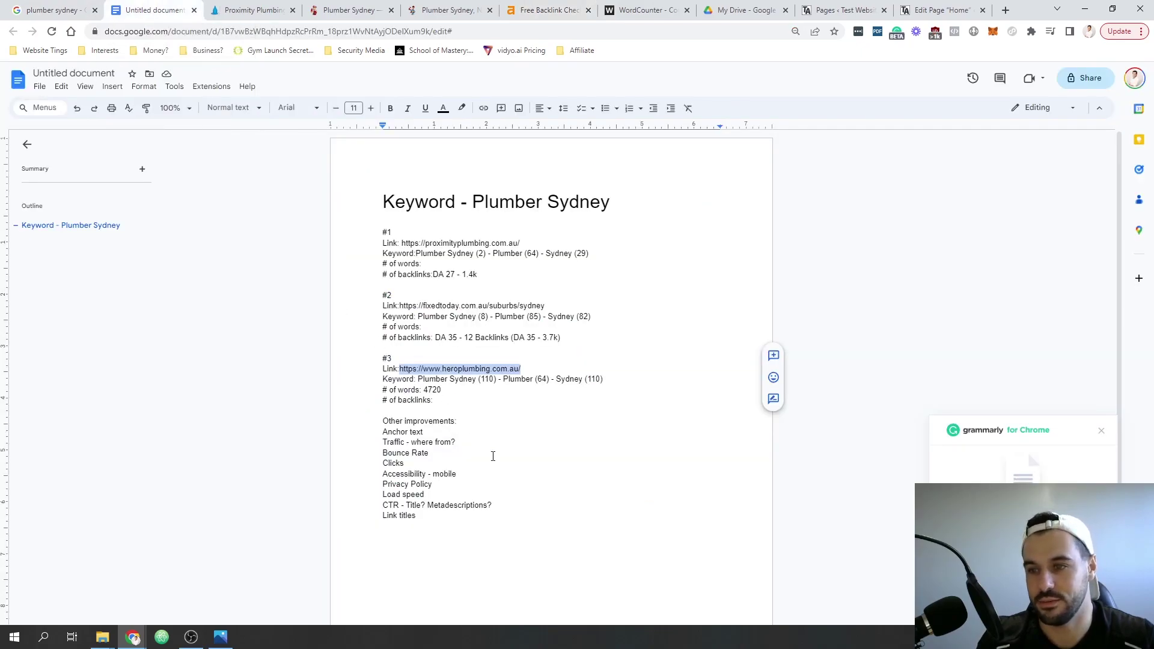
click(458, 397)
text(35 96k backlinks)
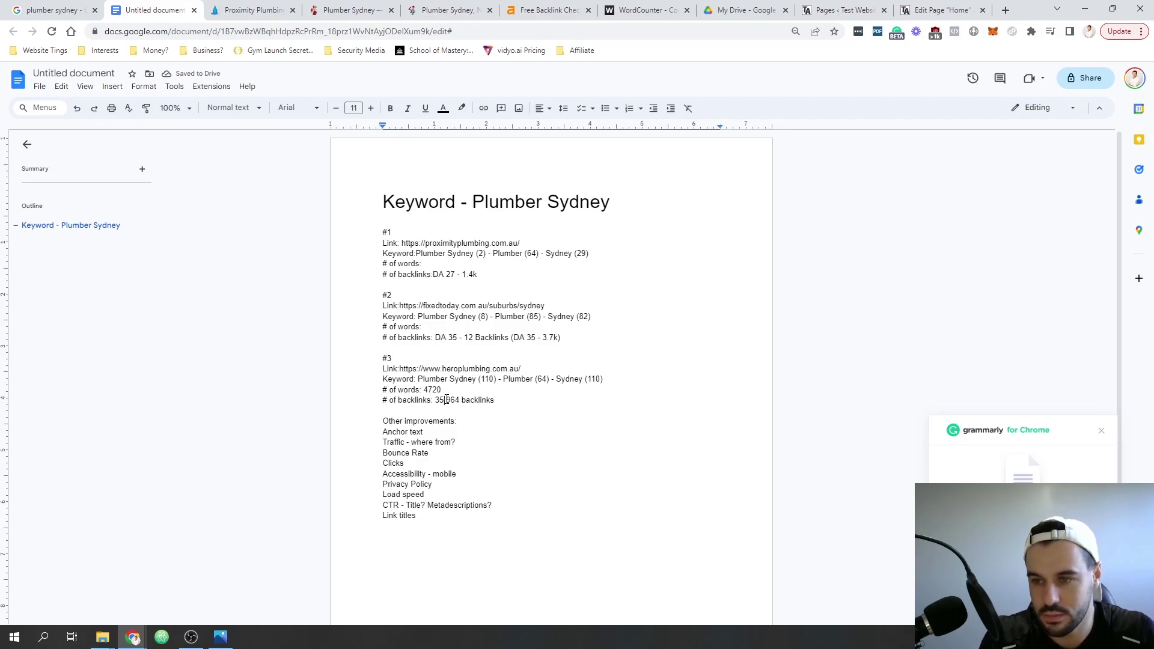
click(447, 400)
text(- )
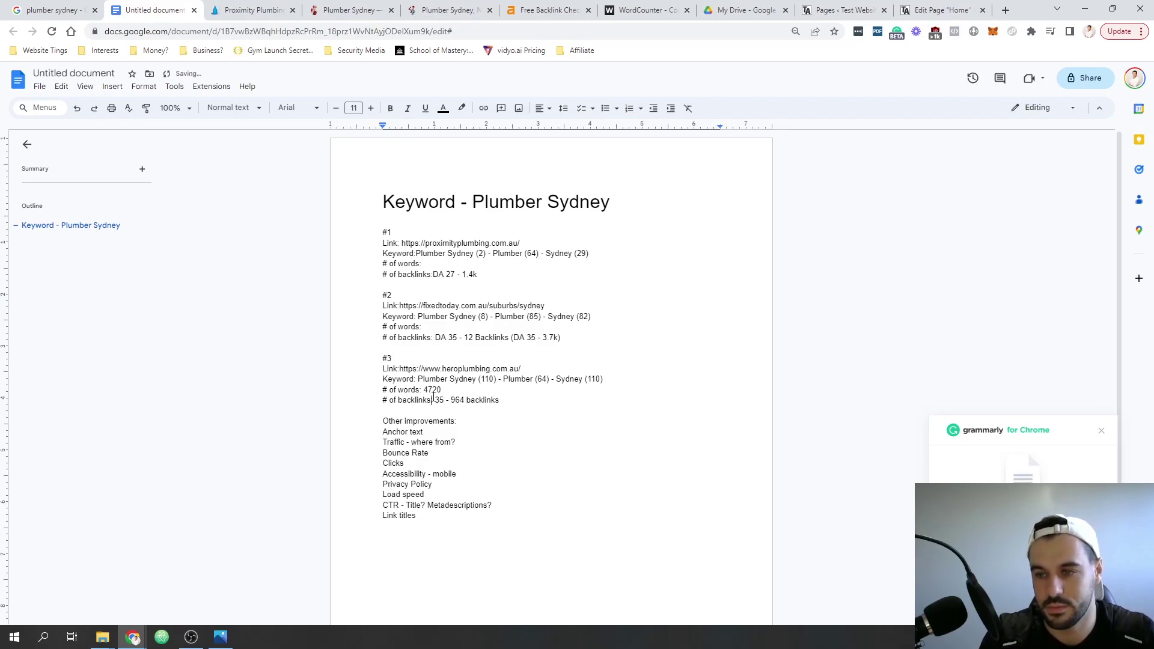
text(DA)
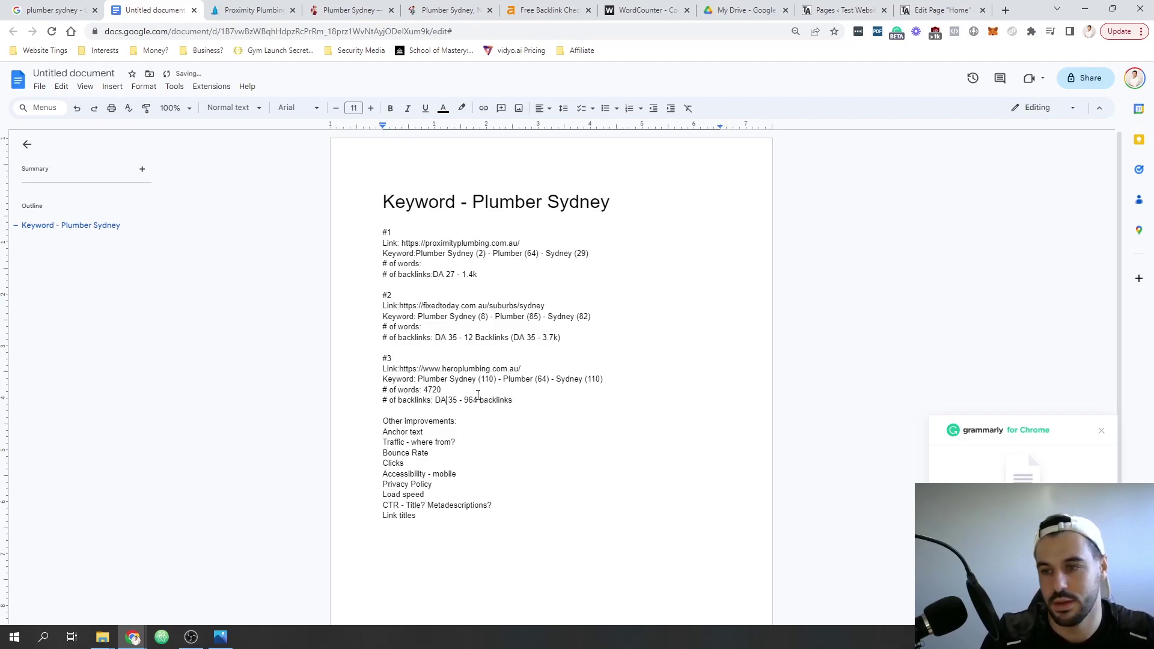
click(521, 399)
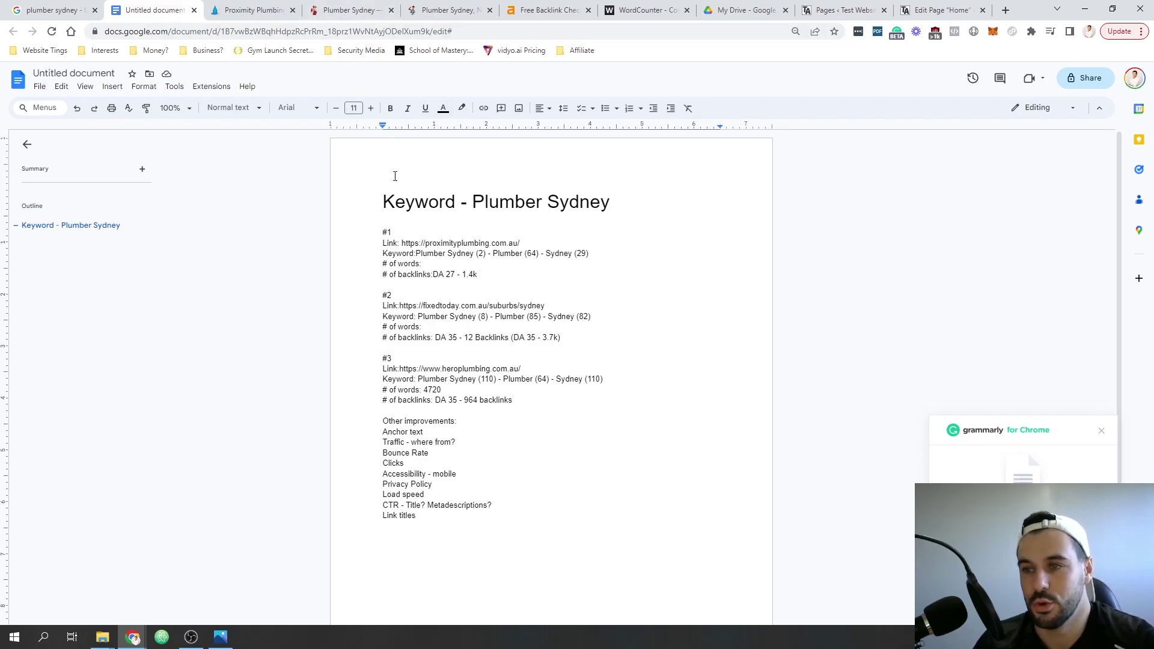
- Examine how the Fixed Today page works Sydney into its content, plus the outline's #3 word count and the traffic, bounce rate and clicks items
click(348, 12)
scroll(489, 364, up, 2)
scroll(489, 363, down, 3)
scroll(488, 364, down, 13)
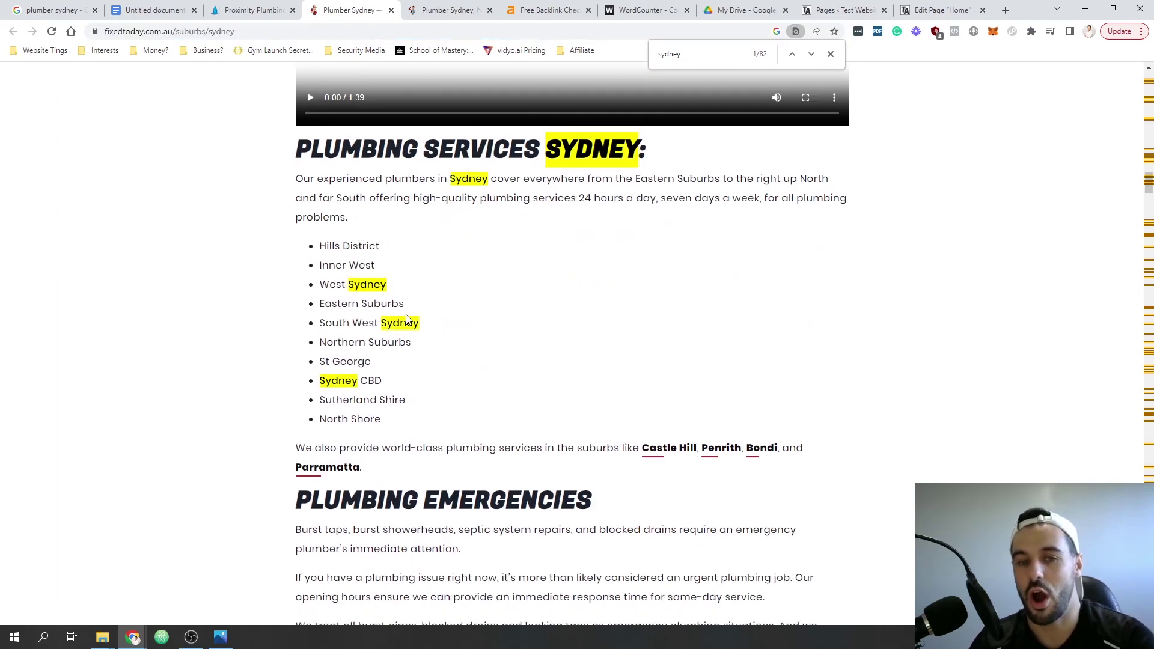
click(174, 5)
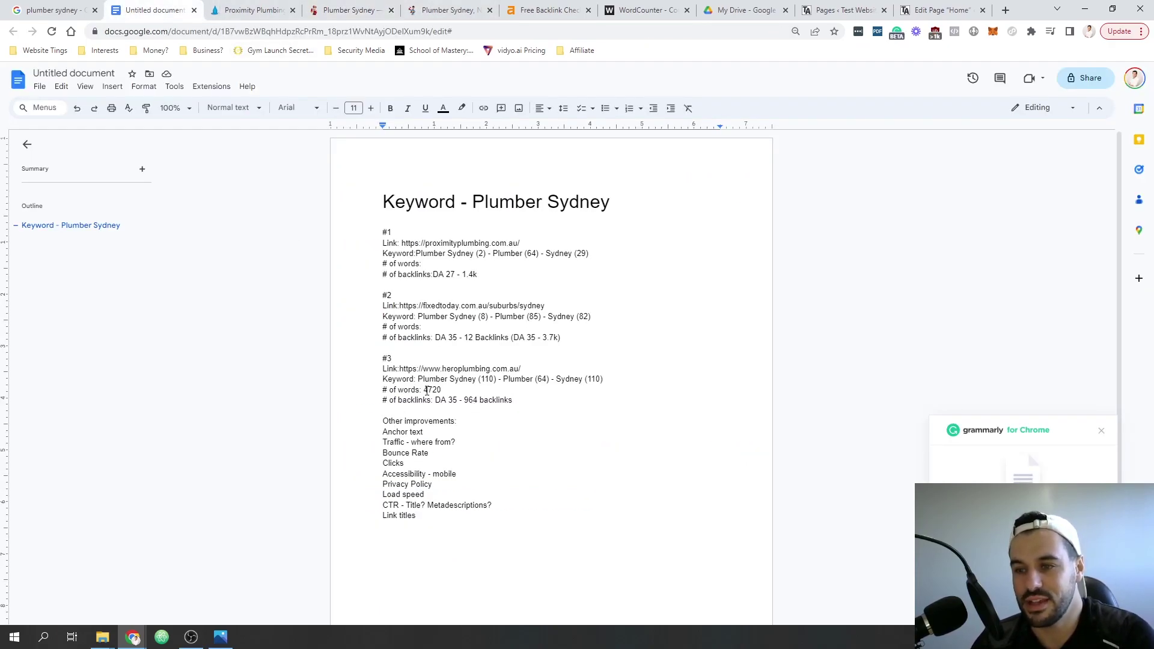
drag(423, 390, 445, 390)
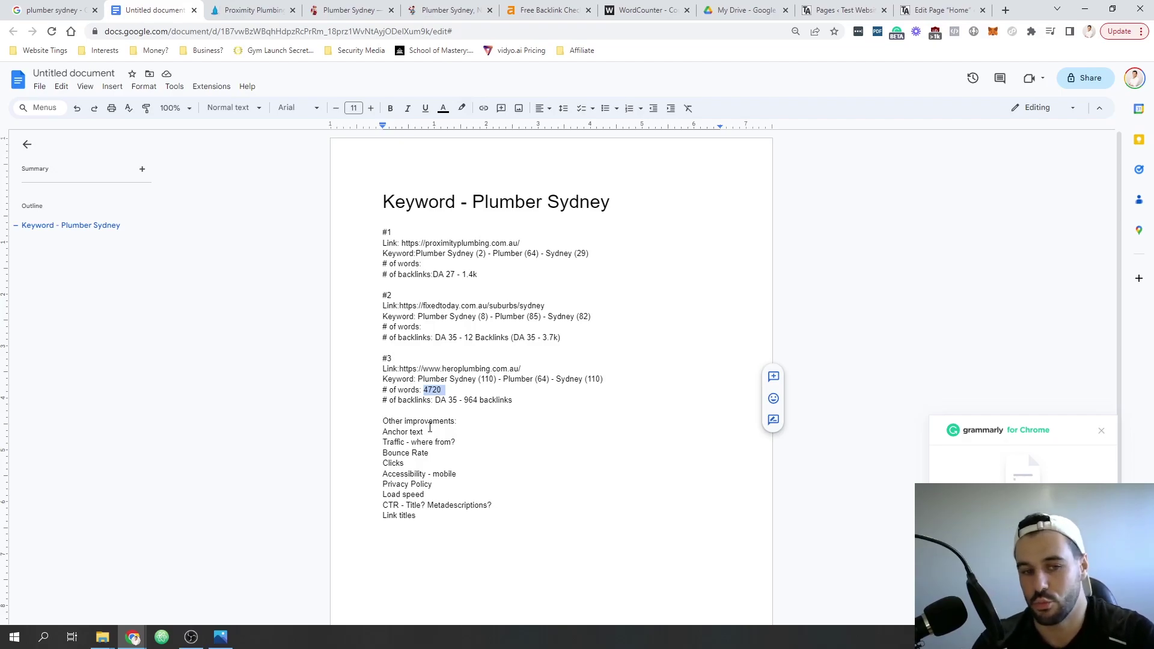
click(393, 441)
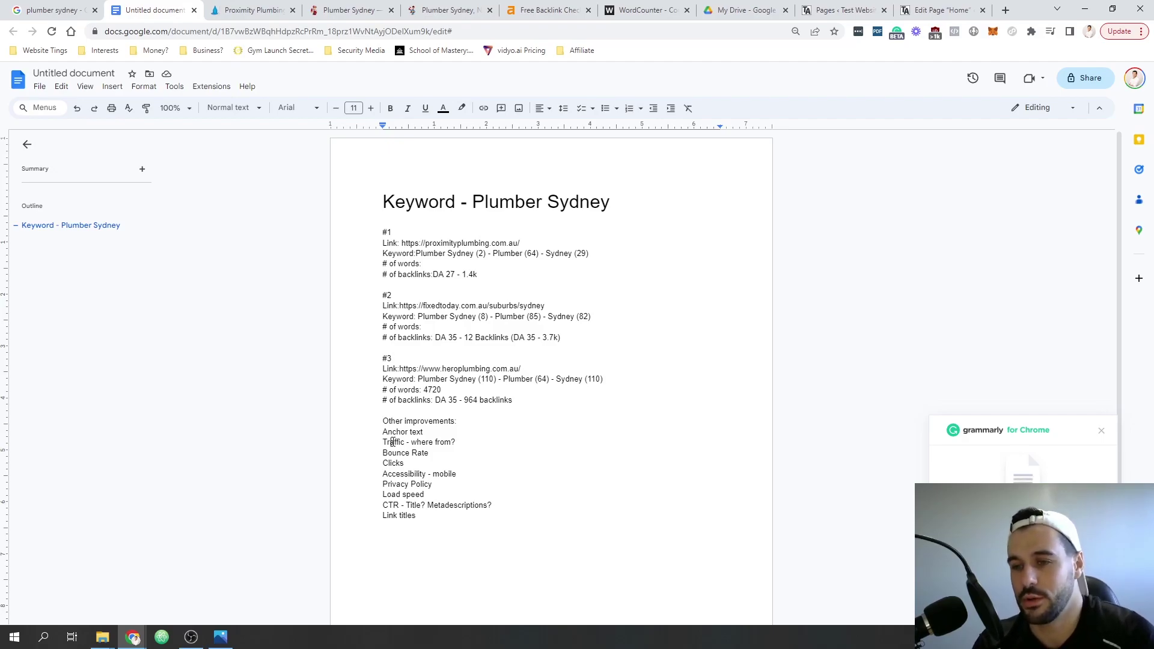
drag(383, 452, 430, 453)
click(431, 453)
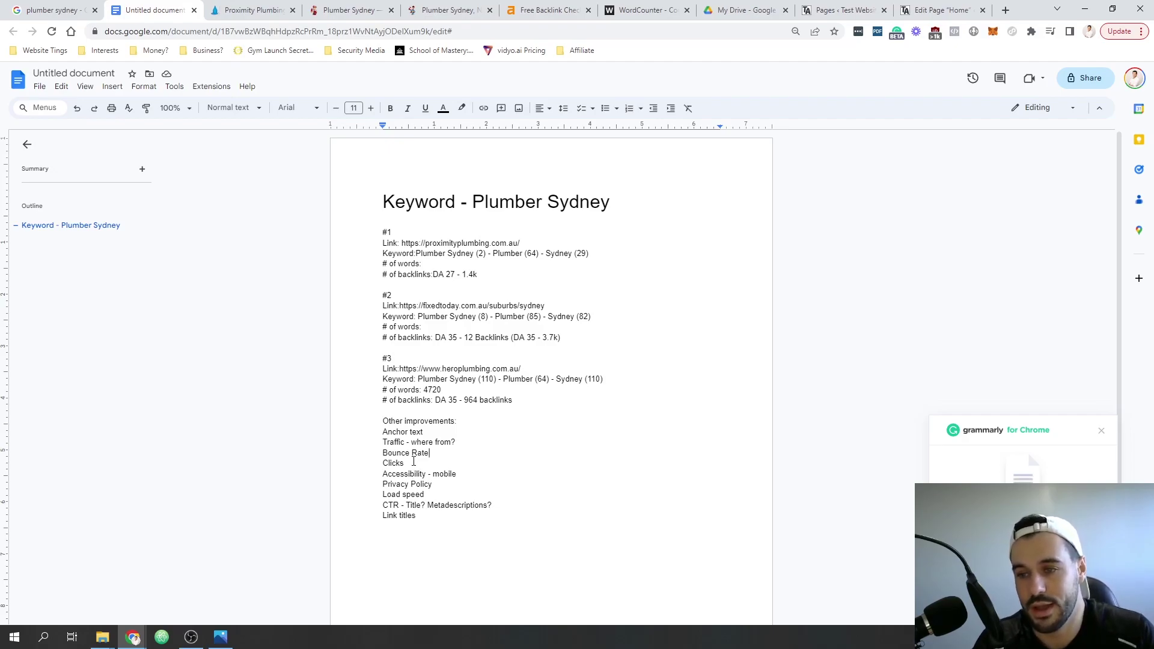
click(411, 463)
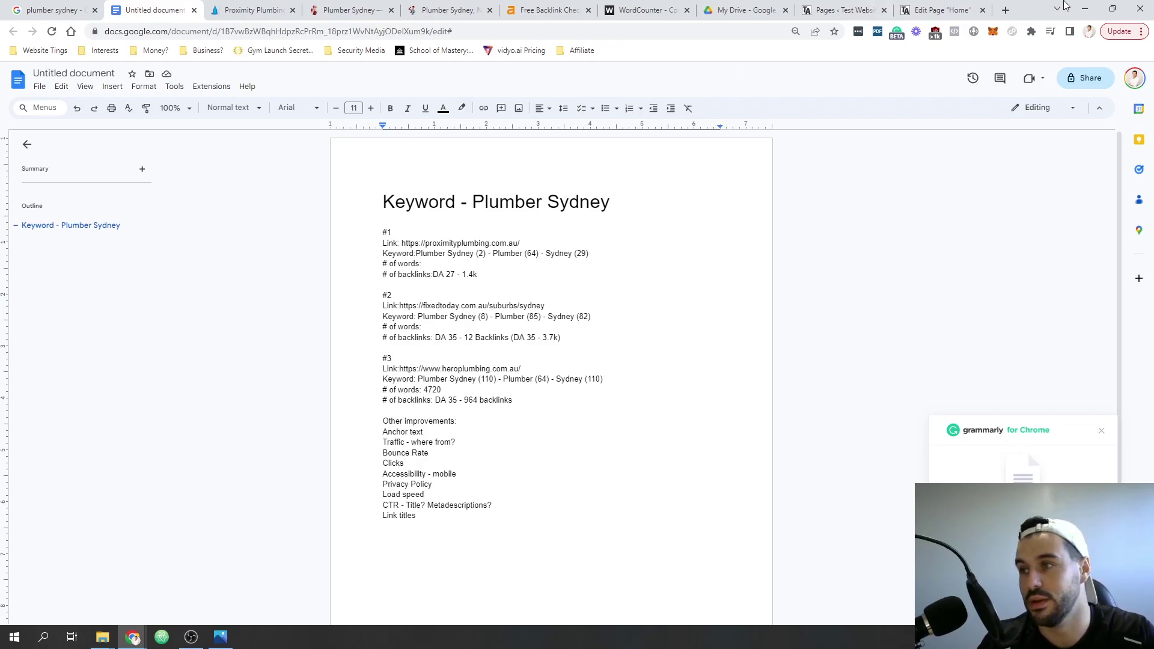
- Open the image compression site compressor.io in a new browser tab
click(1007, 11)
text(com)
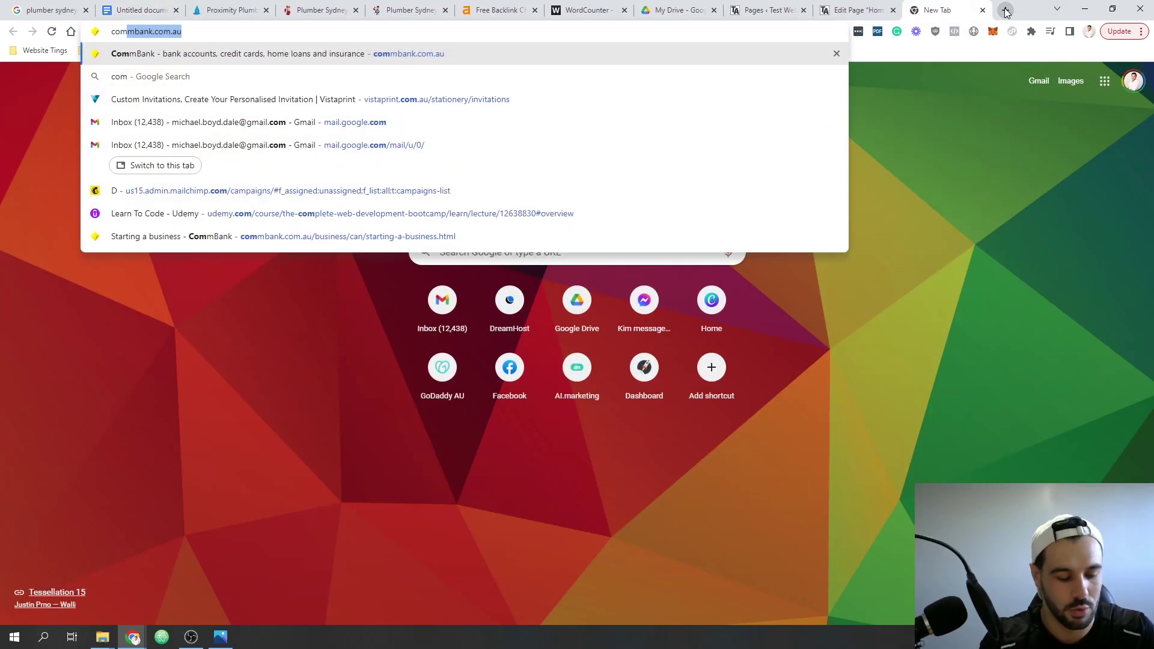
text(pressor)
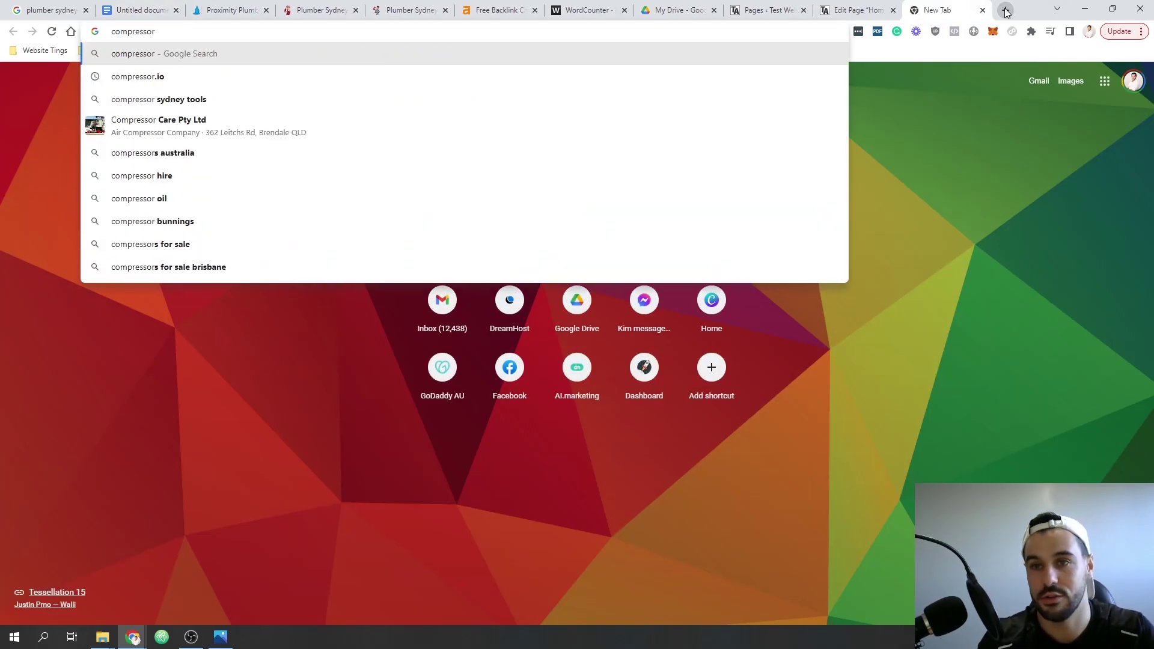
text(.io)
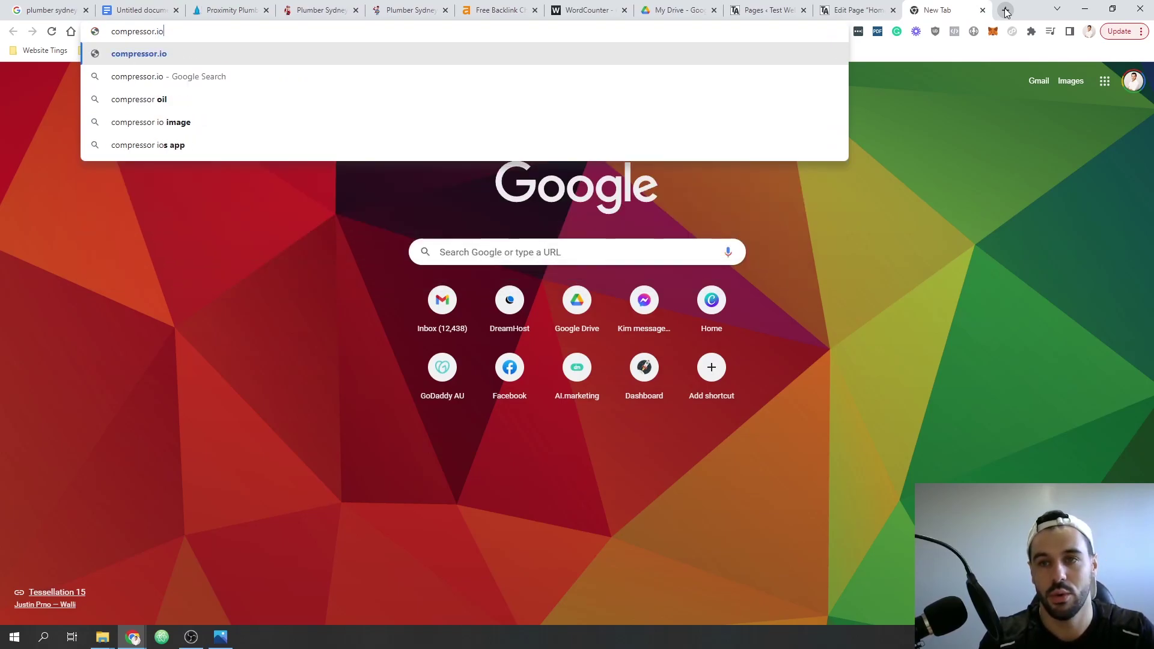
key(Return)
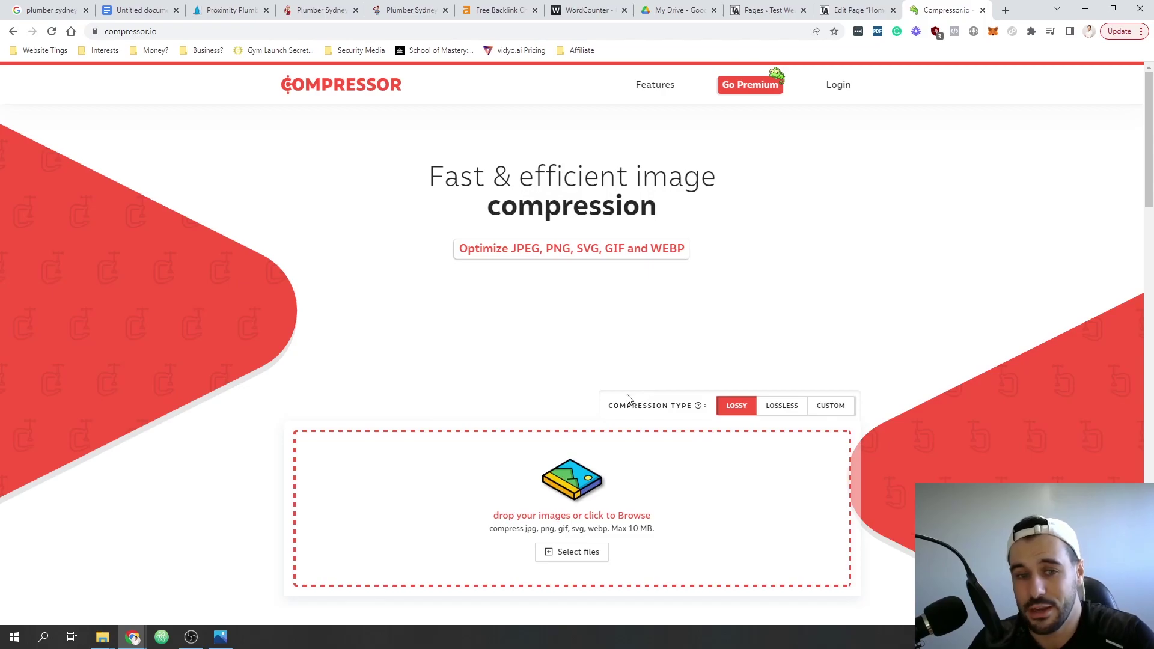
- Return to the Google Docs outline and review the CTR and link titles items under Other improvements
click(143, 11)
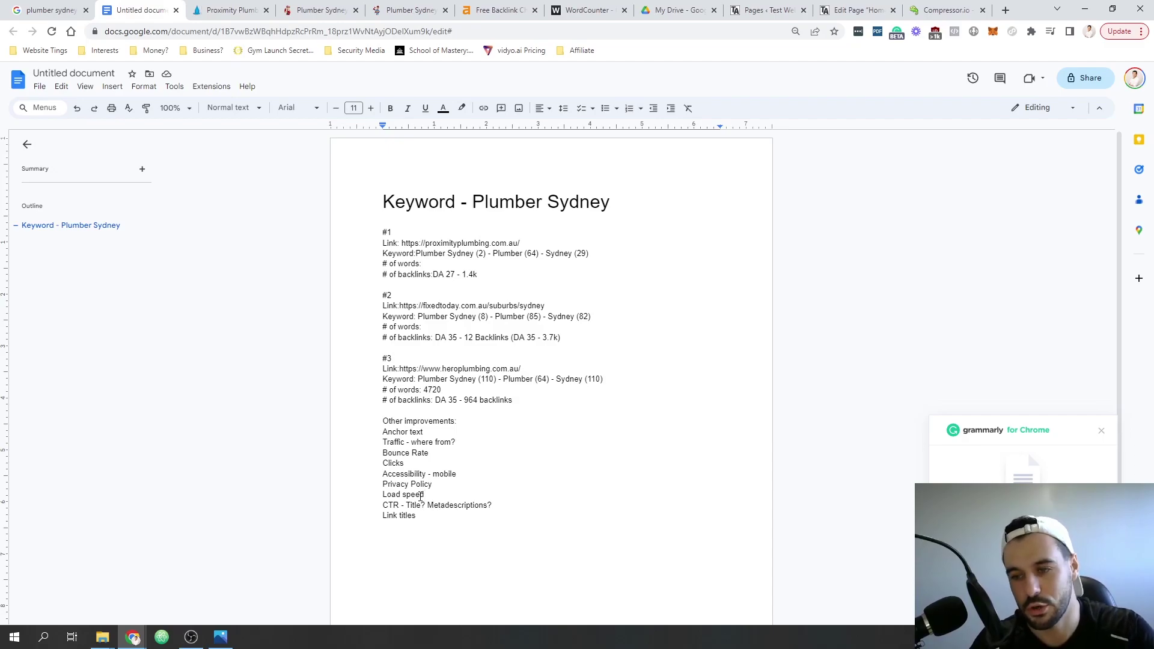
click(385, 506)
drag(385, 506, 497, 505)
click(498, 506)
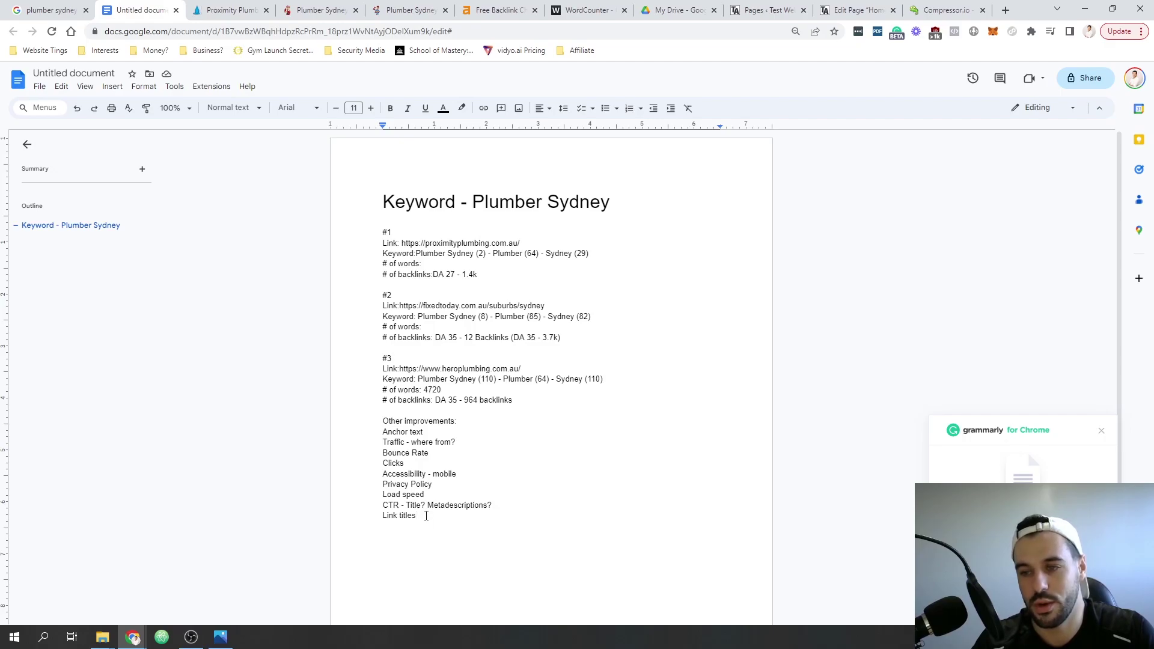
drag(427, 516, 382, 517)
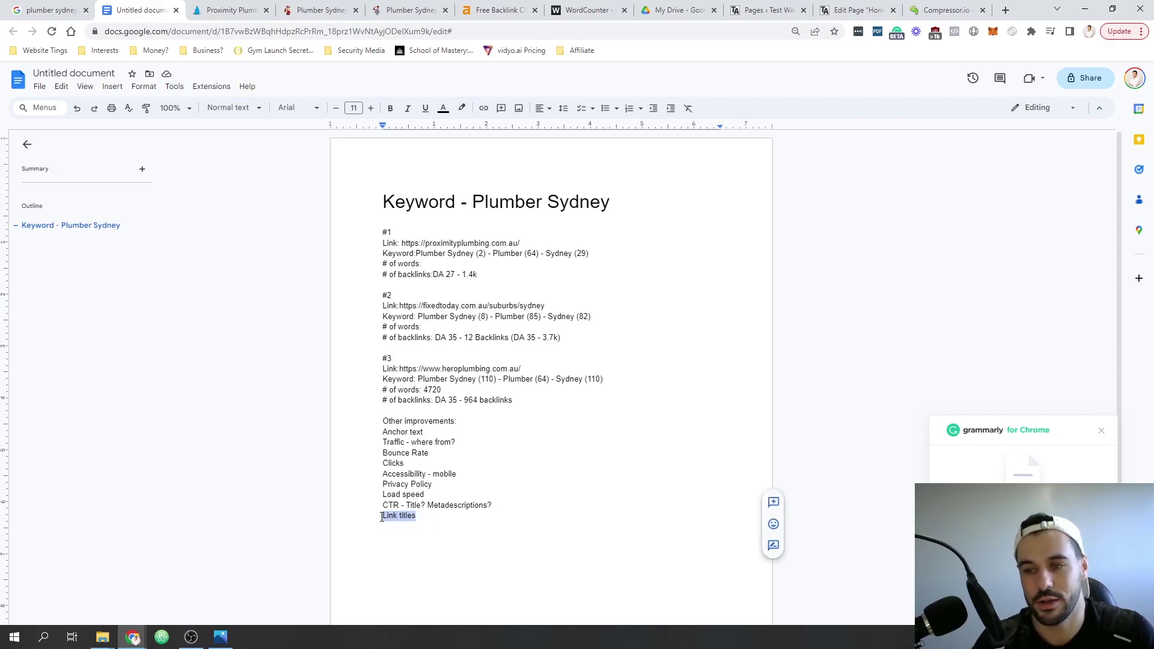
click(382, 517)
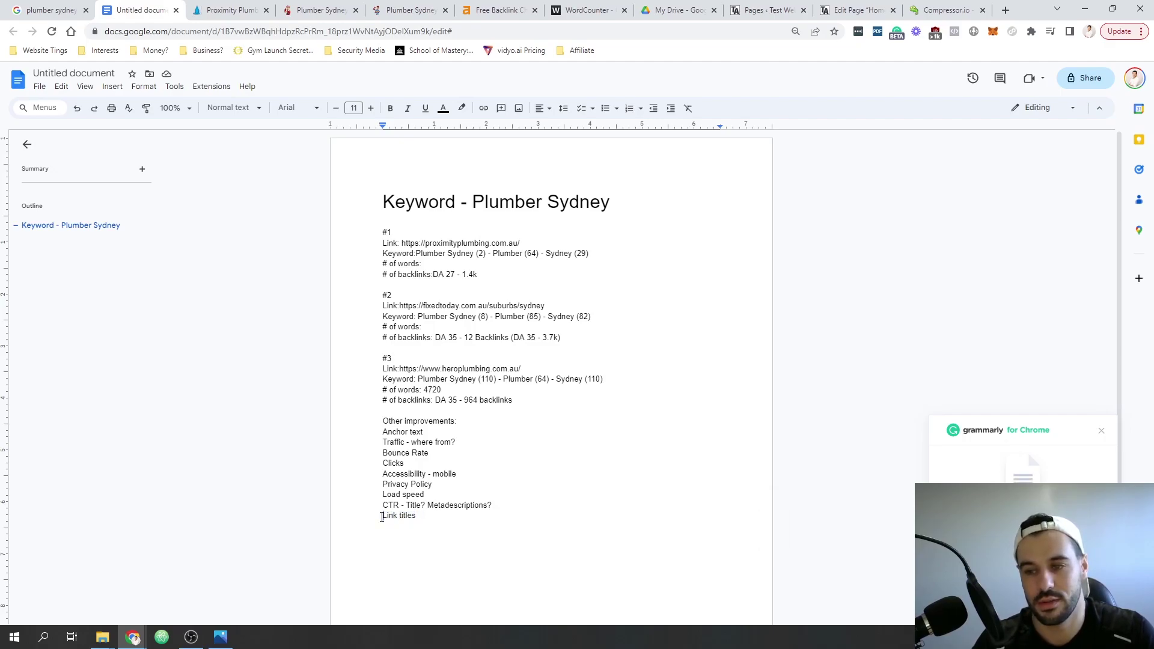
- On the Fixed Today page, extend the address's sydney slug to sydney-plumber as a link title example and view the page's header
click(436, 516)
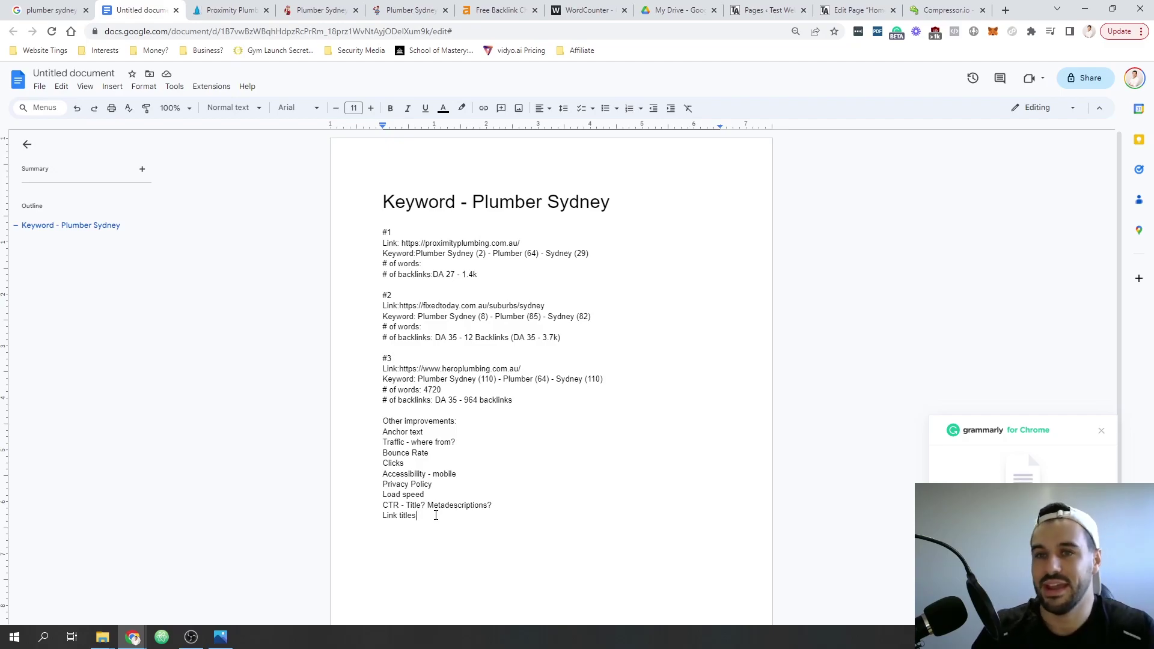
click(308, 6)
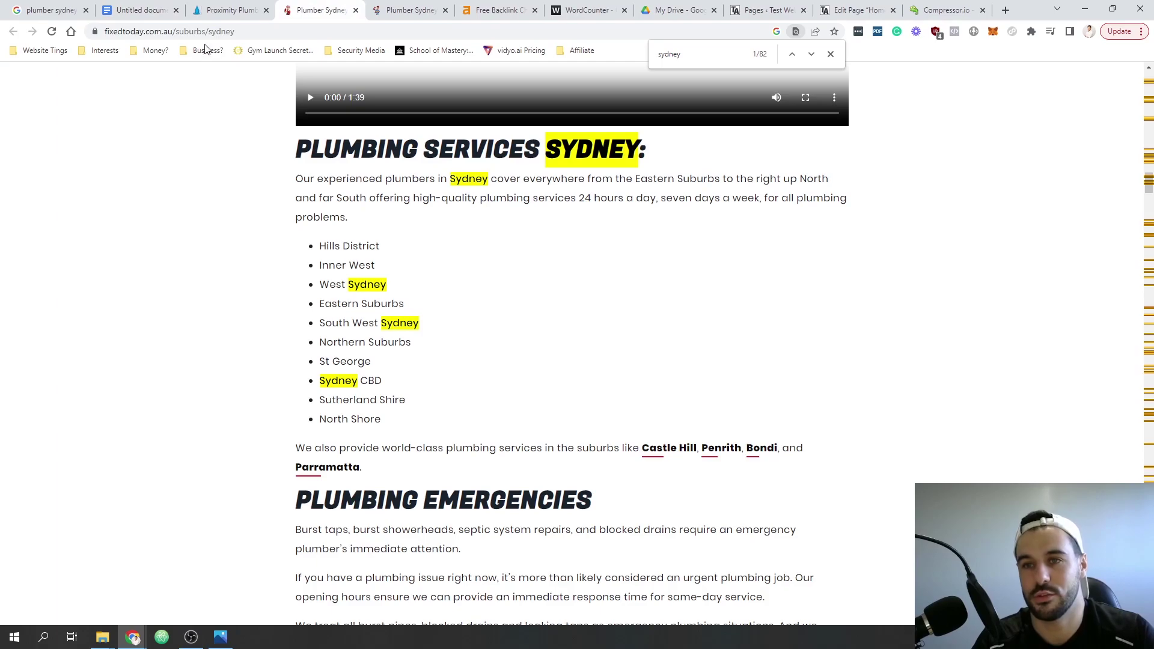
drag(208, 31, 224, 33)
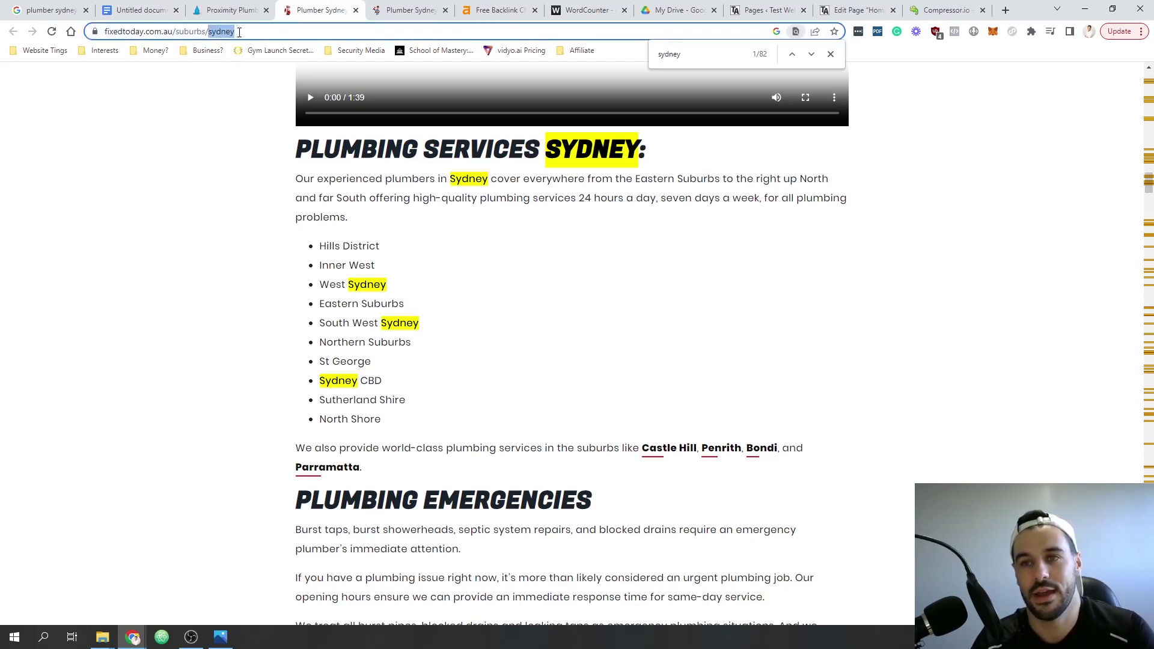
click(251, 31)
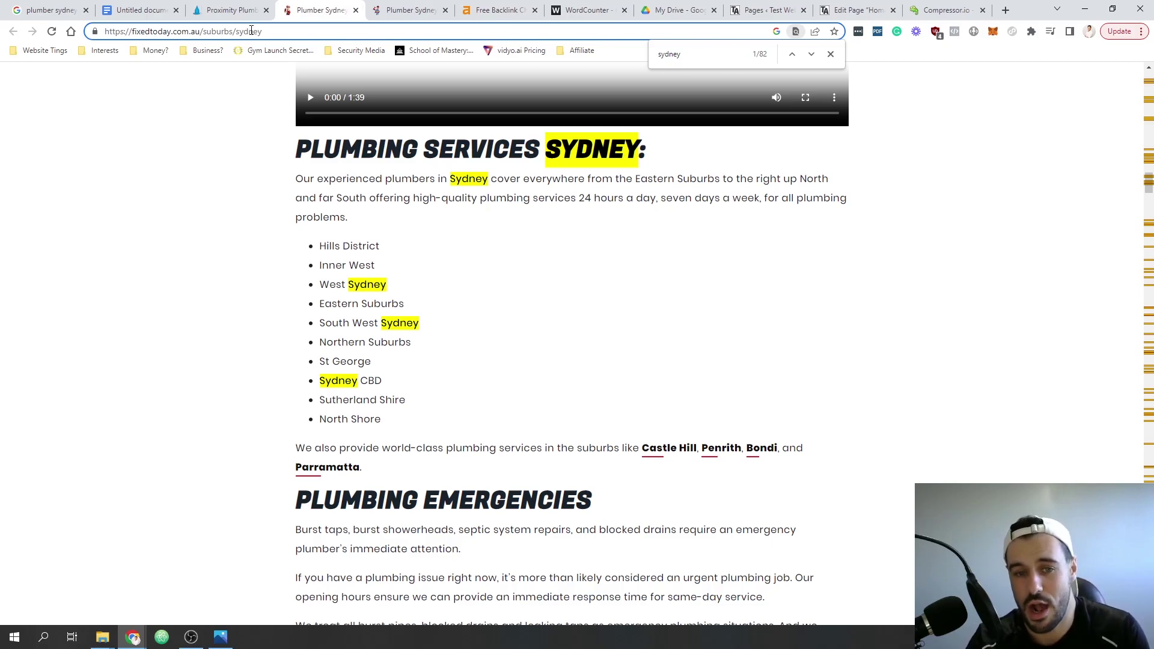
double_click(237, 33)
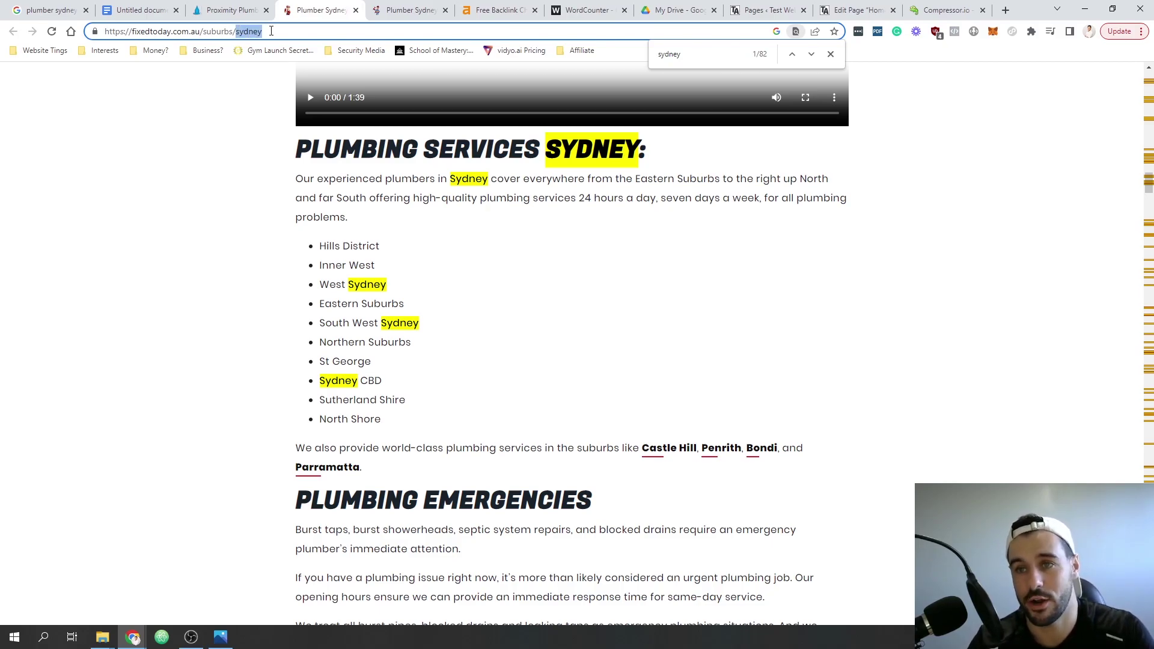
click(274, 28)
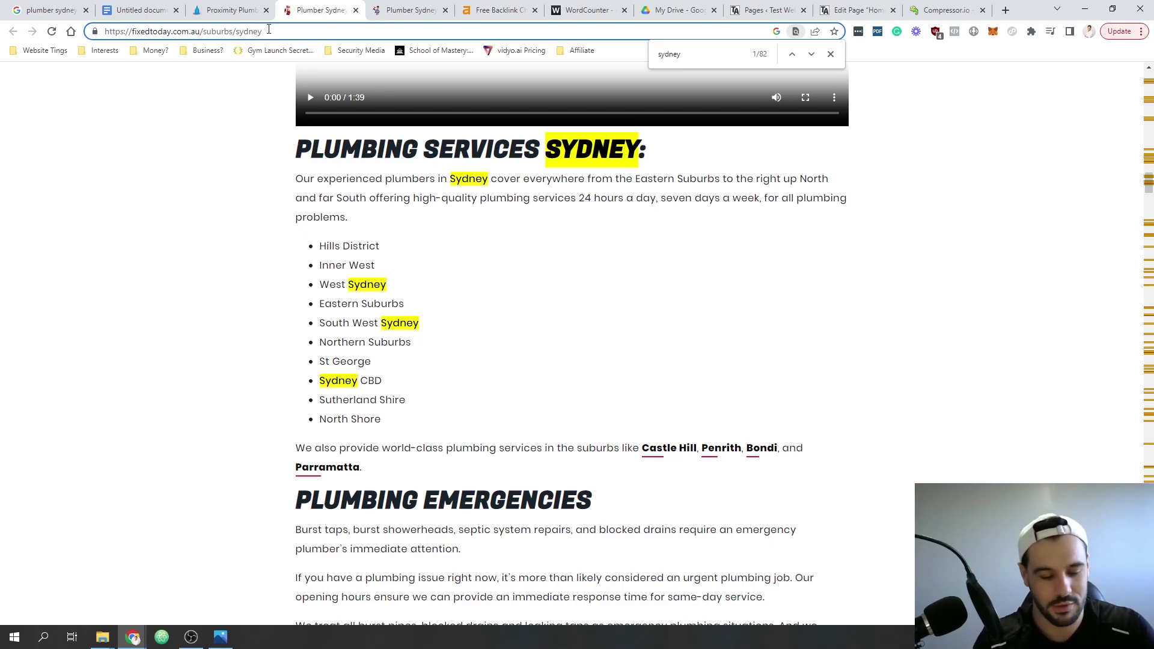
text(-plumber)
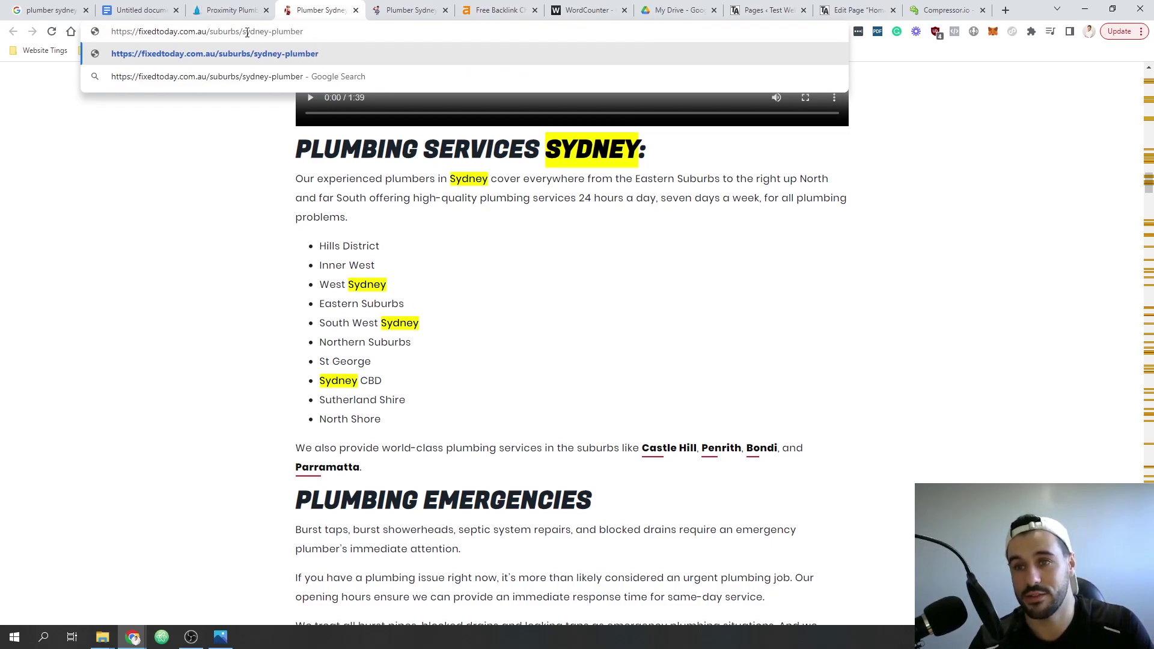
drag(1149, 185, 1149, 84)
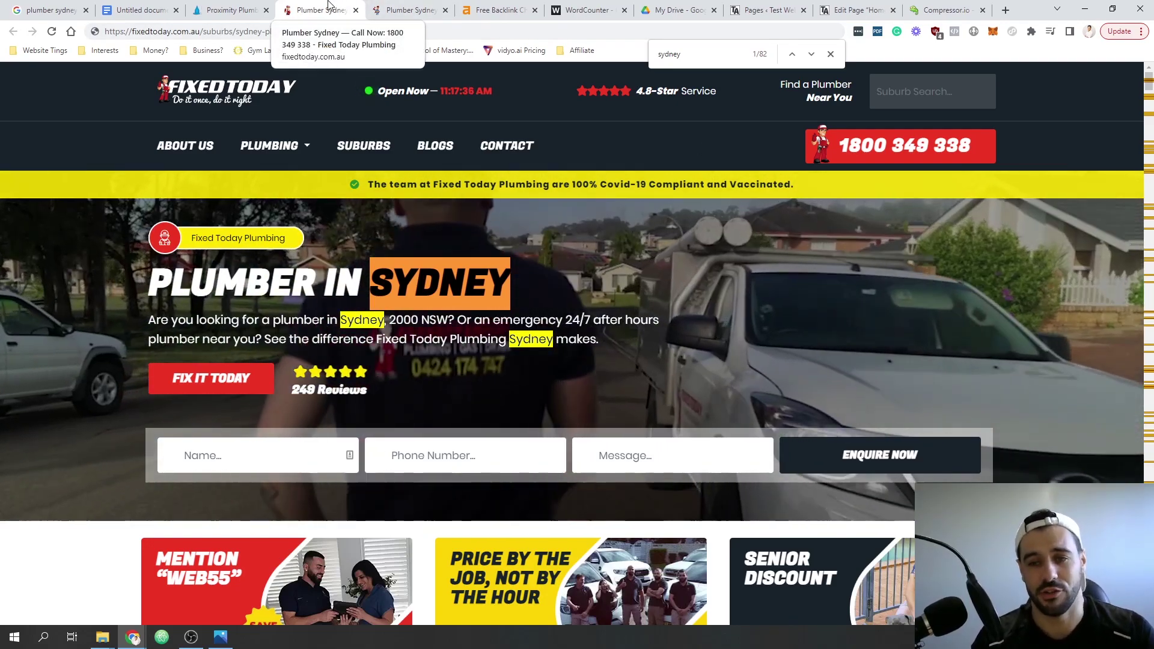
- Look over the test site's Home page editor and its Pages list in WordPress
click(856, 10)
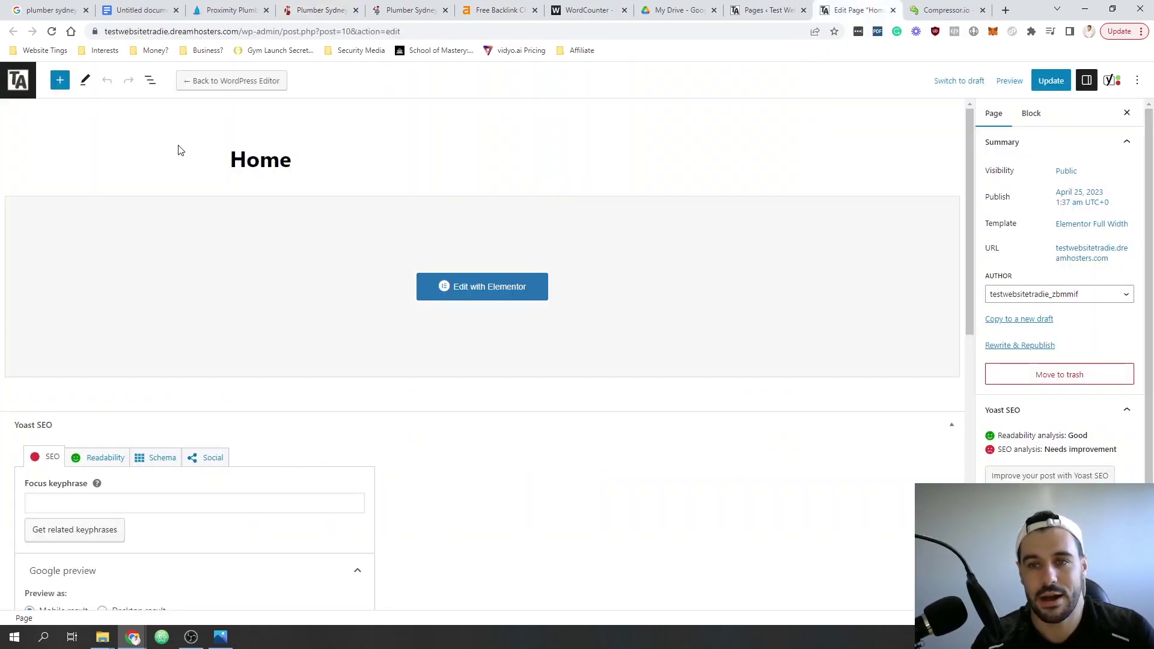
click(764, 10)
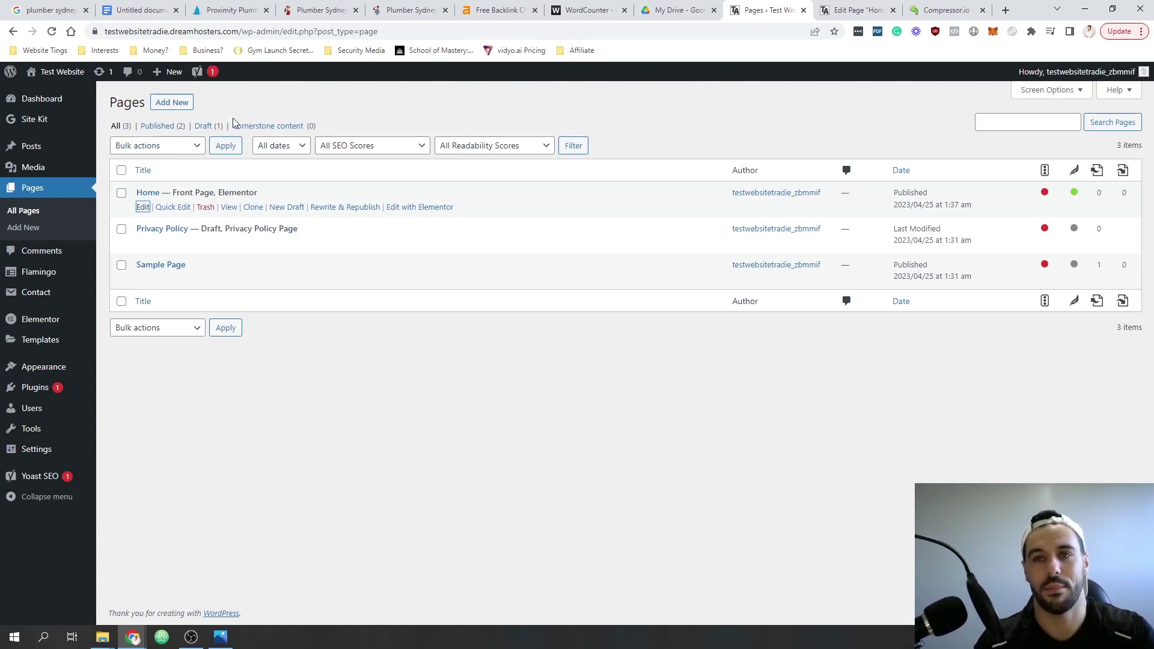
- Return to the Google Docs outline and add blank lines below Link titles
click(162, 8)
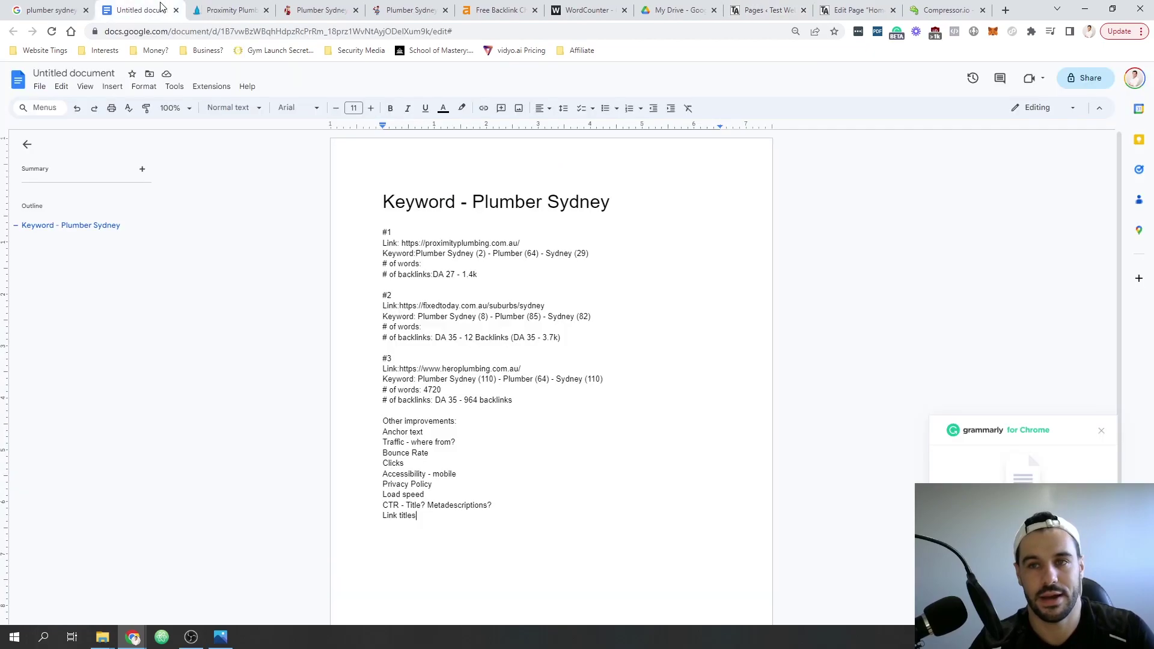
click(429, 516)
key(Return)
key(Return)
key(Return)
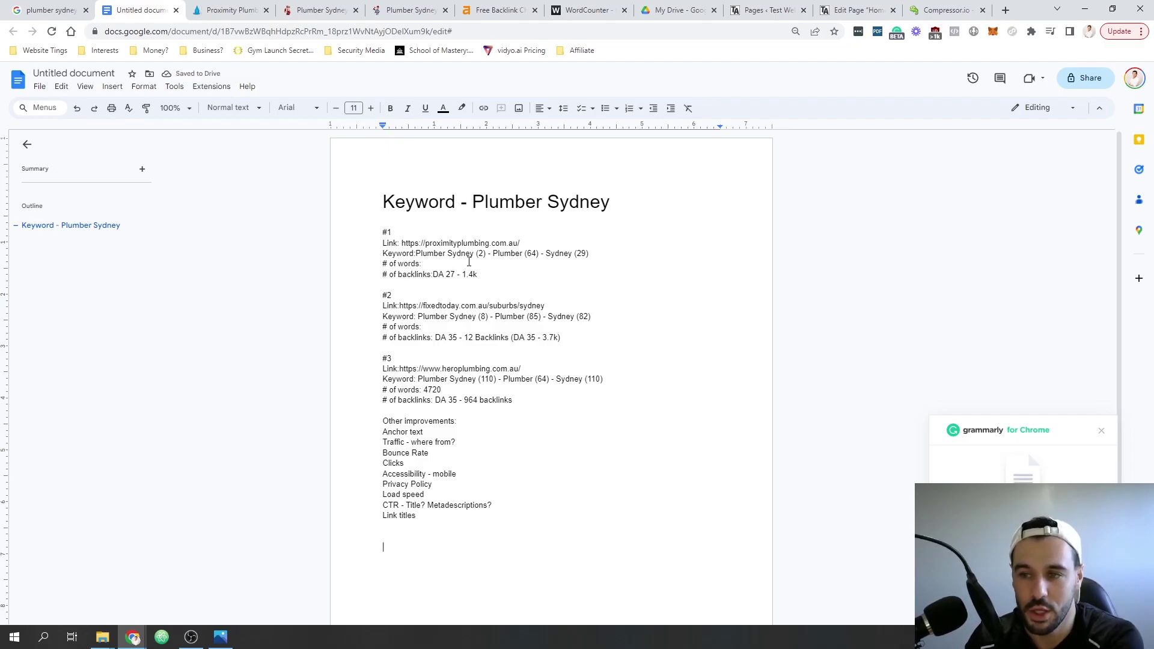
- Examine the domain authority and backlink figures recorded for the #1 result
drag(433, 272, 457, 276)
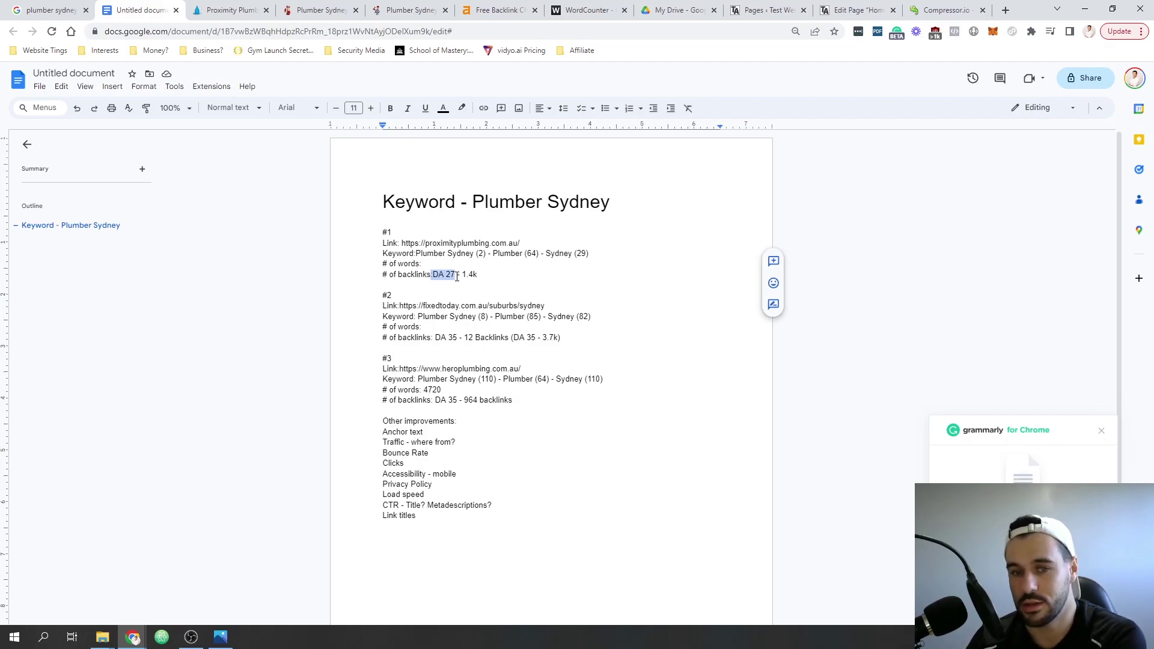
drag(463, 278, 492, 283)
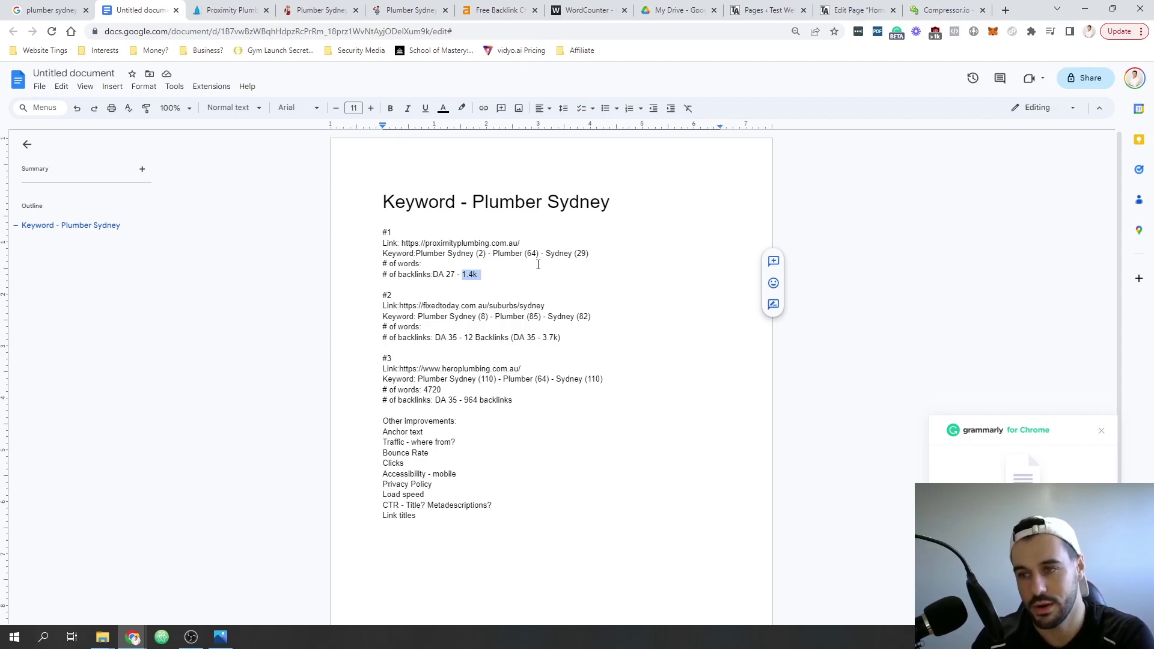
click(495, 265)
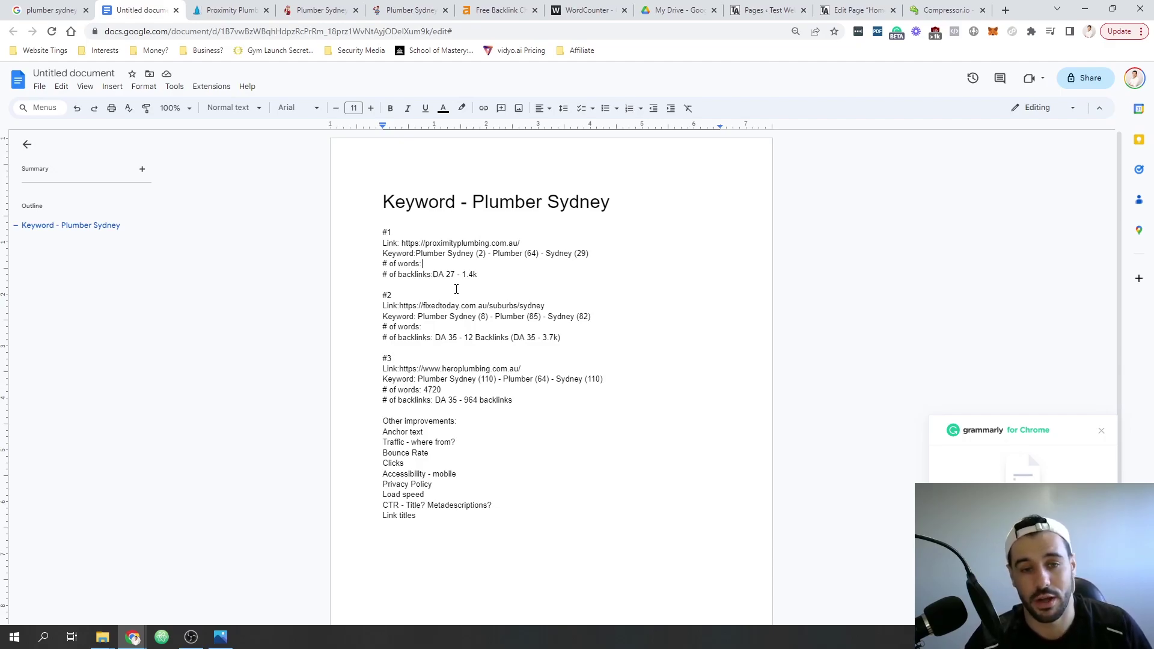
- Enter the keywords "Plumbing Wollongong" and "Plumber Wollongong" on separate lines at the end of the outline
click(422, 549)
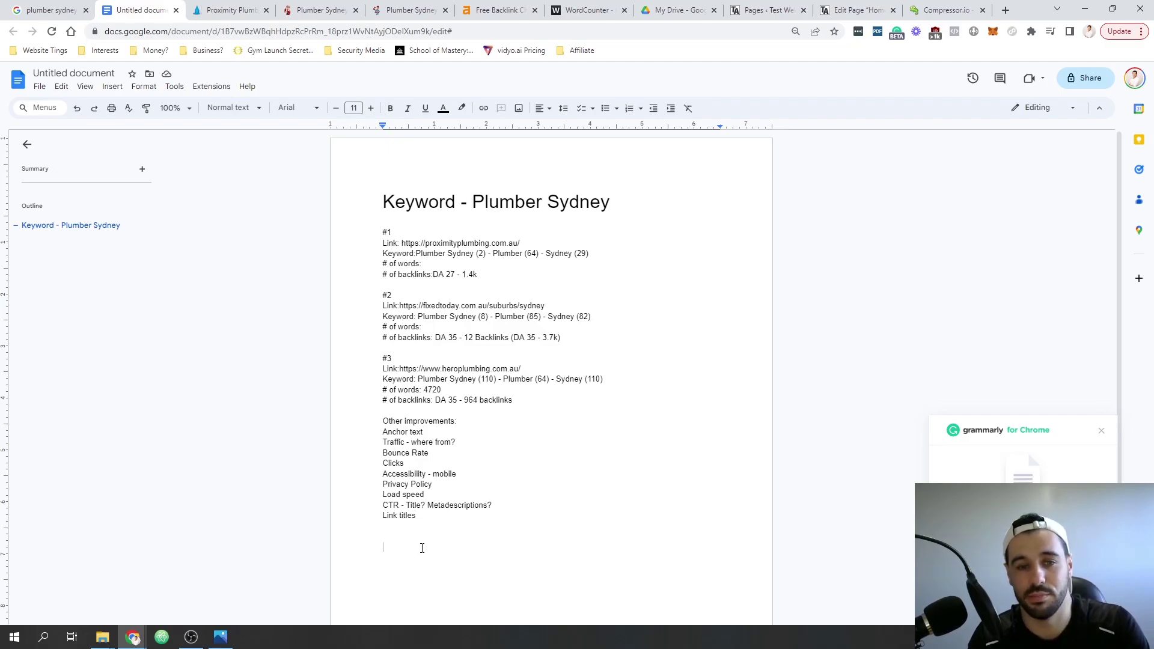
text(Wollongong)
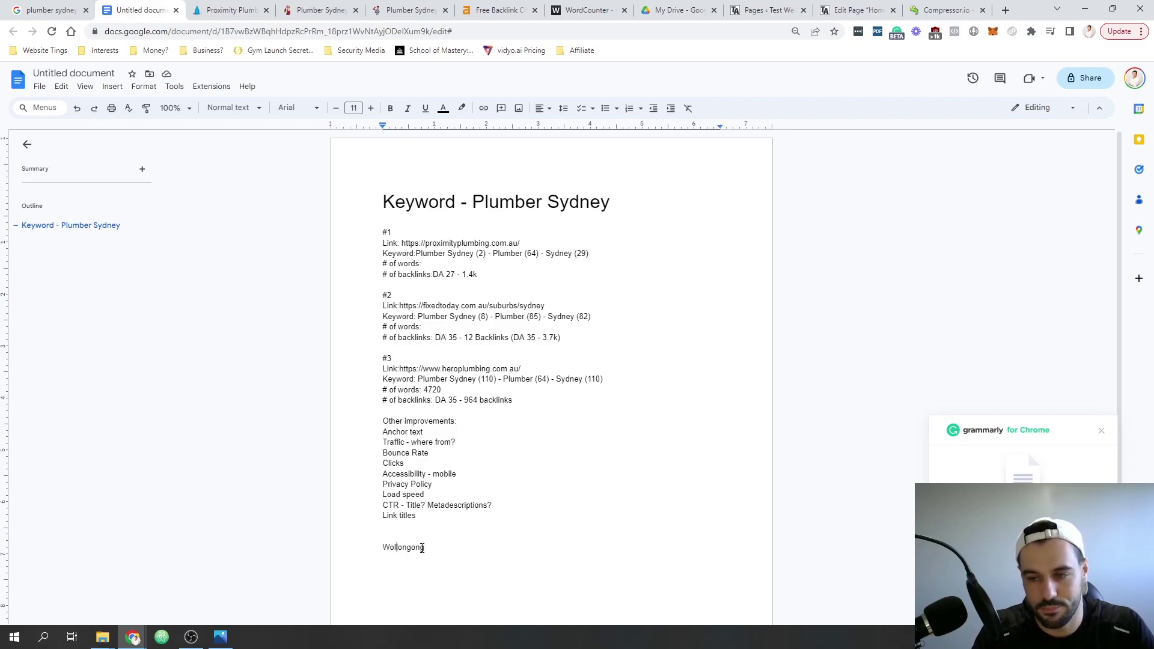
text(Plumbing)
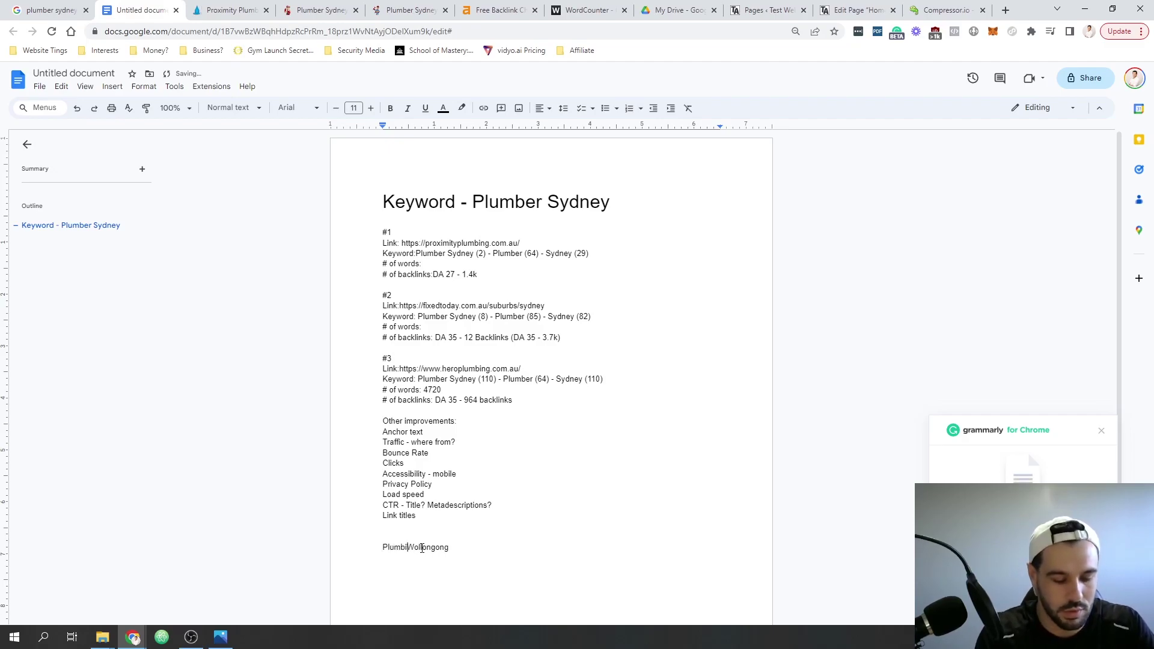
key(Down)
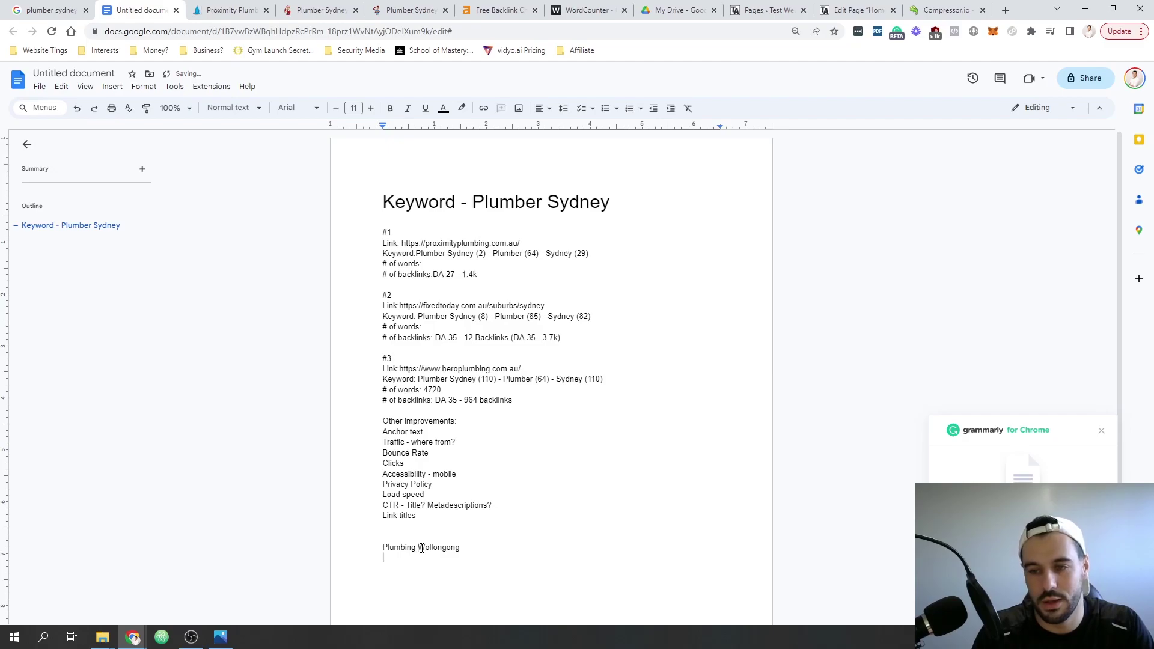
text(Plumber )
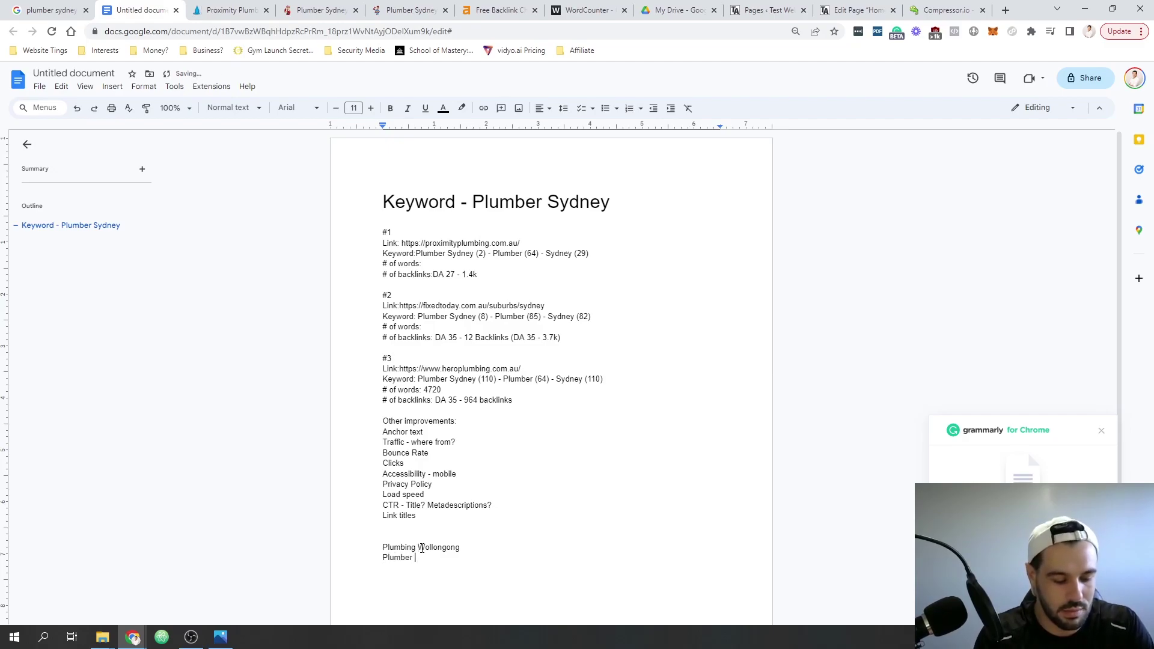
text(Wollongong)
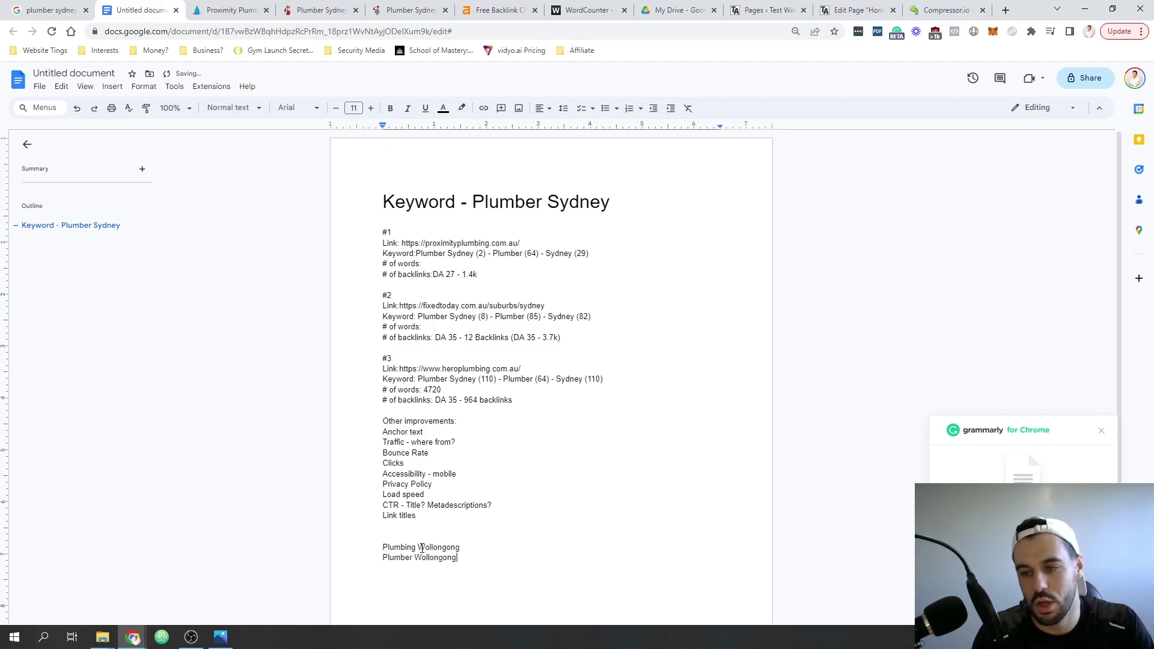
- Add three entries reading "Plumber" below the Plumber Wollongong line, with a page break before the last one
key(Return)
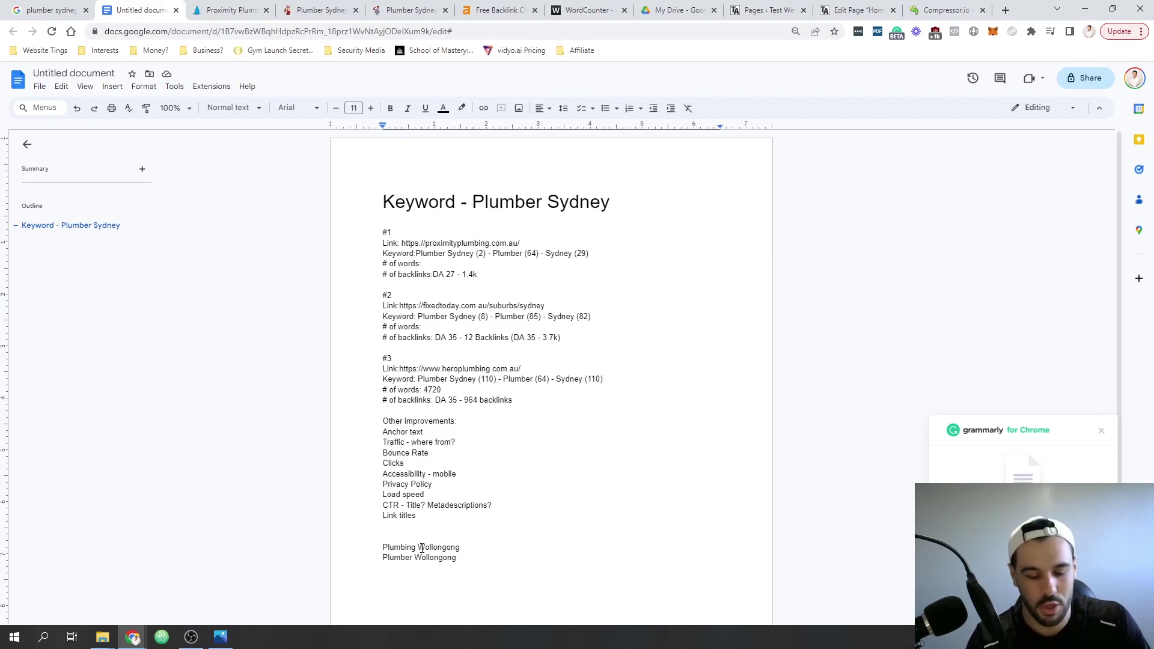
text(Plumber)
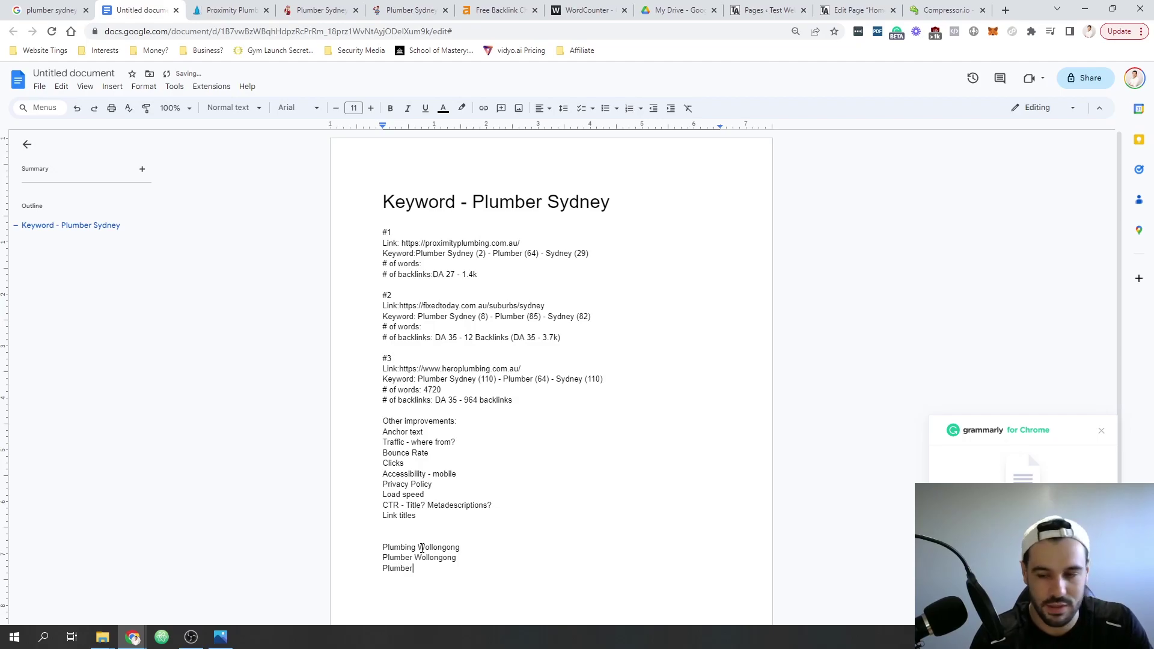
drag(415, 568, 382, 570)
key(BackSpace)
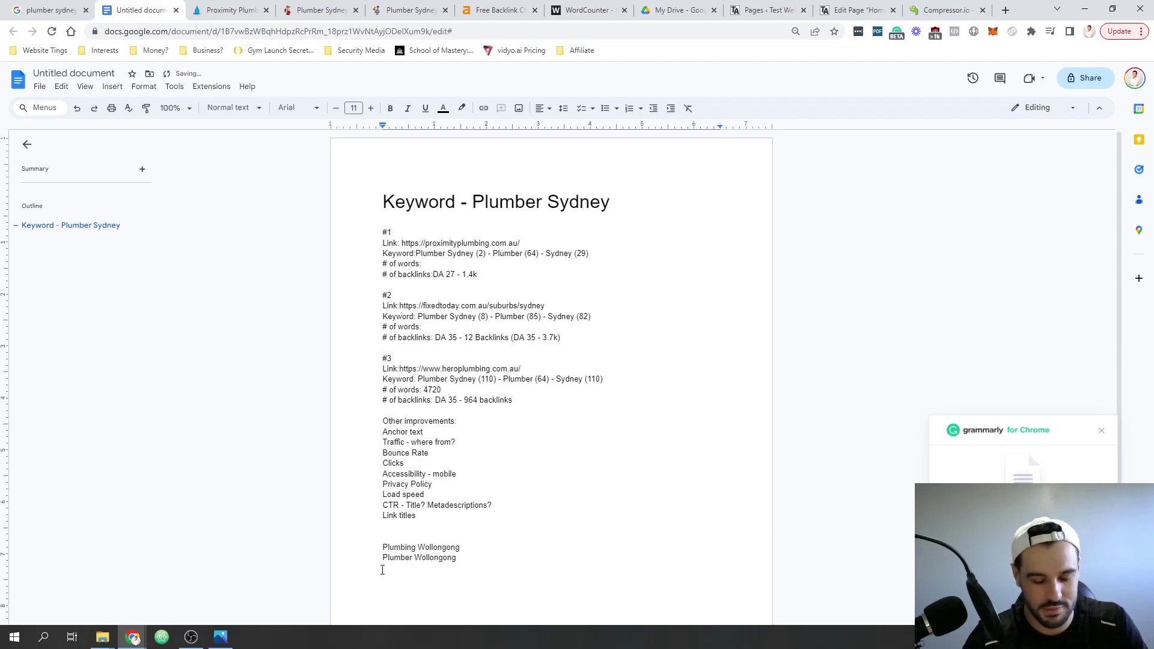
text(Plumber)
key(Return)
text(Plumber)
key(ctrl+Return)
text(Plumber)
- Insert a run of blank lines below Link titles to move the Wollongong keyword list towards the next page
click(387, 346)
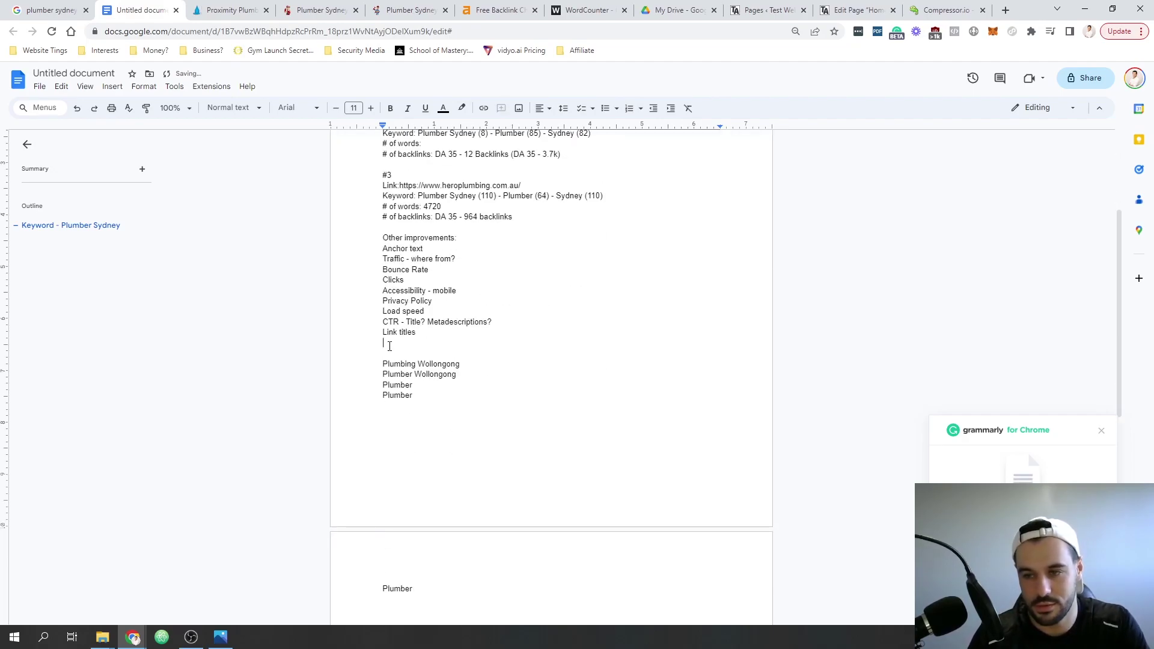
key(Return)
key(Return)
key(Return)
key(Return)
key(Return)
key(Return)
key(Return)
key(Return)
key(Return)
key(Return)
key(Return)
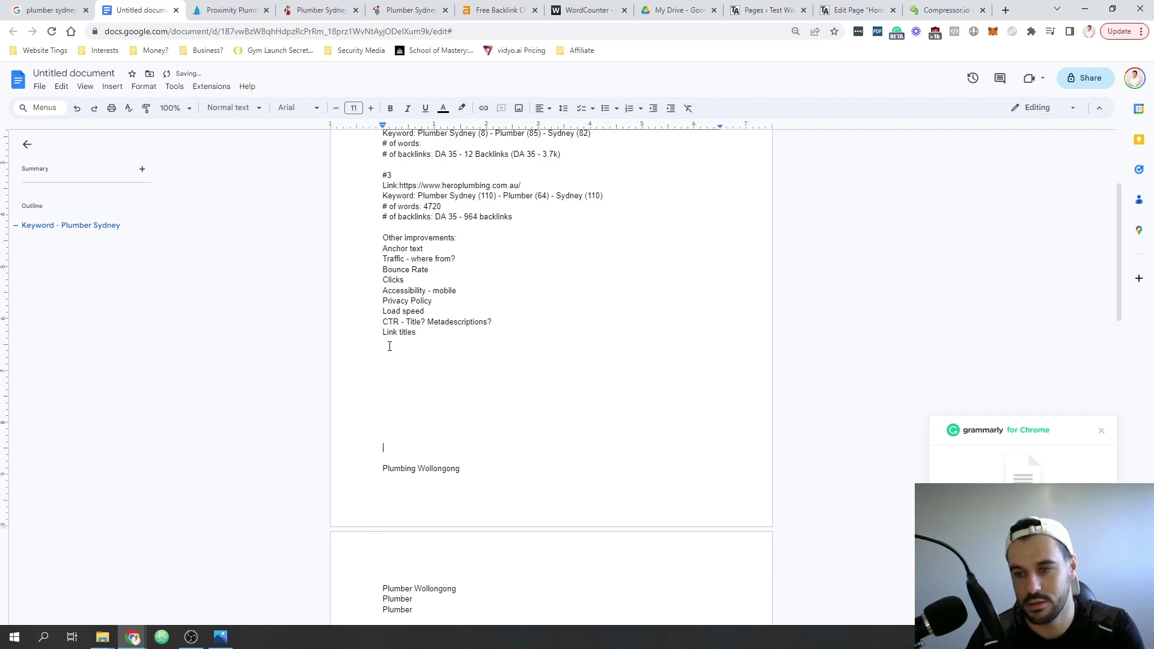
- Extend the keyword list to four consecutive "Plumber" lines below Plumber Wollongong
scroll(444, 469, down, 2)
click(430, 498)
key(Return)
text(Plumber)
scroll(431, 496, up, 3)
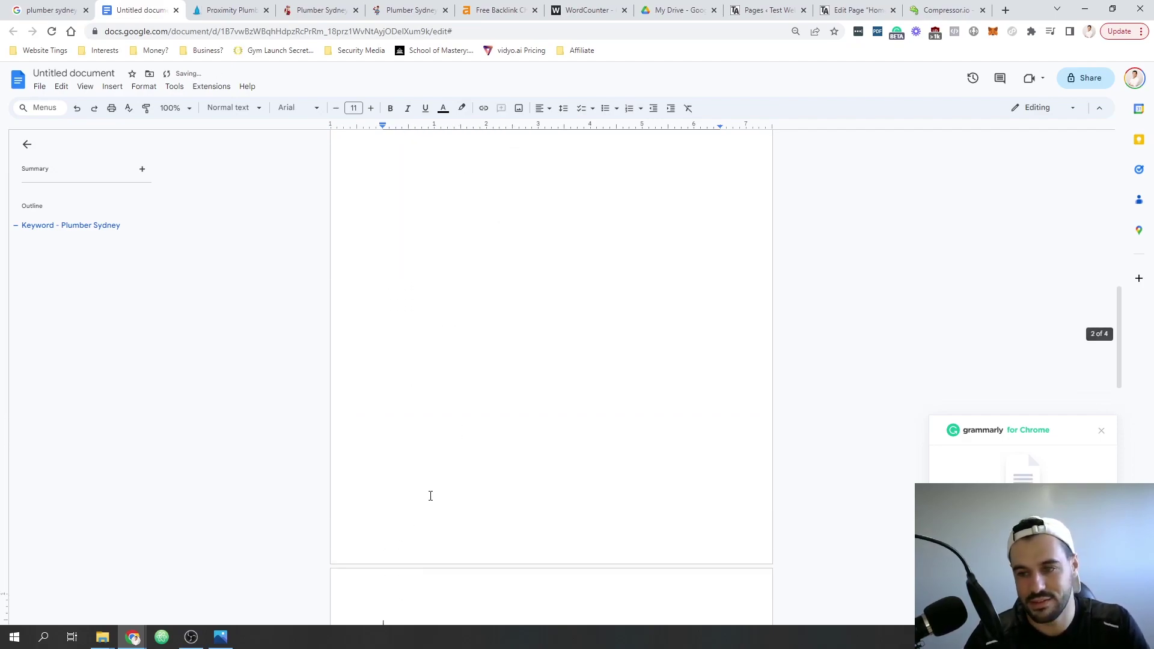
key(Return)
text(Plumber)
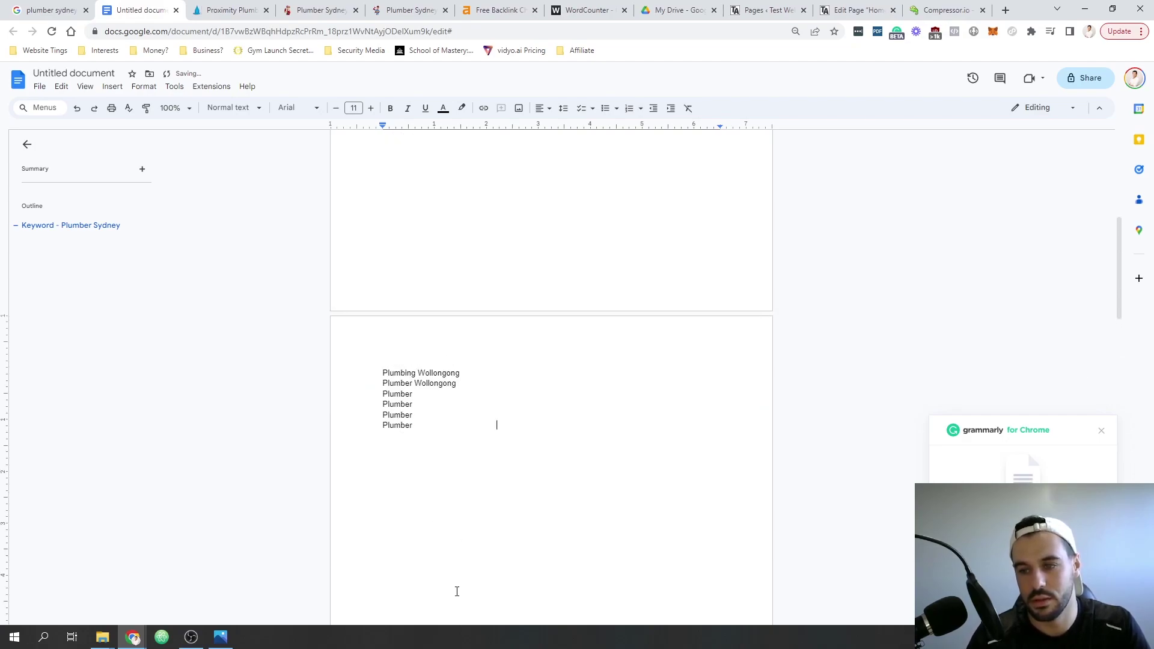
- Complete the first three bare Plumber lines with the suburbs Corrimal, Towradgi and Unanderra
click(427, 427)
click(422, 394)
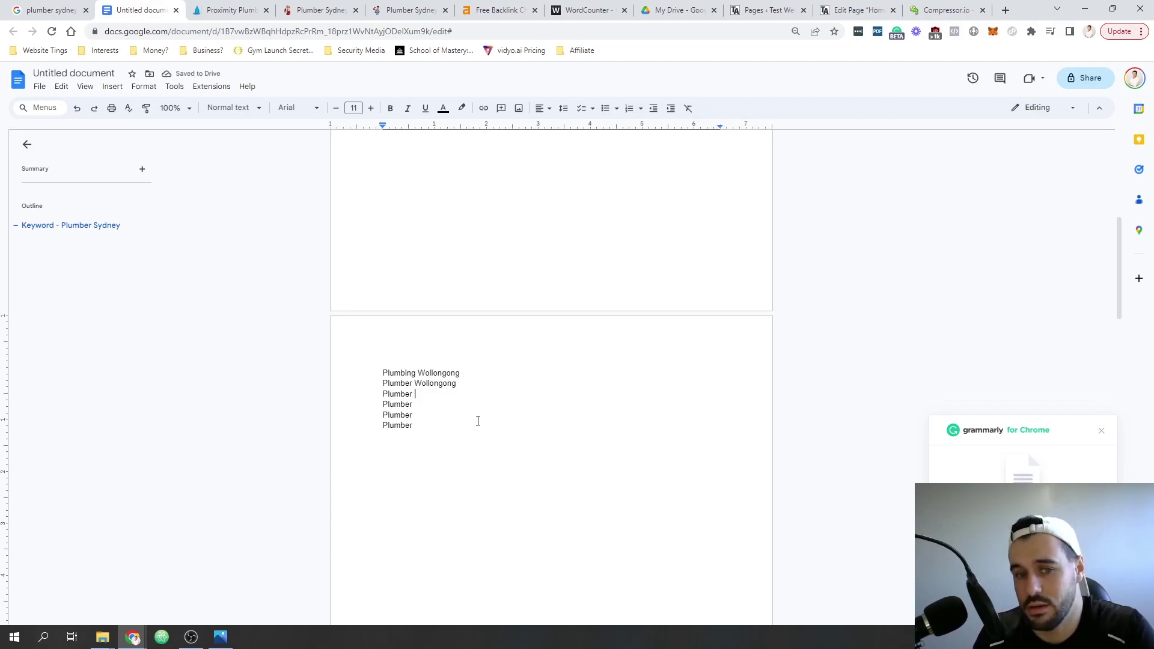
text(Corrimal Plumber )
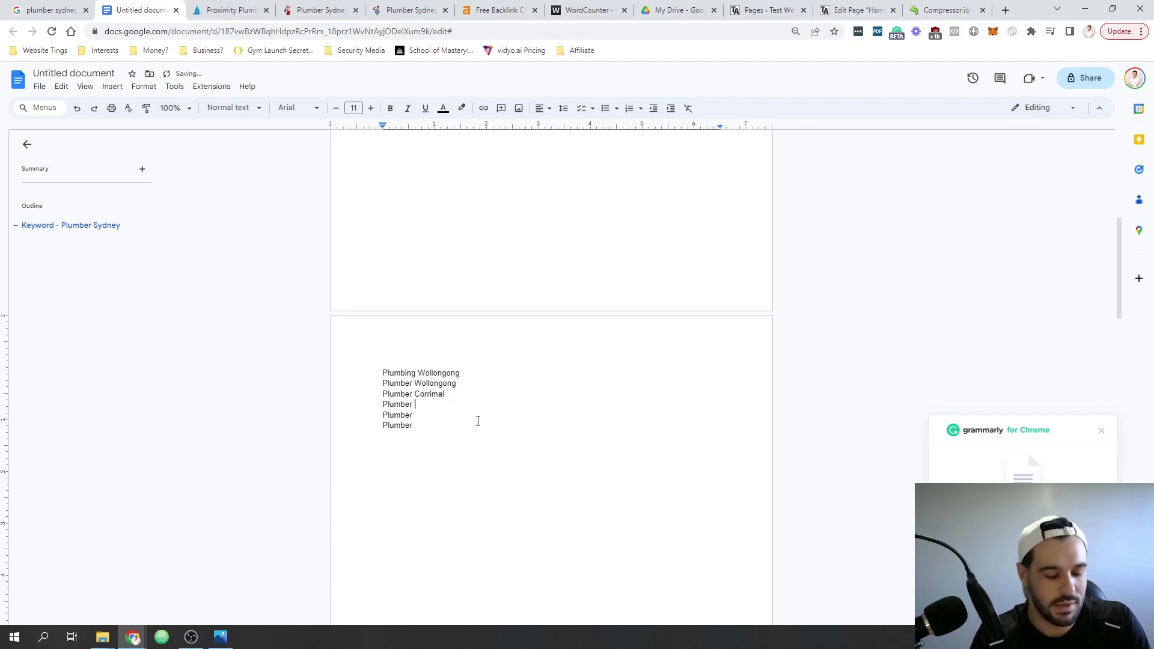
text(Towradgi Plumber )
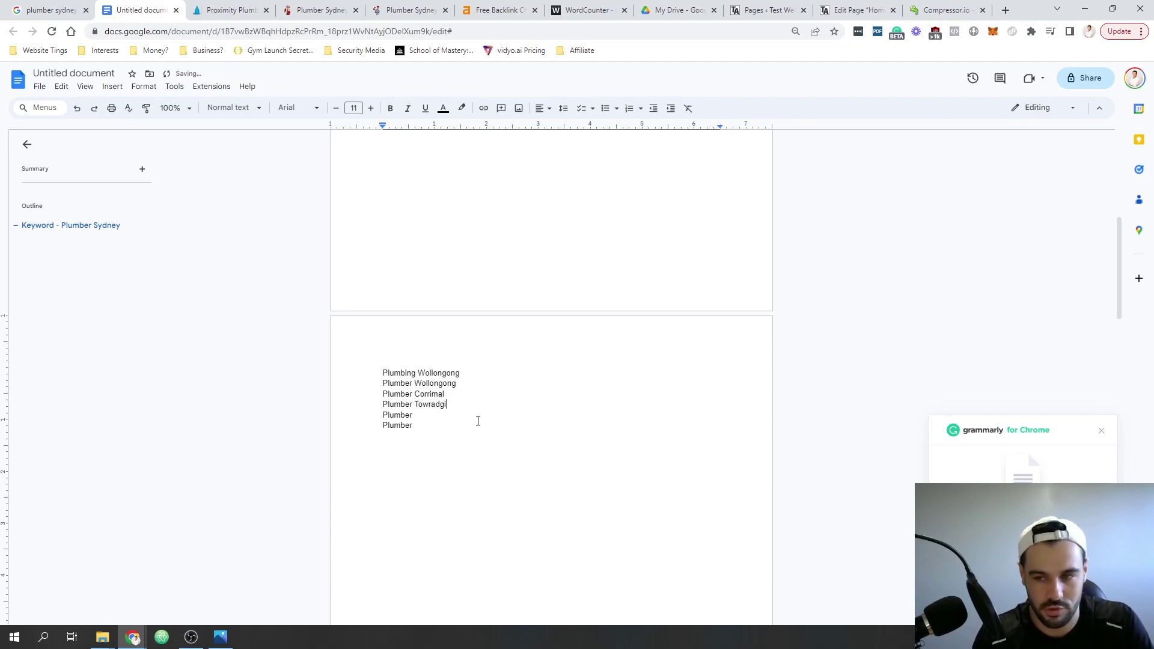
text(Unanderra)
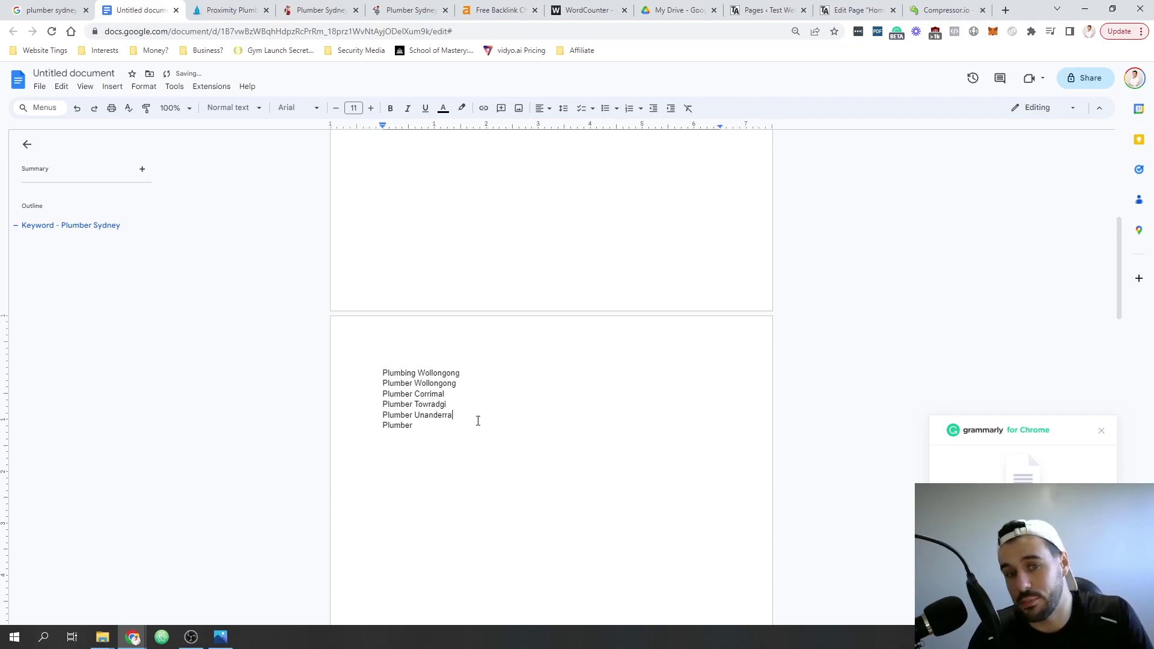
- Append 1,000 to the Plumbing Wollongong line and 30, 40 and 70 to the Corrimal, Towradgi and Unanderra lines, each after a hyphen
scroll(495, 405, up, 2)
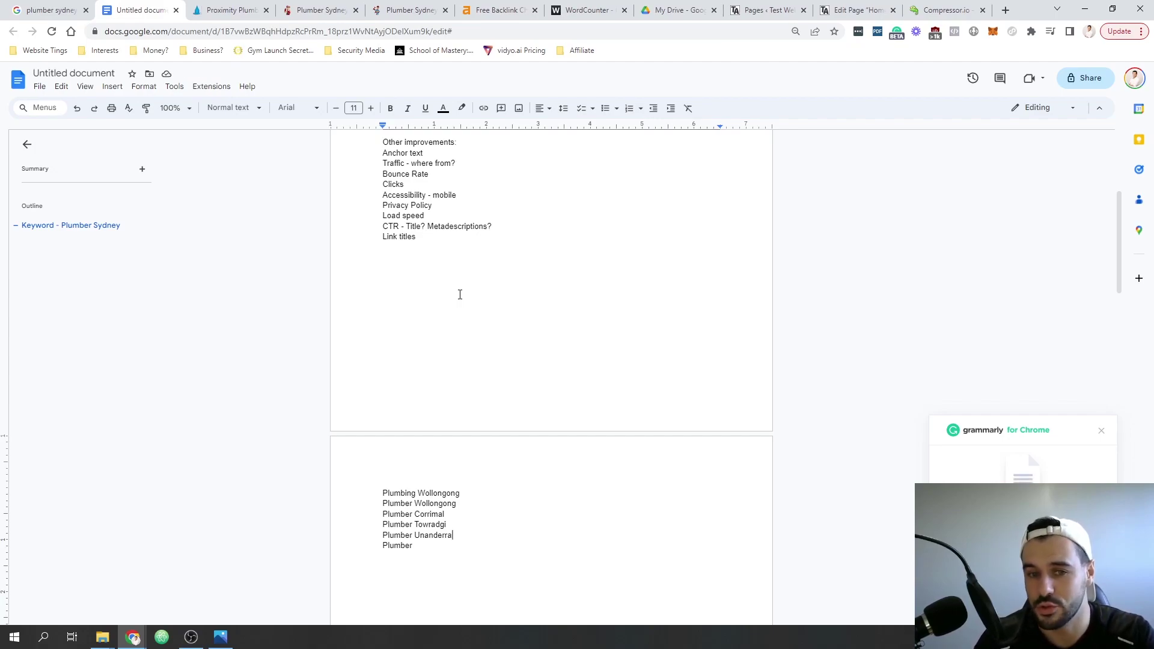
click(466, 498)
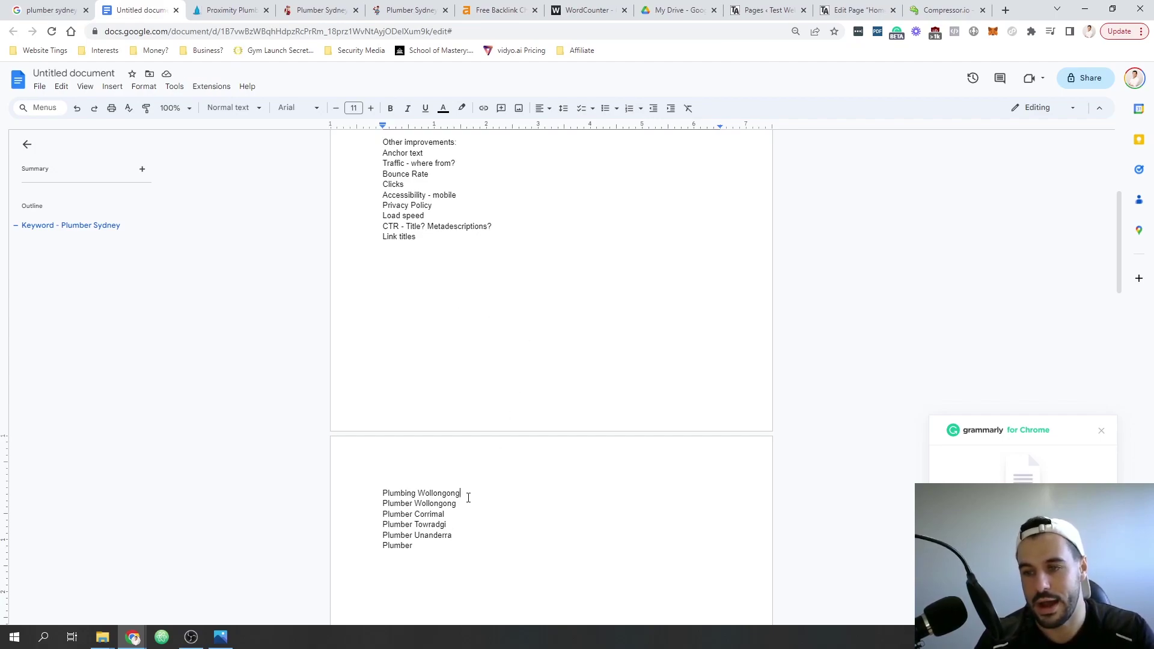
text(- 1)
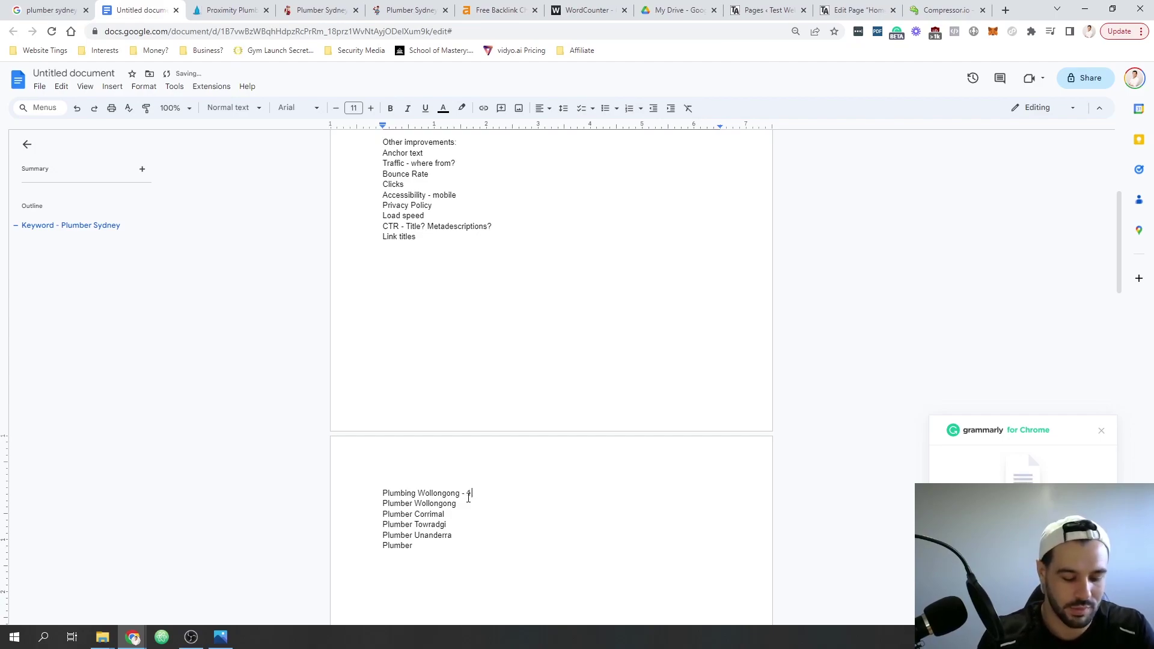
text(.0000)
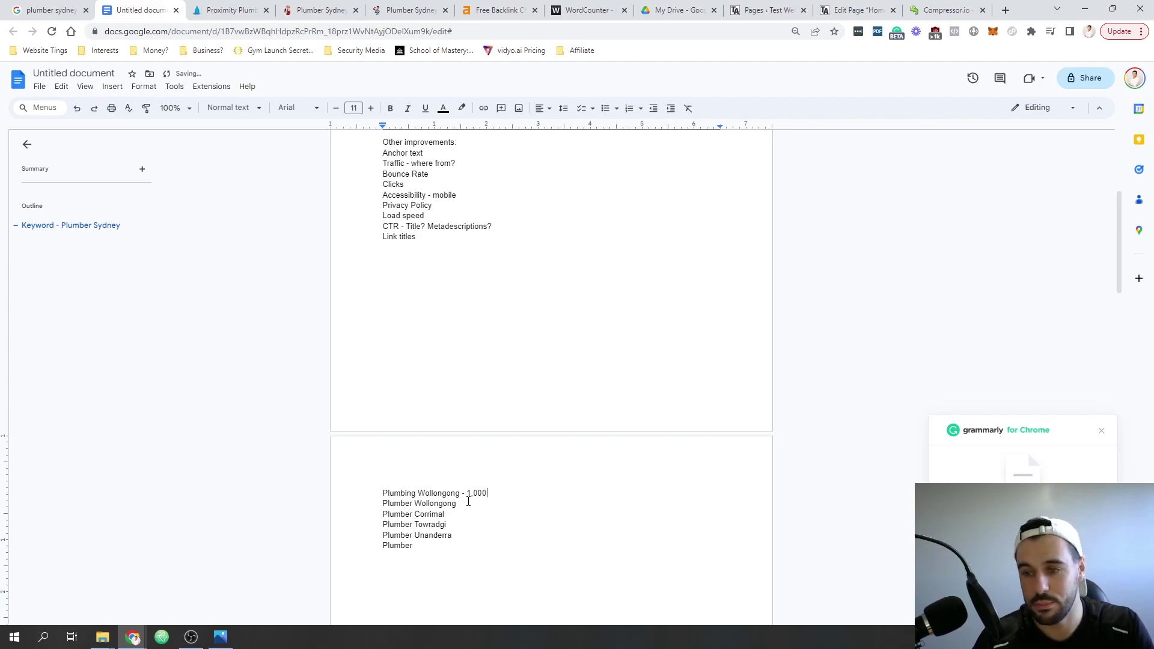
click(452, 515)
text(-)
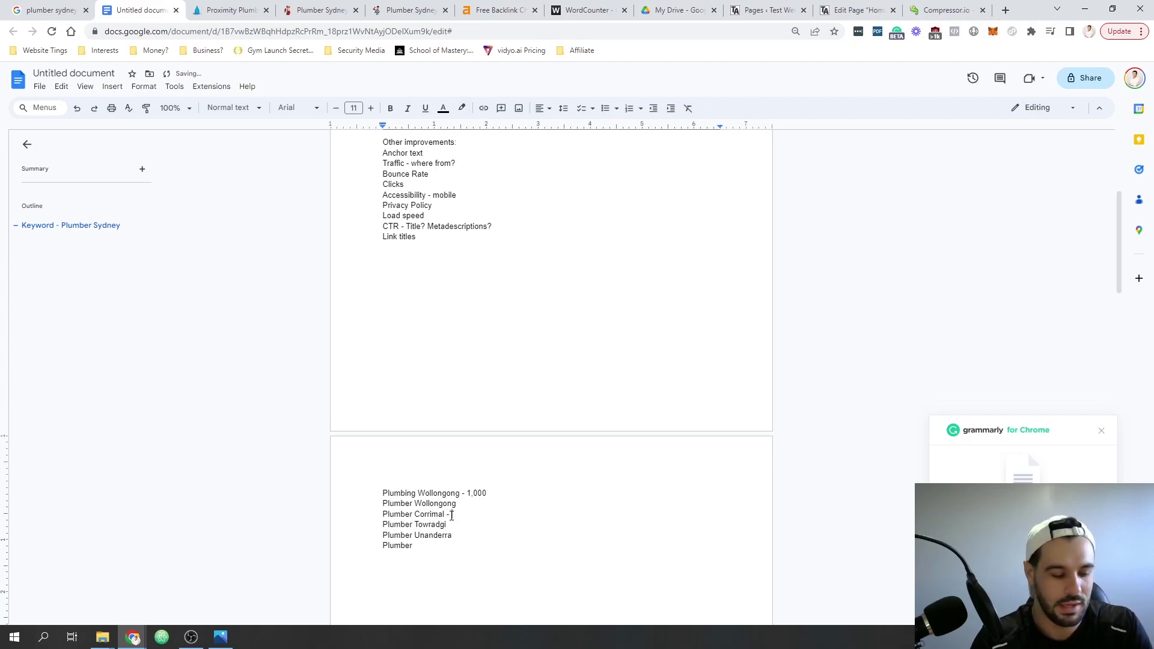
text( 30)
text( - 40)
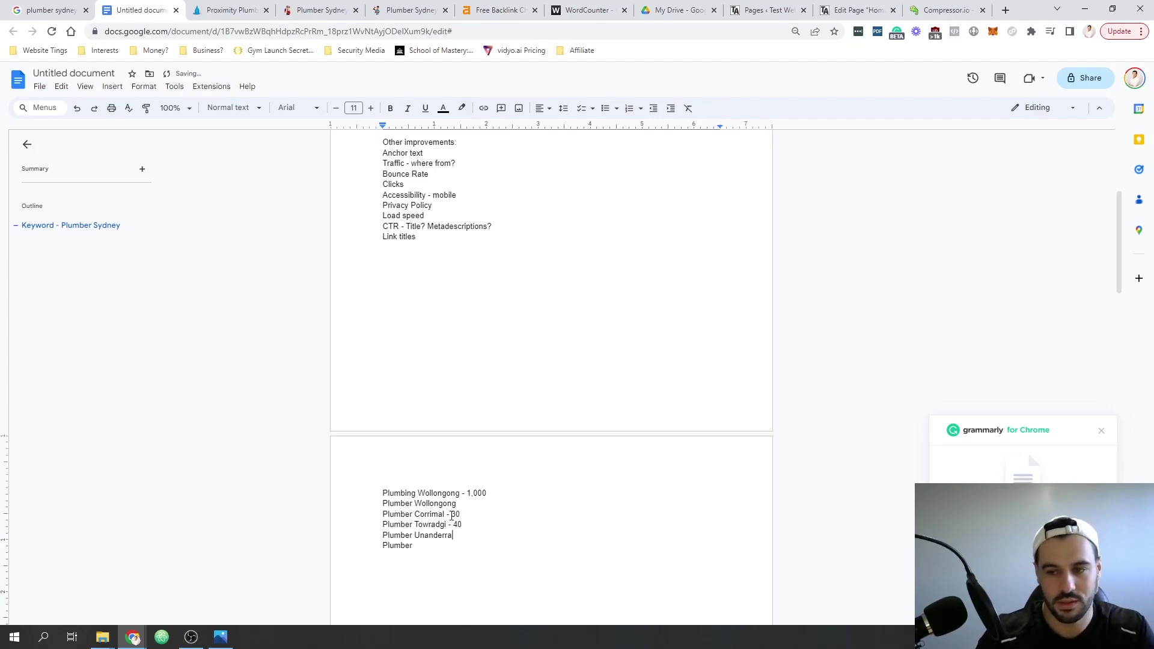
text( - 70)
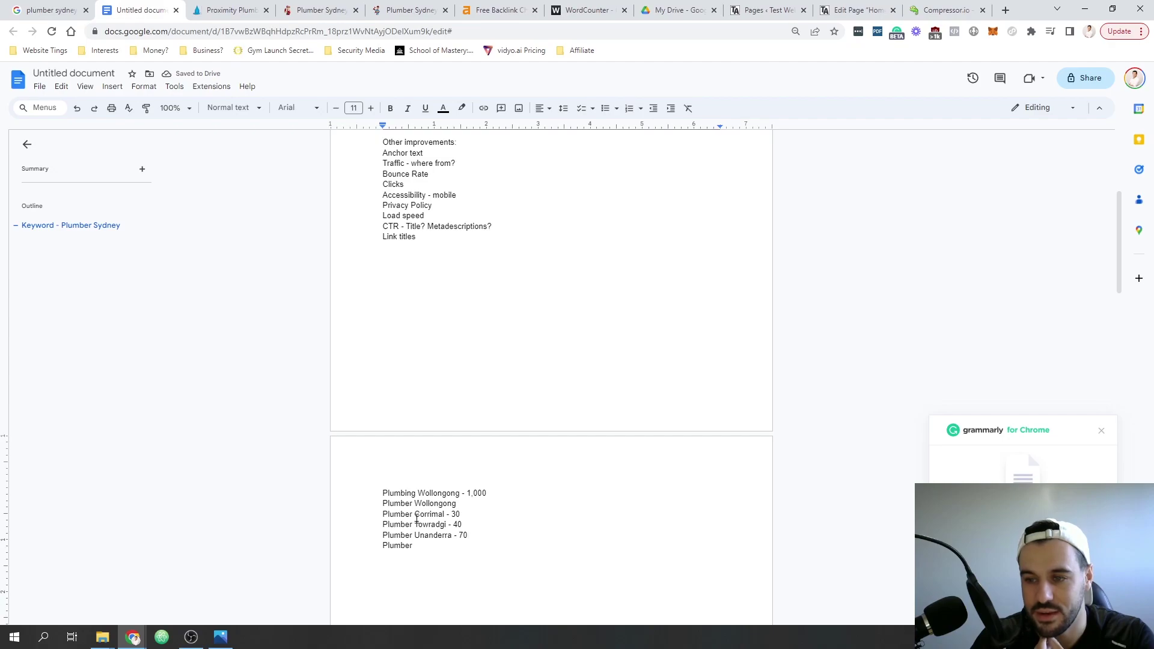
- Compare the figure on the Plumbing Wollongong line with those of the three suburb keywords
drag(385, 514, 475, 540)
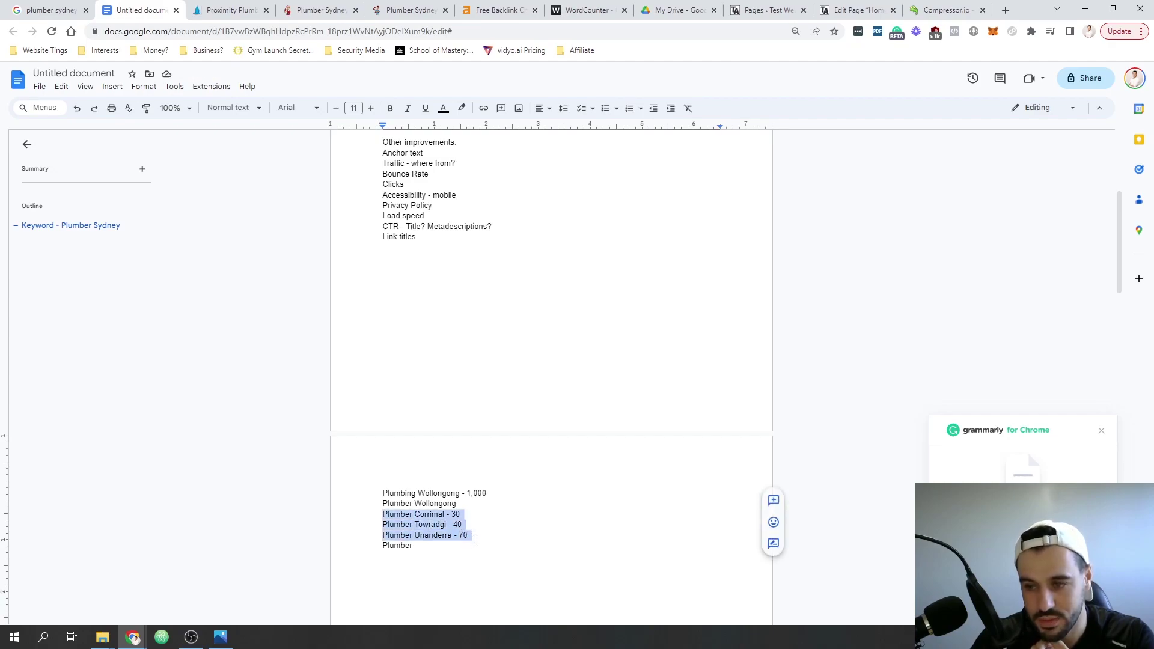
drag(374, 490, 497, 492)
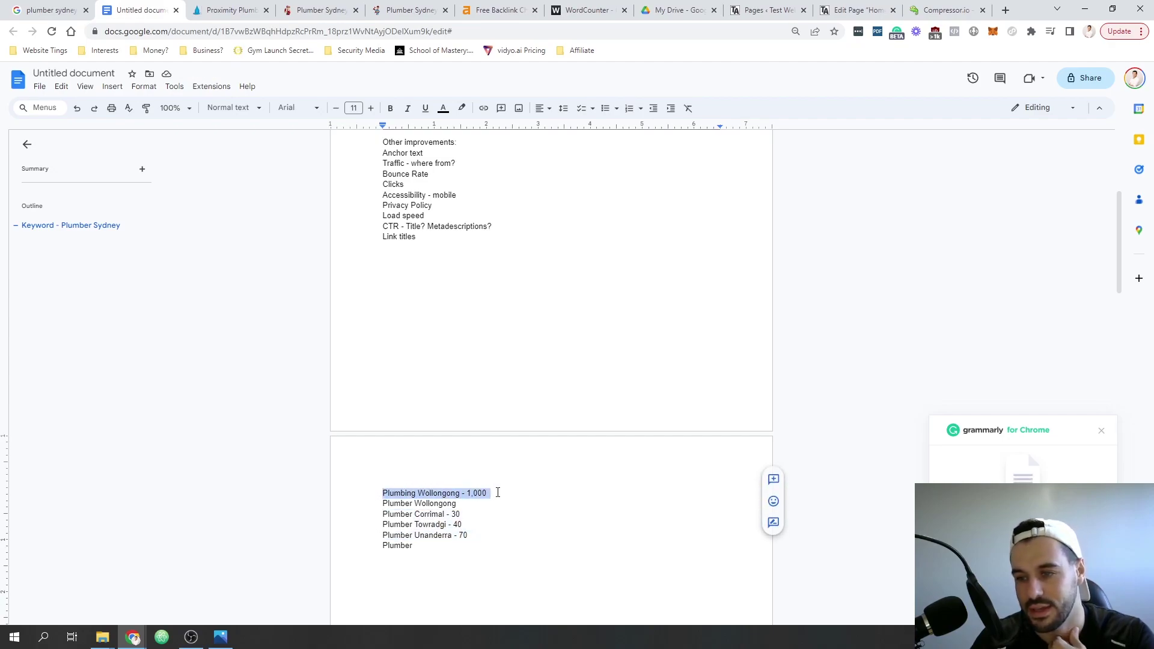
click(500, 492)
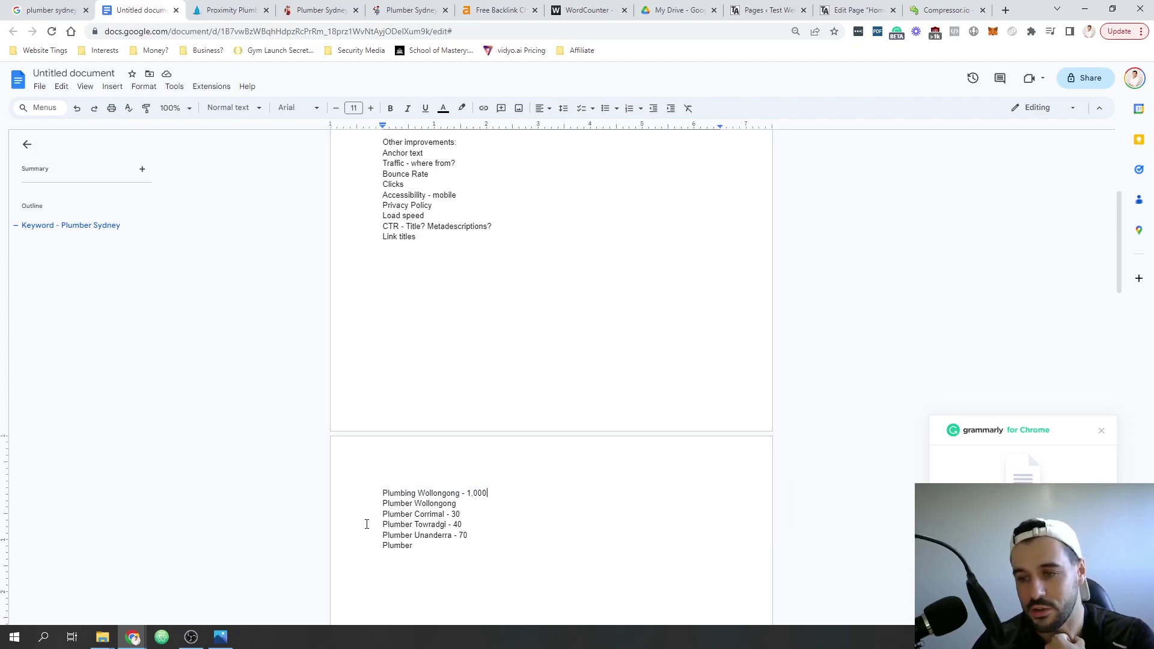
drag(383, 510, 474, 536)
click(473, 534)
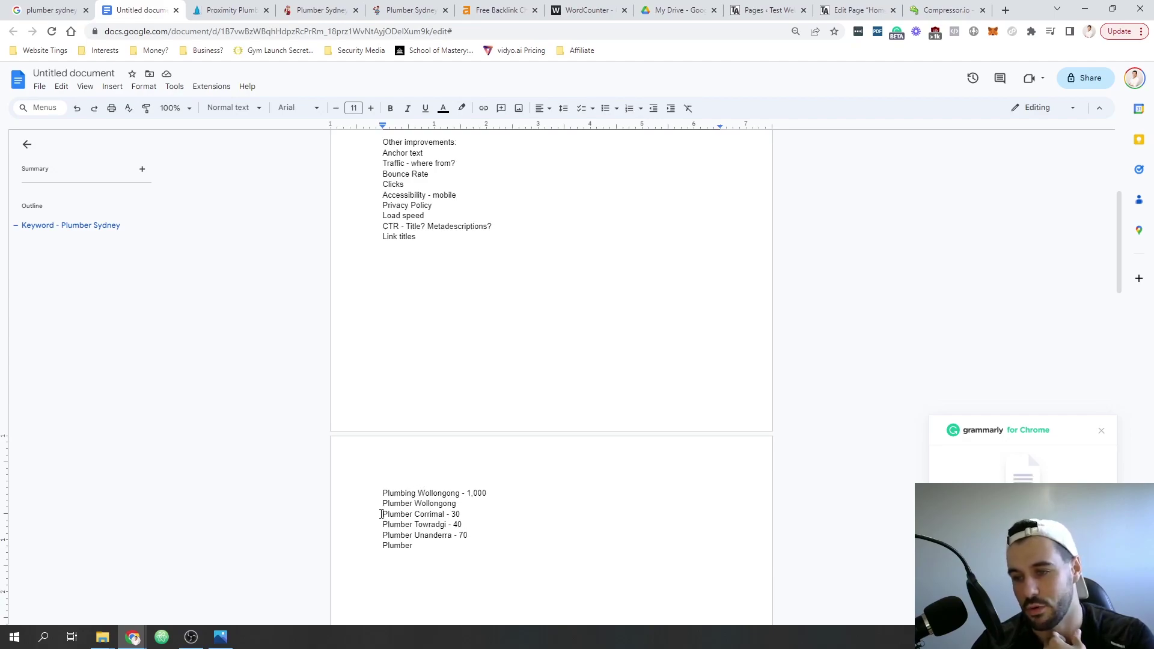
drag(386, 518, 475, 539)
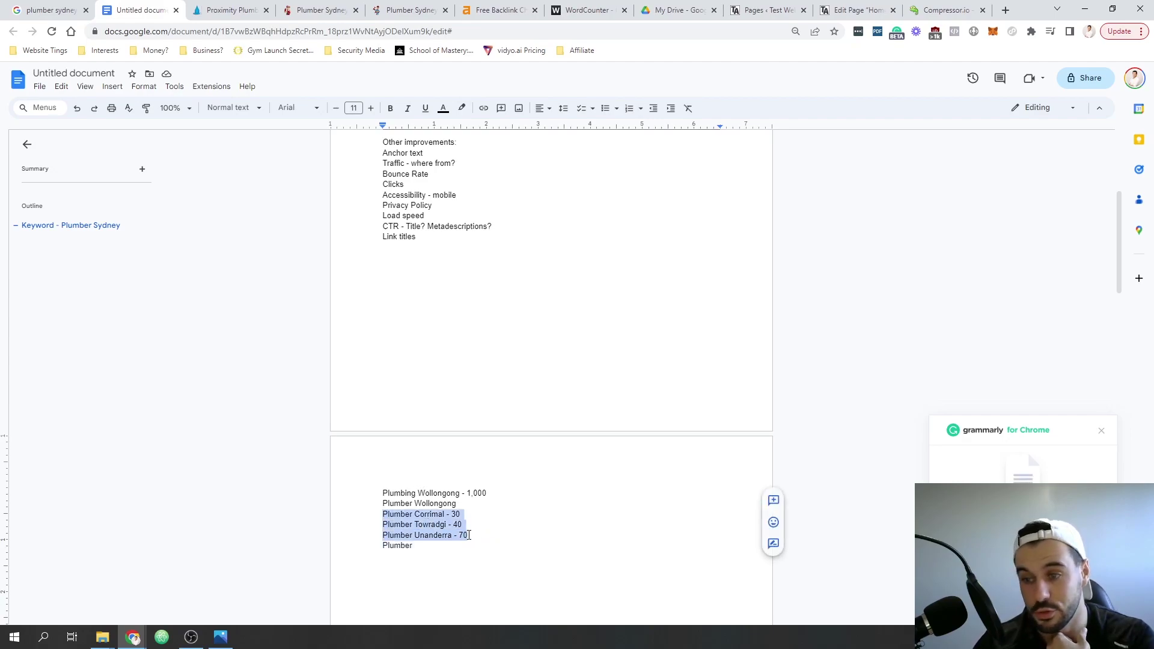
scroll(471, 536, down, 1)
drag(378, 434, 495, 426)
click(495, 426)
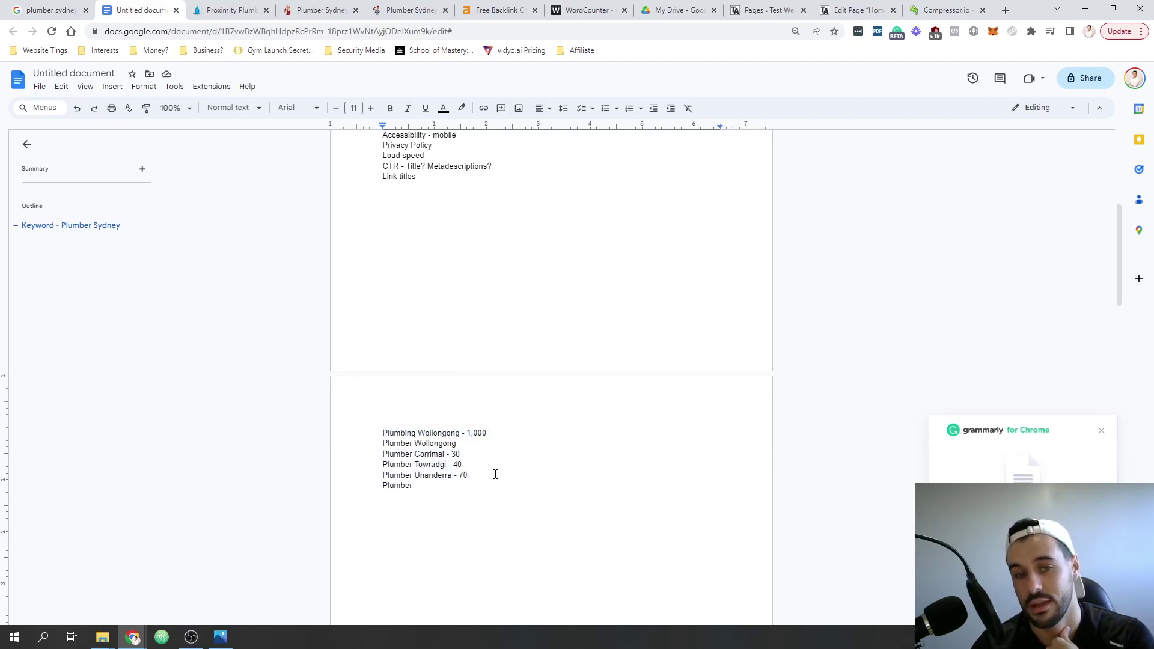
- Review the Plumber Sydney competitor notes, and examine the suburb keywords with attention to Plumber Corrimal
scroll(493, 473, up, 6)
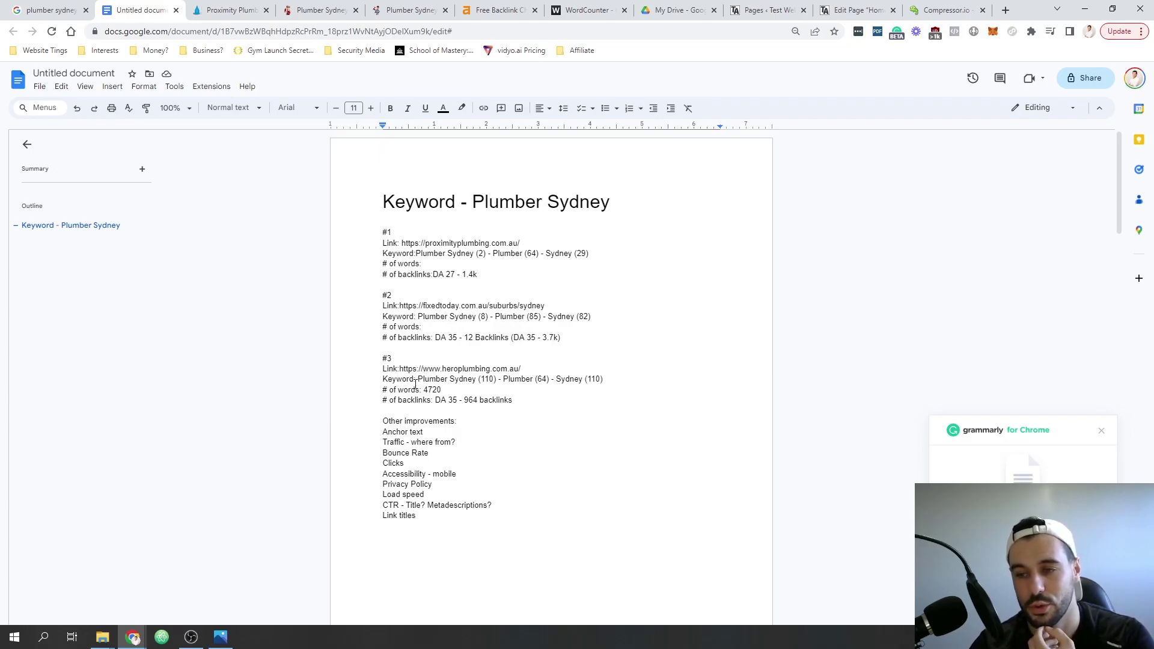
scroll(416, 384, down, 8)
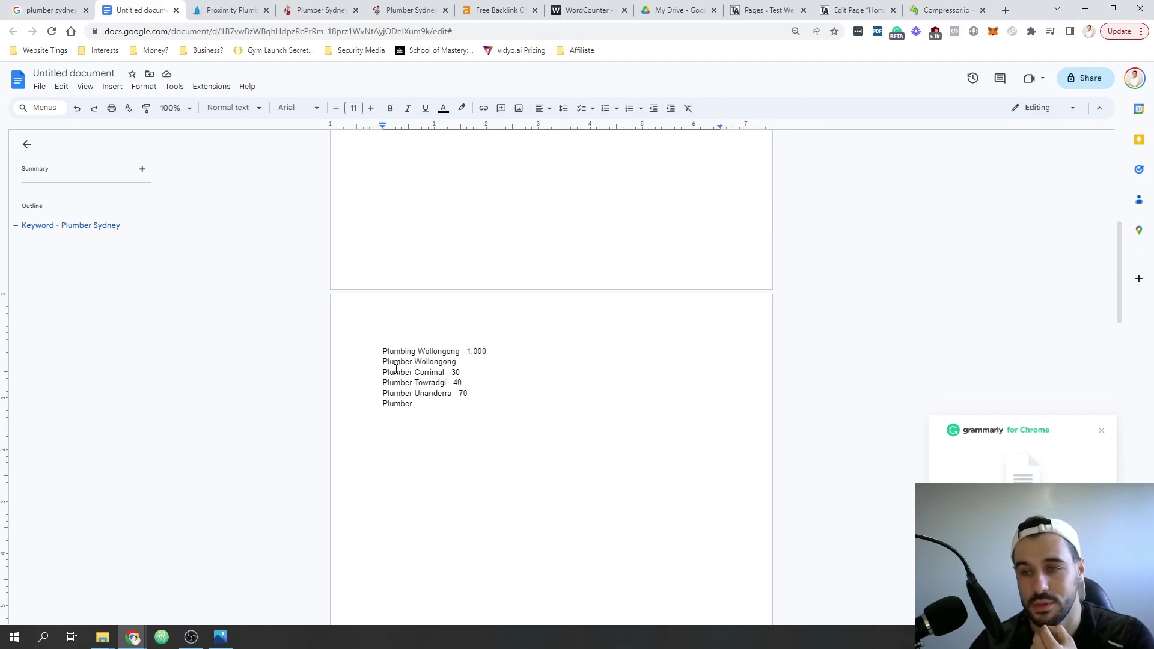
drag(380, 358, 473, 396)
click(387, 361)
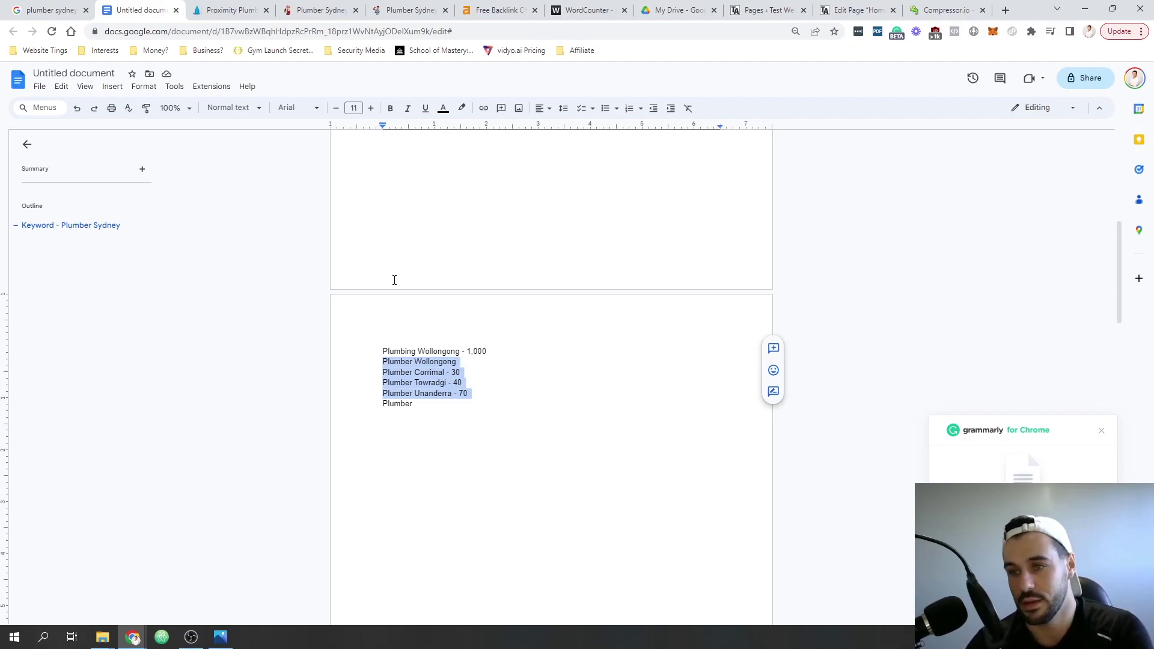
click(430, 365)
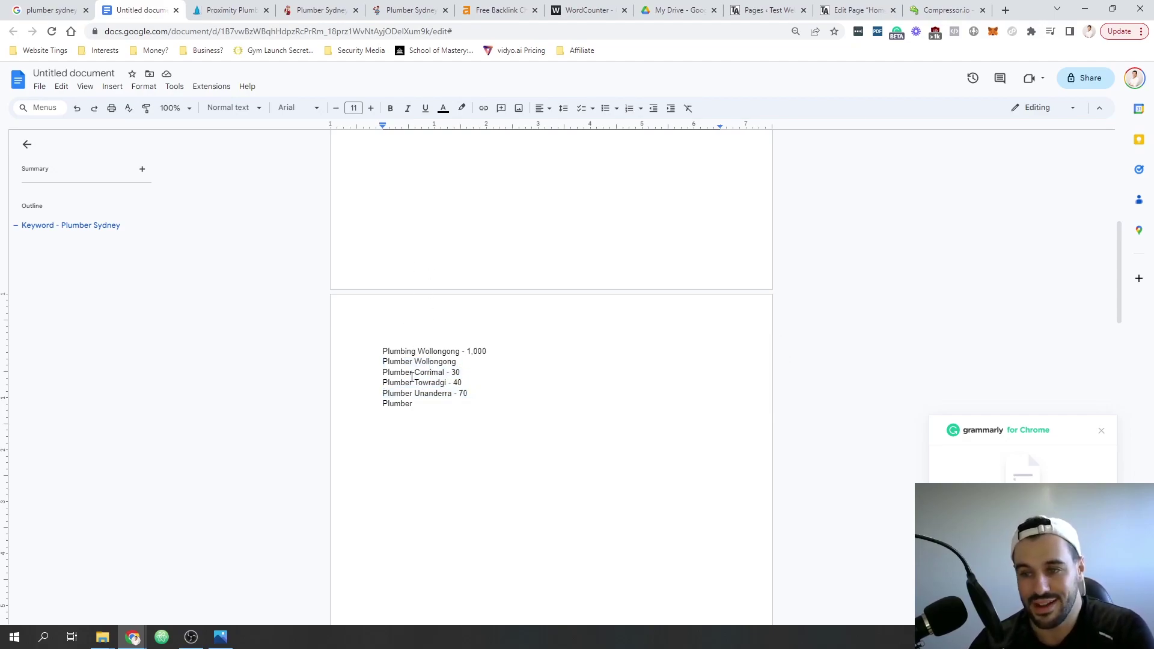
drag(379, 372, 446, 372)
click(446, 372)
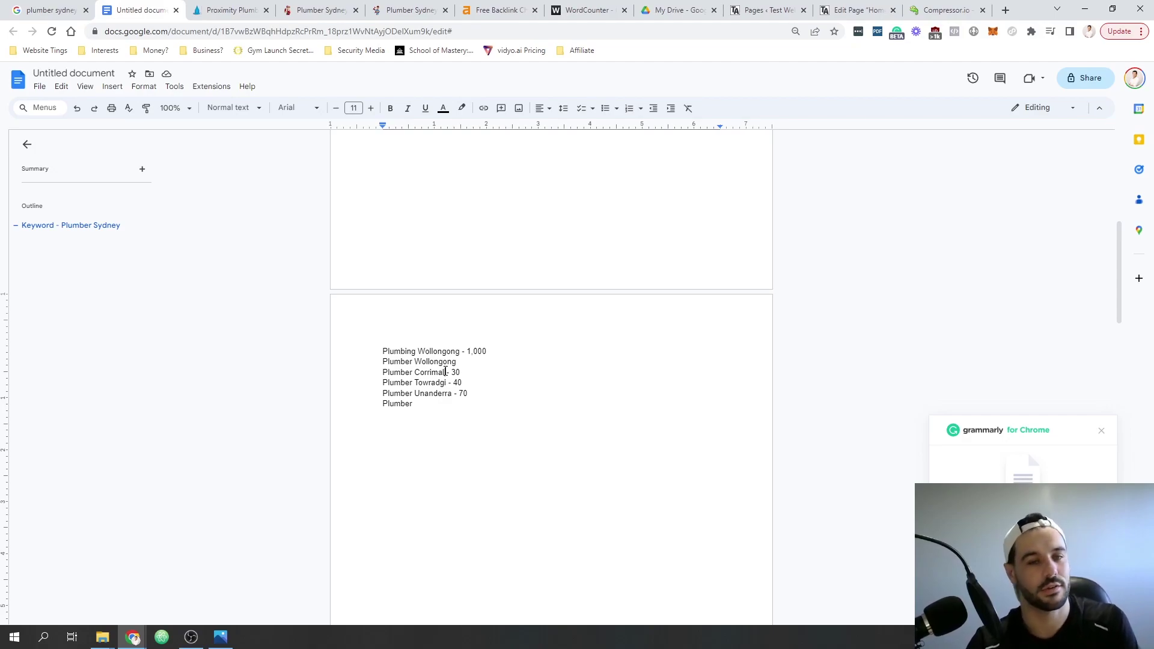
double_click(404, 374)
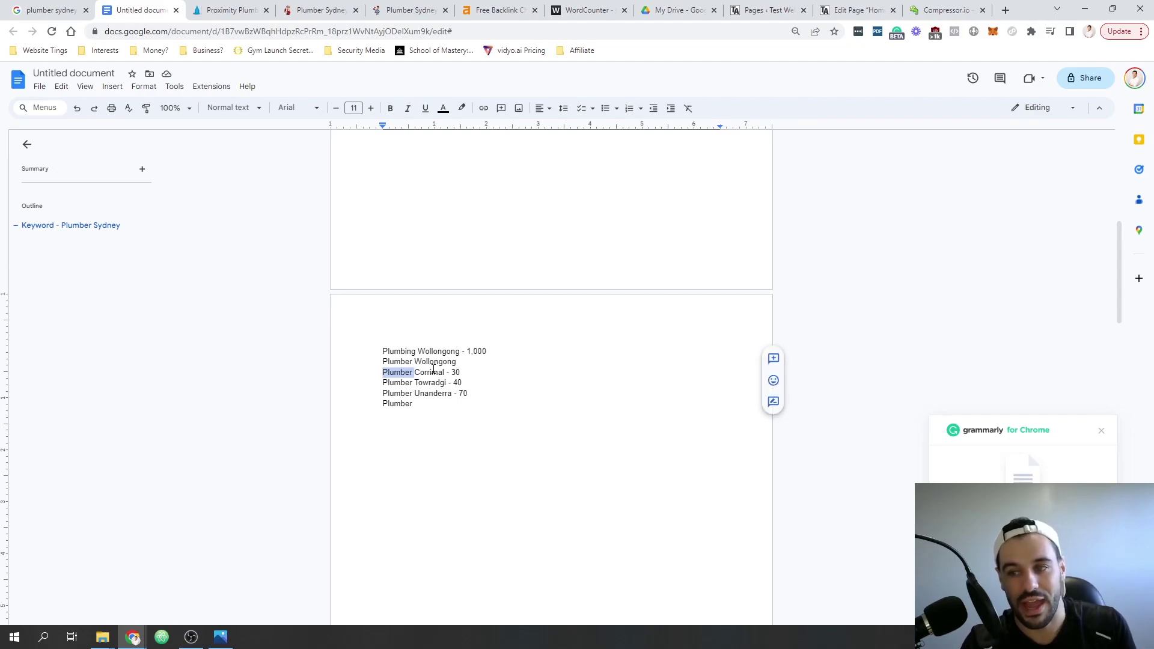
double_click(432, 372)
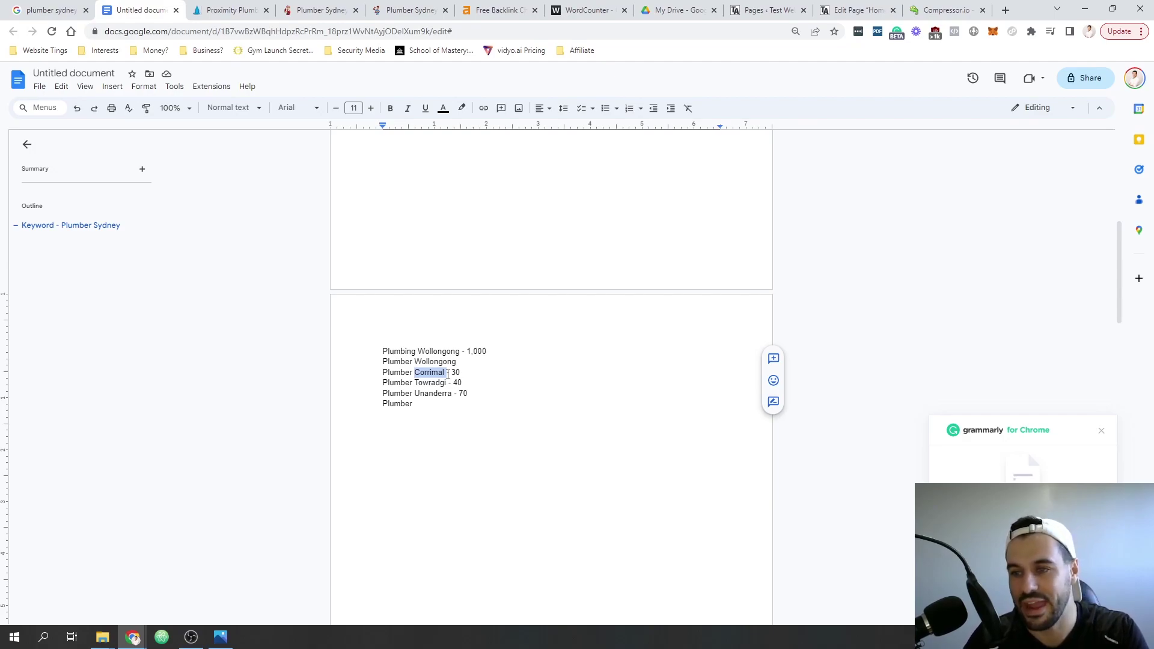
click(450, 374)
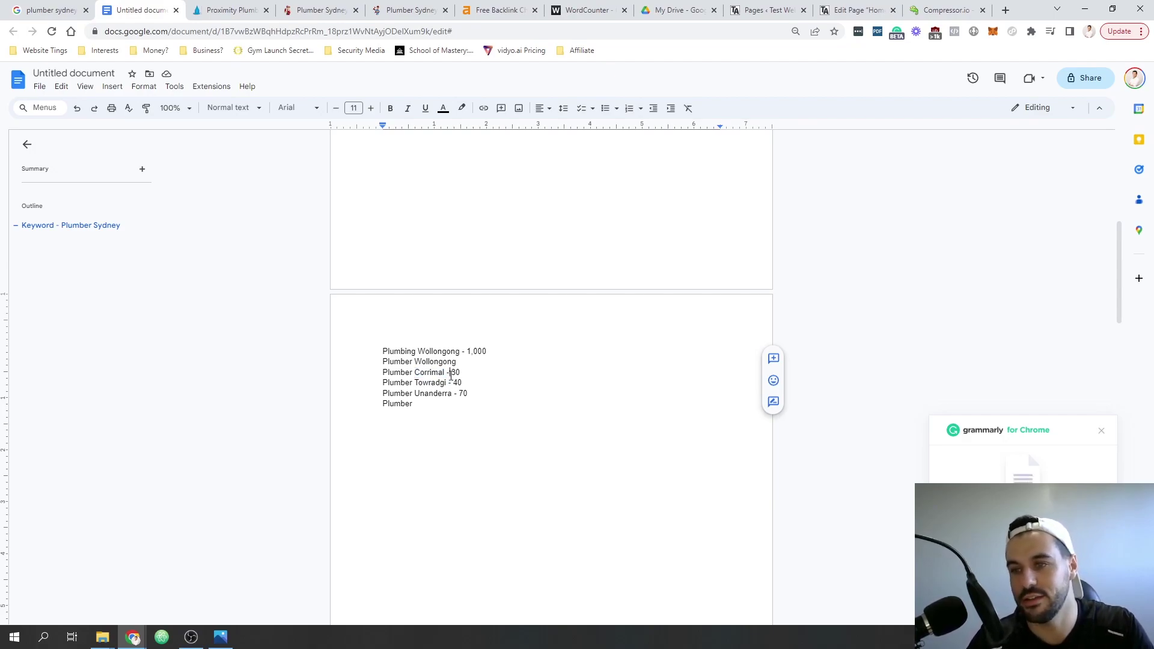
- Switch to the WordPress Pages list, and create and publish a new page titled "Plumber Corrimal"
click(761, 9)
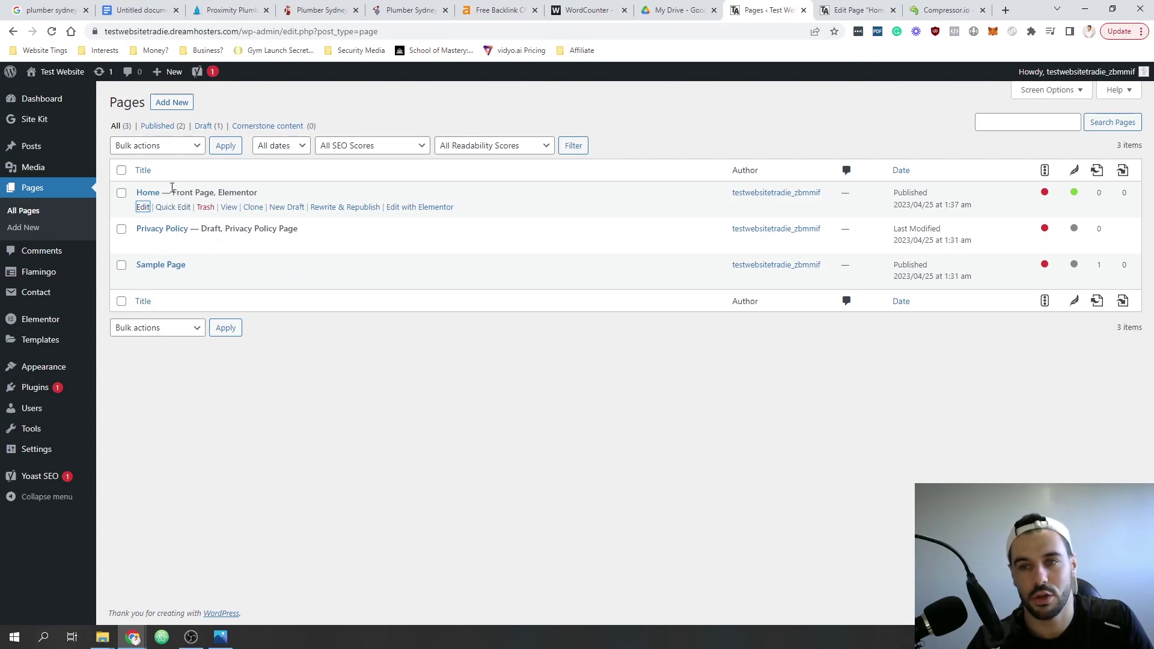
click(184, 102)
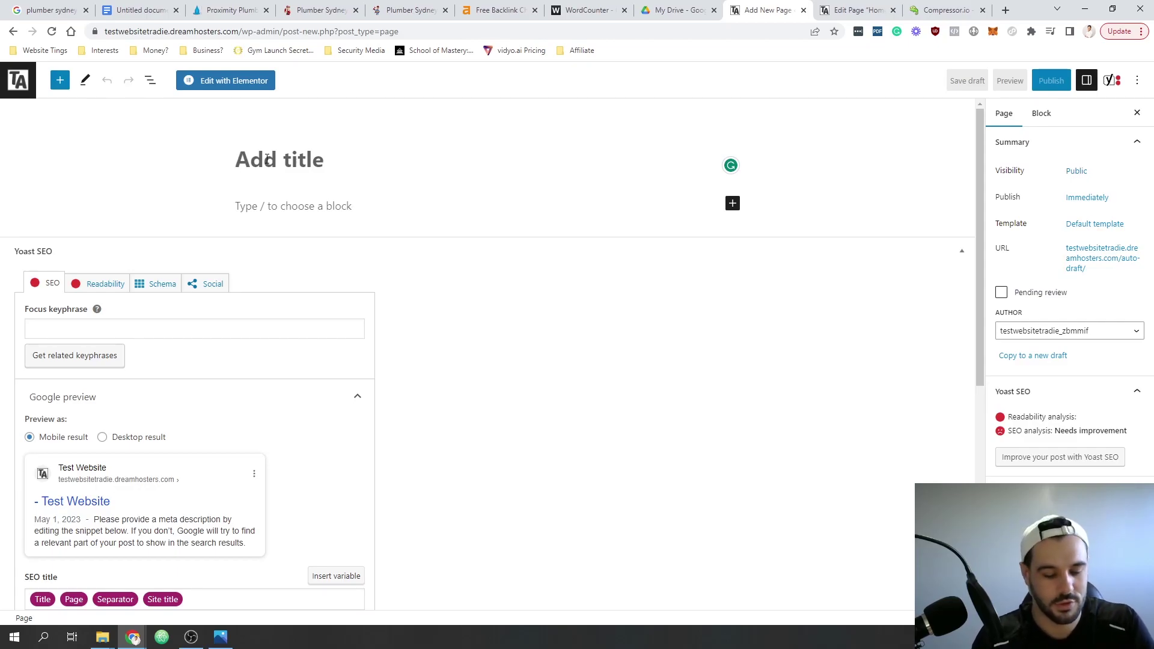
text(Plum)
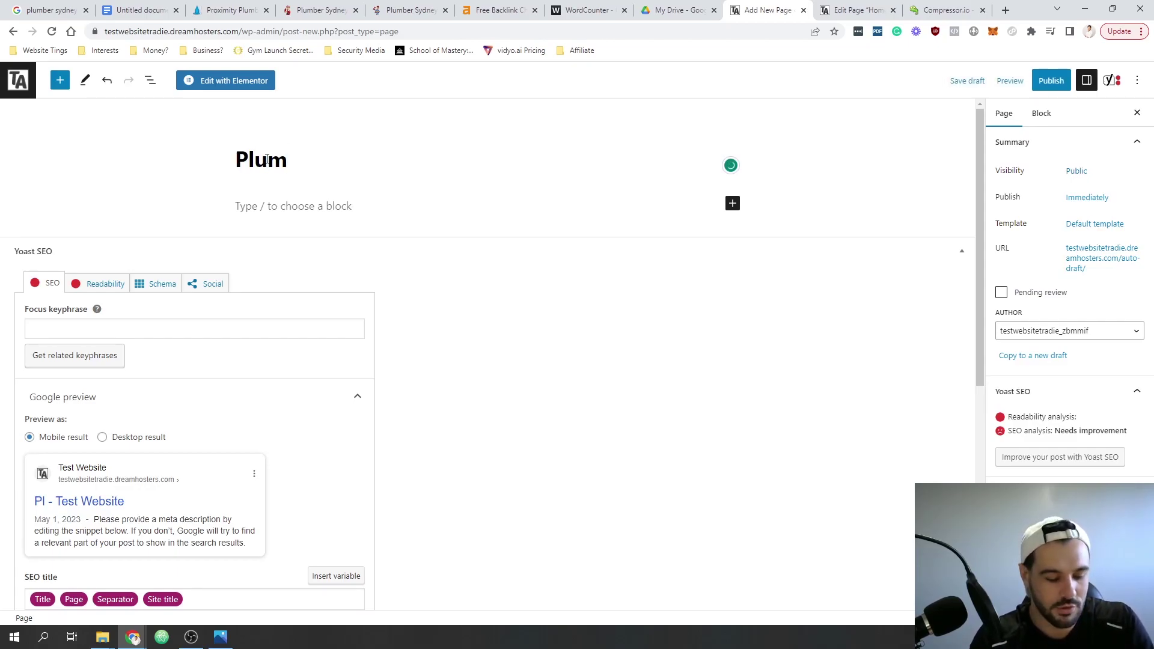
text(ber Corrimal)
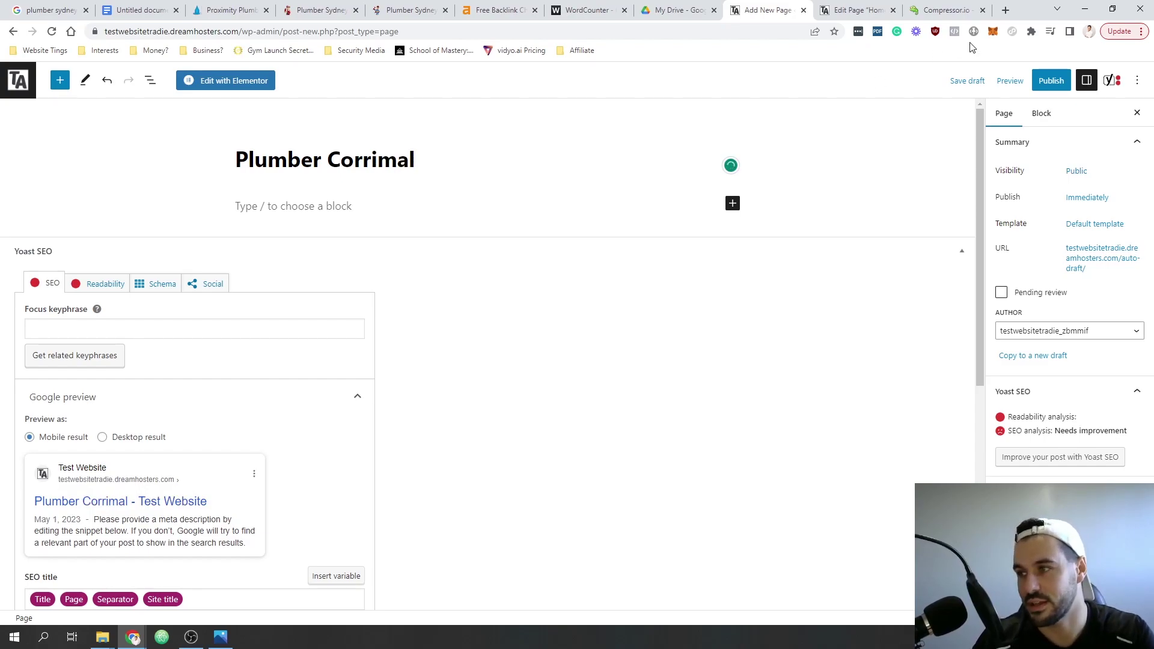
click(1050, 80)
click(1049, 83)
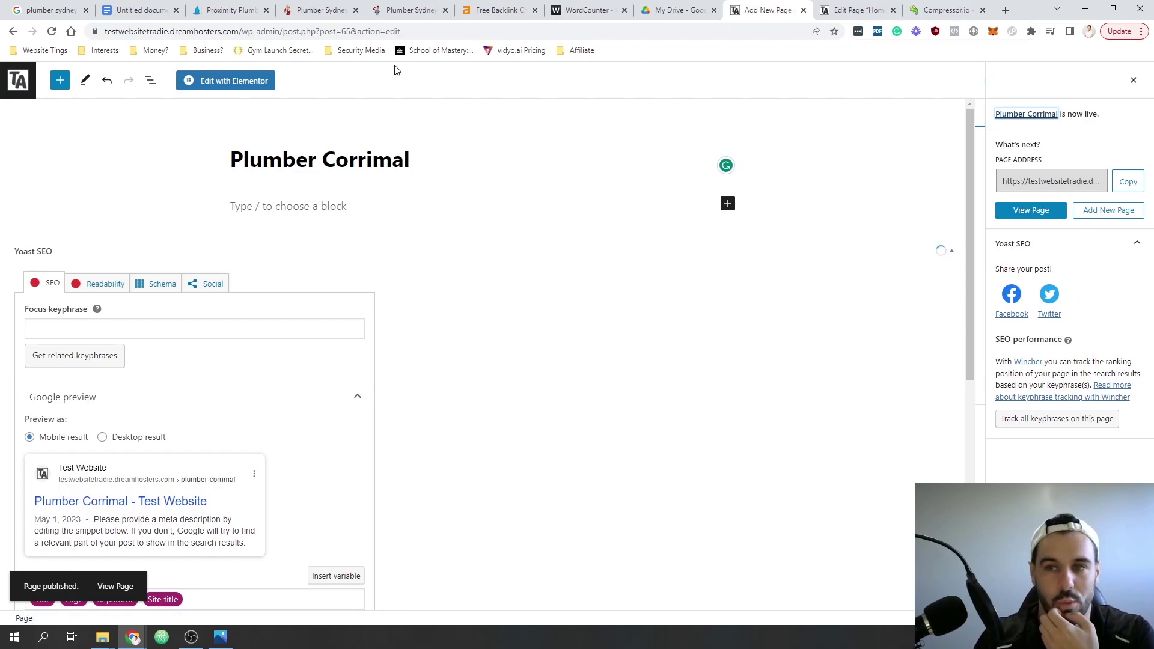
- Open the Plumber Corrimal page in Elementor, then exit back to its WordPress edit page
right_click(225, 82)
click(218, 86)
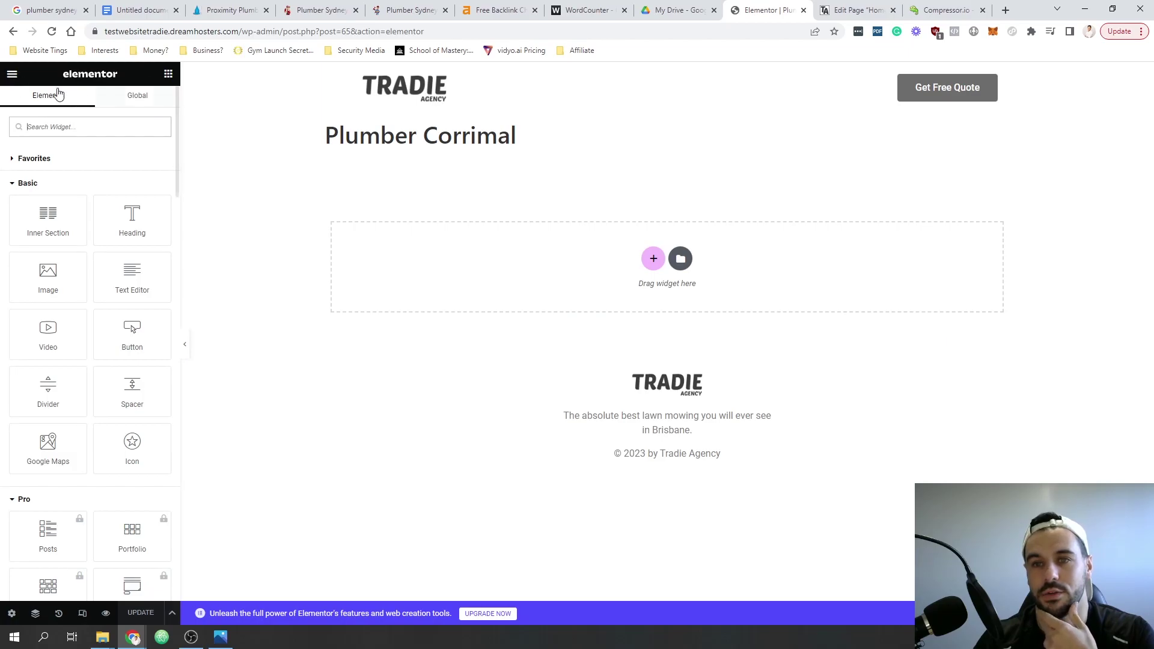
click(13, 76)
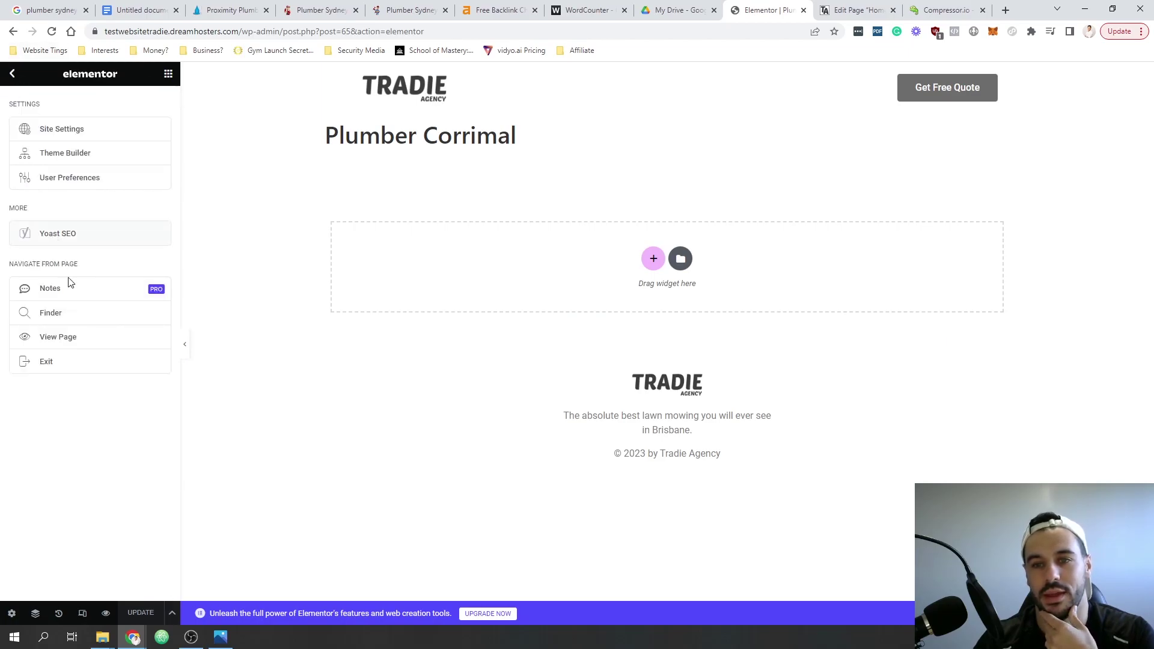
click(69, 368)
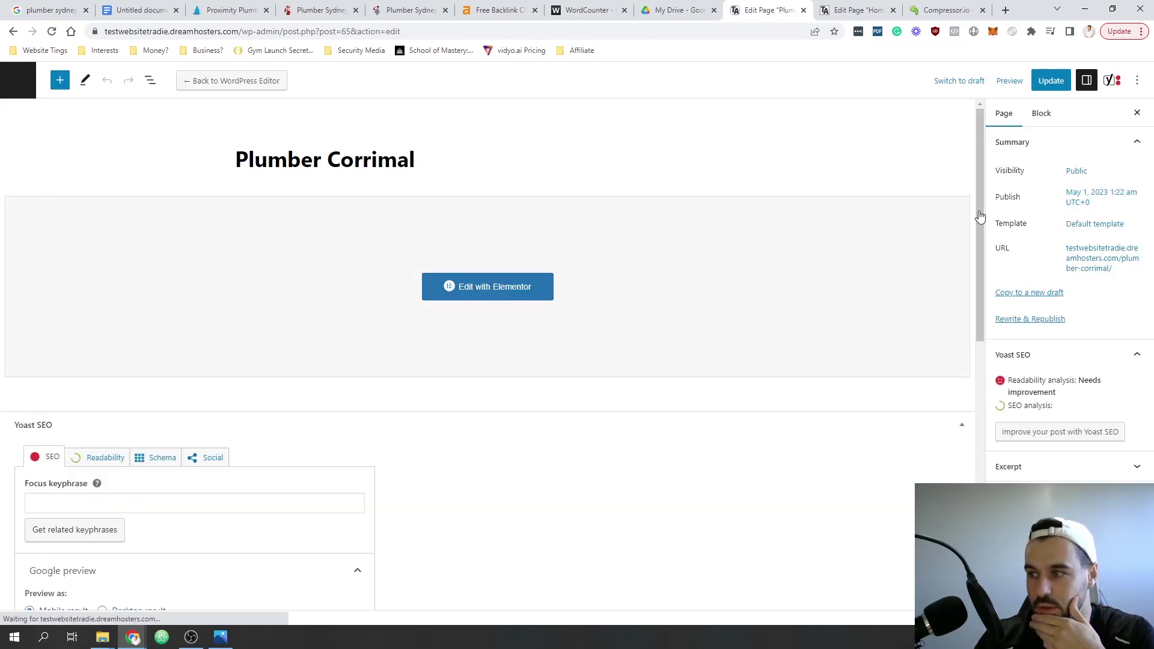
- Set the Plumber Corrimal page's template to Elementor Full Width and update the page
click(1095, 225)
click(1051, 316)
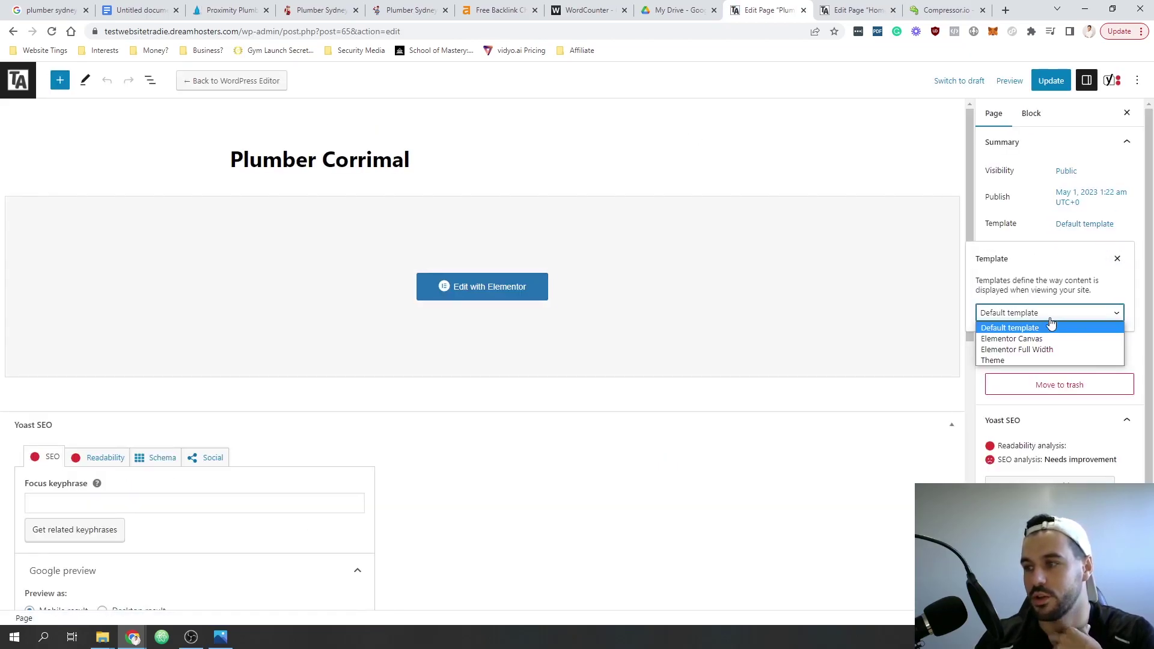
click(1047, 350)
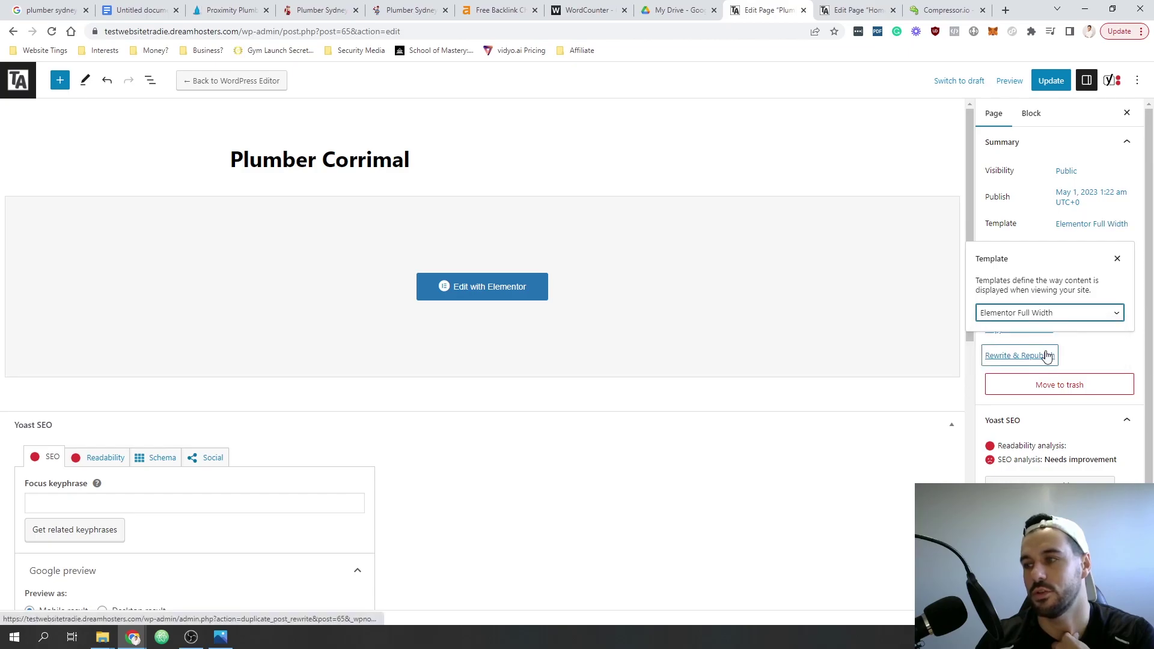
click(1053, 88)
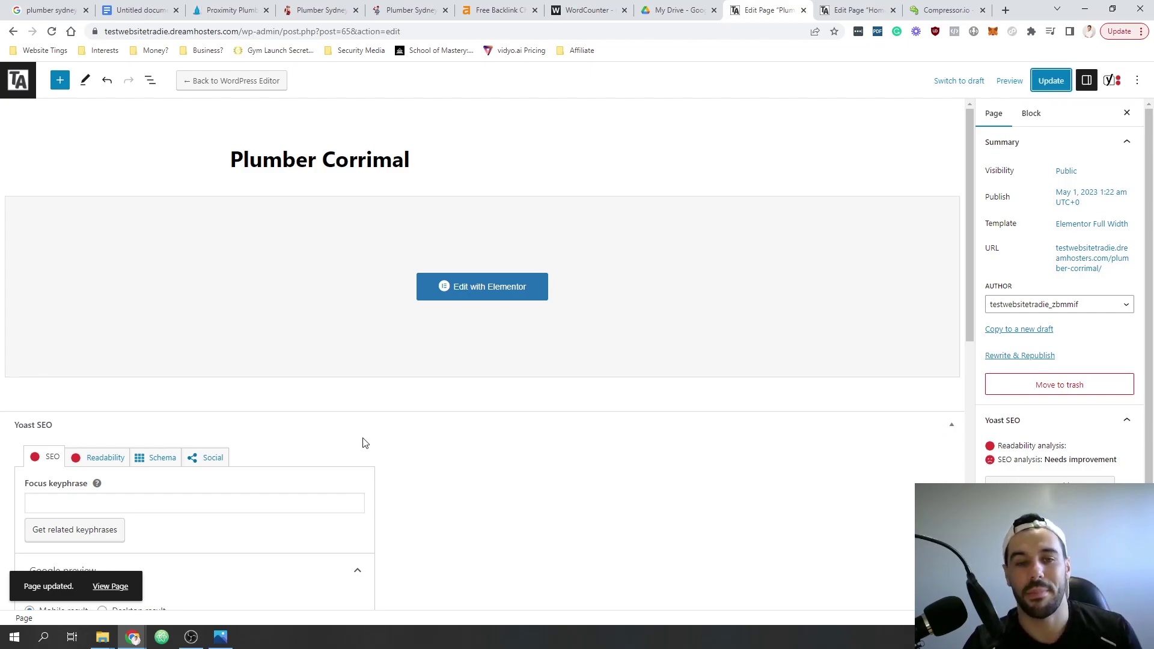
- Set the Yoast SEO title to "#1 Plumber in Corrimal", the Page and Separator variables, and "Plumbing Professionals", removing the Title and Site title variables
scroll(379, 481, down, 5)
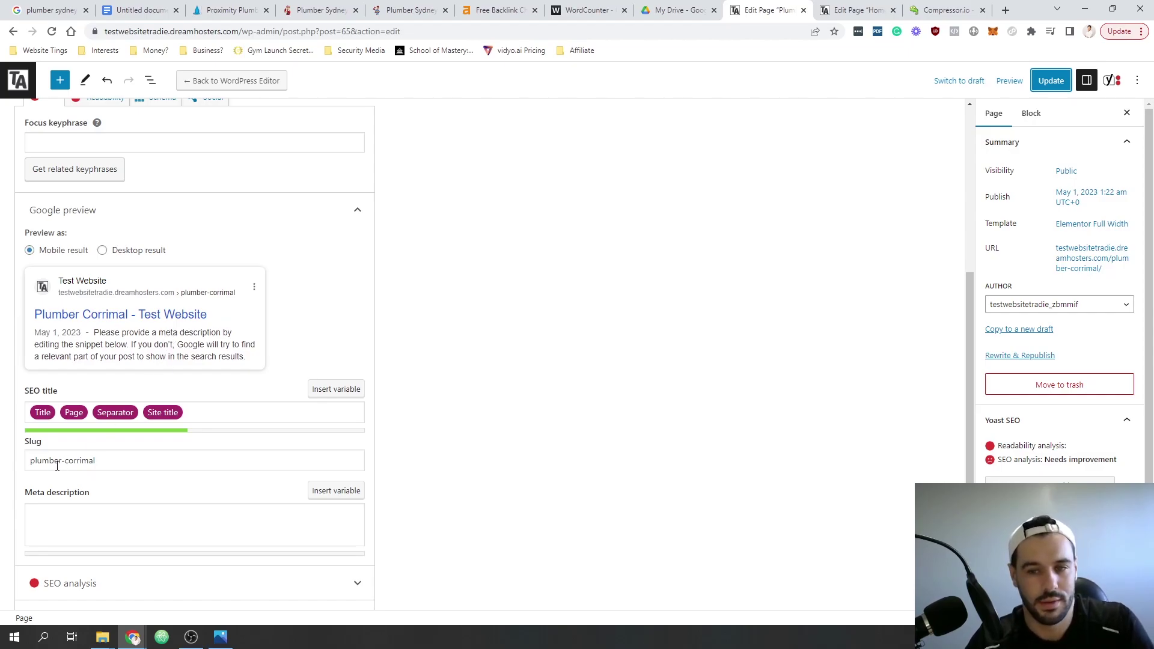
click(58, 412)
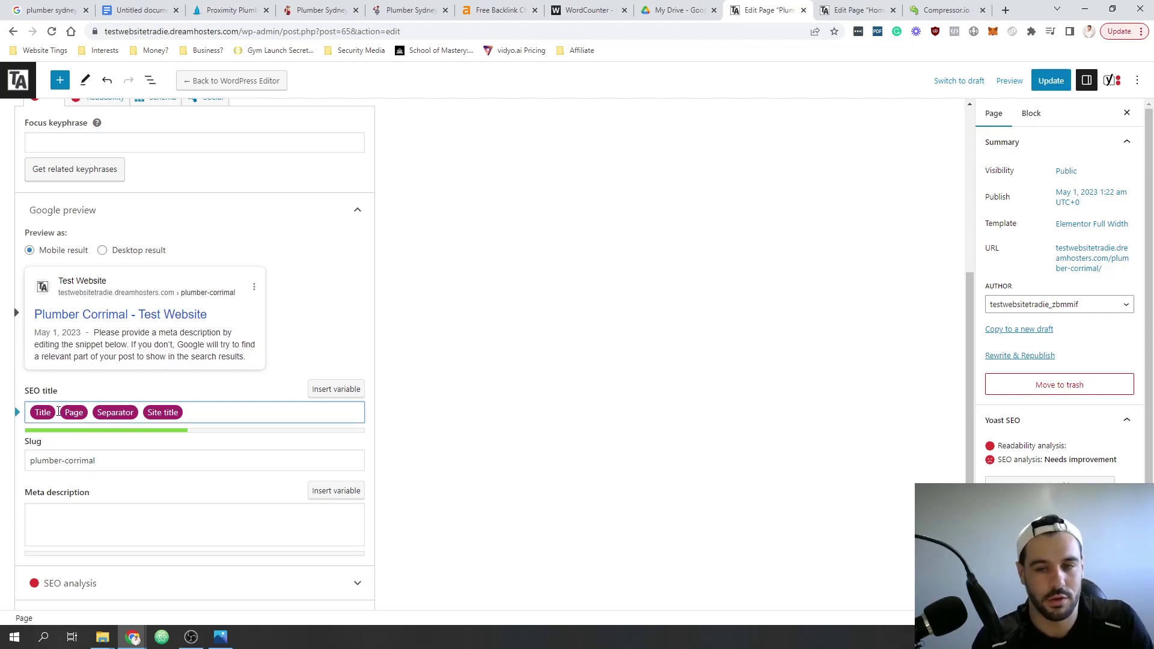
key(BackSpace)
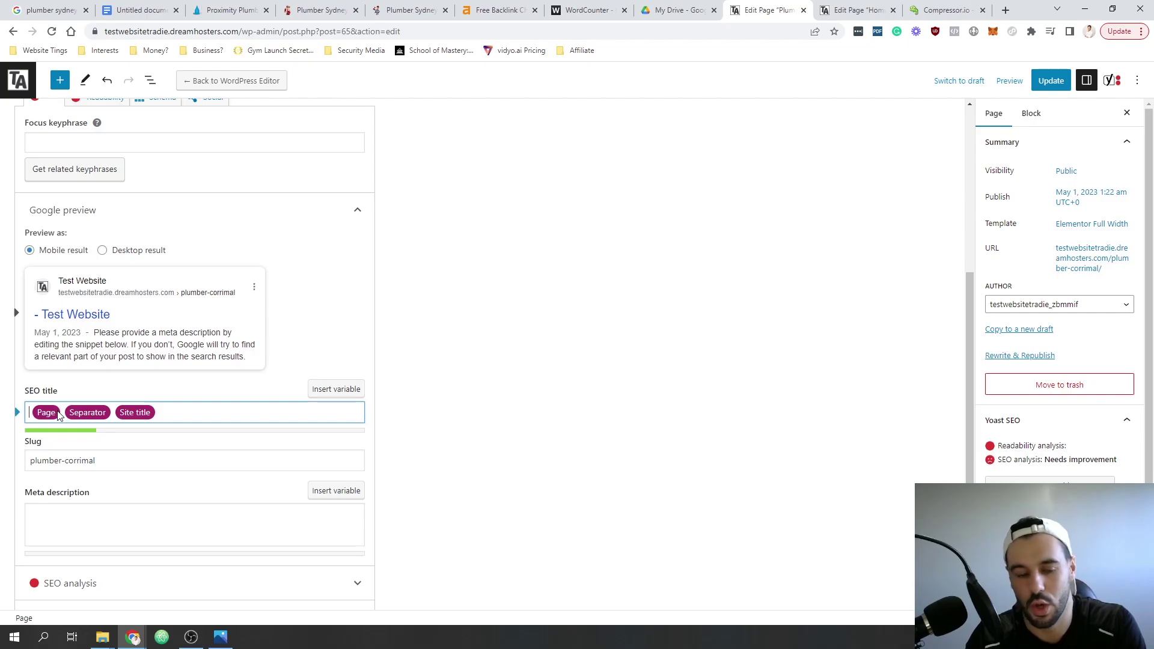
text(#1)
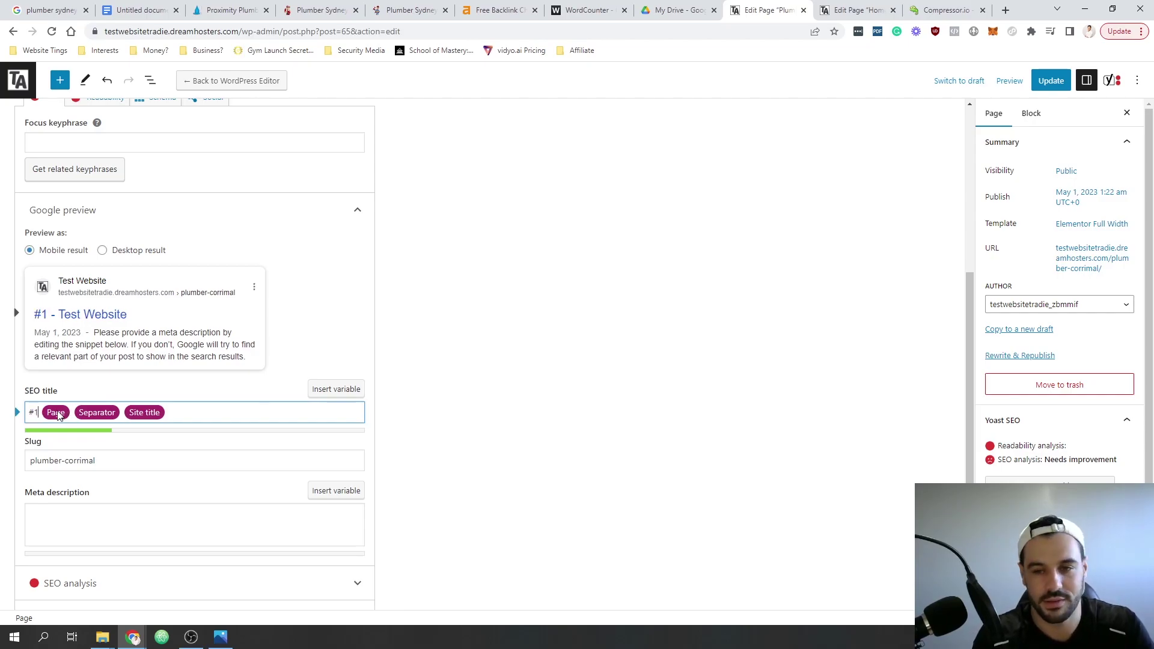
text( Plumber in)
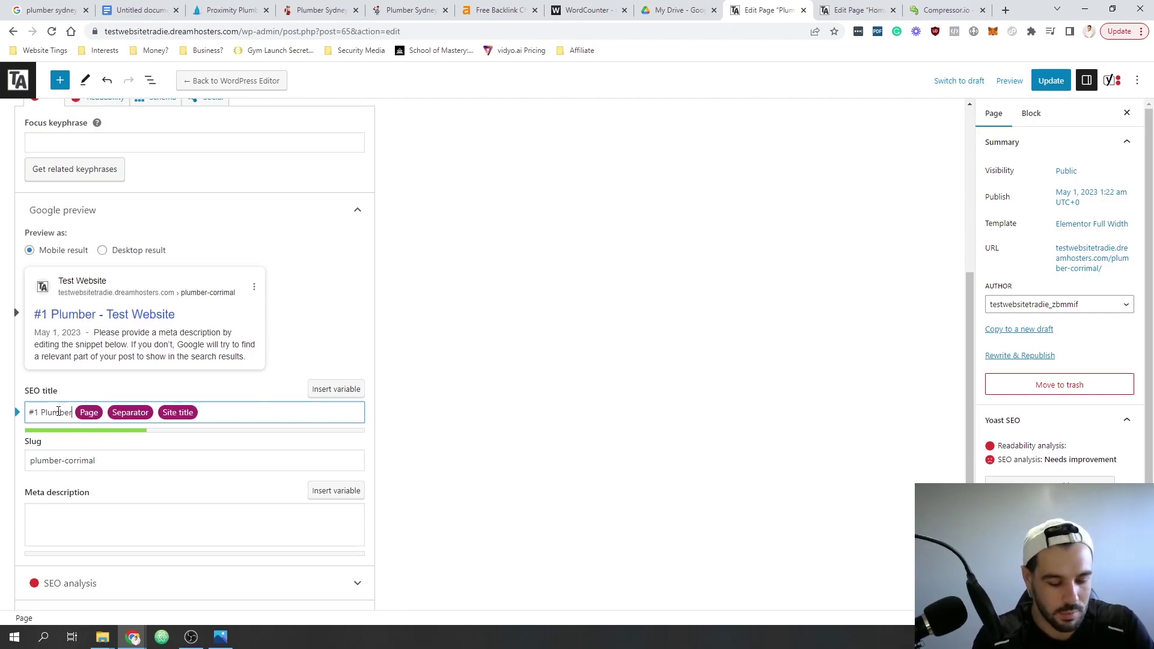
text( Corrimal)
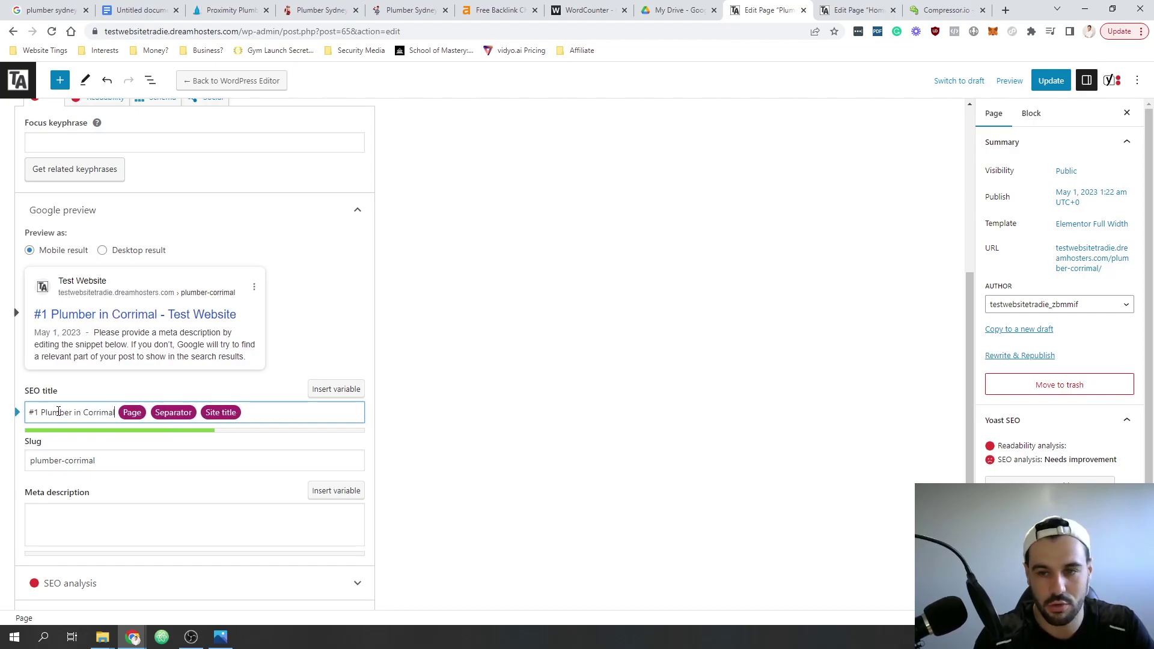
click(221, 412)
key(BackSpace)
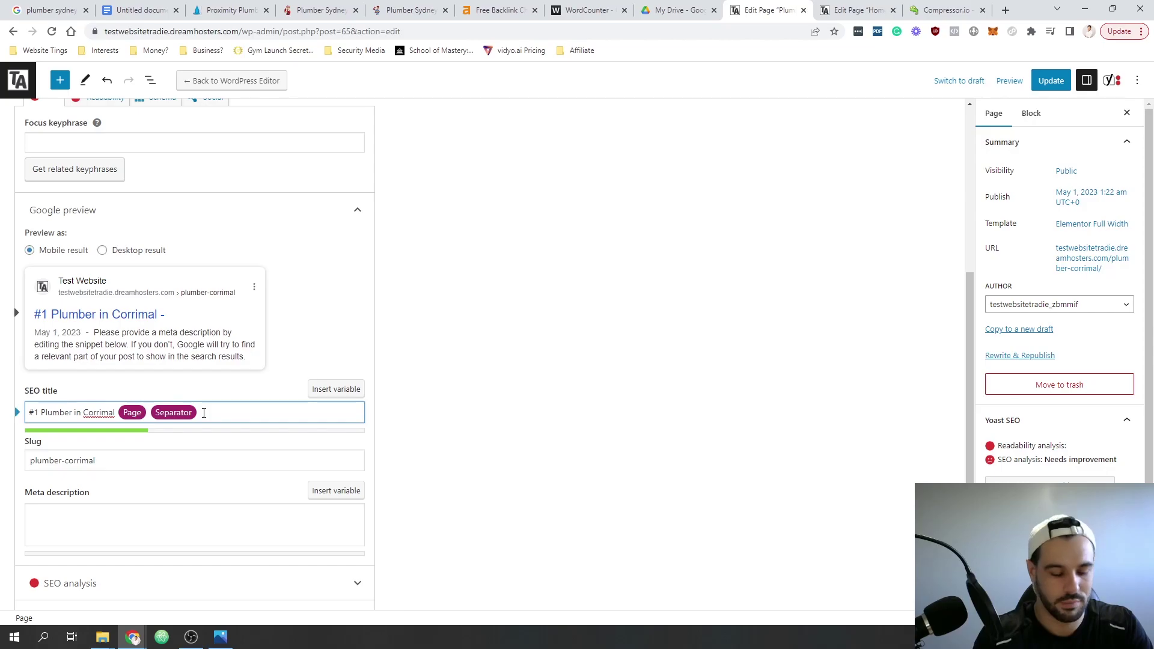
text(Plumbing)
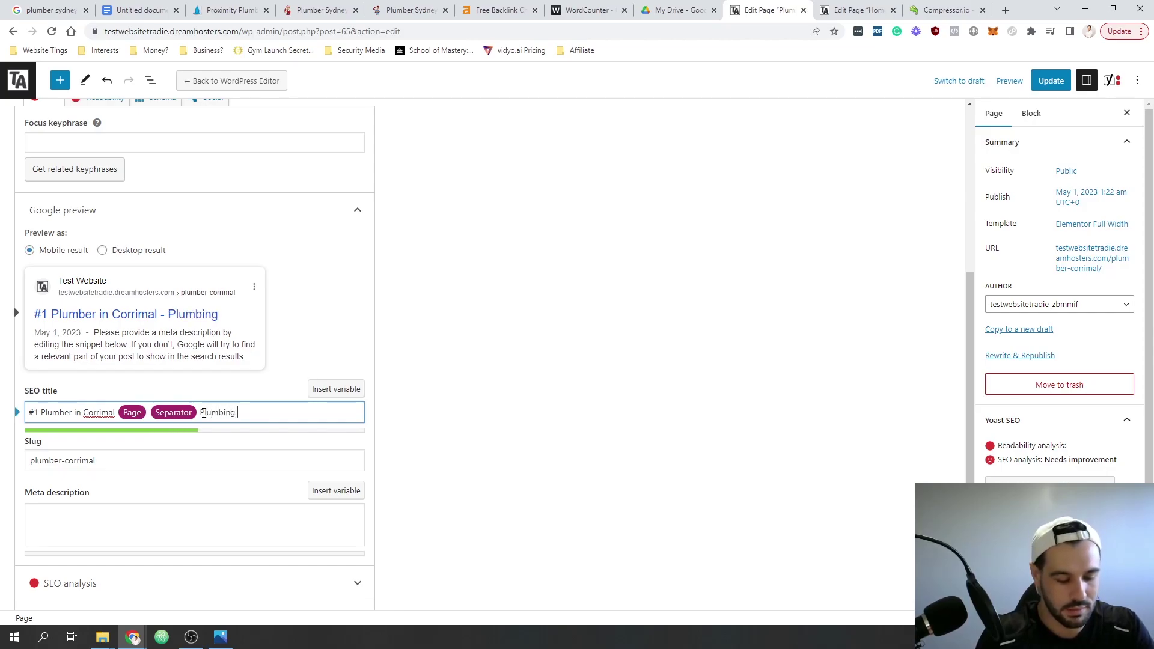
text( Professionals)
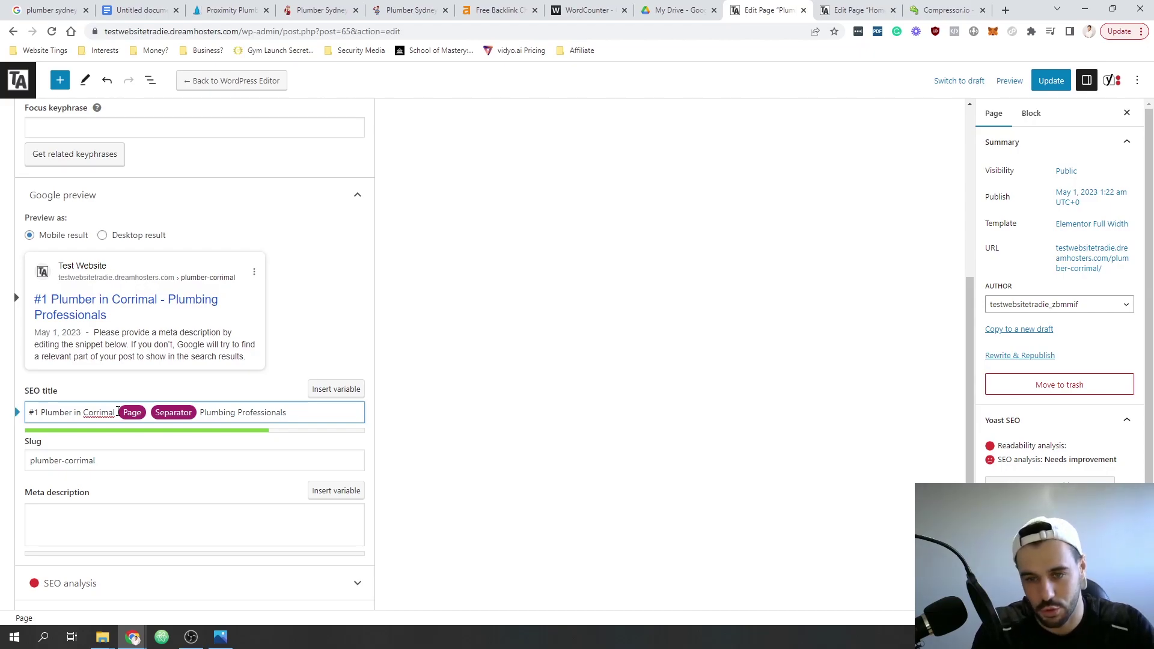
- Check the page slug's wording and the hyphen between its two words
click(93, 468)
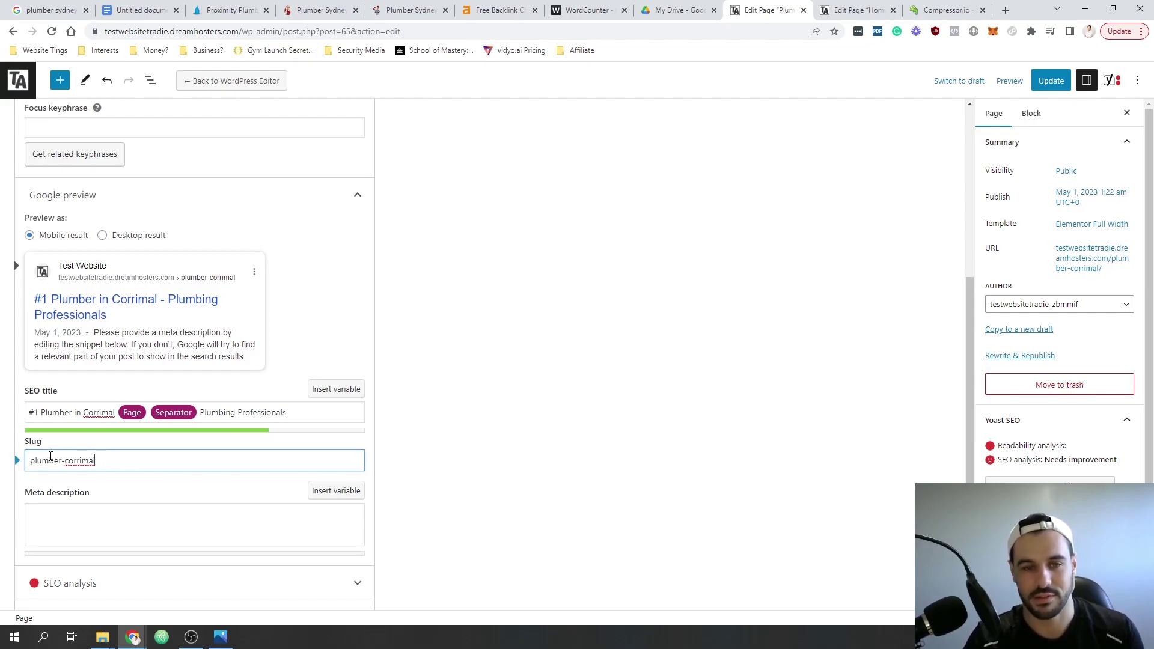
click(29, 466)
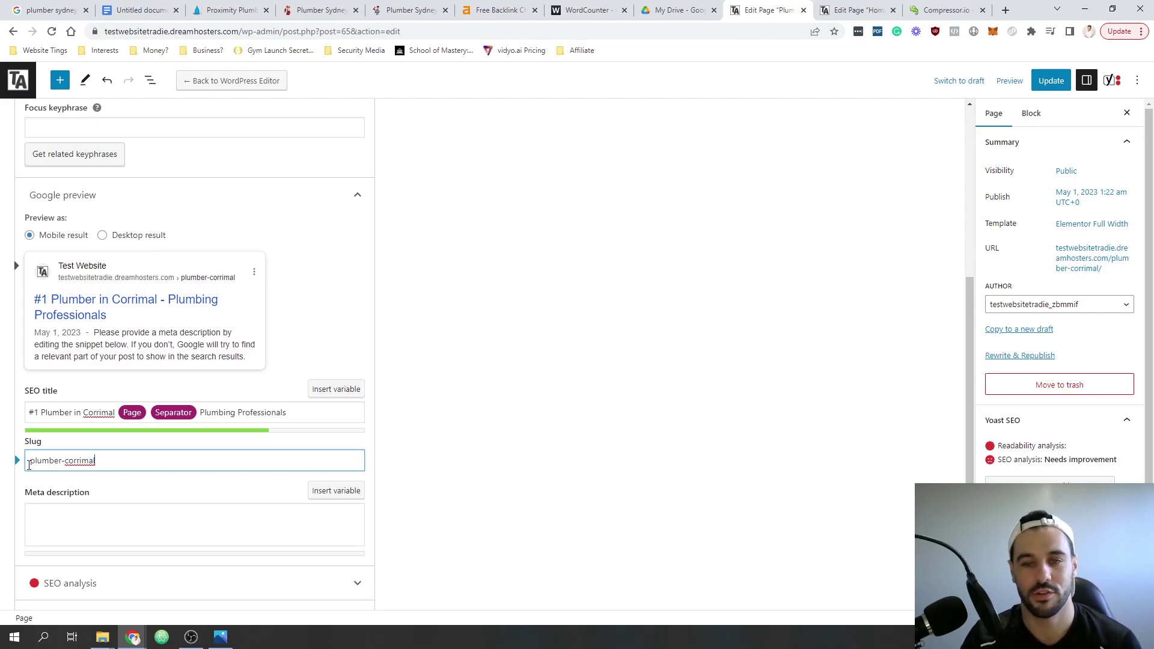
double_click(63, 460)
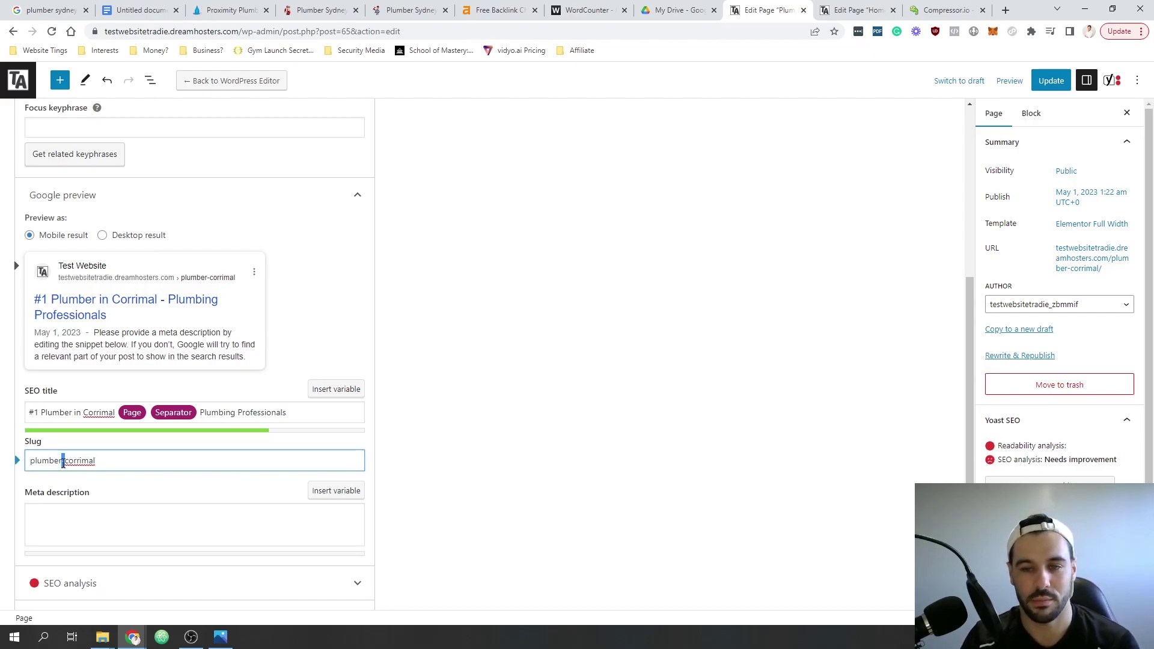
text(-)
click(118, 462)
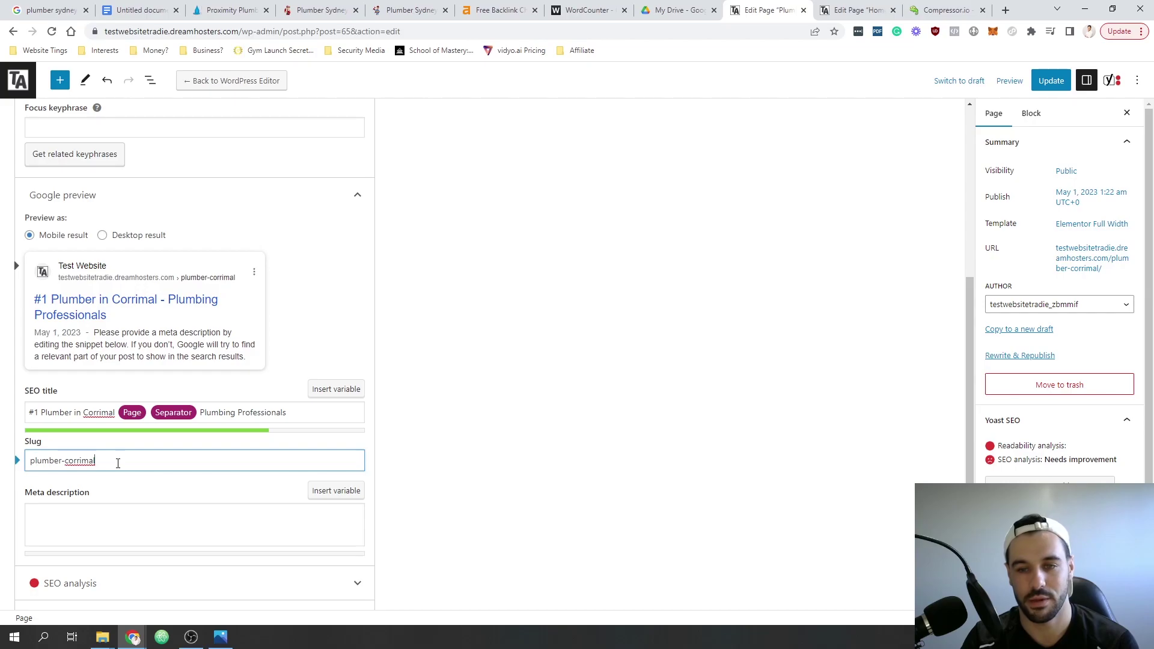
- Begin the meta description with "For all your plumbing needs in Corrimal please contact our professional team"
click(95, 519)
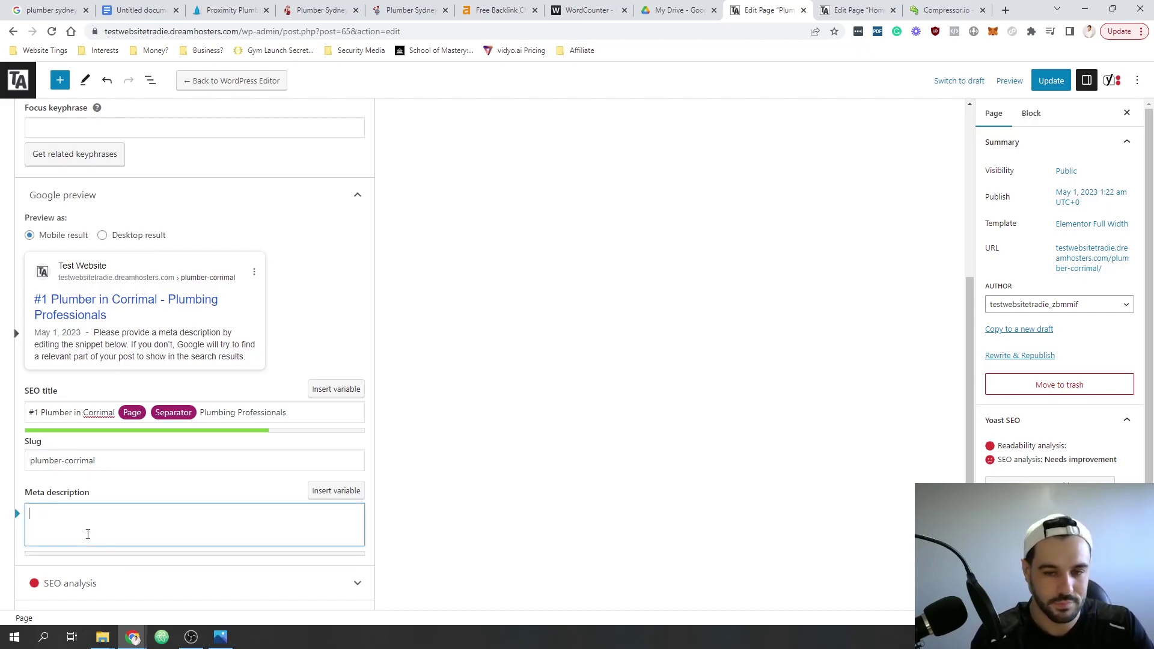
text(For your)
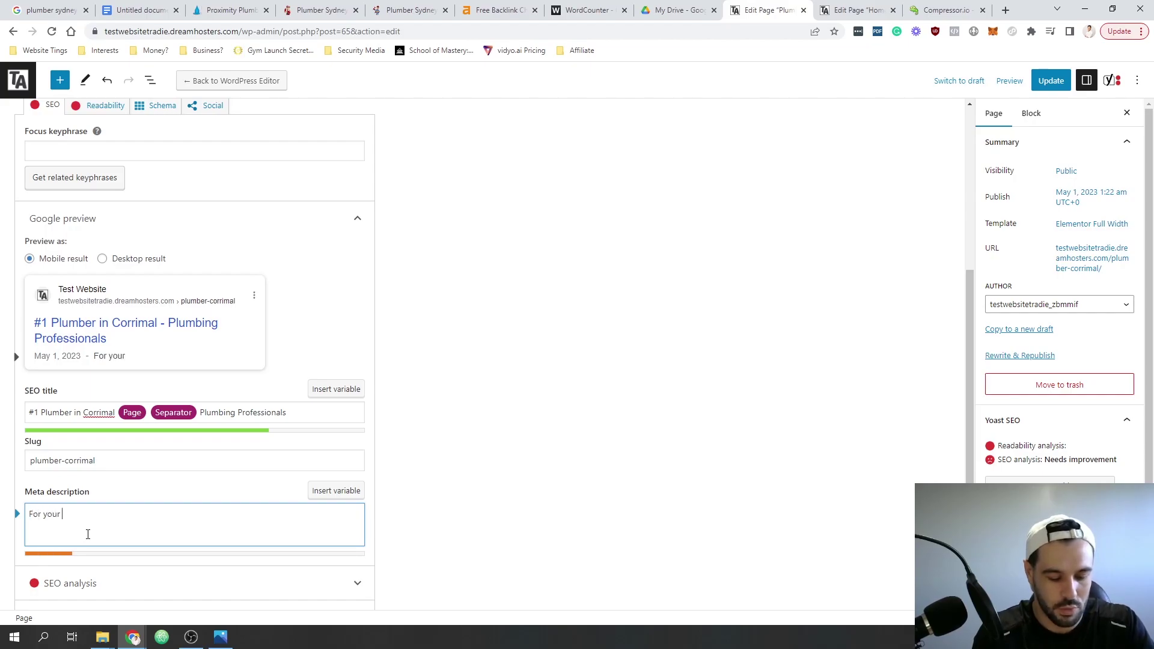
key(BackSpace)
key(BackSpace)
key(BackSpace)
key(BackSpace)
key(BackSpace)
text(all you)
text(umbing needs in Cor)
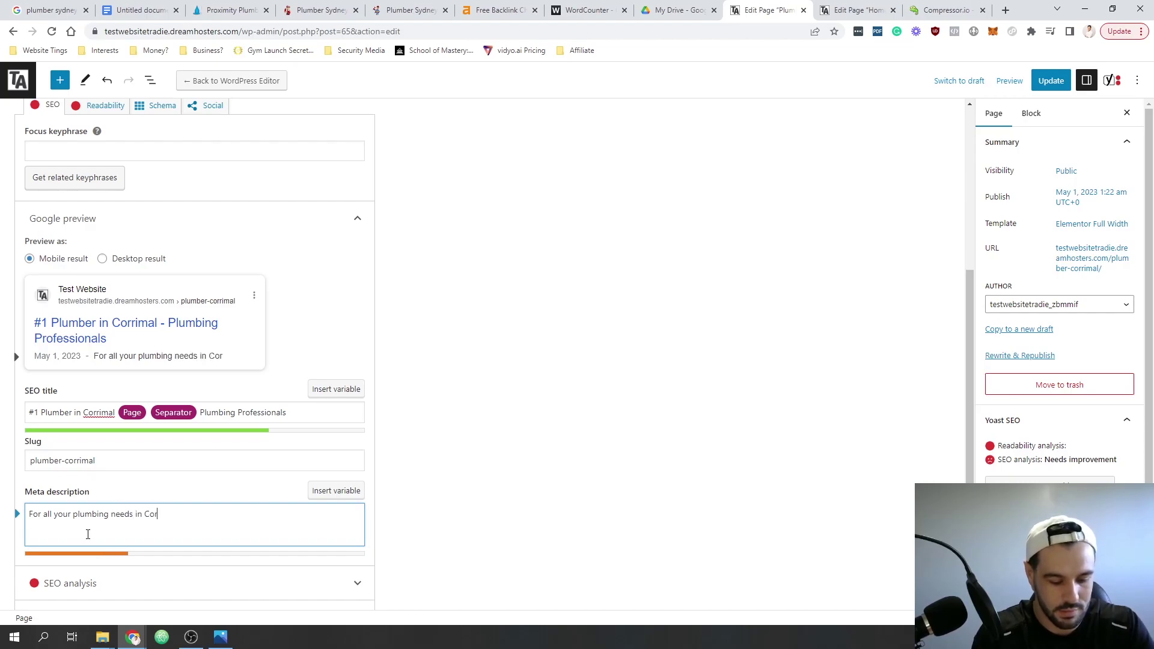
text(rimal please contact our professional team)
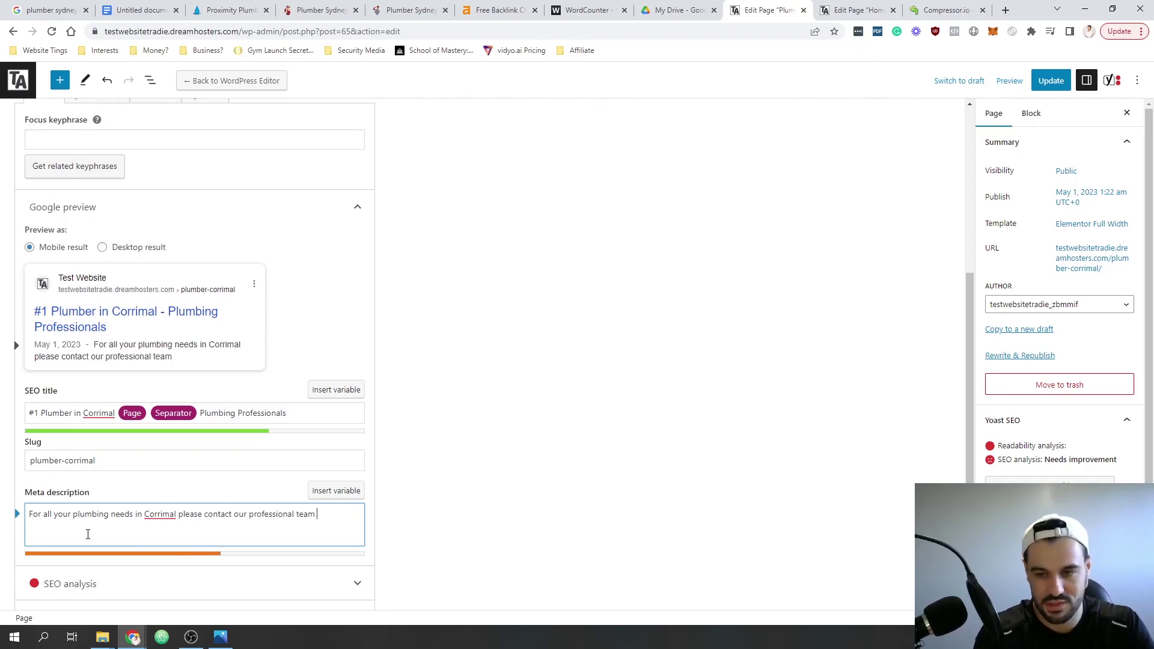
- Extend the meta description with ". No plumbing job too big or too small - get a free plumbing quote now!"
text(. No)
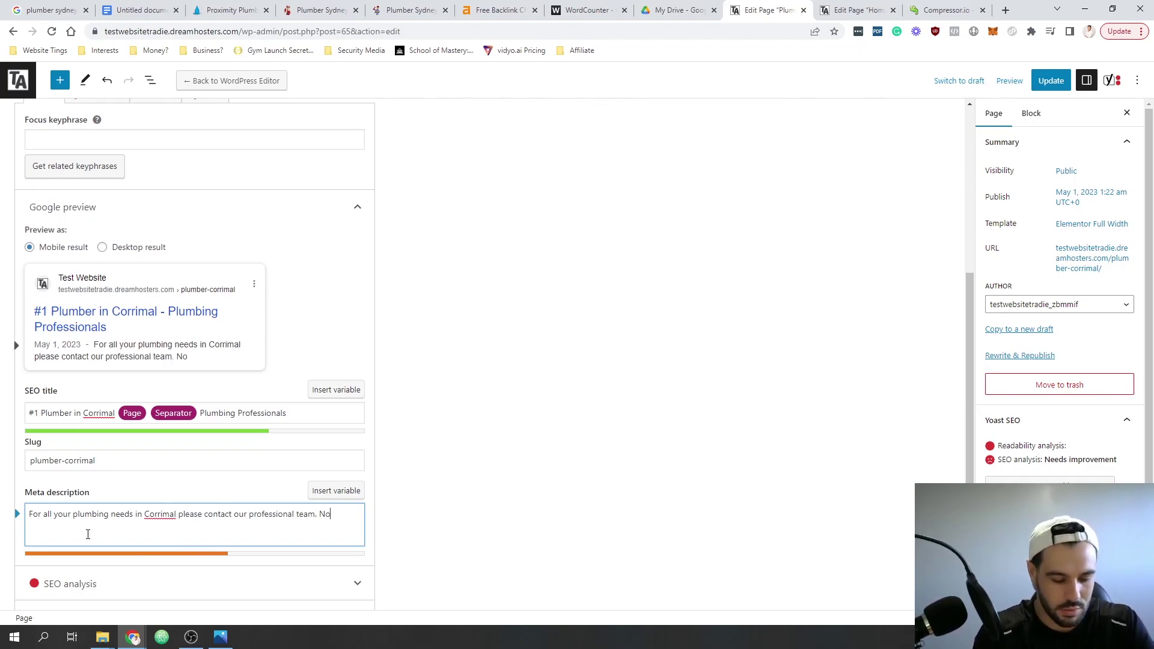
text( plumbing job too big or too small - get a fre)
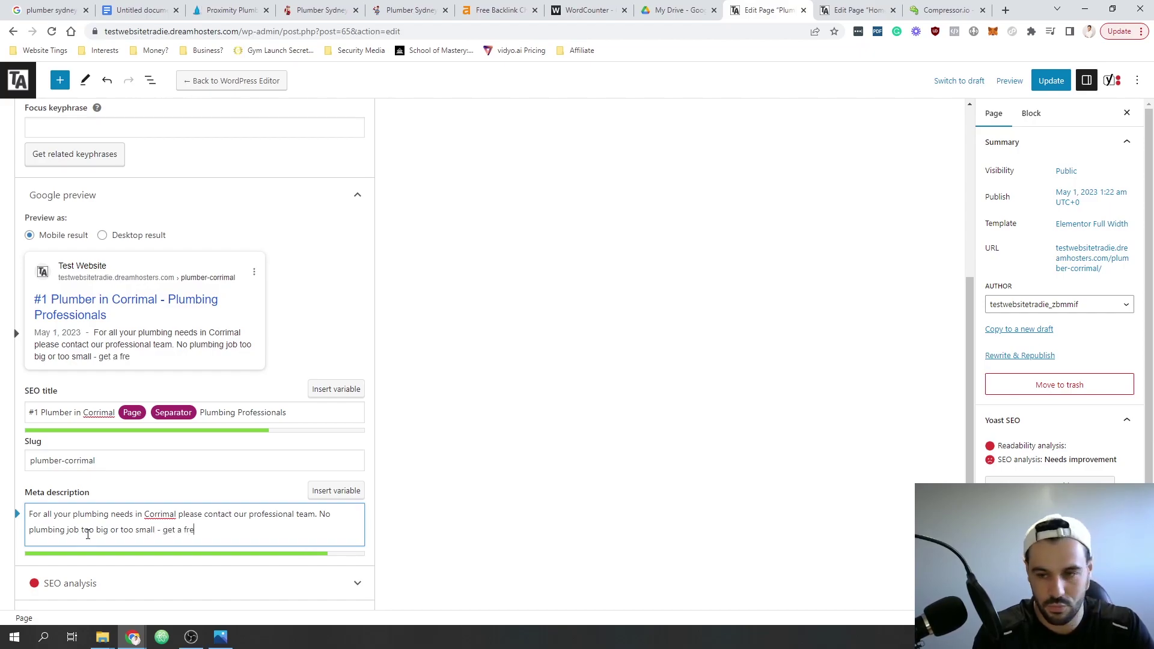
text(e plum)
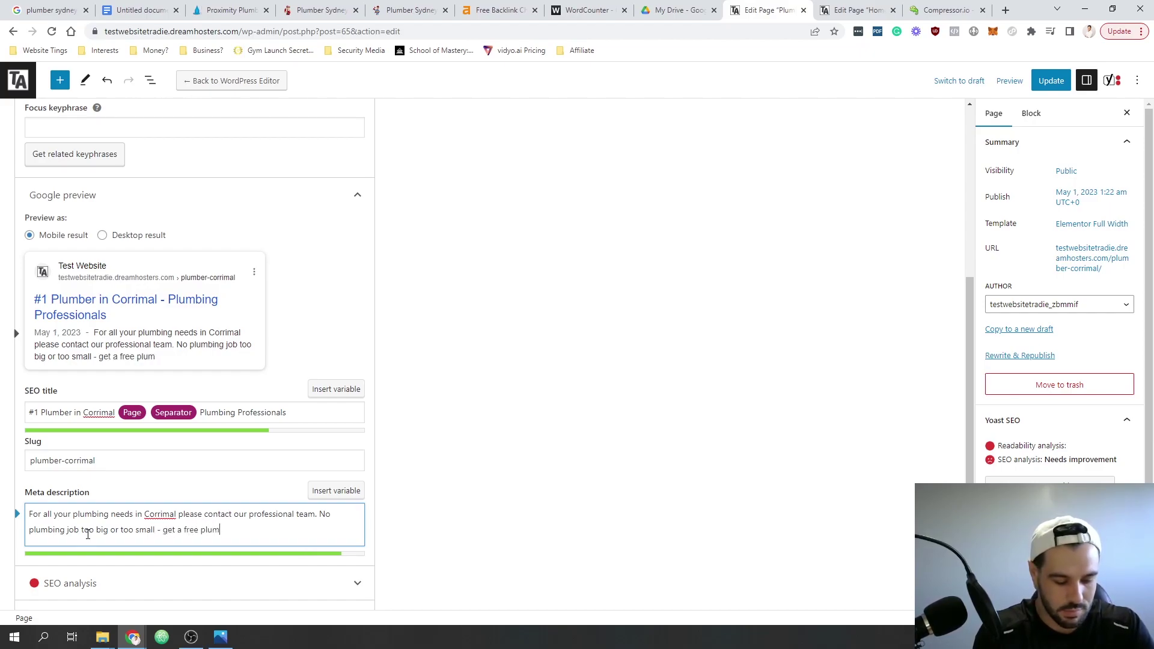
text(bing quote now!)
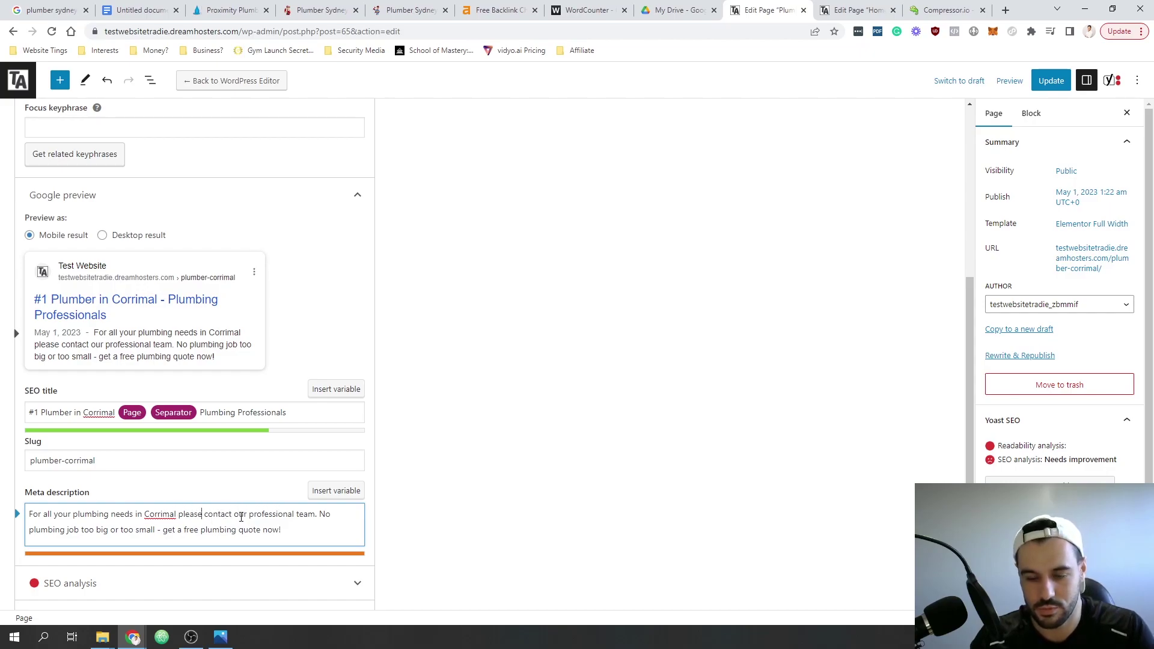
- Shorten the meta description by removing the word "please", and update the Plumber Corrimal page
key(ctrl+BackSpace)
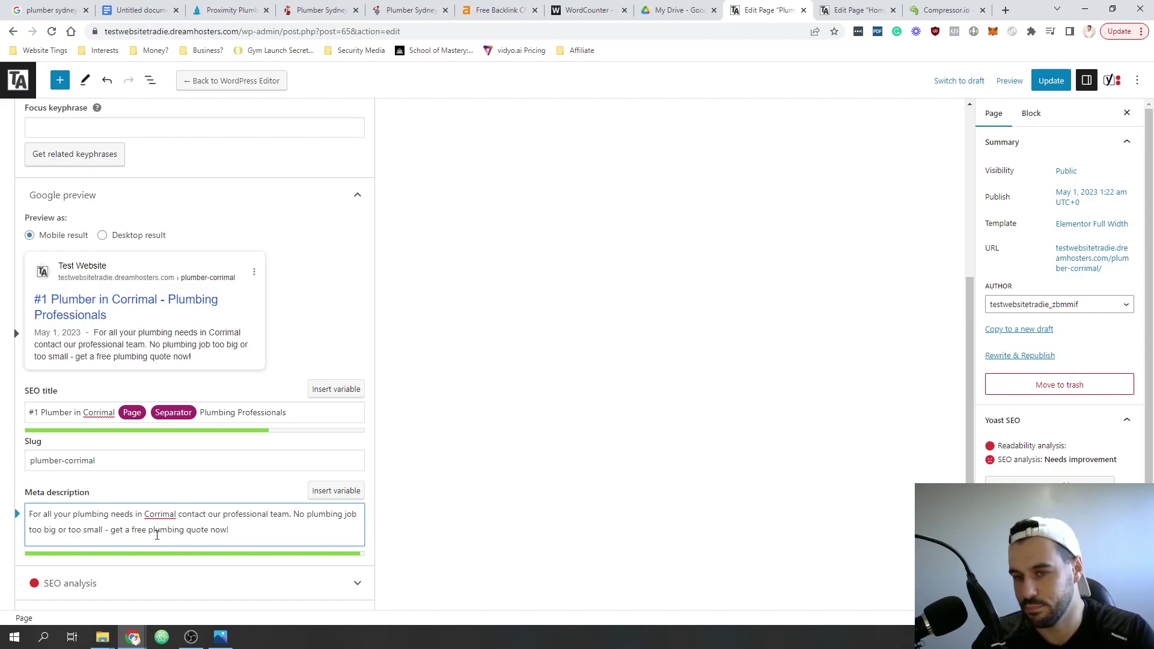
scroll(167, 508, down, 4)
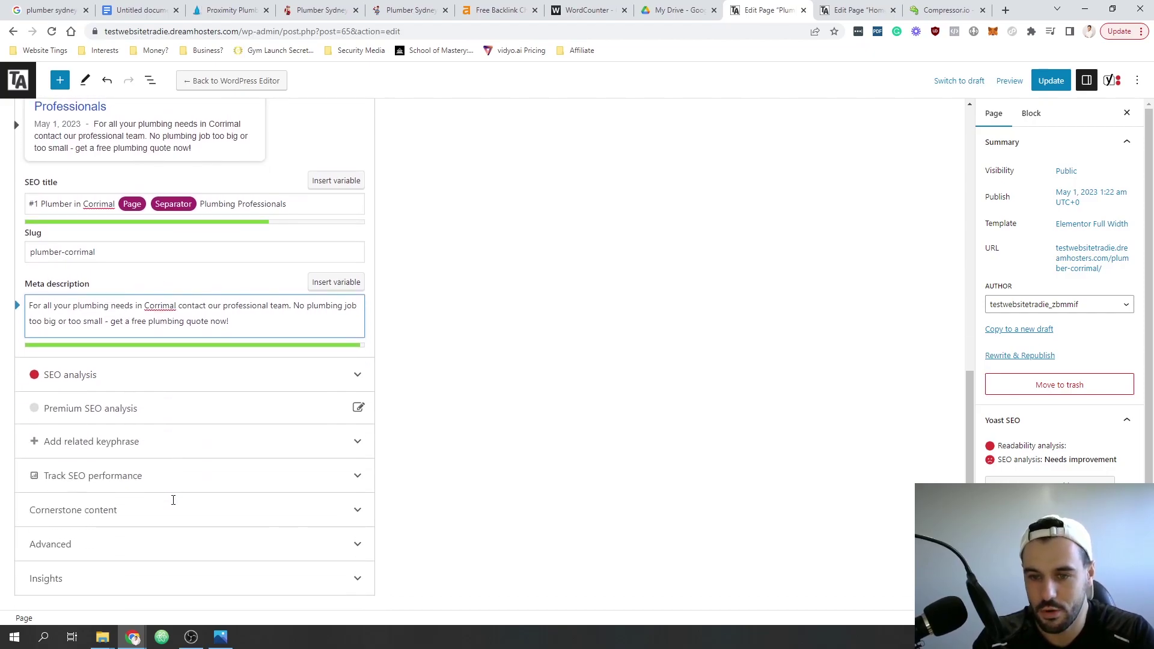
scroll(528, 271, up, 10)
click(1051, 80)
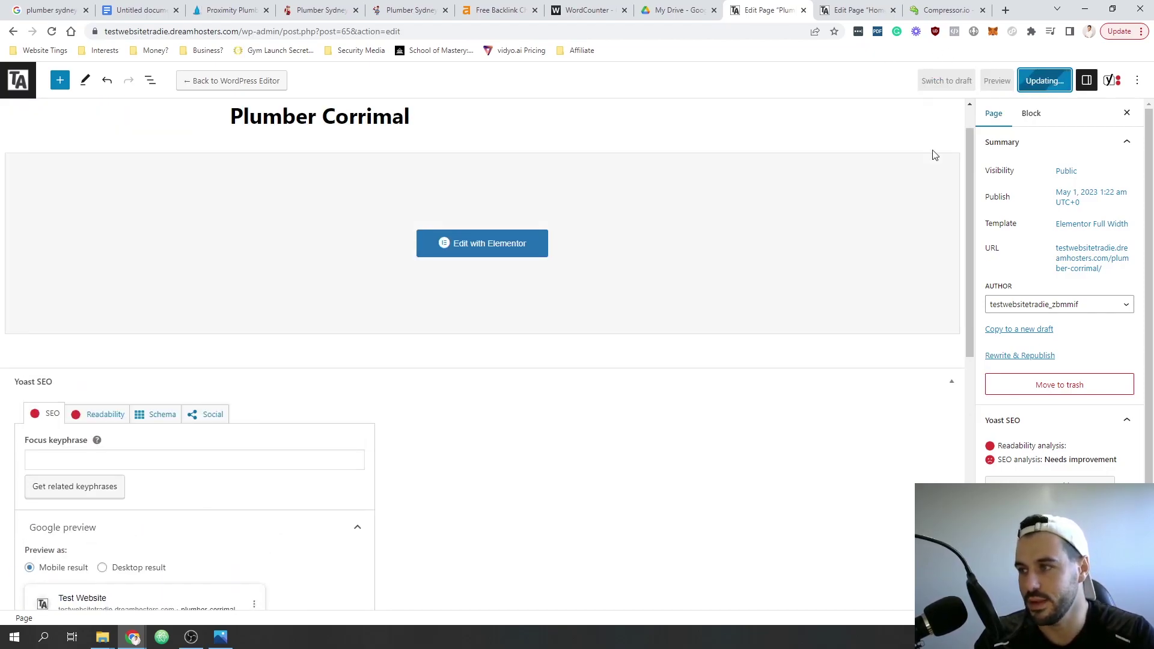
scroll(461, 495, down, 8)
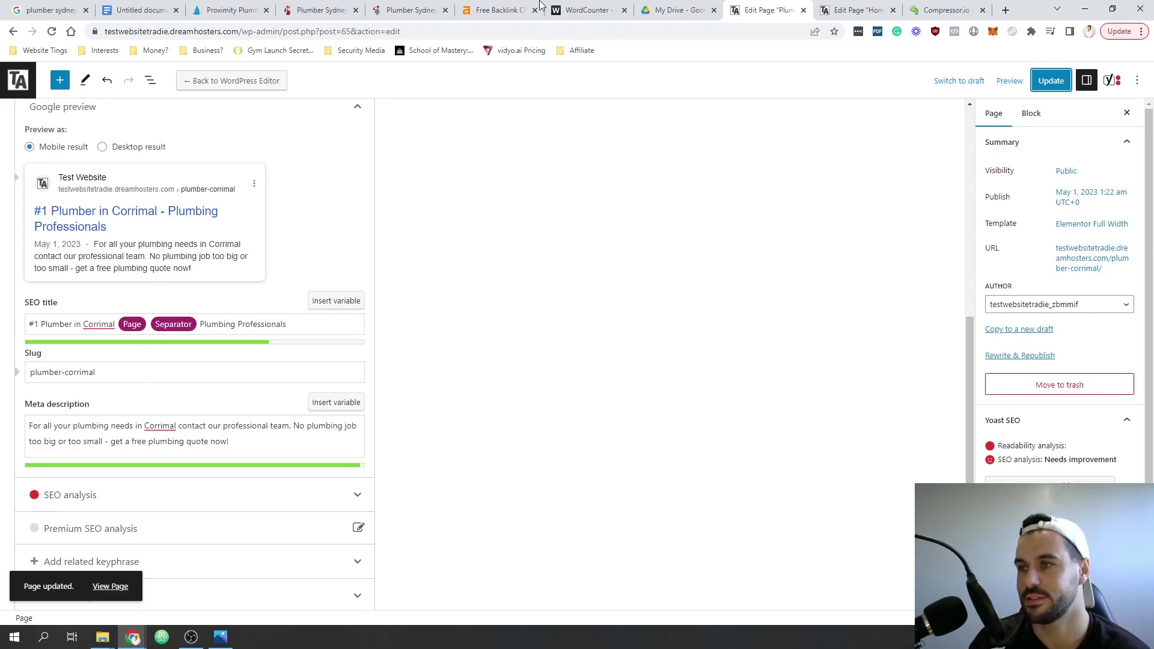
- Close the Home page's edit screen and return to the Plumber Corrimal edit page
click(859, 7)
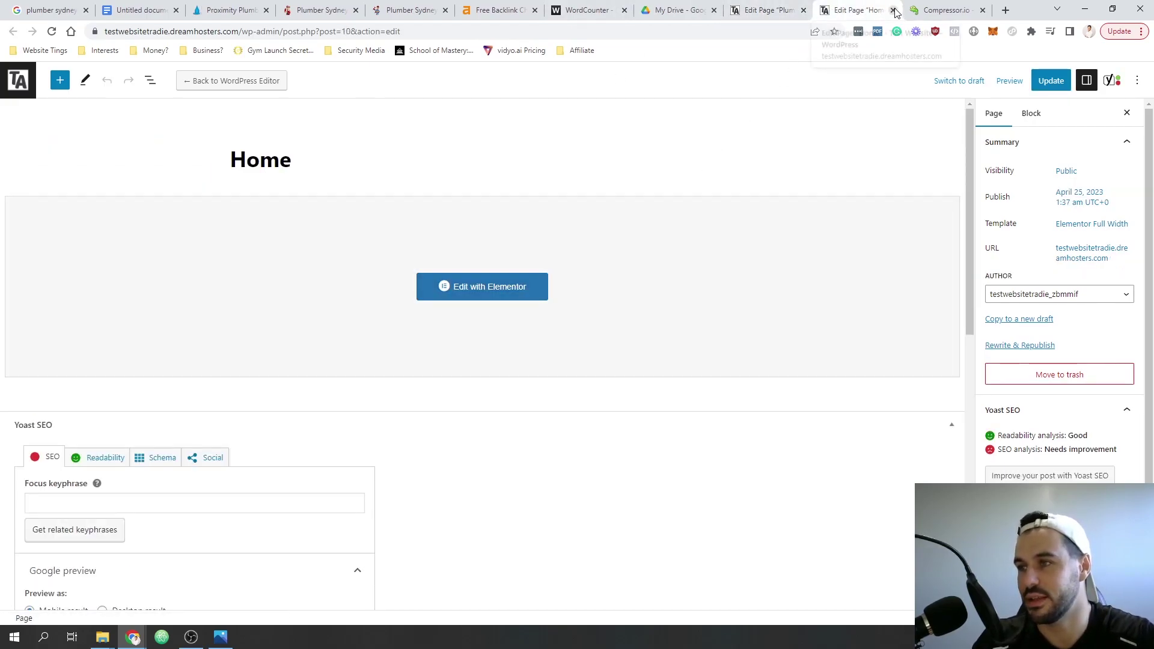
click(836, 13)
click(772, 10)
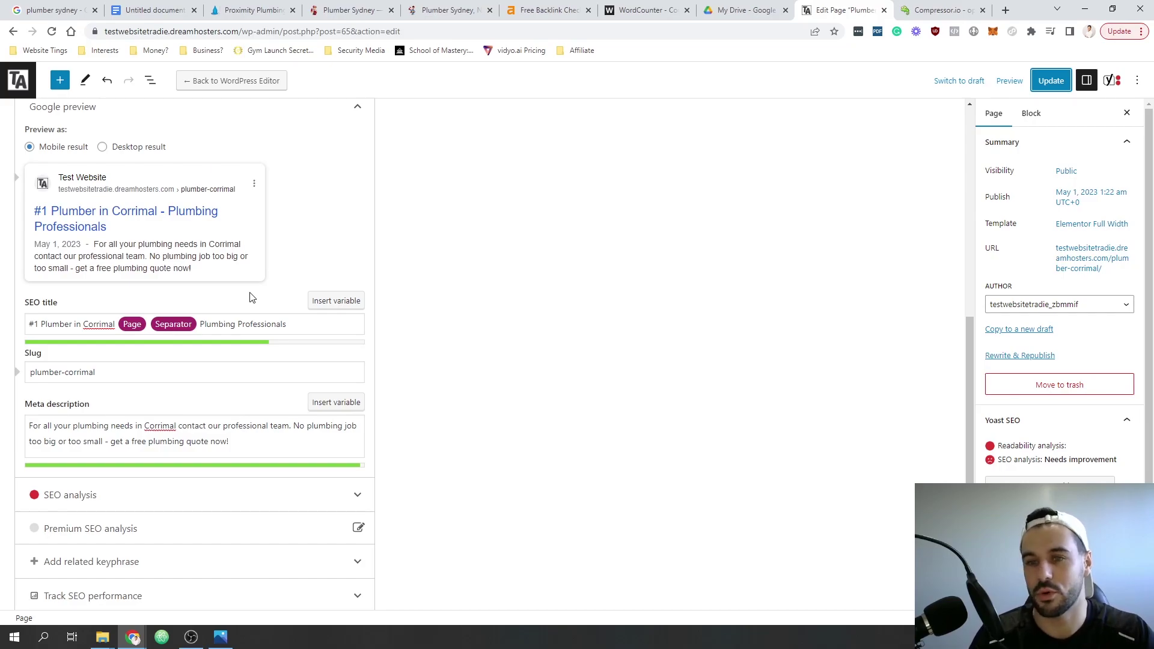
- Update the Plumber Corrimal page again and open it in Elementor
scroll(463, 290, up, 8)
scroll(471, 291, down, 8)
scroll(474, 287, up, 8)
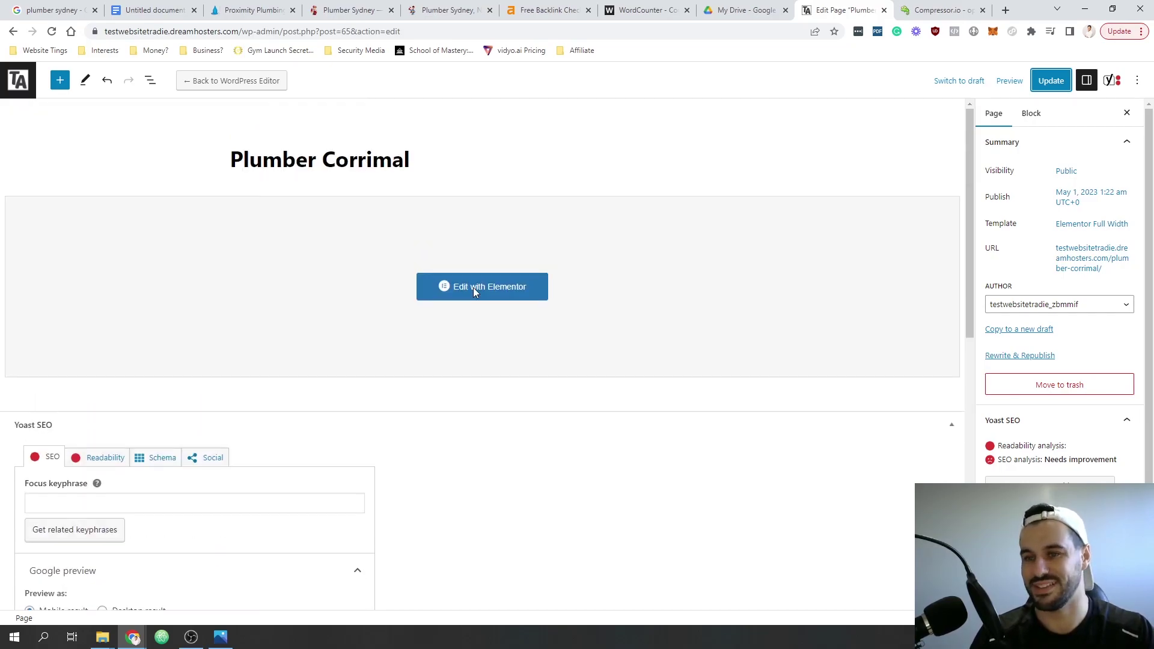
click(1051, 80)
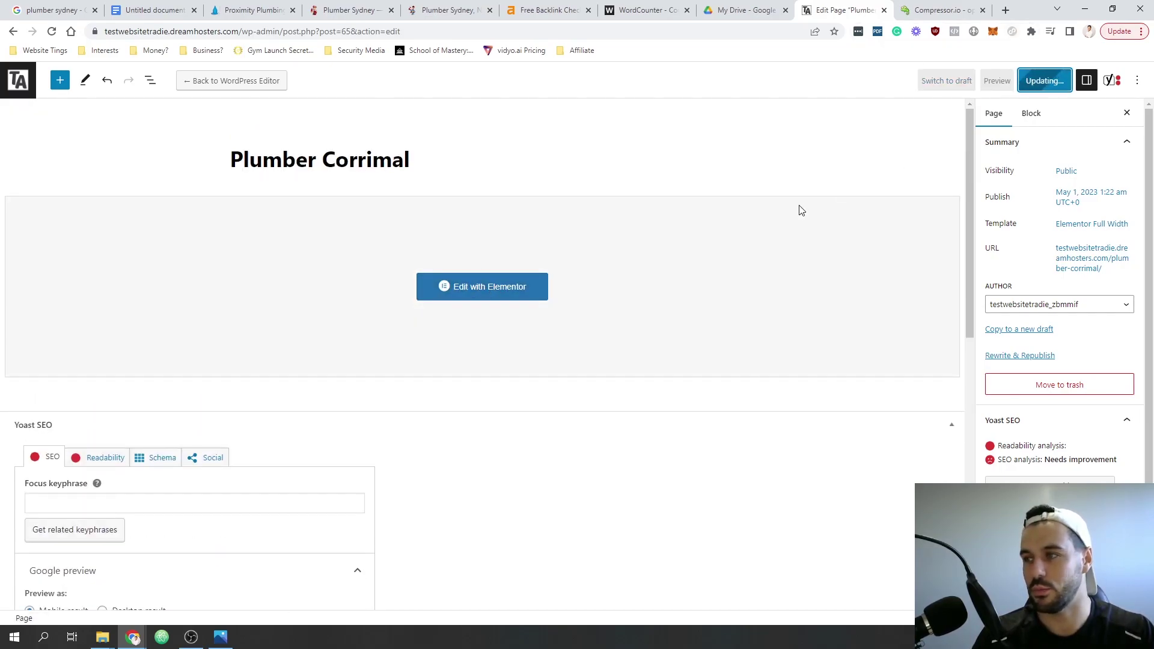
click(493, 291)
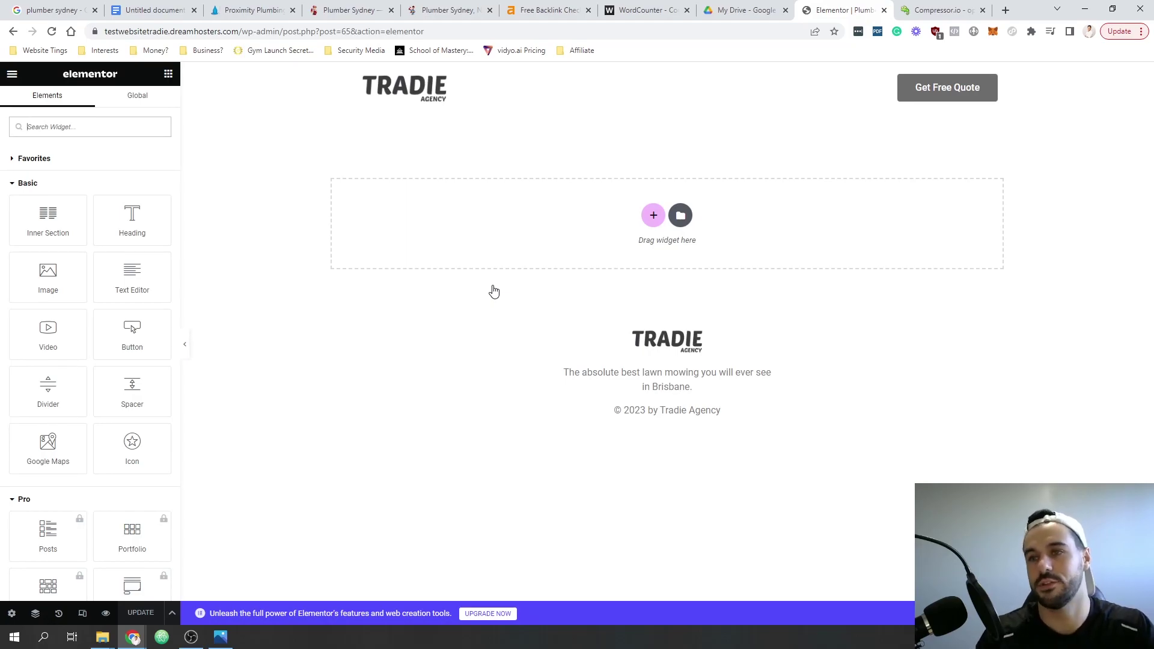
- Search Google for "plumber corrimal" in a new browser tab and examine the organic competitor results
click(1005, 12)
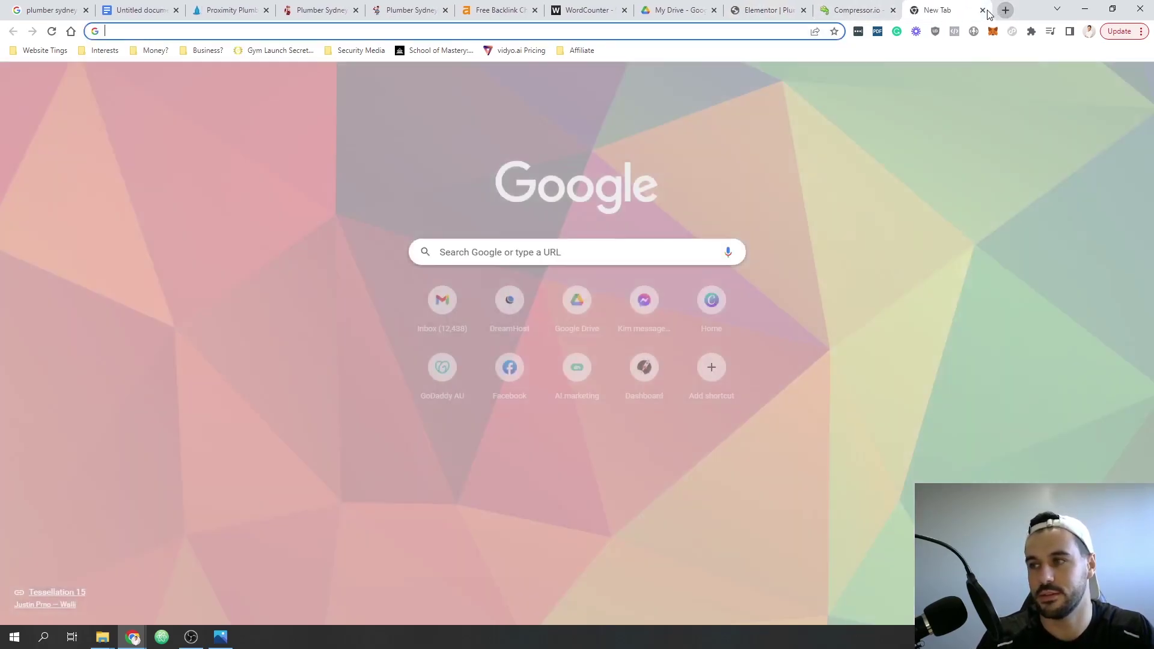
text(plumb)
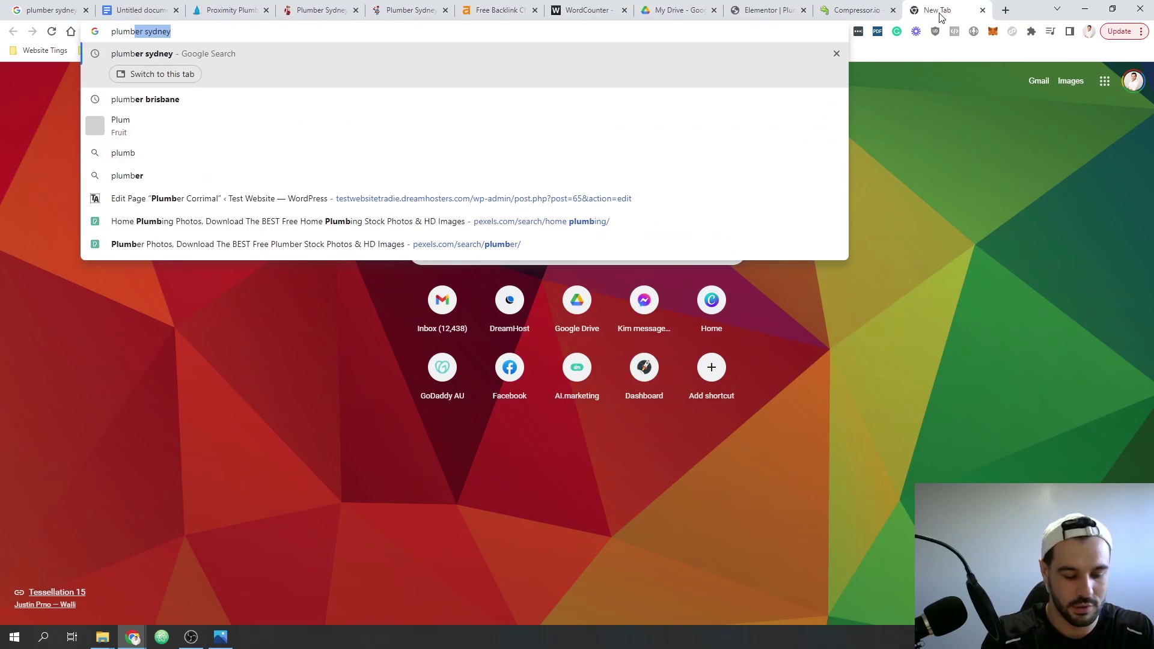
text(er corrimal)
key(Return)
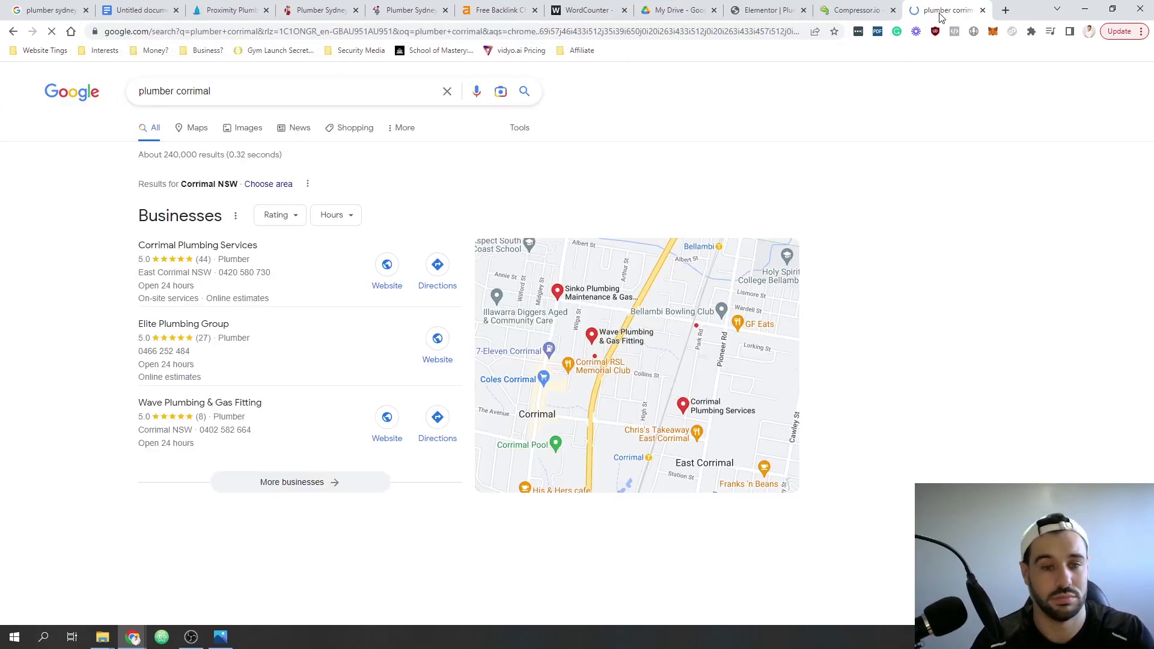
scroll(62, 317, down, 3)
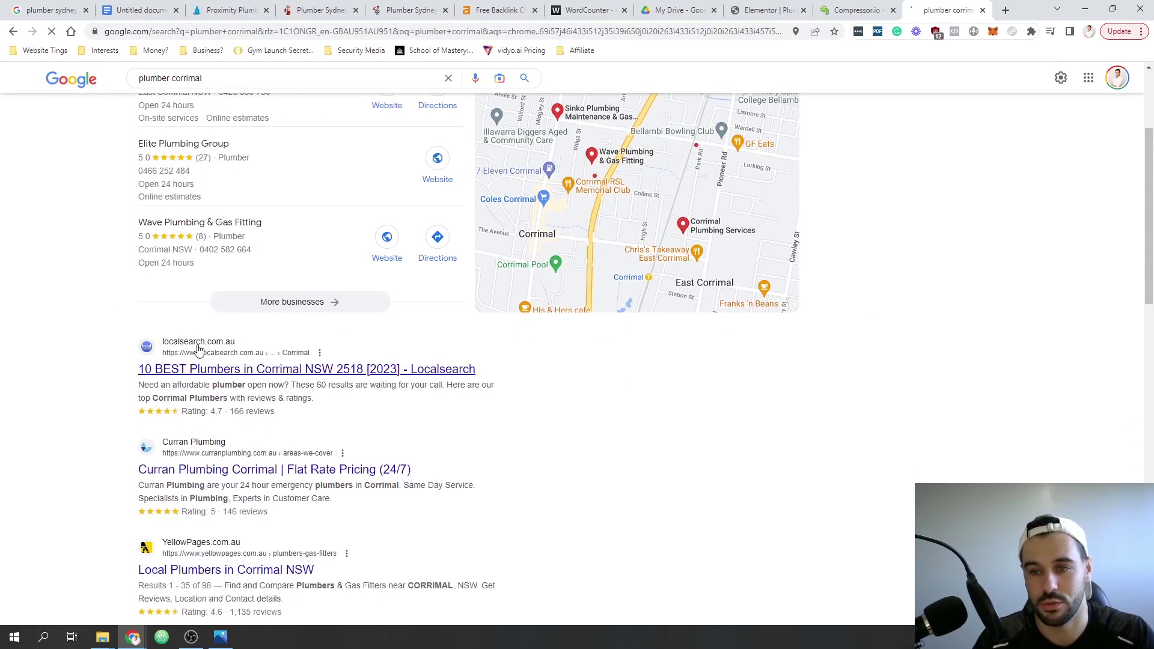
scroll(198, 346, down, 2)
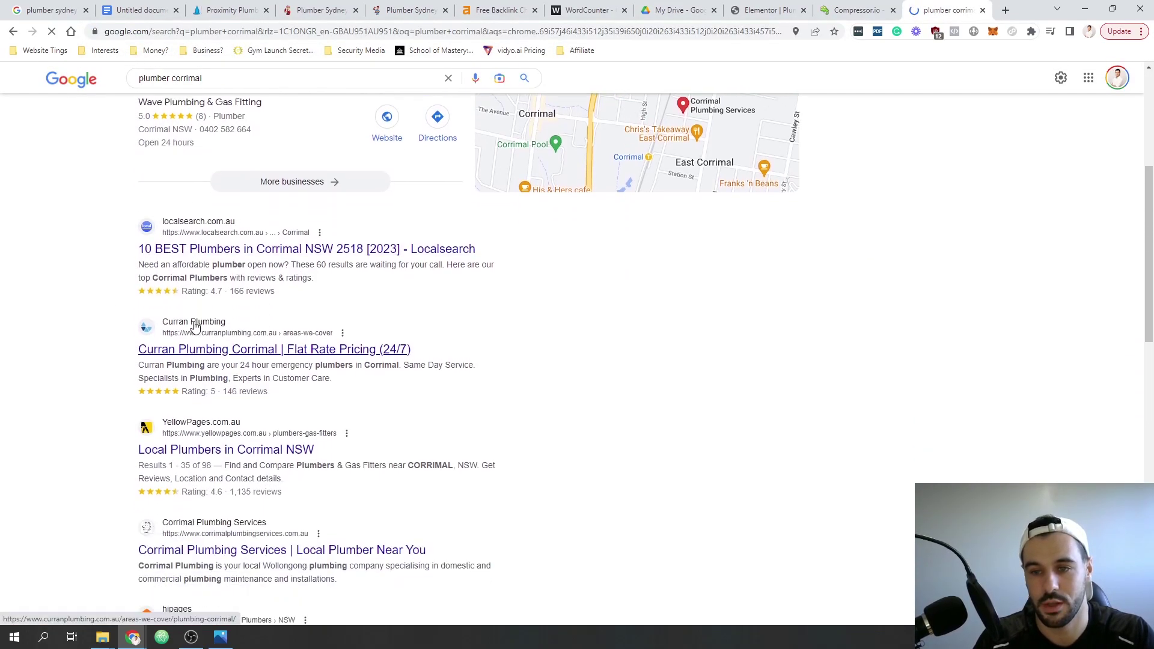
- Open the Curran Plumbing and Corrimal Plumbing Services organic results in new tabs and look through the remaining results
right_click(257, 351)
click(283, 361)
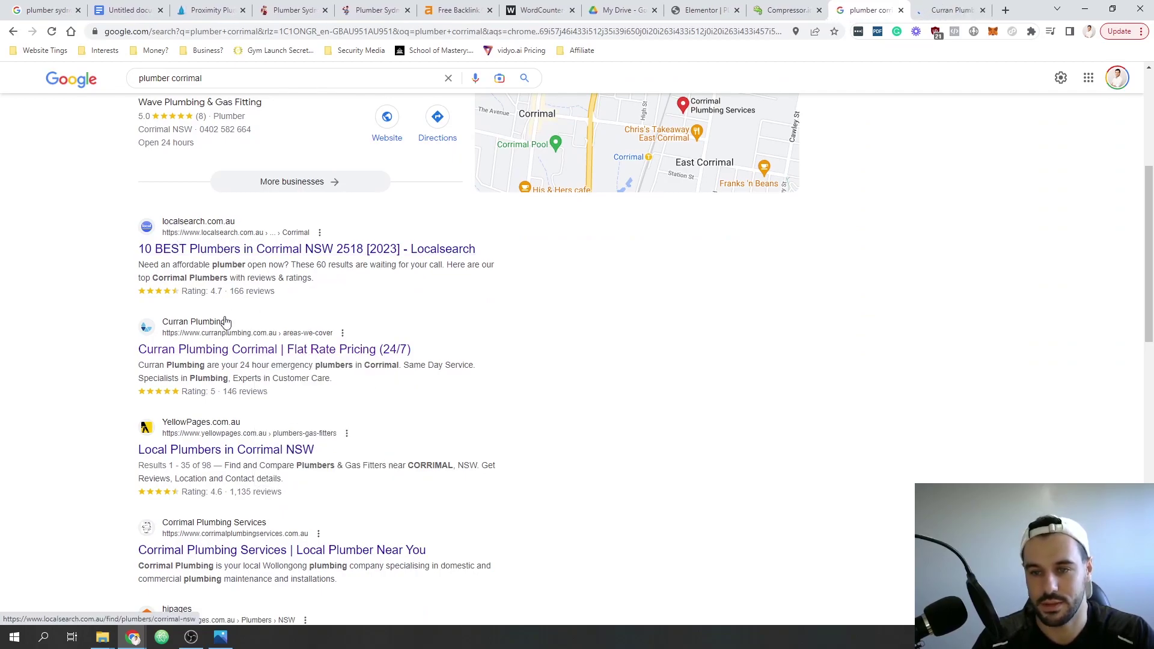
scroll(234, 343, down, 1)
right_click(262, 488)
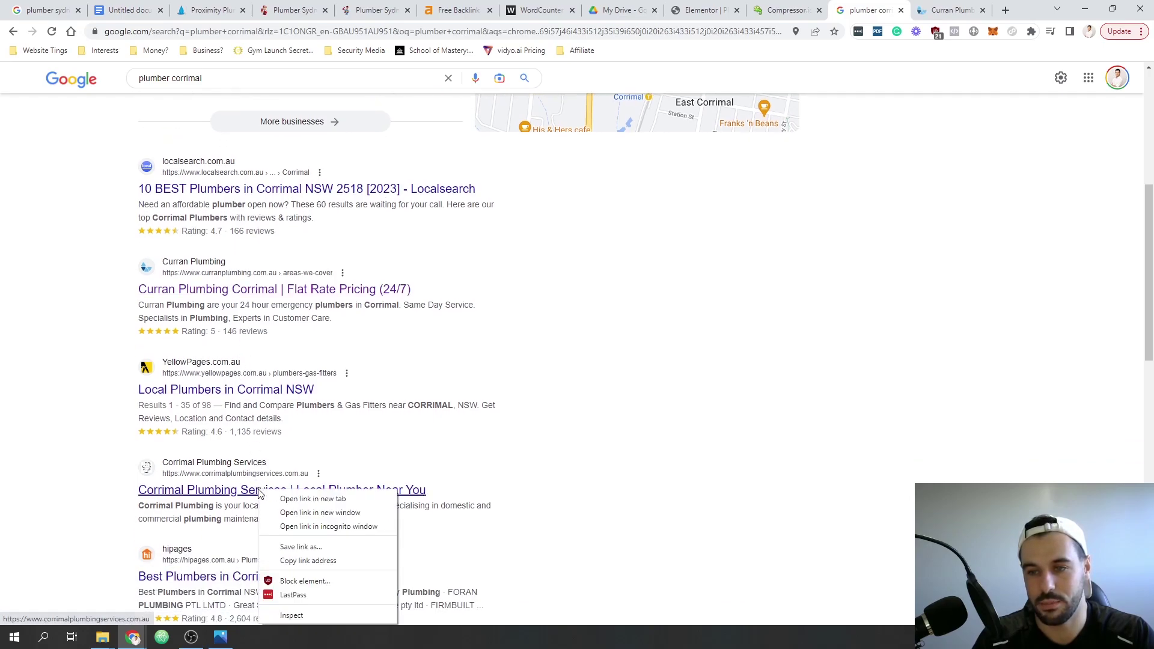
click(274, 496)
scroll(272, 495, down, 1)
scroll(272, 495, down, 2)
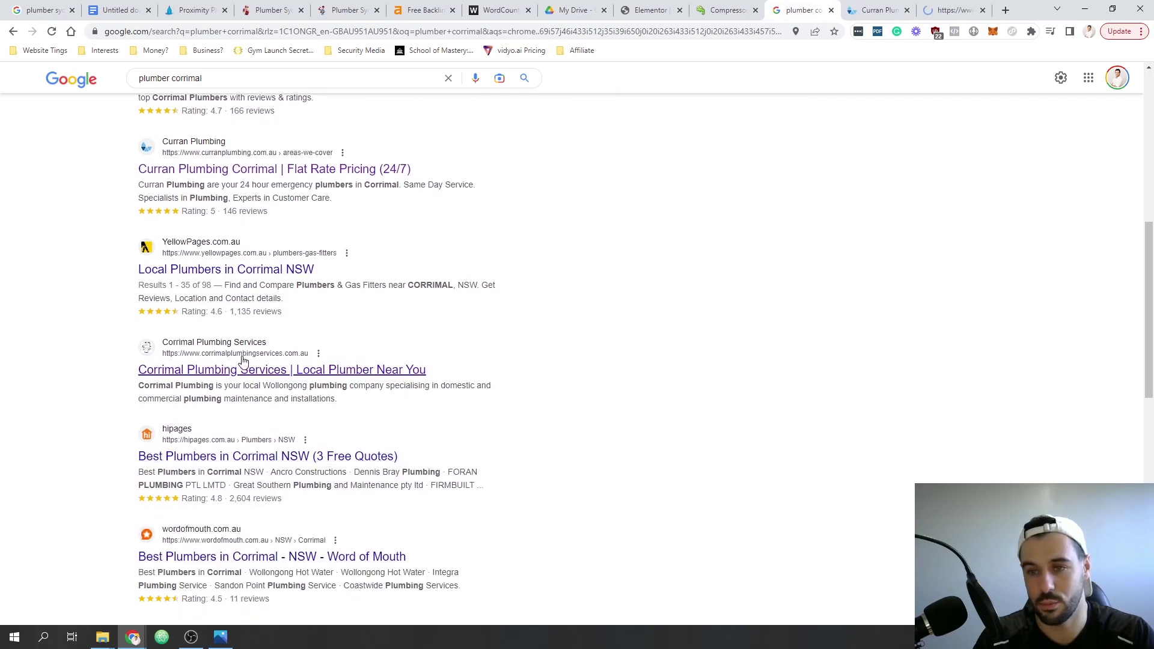
scroll(198, 469, down, 2)
scroll(192, 463, up, 6)
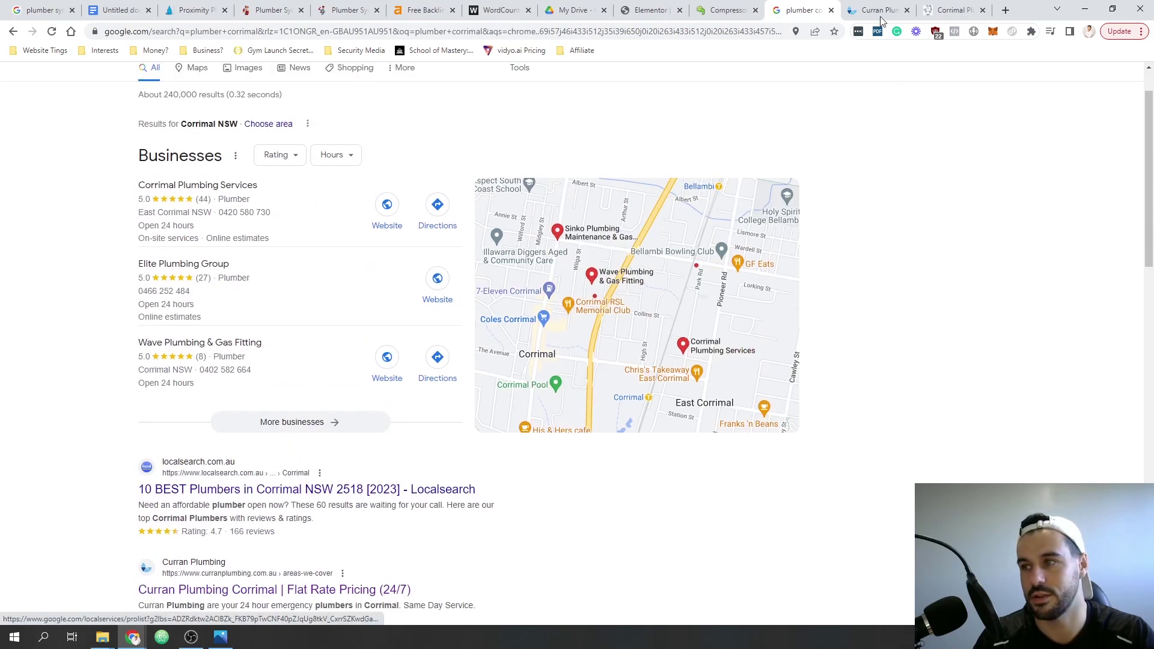
- Search the Curran Plumbing and Corrimal Plumbing Services pages for occurrences of "corrimal"
click(878, 11)
key(ctrl+f)
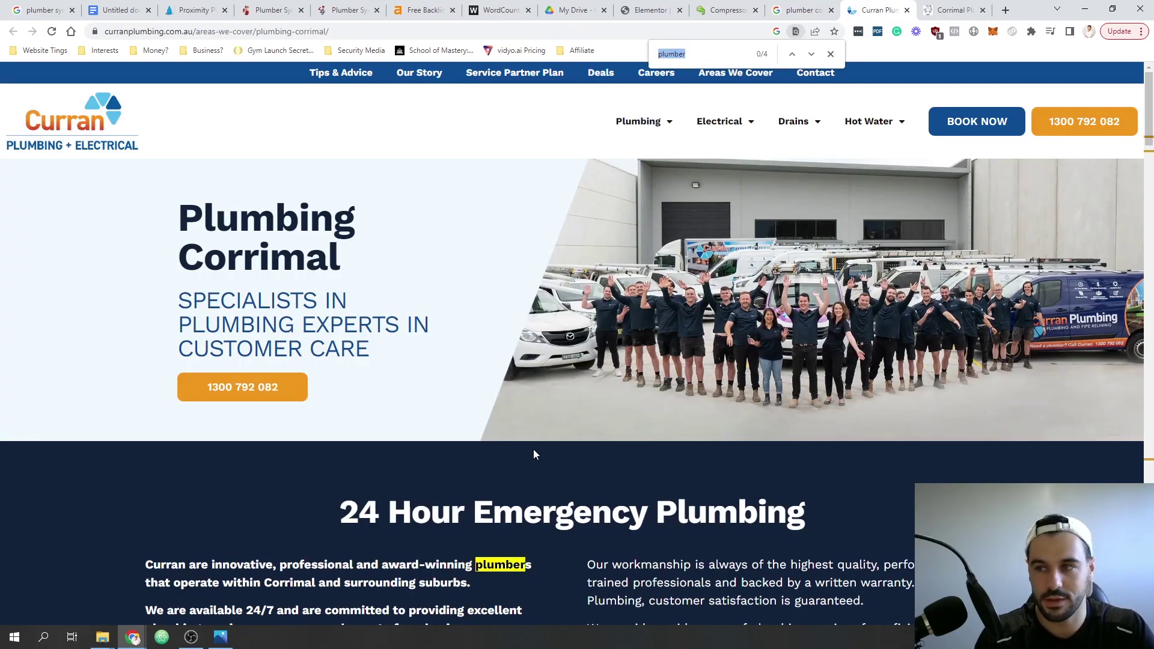
text(corrimal)
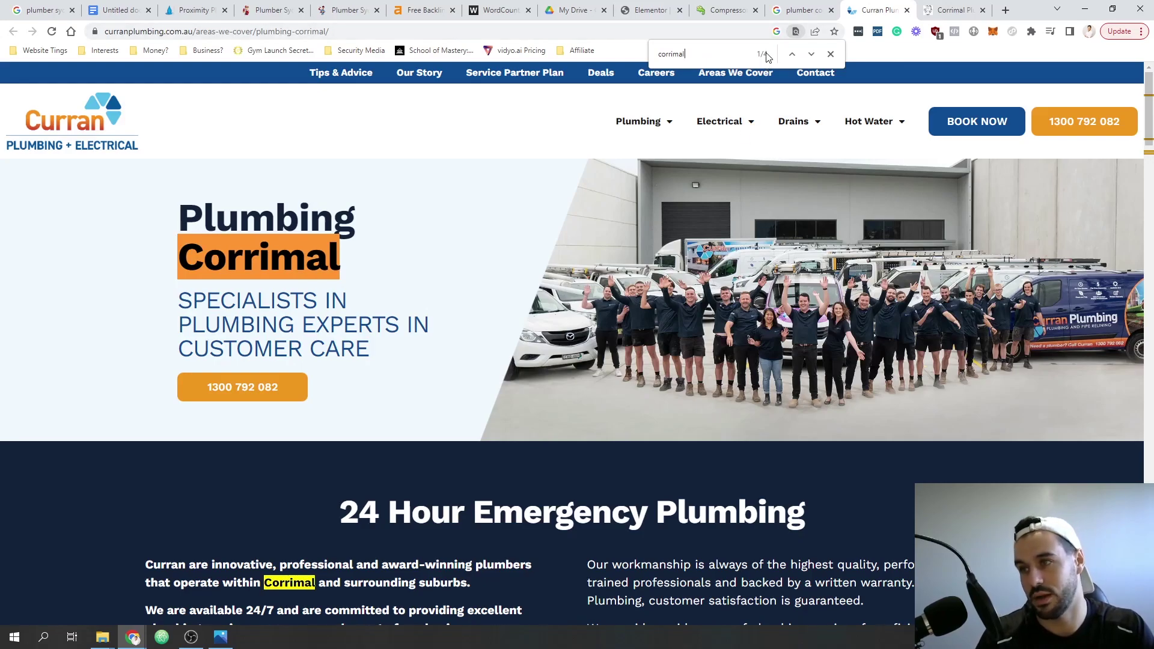
click(953, 10)
key(ctrl+f)
key(End)
key(BackSpace)
text(l)
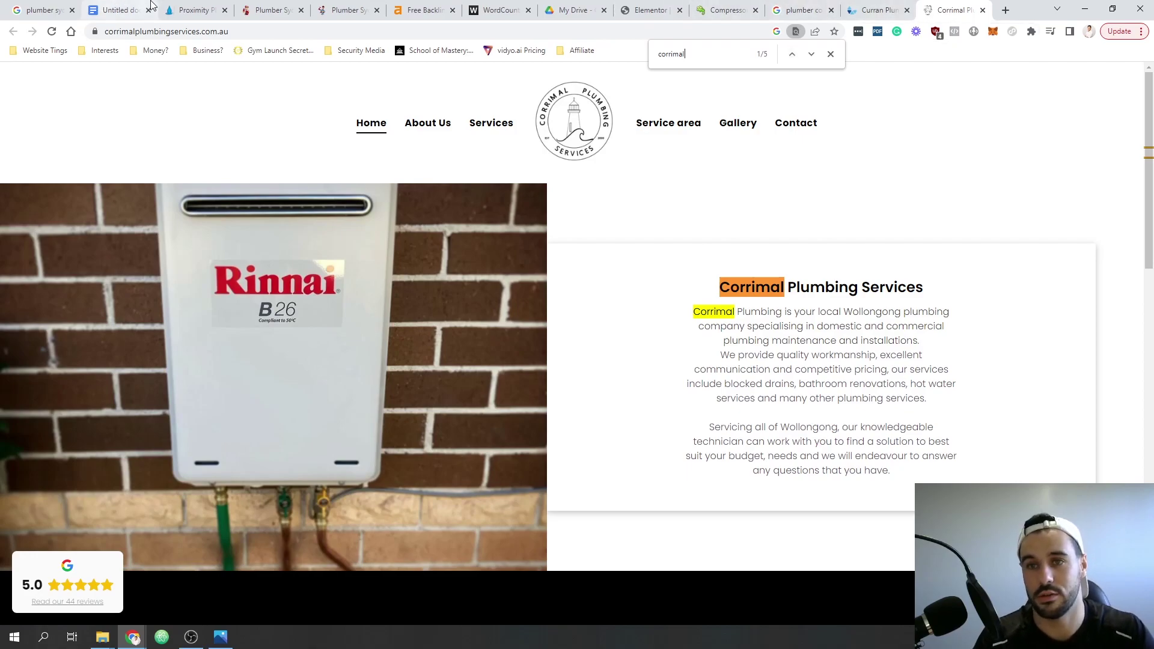
- Add the line "Corrimal - 10" below the keyword list in the Google Docs document
click(117, 9)
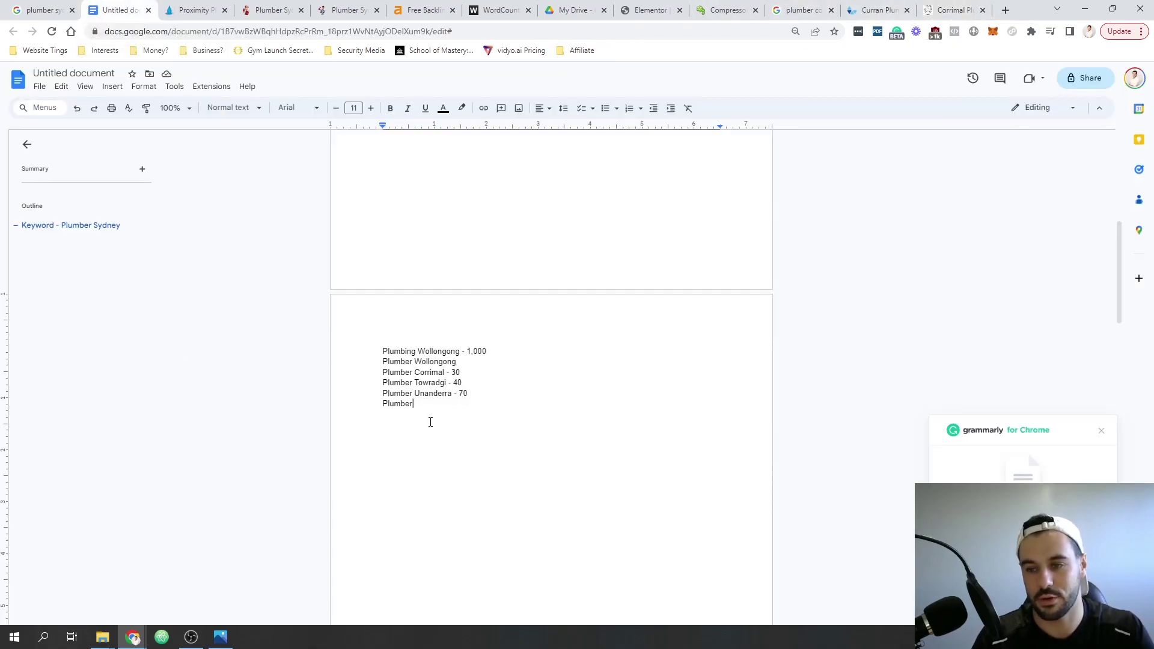
click(432, 423)
key(Return)
text(Corri)
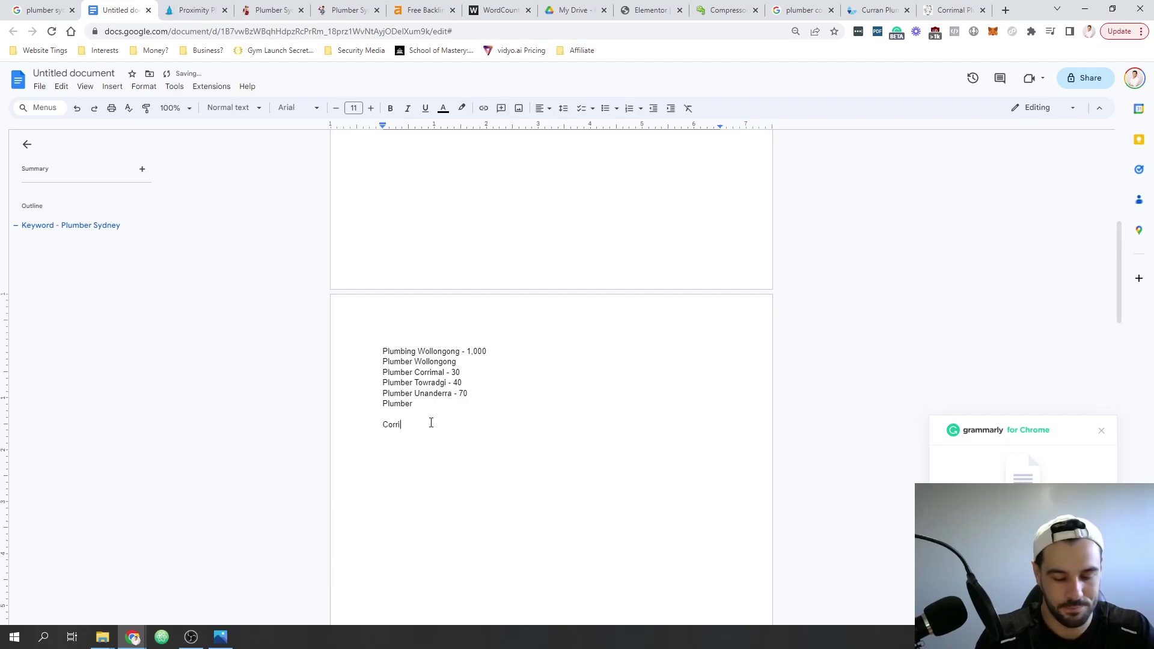
text(mal - 10)
key(Return)
- Search the Curran Plumbing and Corrimal Plumbing Services pages for occurrences of "plumbing"
click(895, 7)
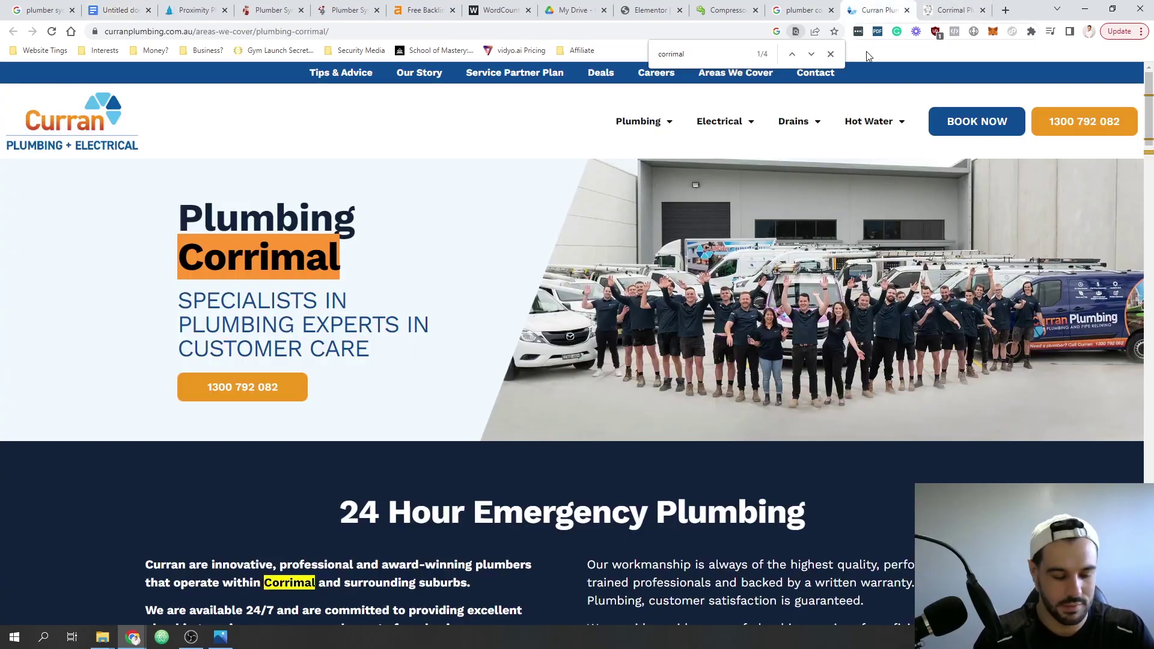
key(BackSpace)
key(BackSpace)
key(BackSpace)
key(BackSpace)
key(BackSpace)
key(BackSpace)
key(BackSpace)
key(BackSpace)
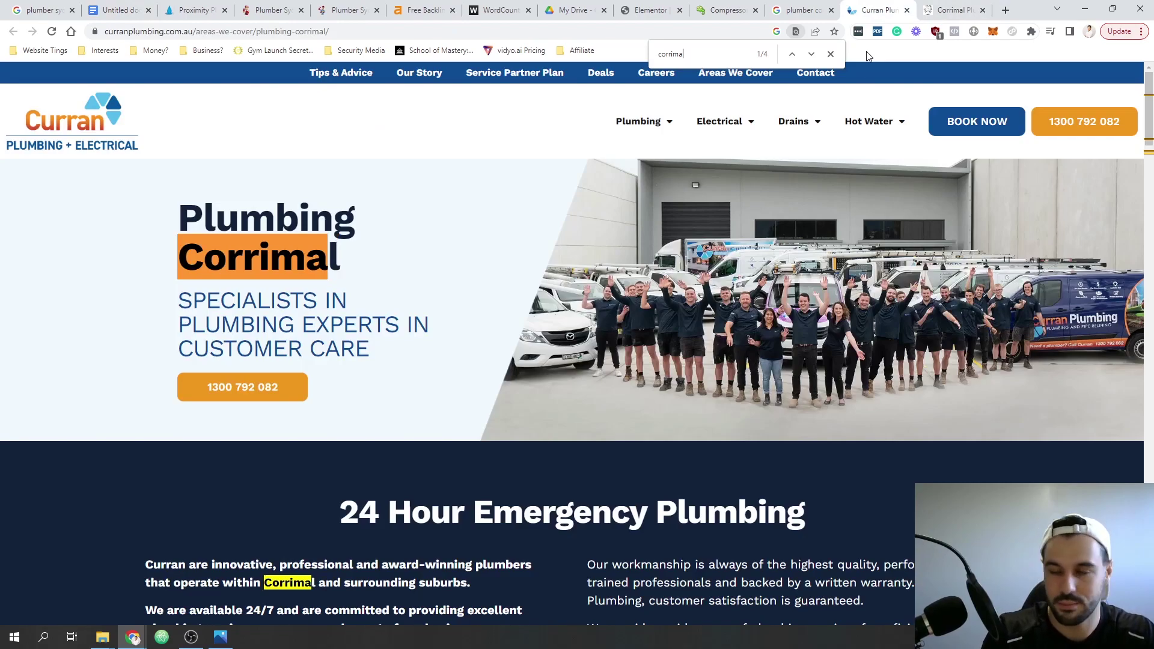
text(plumbing)
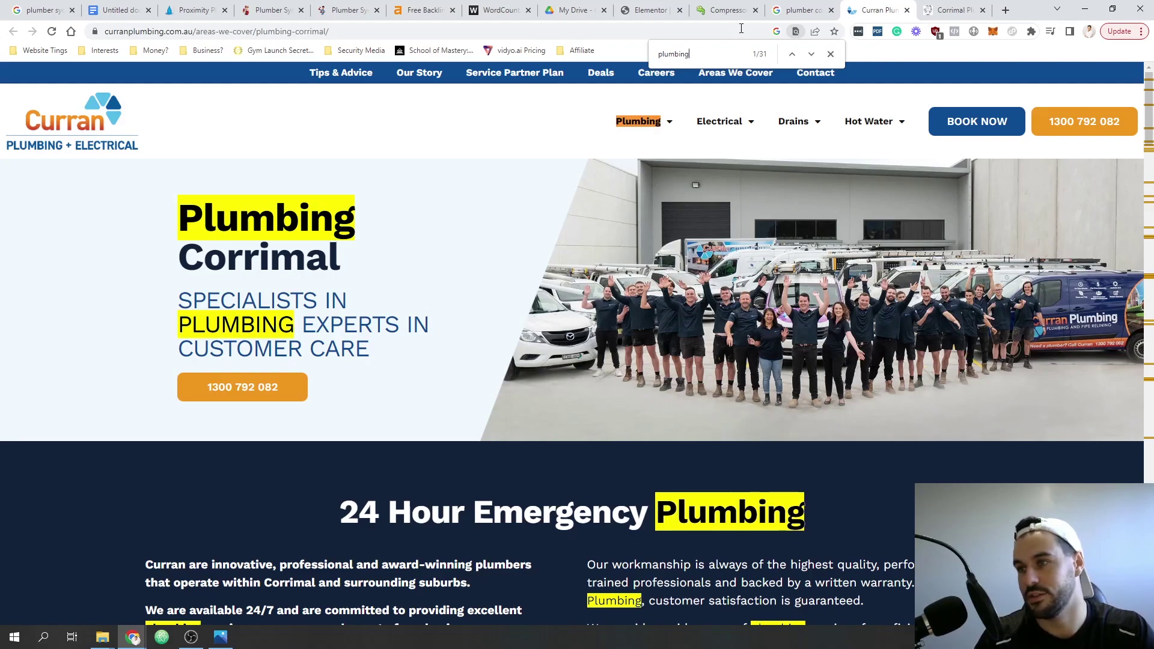
click(953, 10)
double_click(691, 56)
text(plumbing)
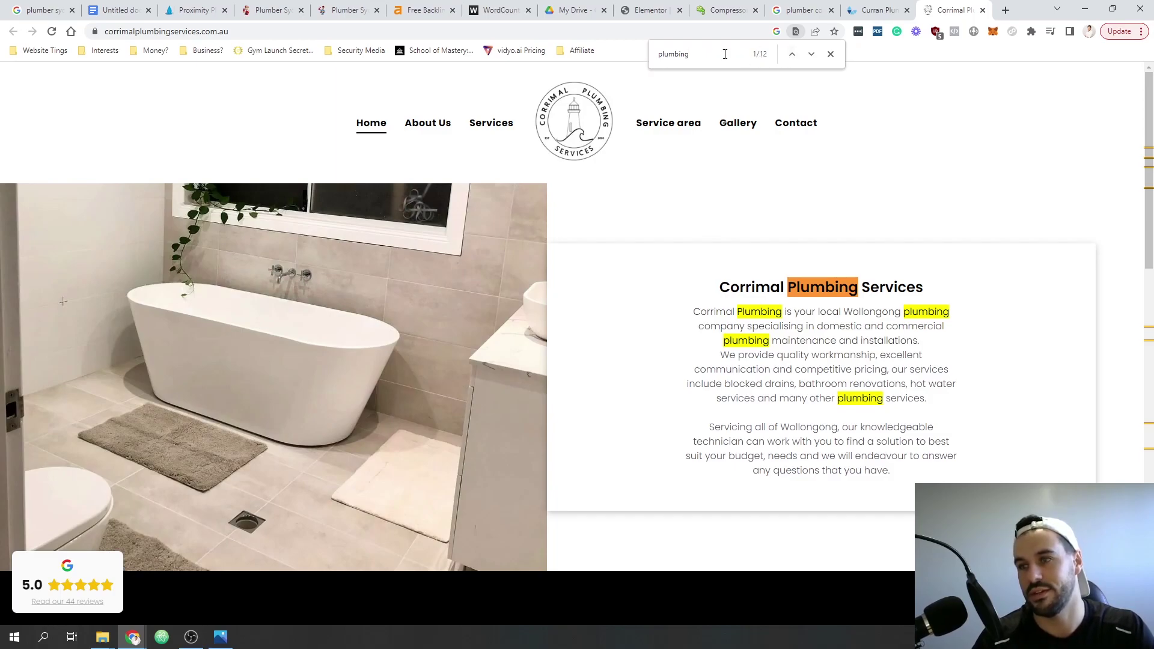
- Add the line "Plumbing - 50" under the Corrimal line in the Google Docs document
click(120, 10)
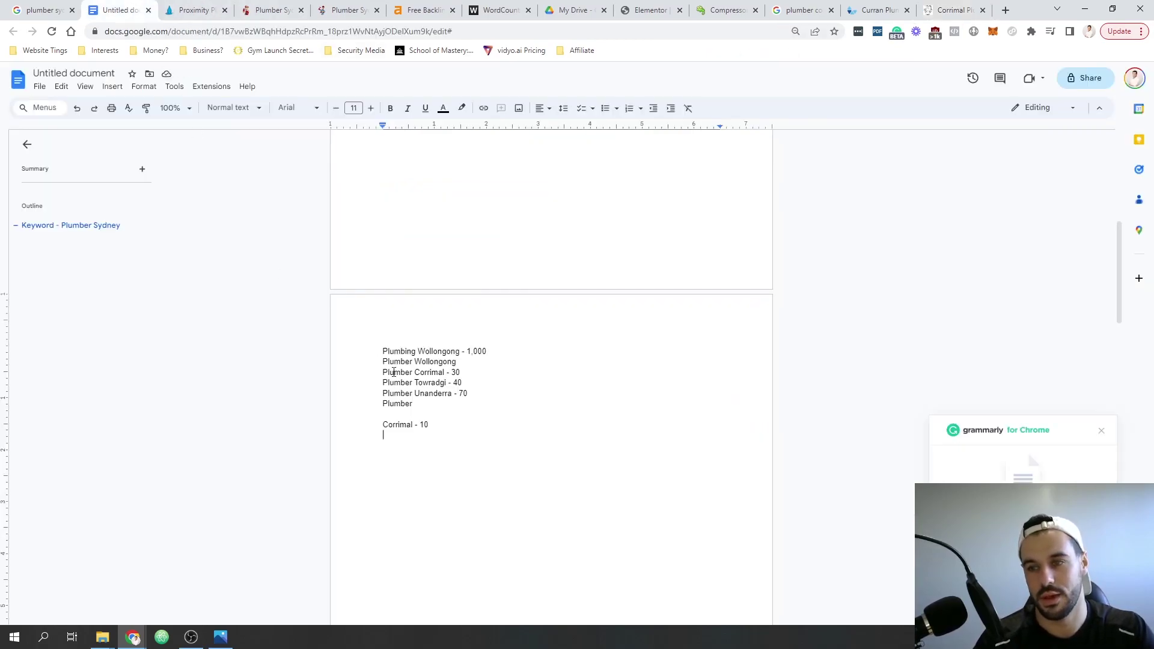
text(Plumbing )
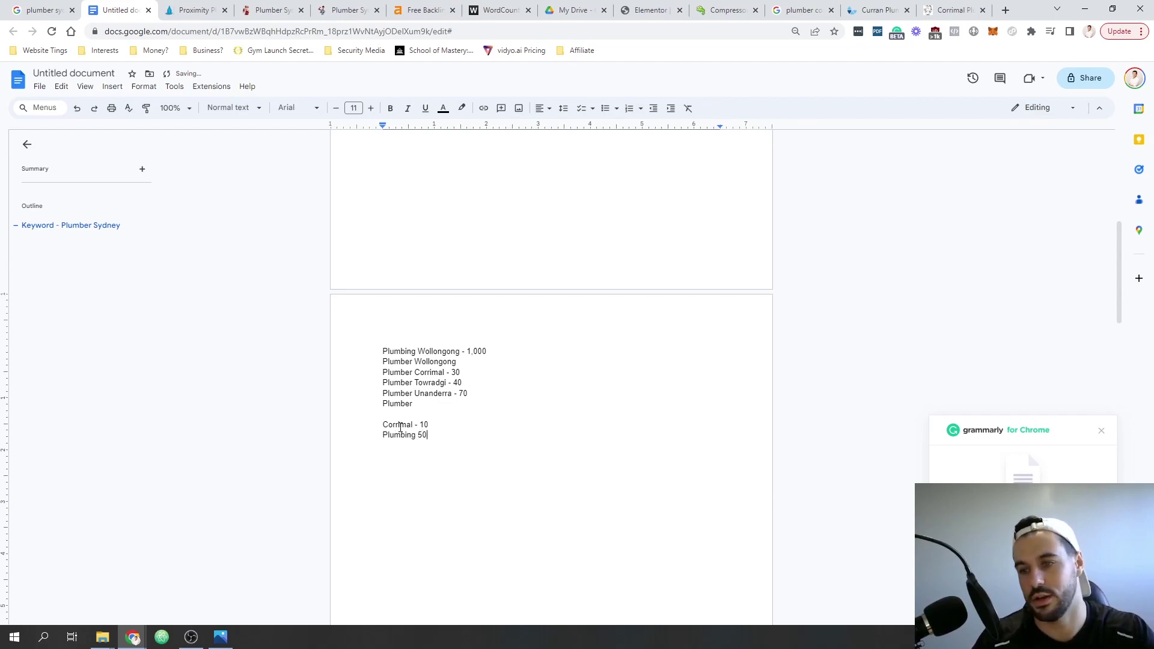
text(-)
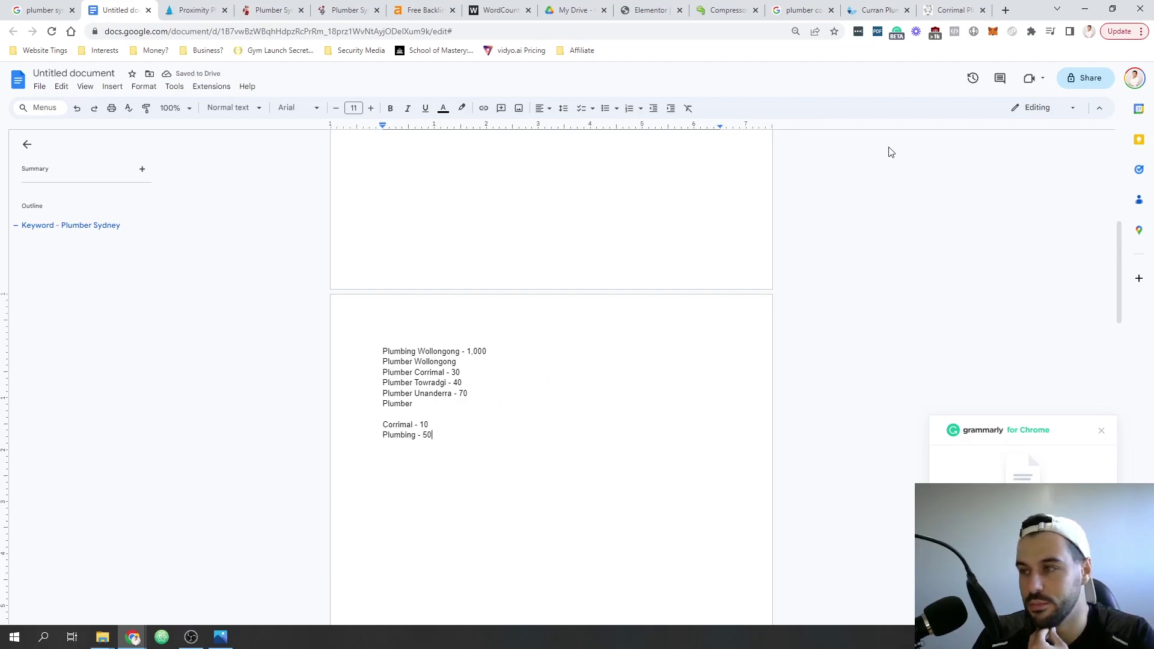
- Return to the Elementor editor and add a single-column section to the empty Plumber Corrimal page
click(958, 10)
click(802, 8)
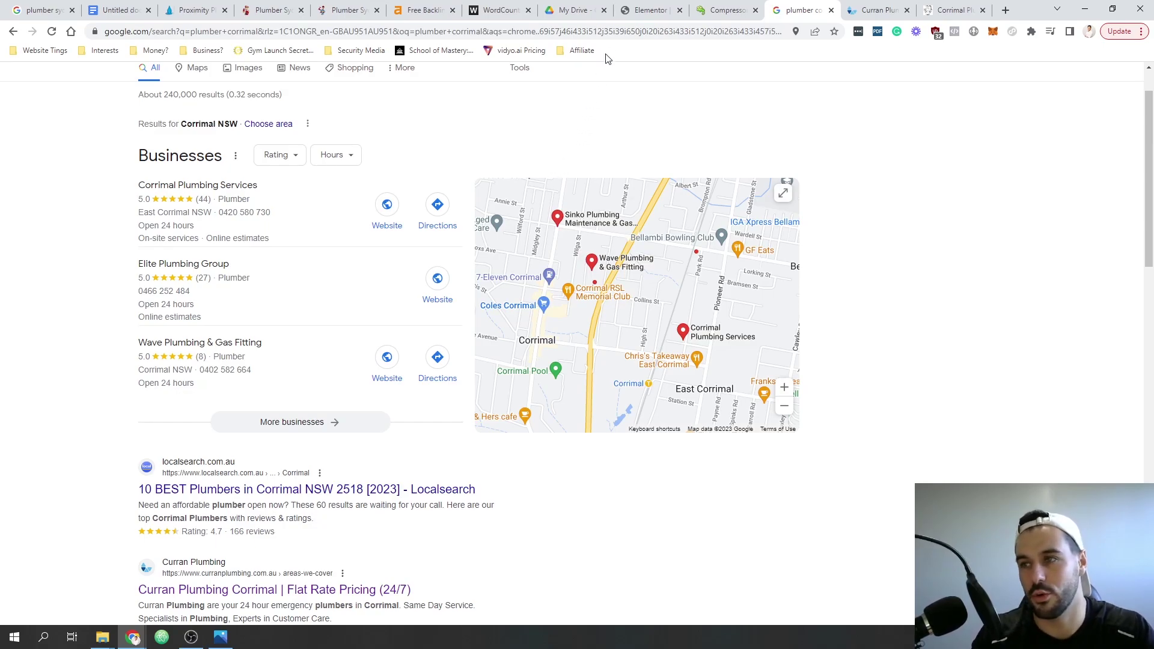
click(649, 10)
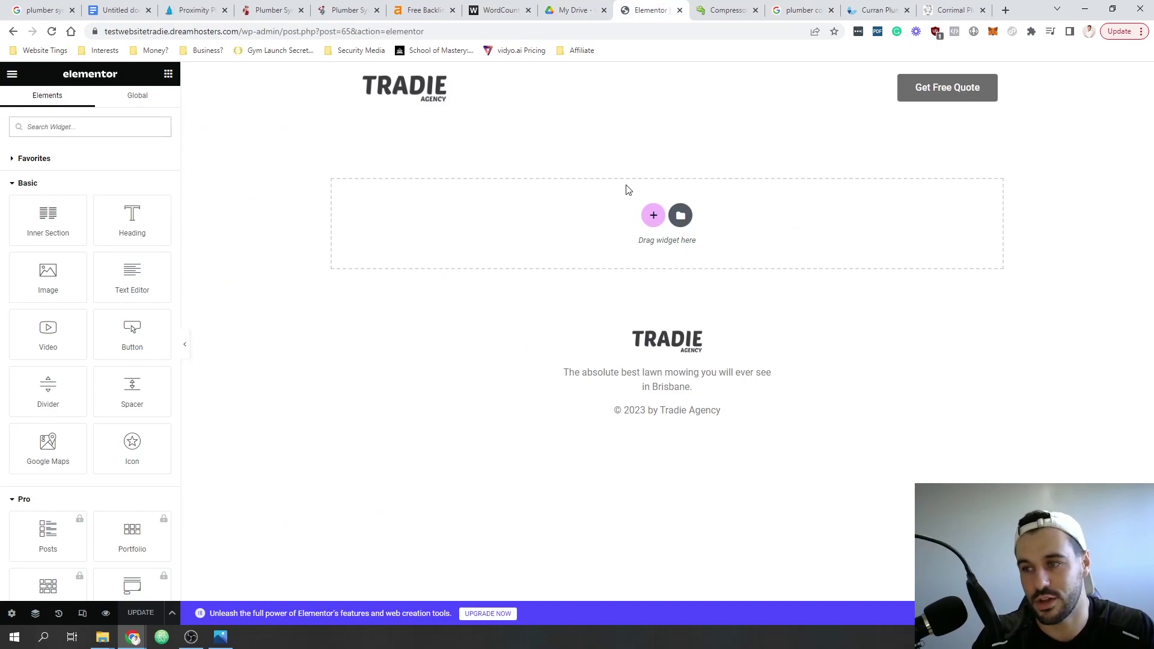
click(655, 215)
click(511, 250)
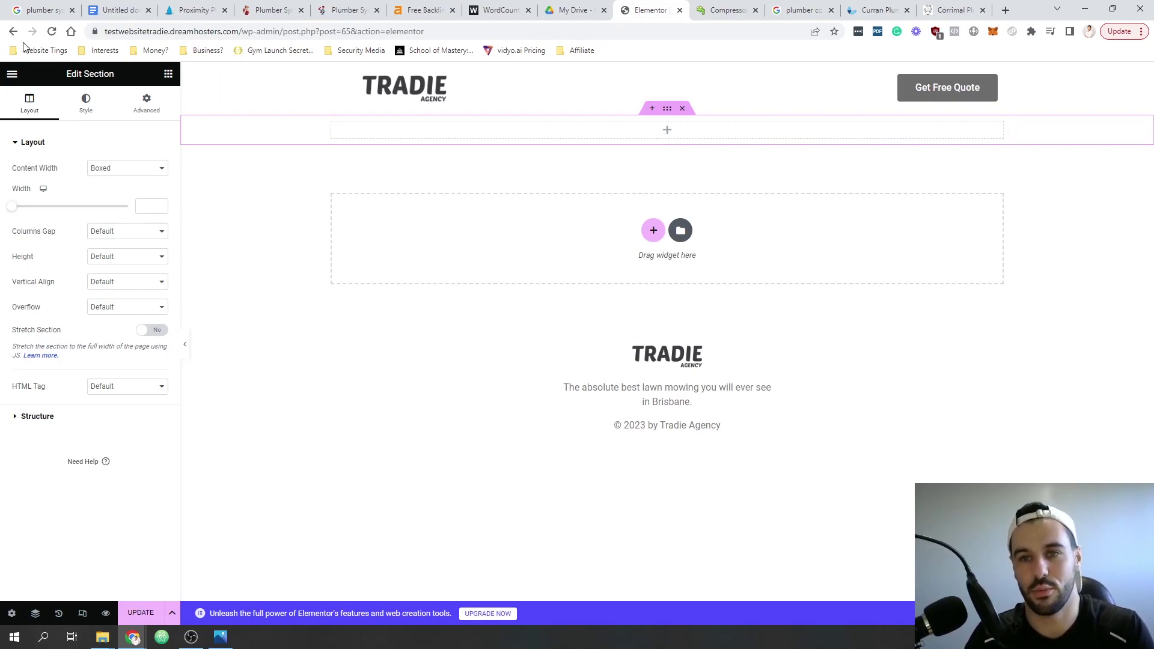
- Place a Heading widget in the new section and set its HTML tag to H1
click(169, 74)
drag(134, 218, 704, 135)
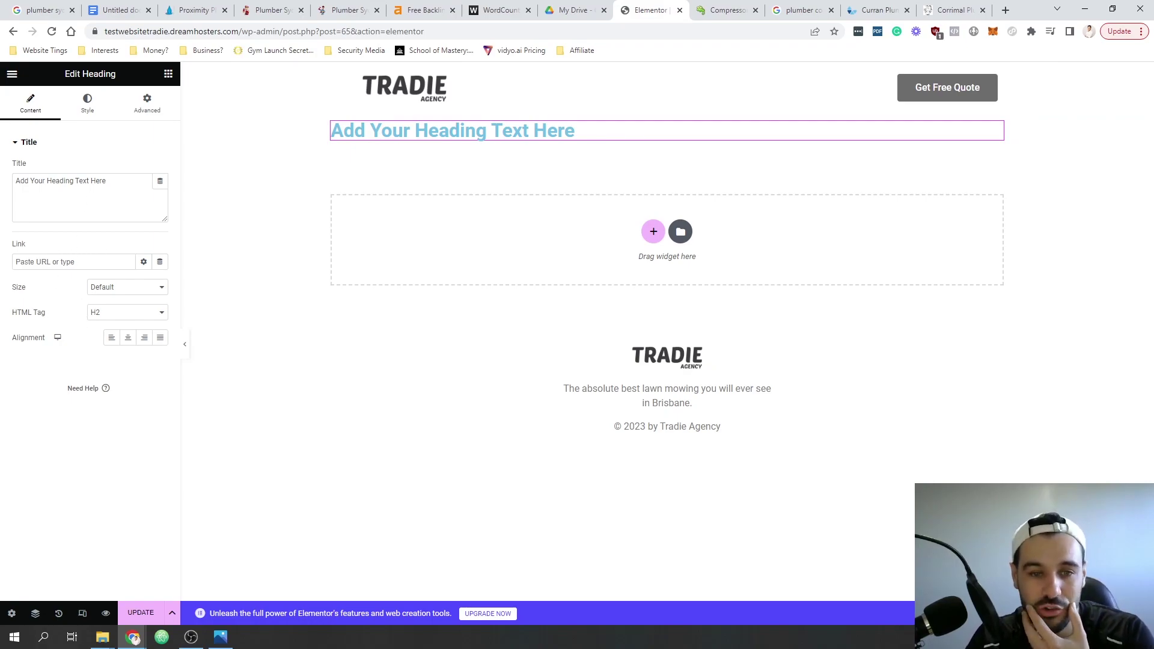
click(114, 315)
click(117, 327)
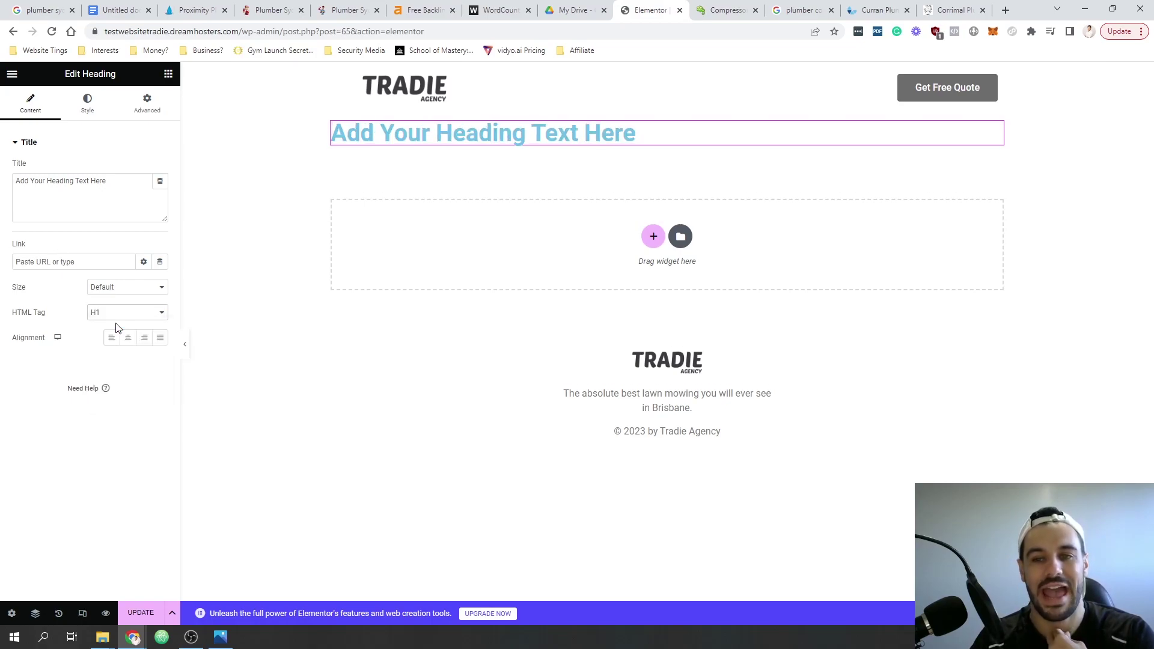
- Change the H1 heading text to "Best Plumbing in Corrimal" and centre it
triple_click(517, 136)
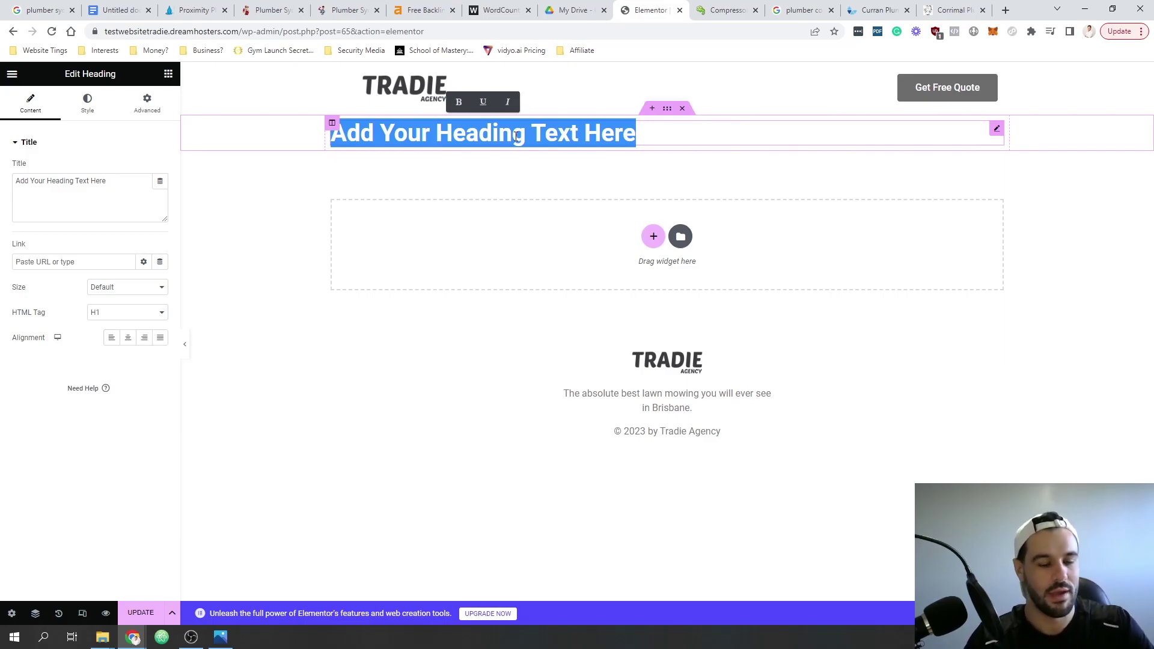
text(Best)
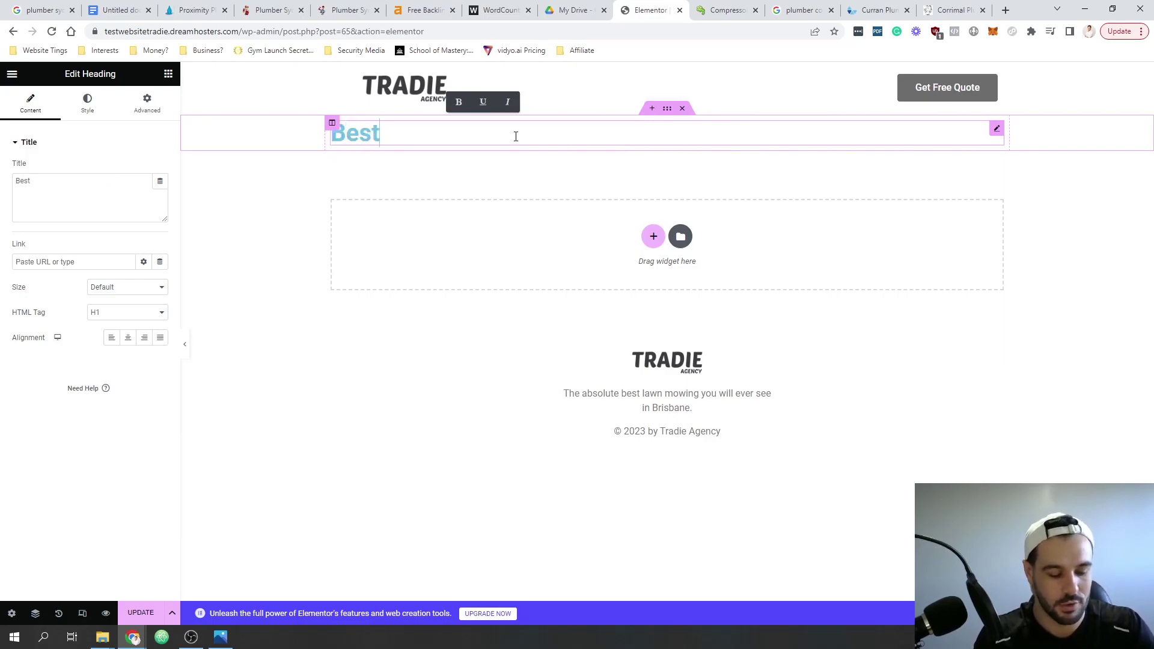
text( Plumbing )
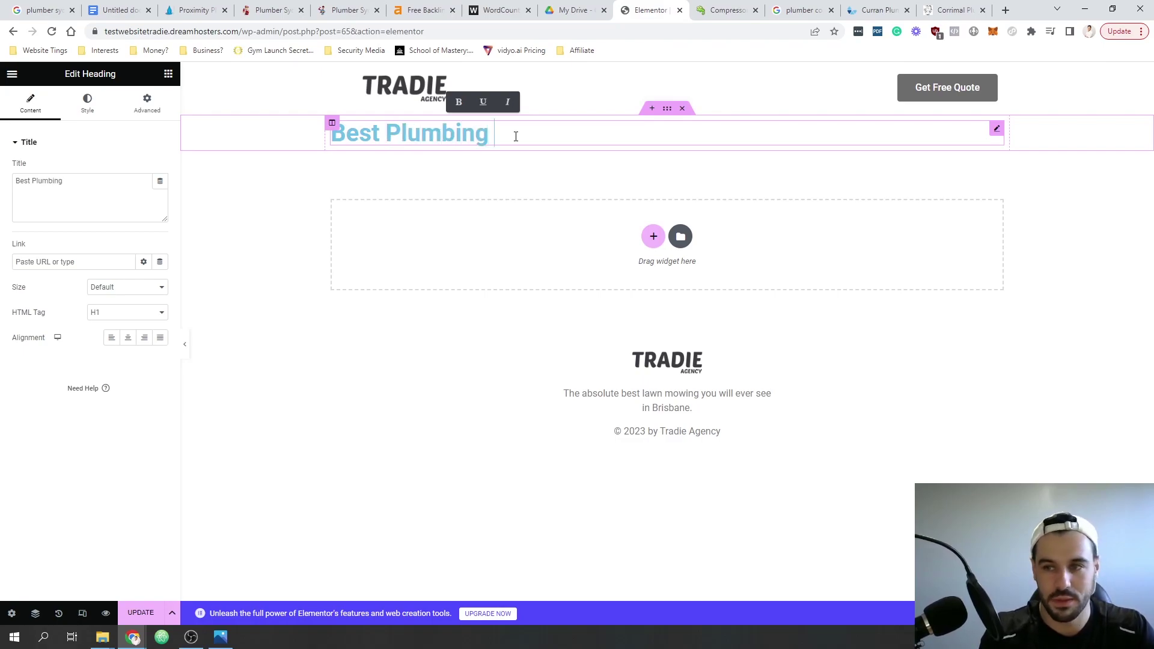
text(in Corrimal)
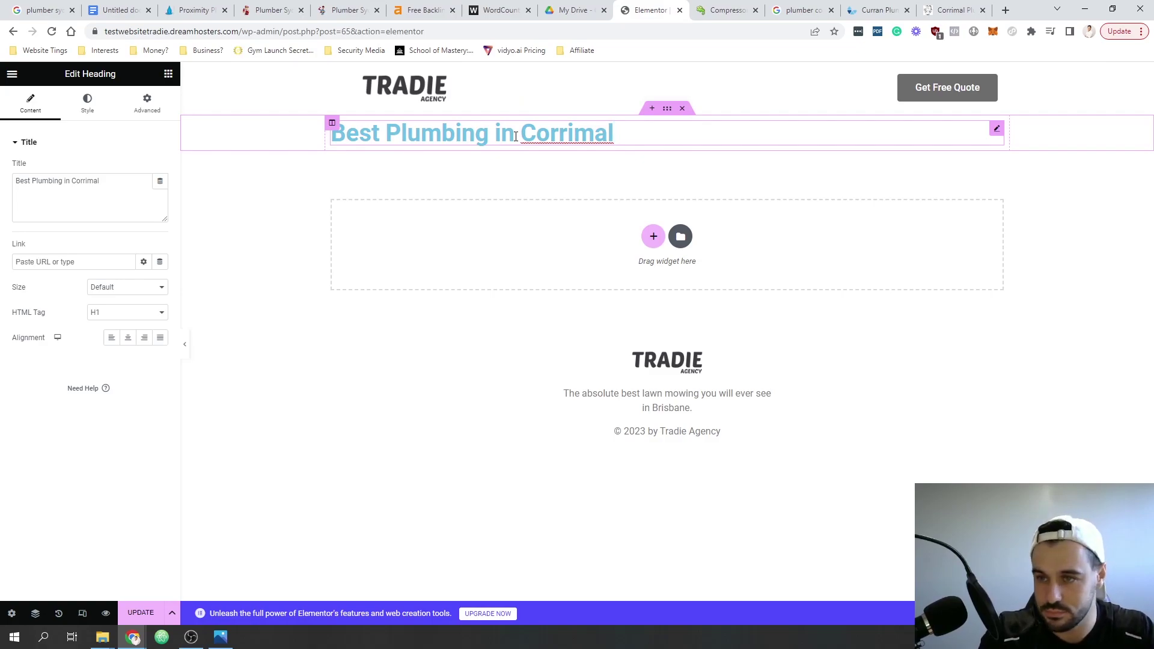
click(127, 337)
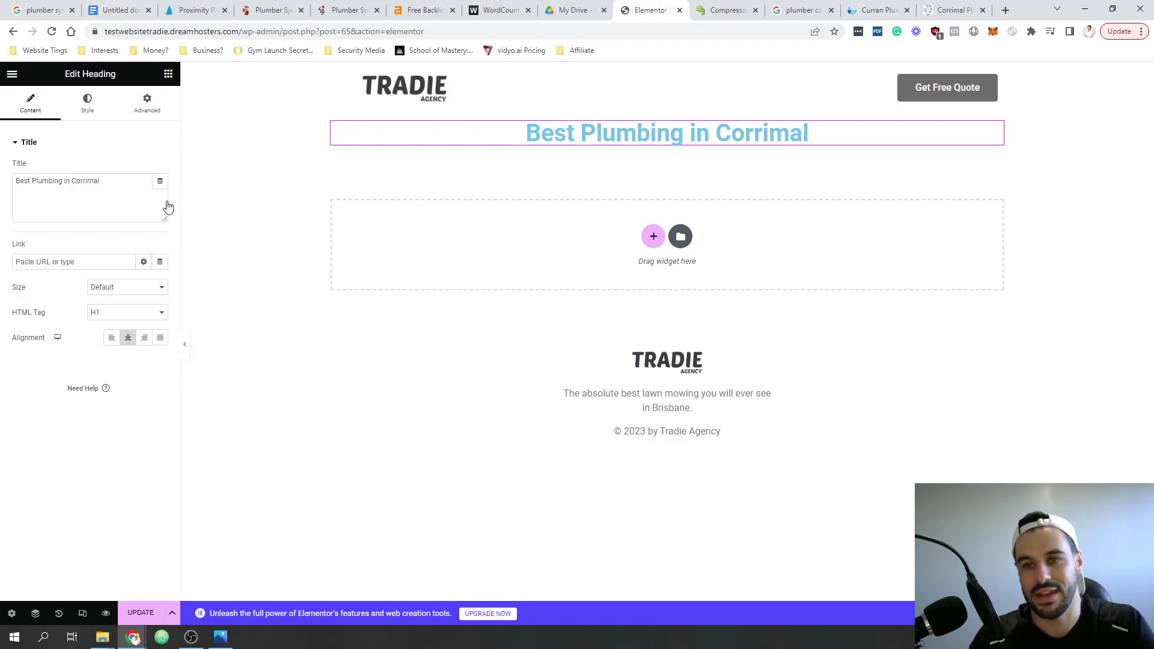
click(144, 320)
click(240, 181)
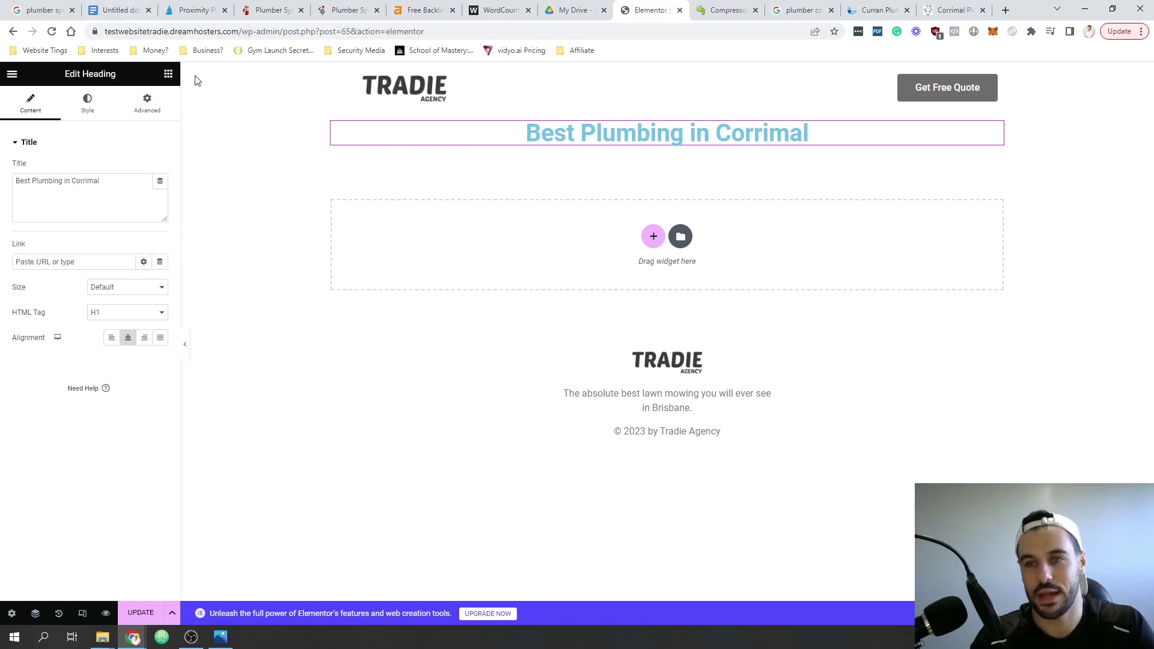
- Place a second Heading widget below the H1 heading and centre it
click(168, 73)
drag(132, 223, 555, 140)
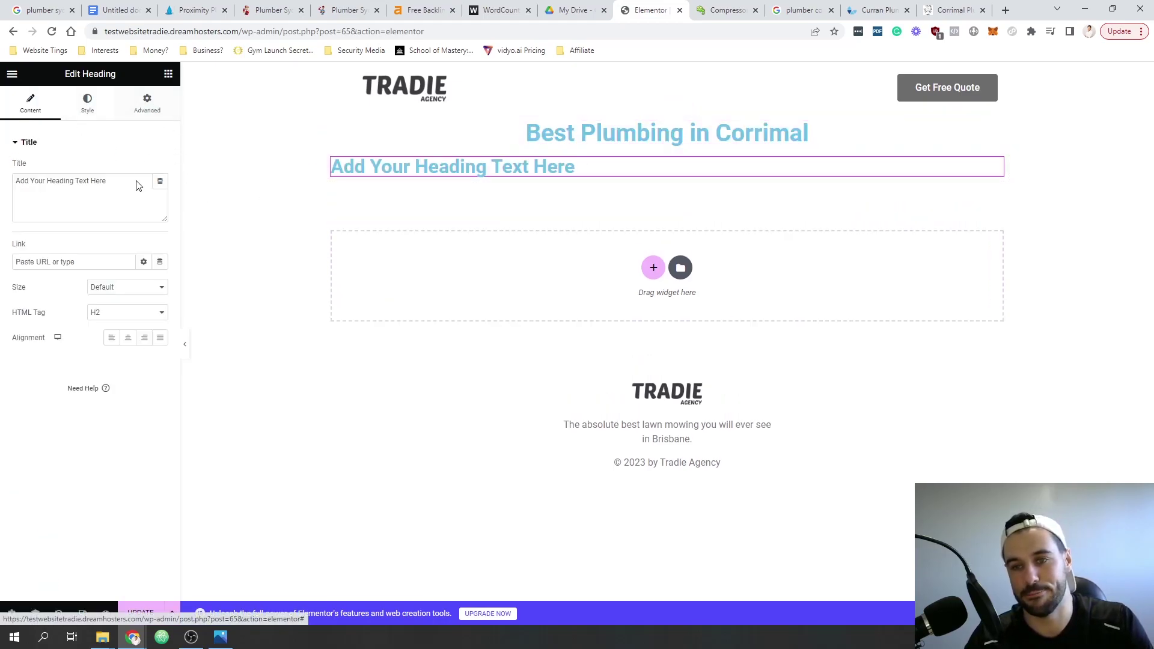
click(127, 338)
- Set the second heading's title to "Our Corrimal Plumbing Services"
drag(112, 181, 13, 183)
text(Our)
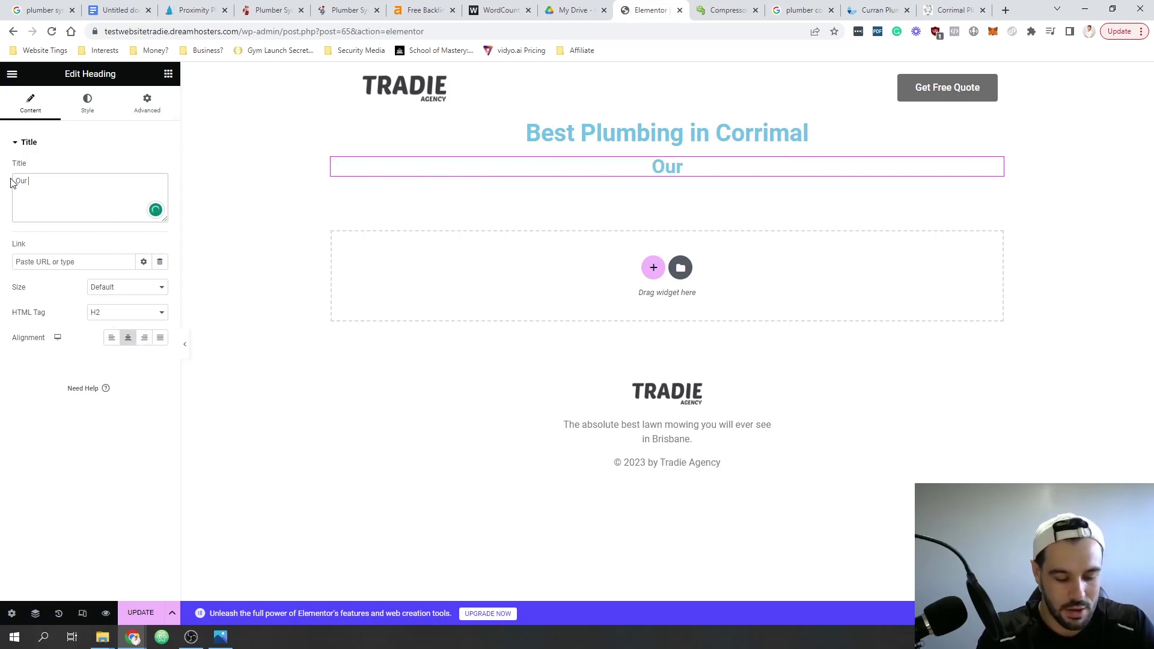
text( Plumbing)
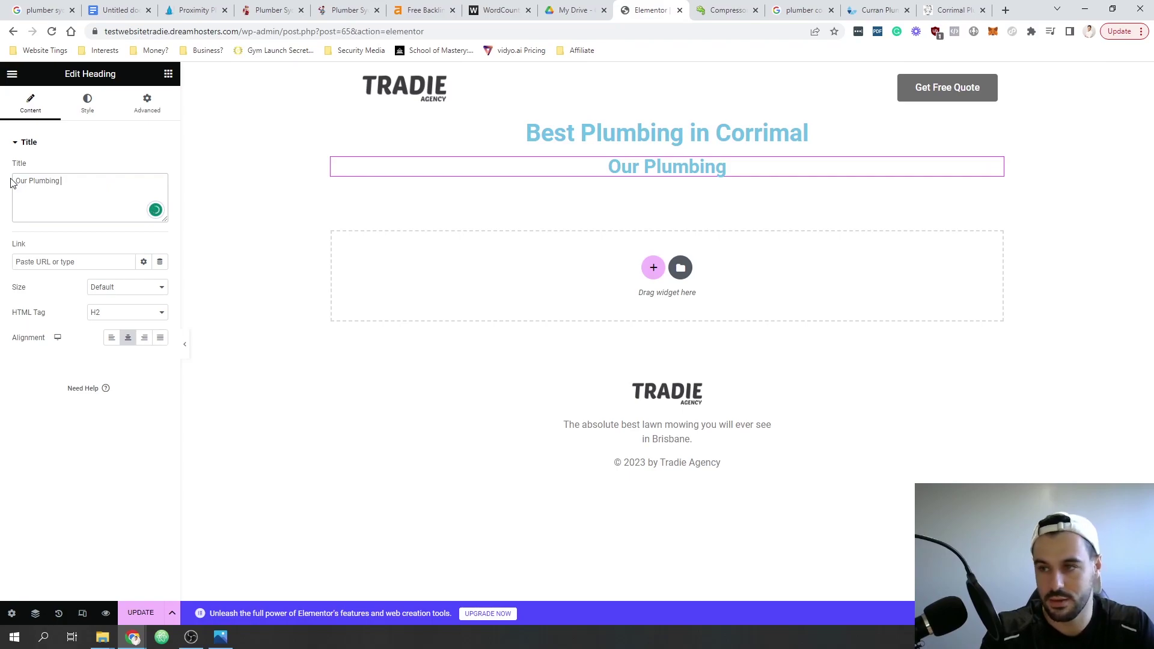
key(BackSpace)
key(BackSpace)
key(BackSpace)
key(BackSpace)
key(BackSpace)
key(BackSpace)
key(BackSpace)
key(BackSpace)
key(BackSpace)
text(Corrimal Plum)
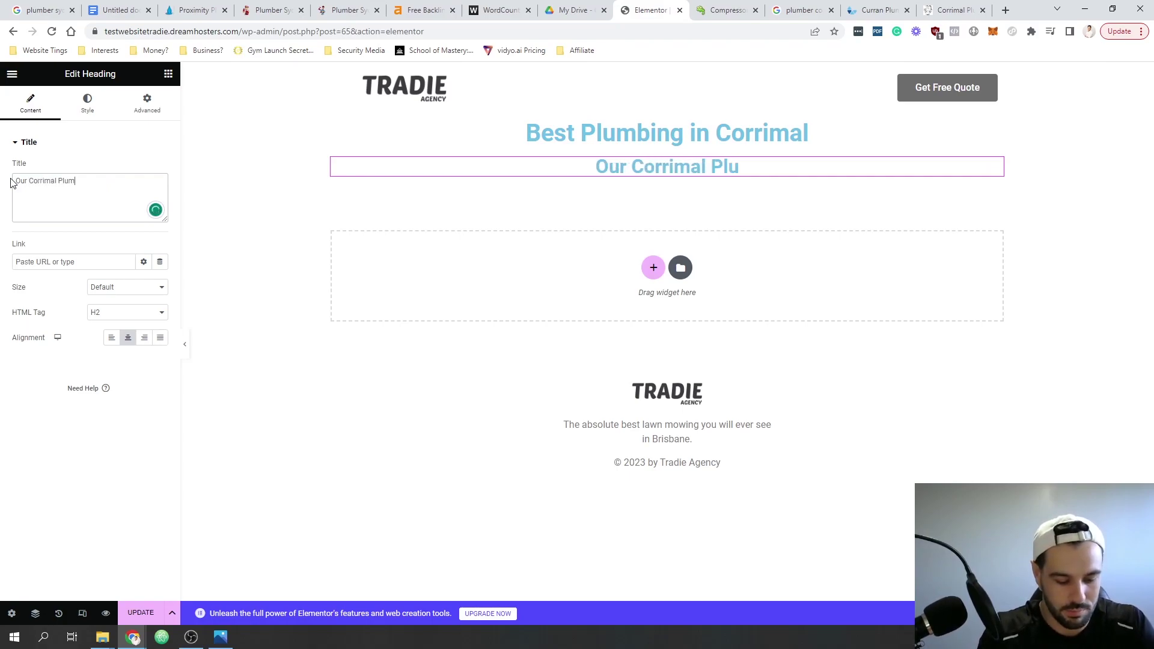
text(bing Services)
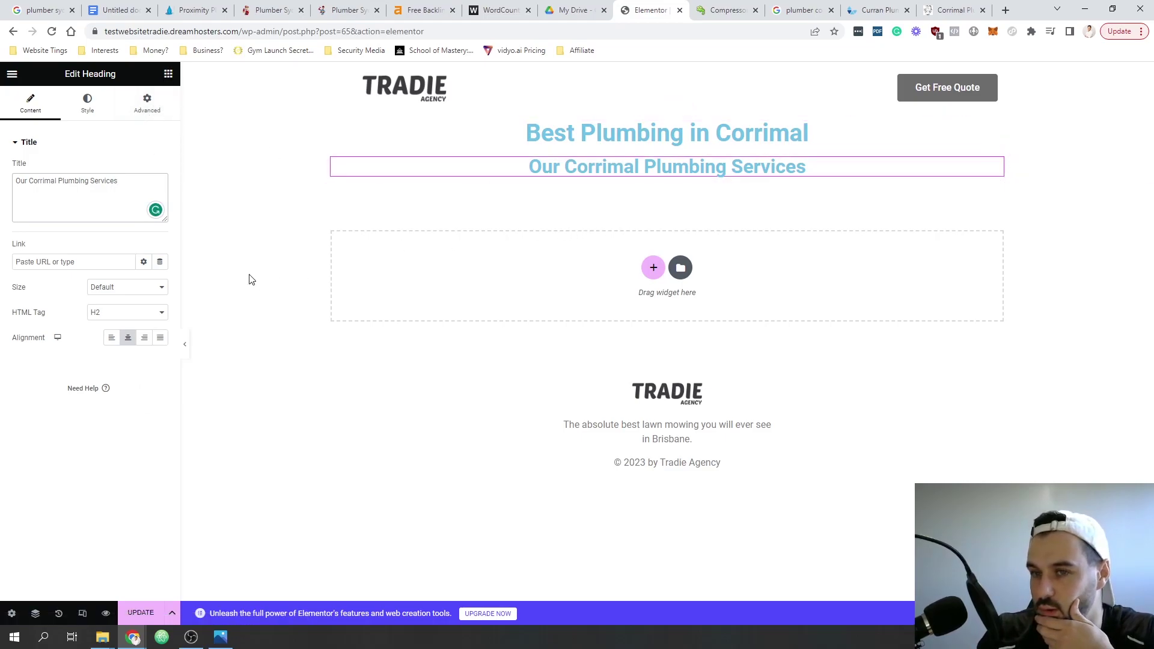
- Add a centred Heading widget below the services heading and set its title to "About Our Corrimal Plumbing Team"
click(169, 74)
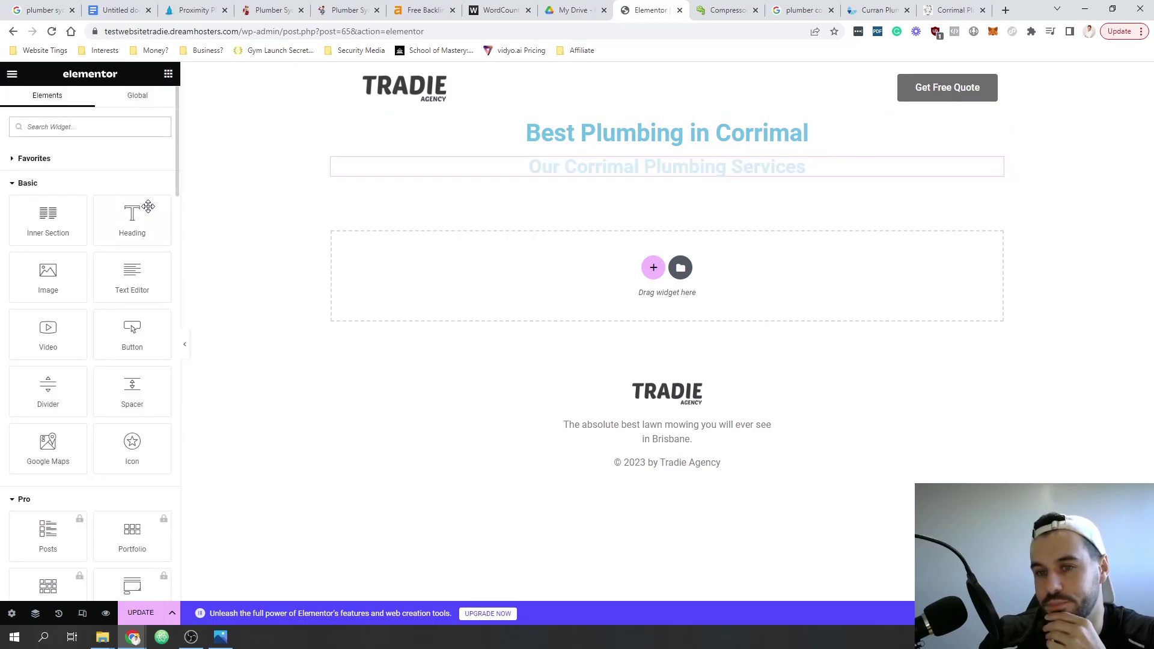
drag(129, 220, 657, 177)
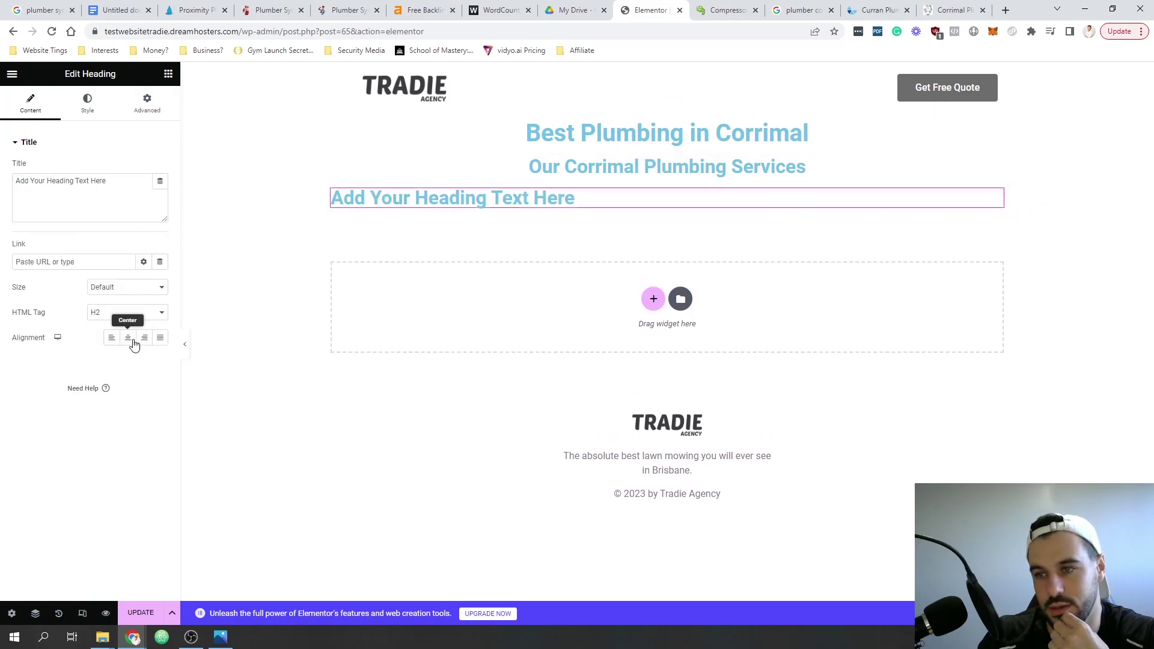
drag(122, 179, 7, 186)
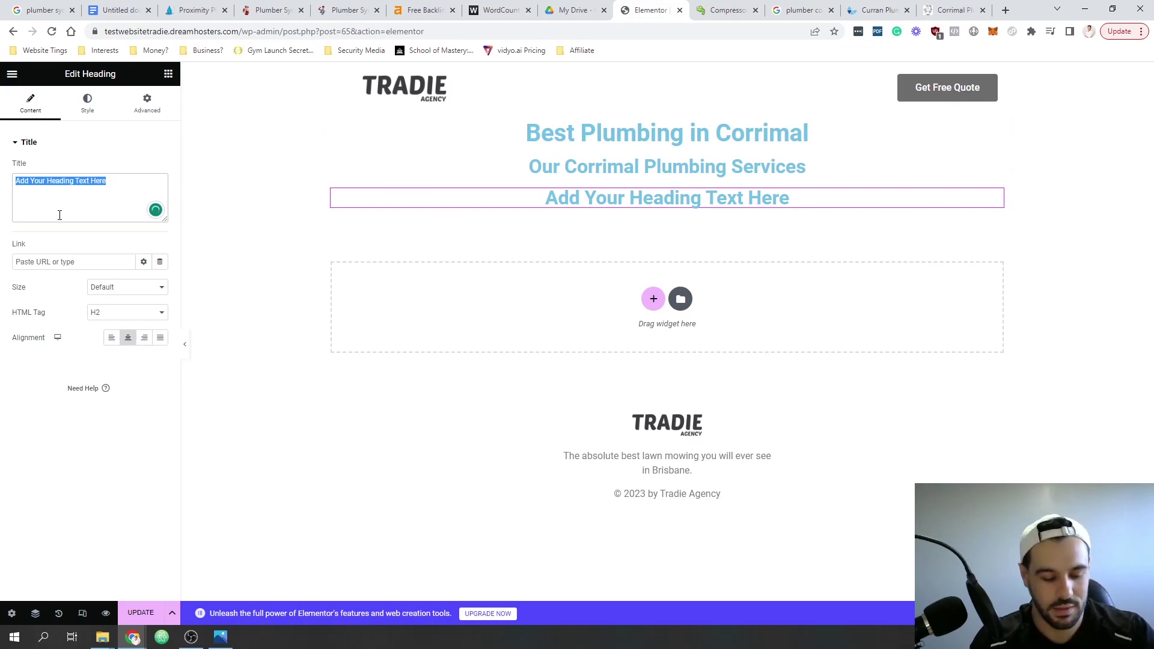
text(About U)
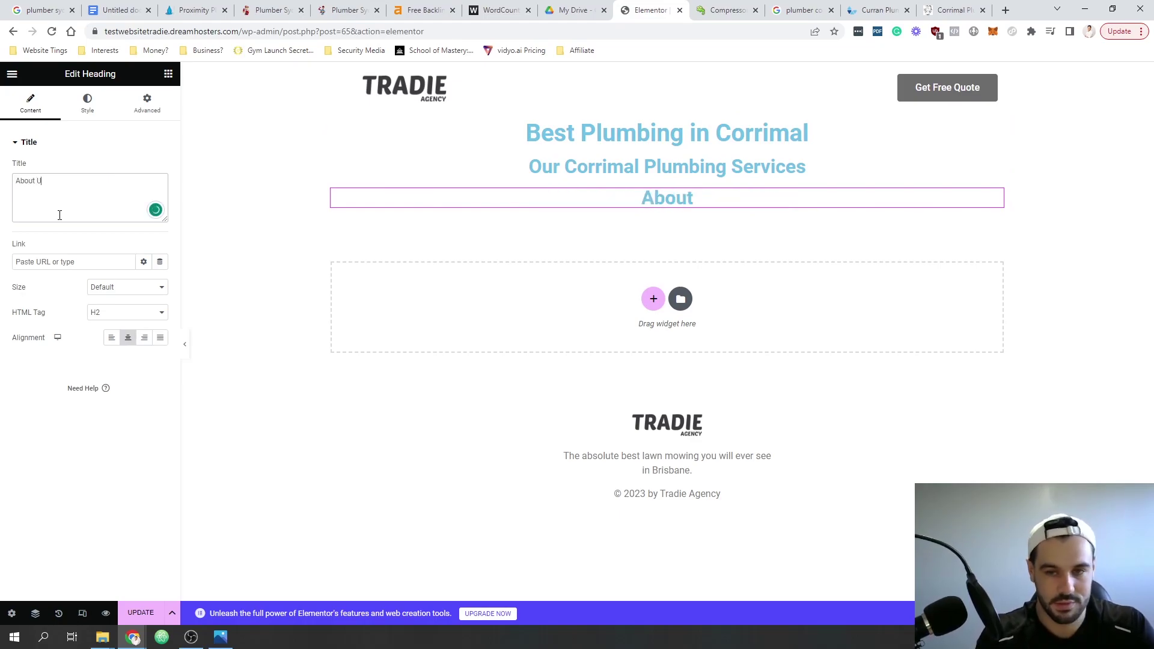
text(s)
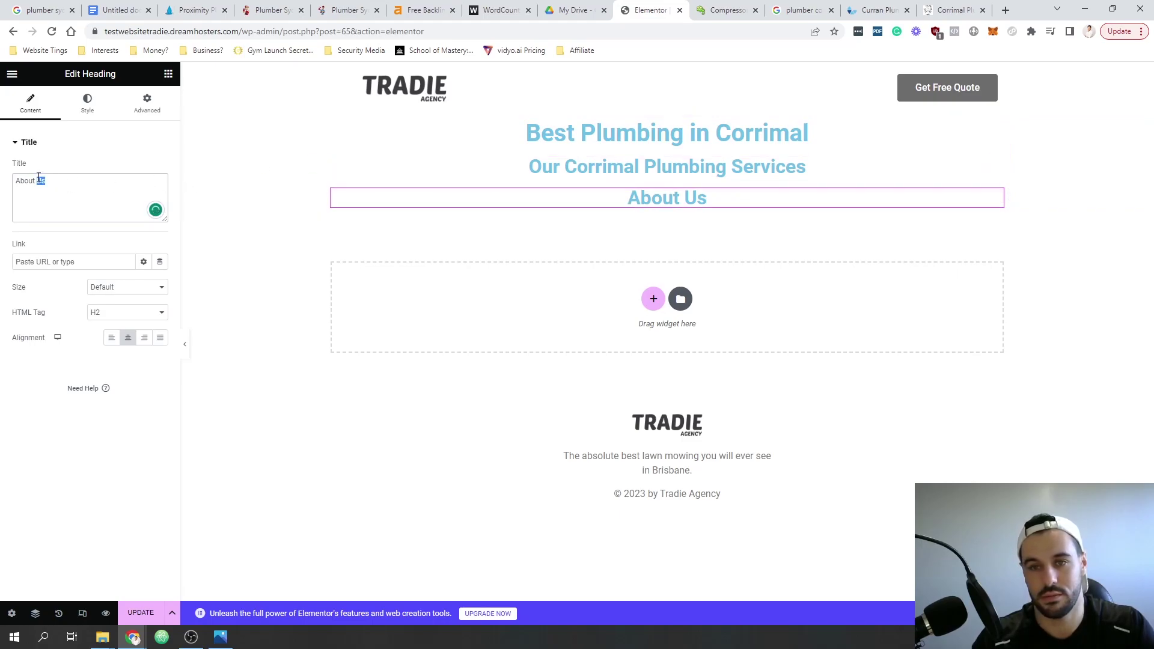
text(Our Corr)
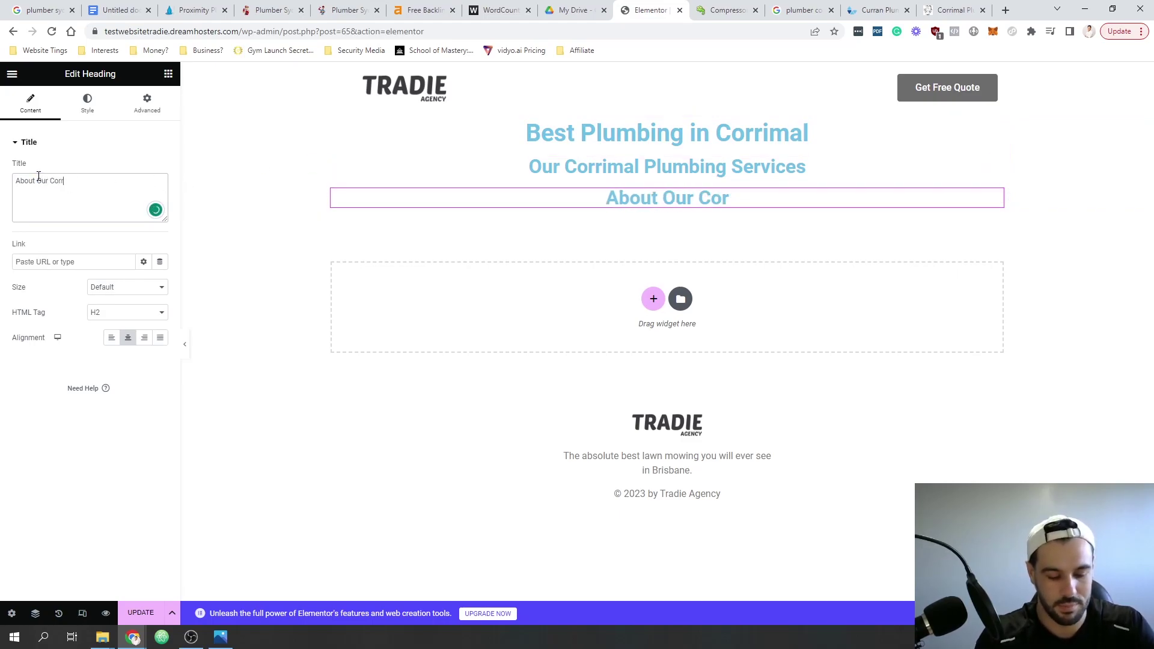
text(imal Team)
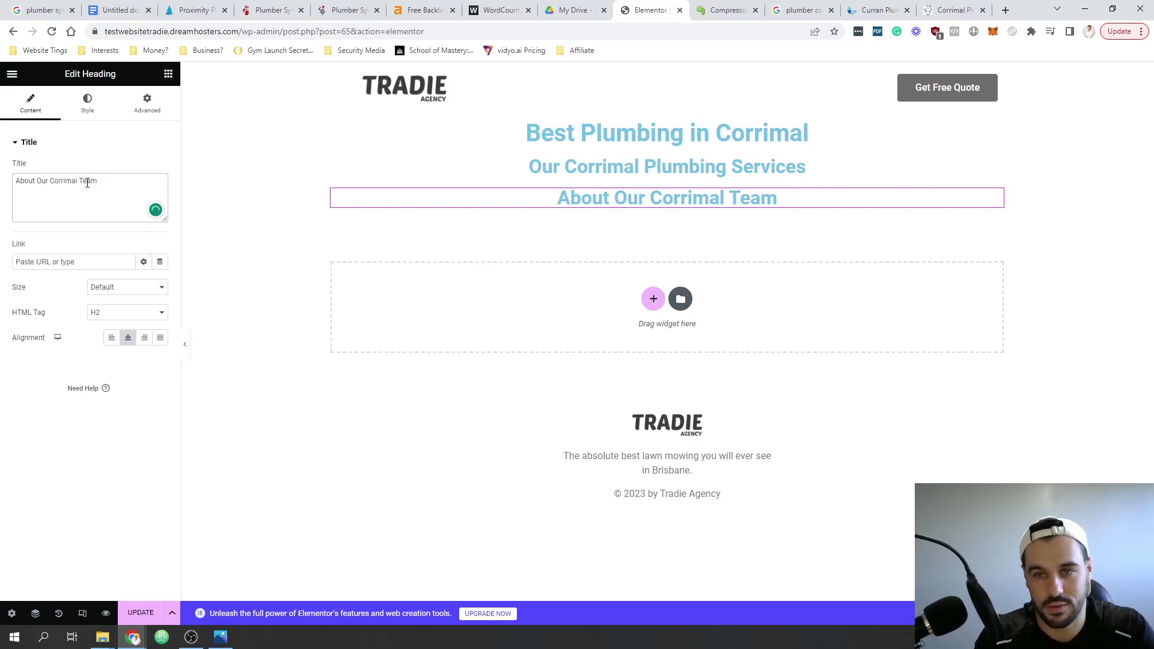
text(Plumbing)
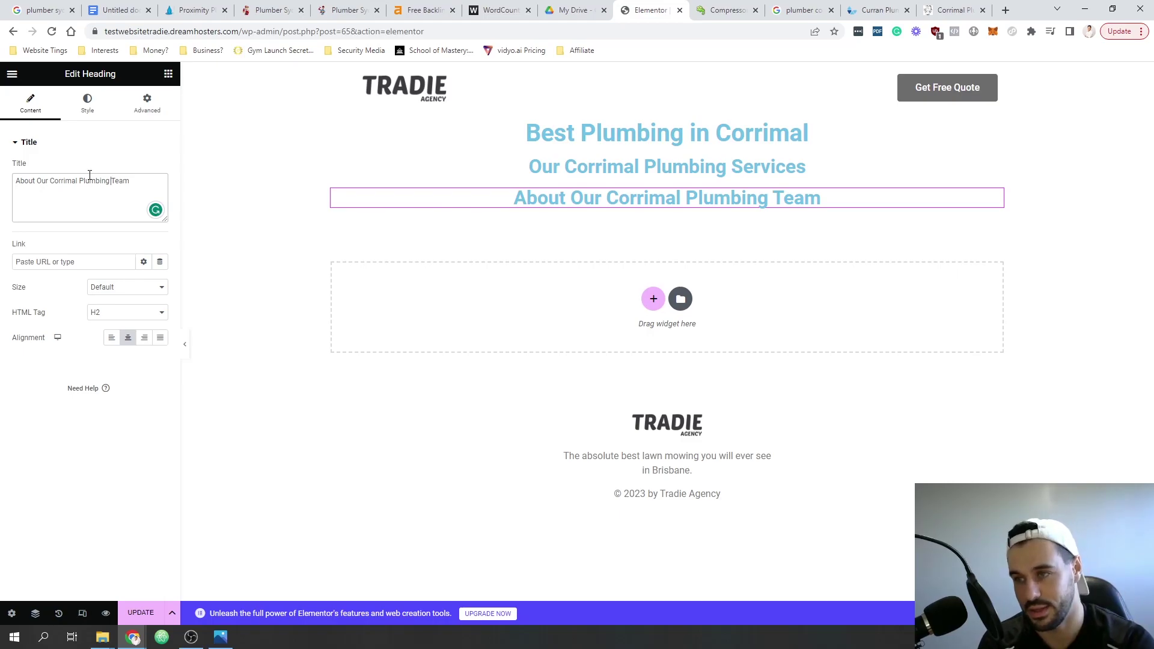
- Insert a Text Editor widget between the "Our Corrimal Plumbing Services" and "About Our Corrimal Plumbing Team" headings
click(168, 73)
drag(134, 283, 666, 185)
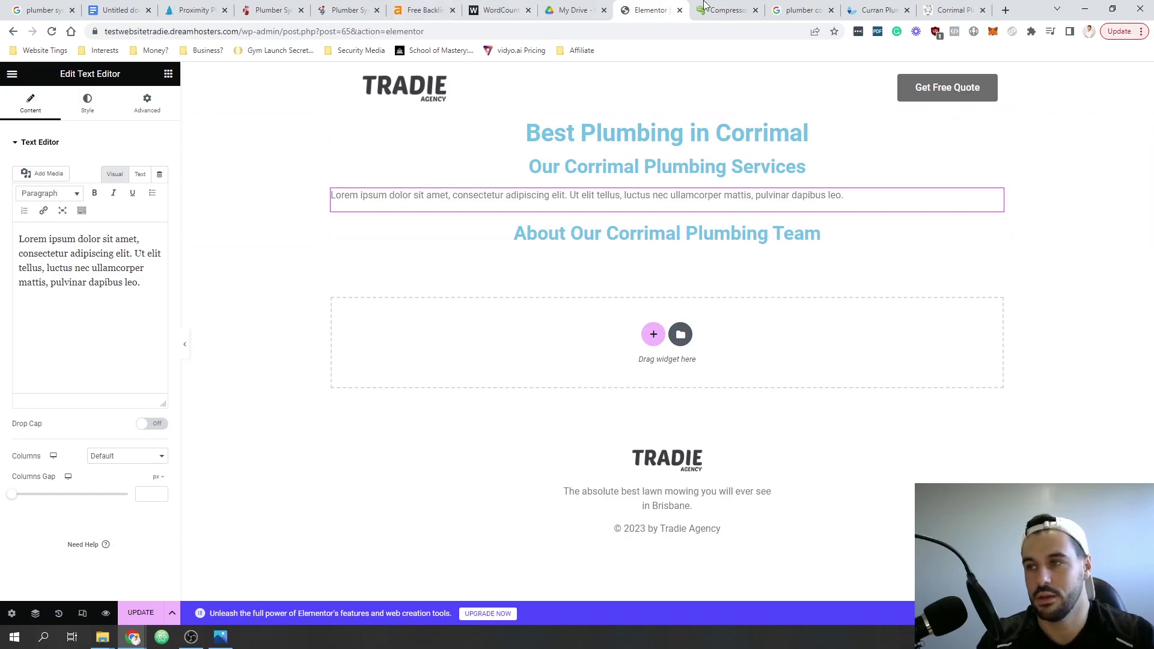
- Open ChatGPT in a new tab and request an SEO-optimised about us section for Corrimal-based plumbing services, ranking for the keyword 'Corrimal Plumbing'
click(1008, 9)
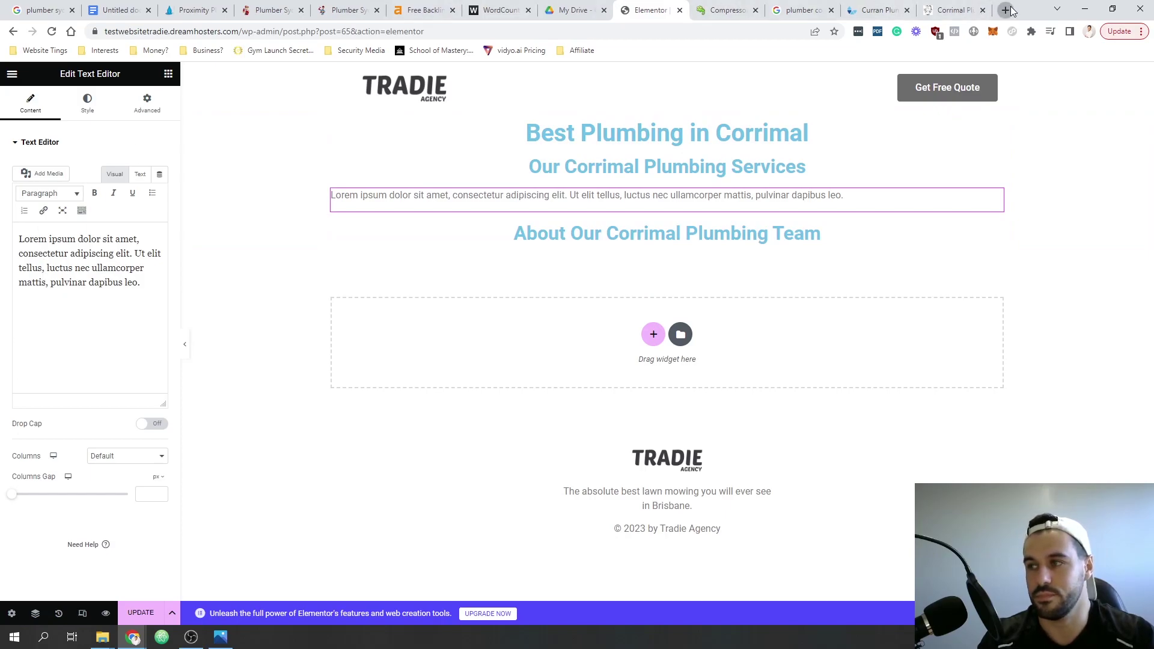
text(chat)
key(Return)
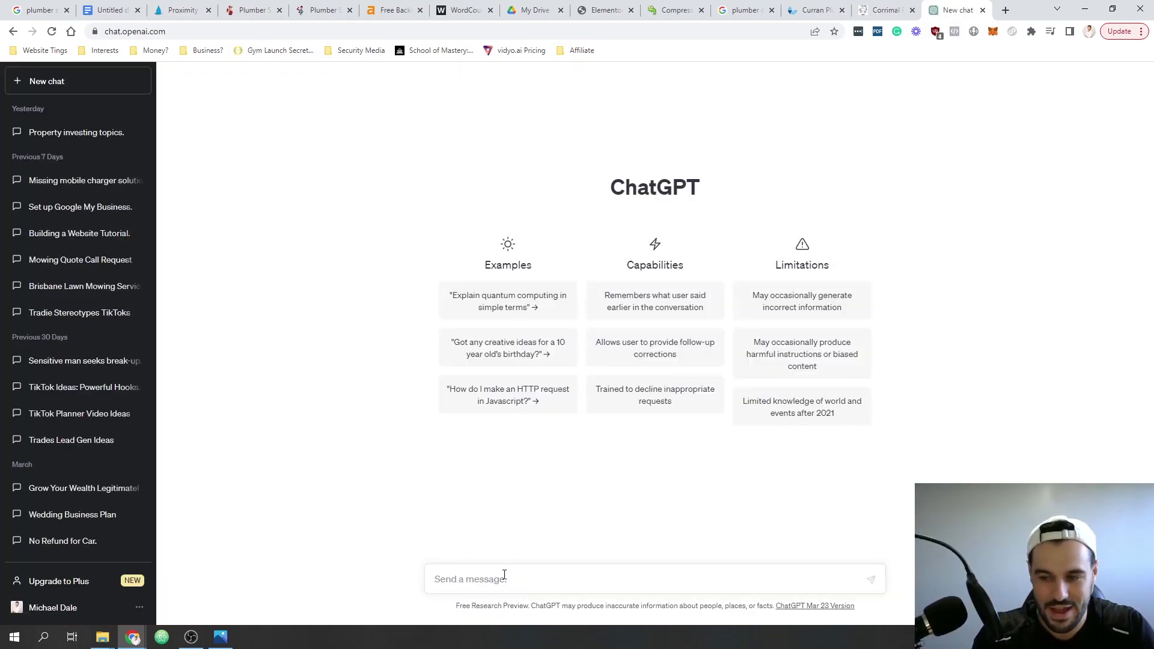
text(write me a )
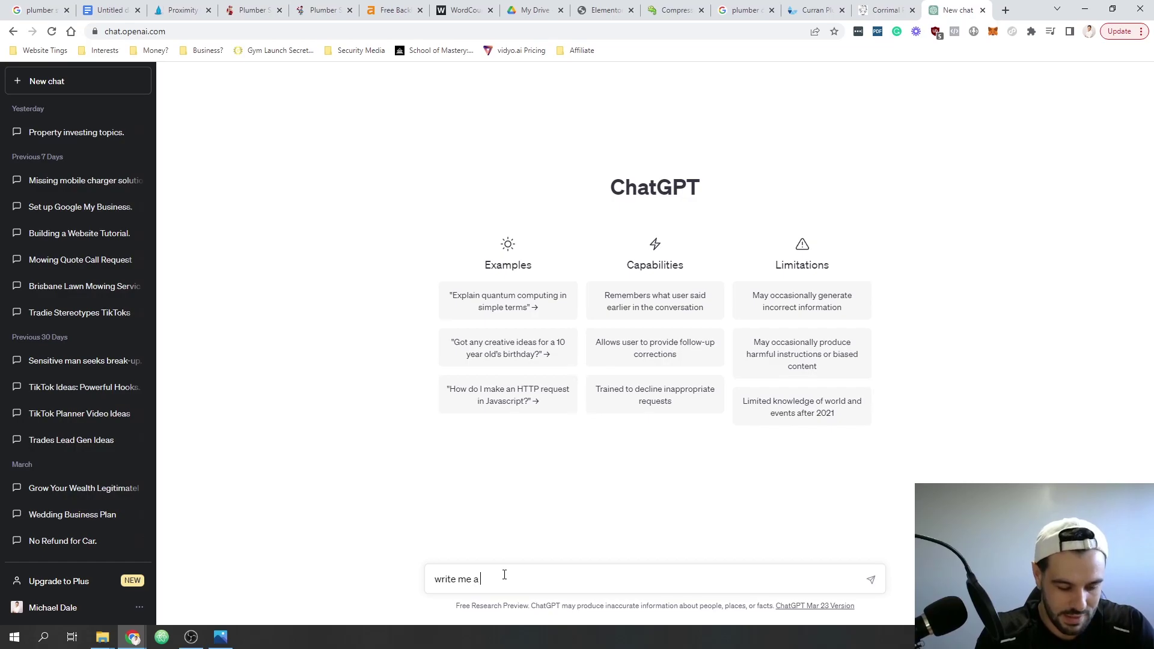
text(seo optimised about us)
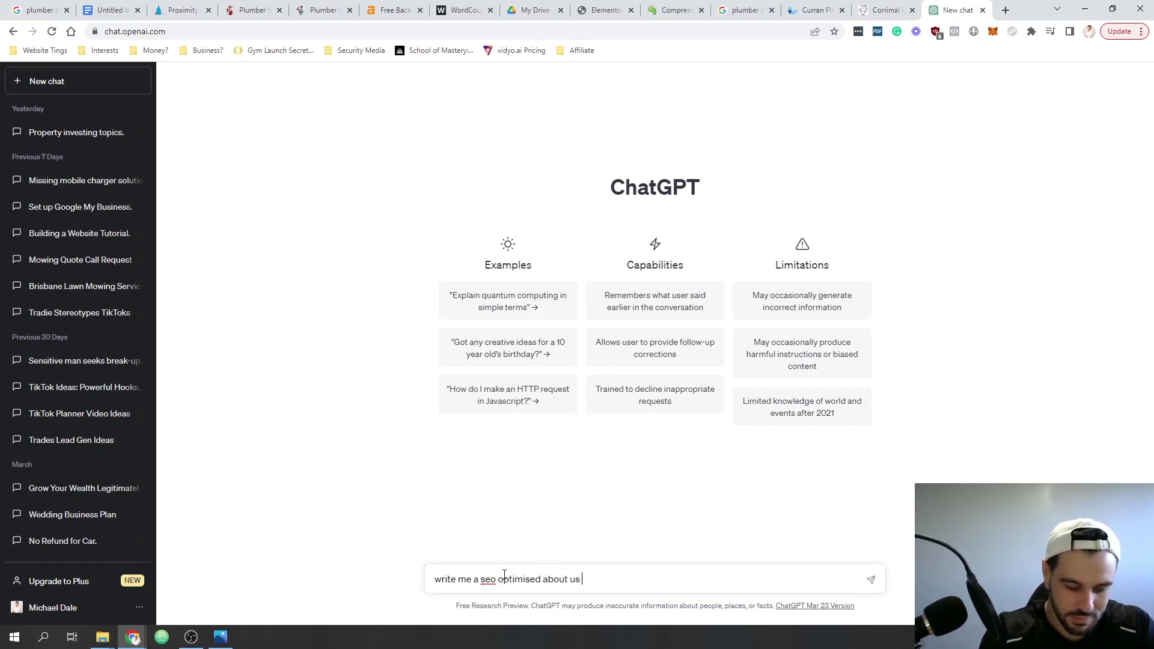
text( section for our plumbing)
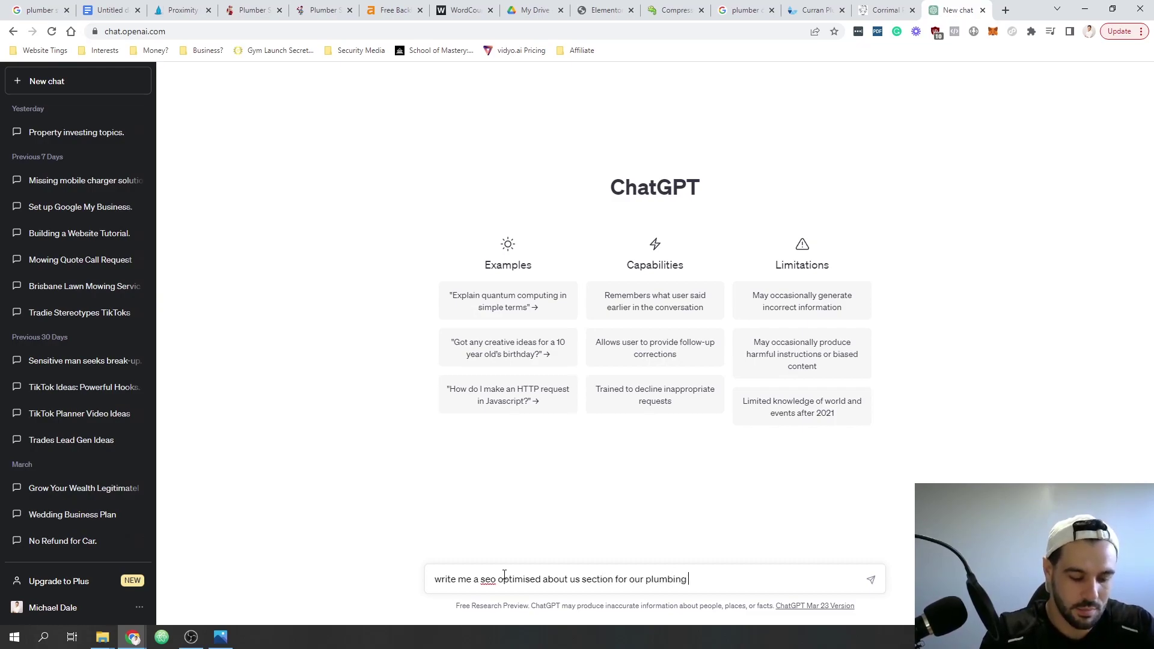
text( services based in Corrimal)
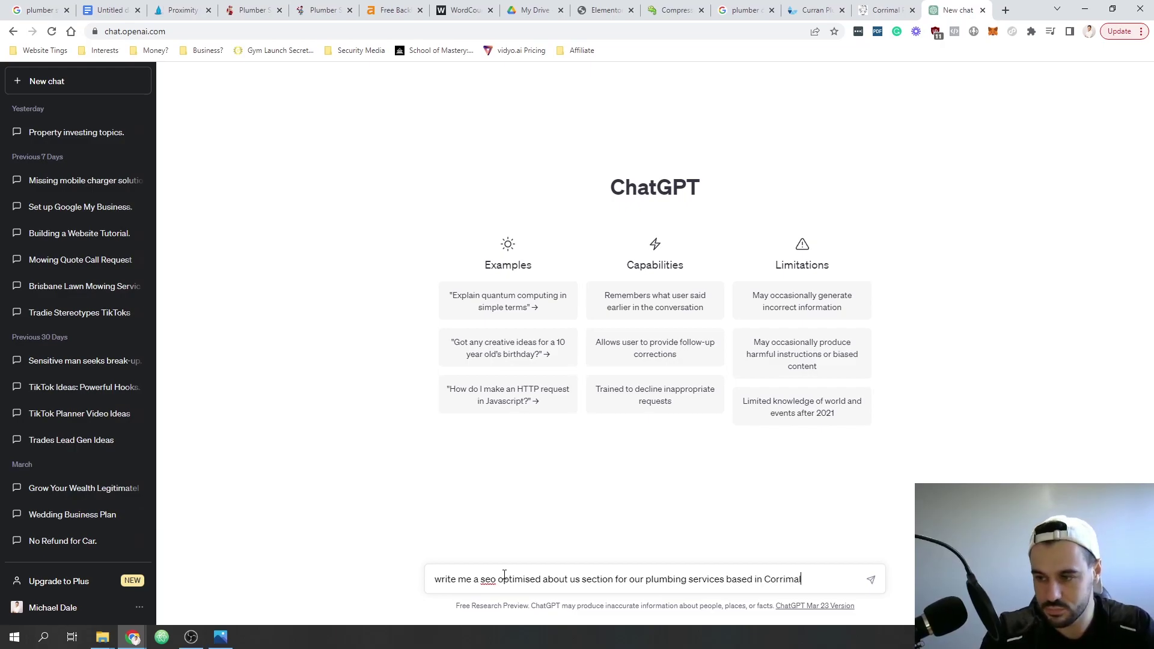
text( - ran)
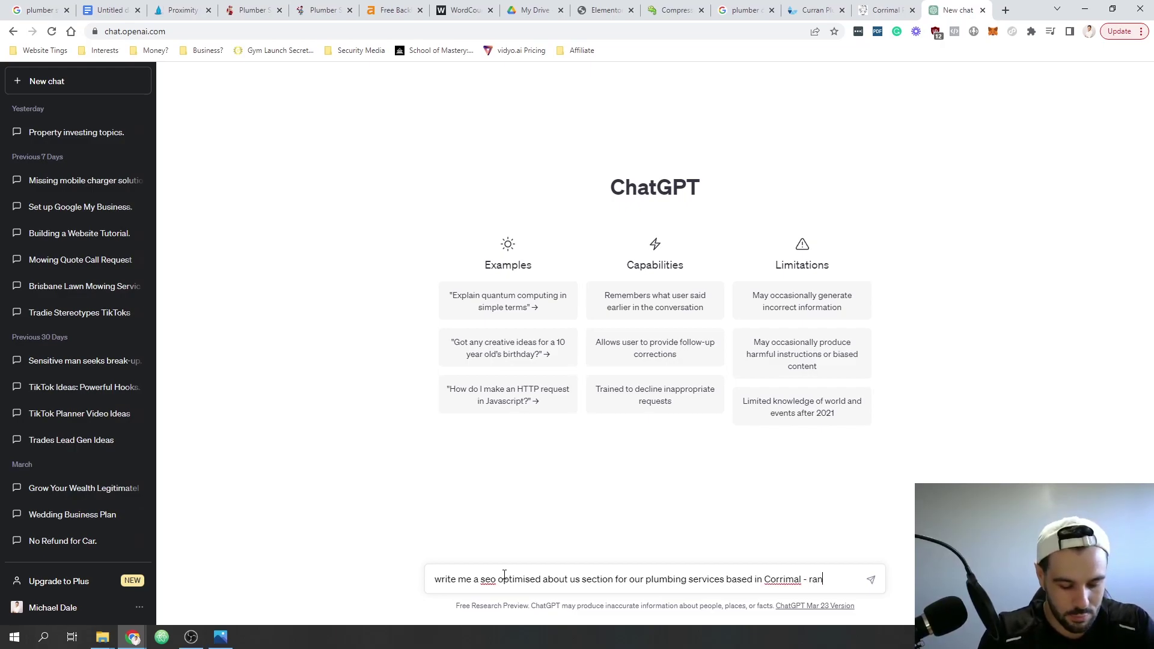
text(king for the k)
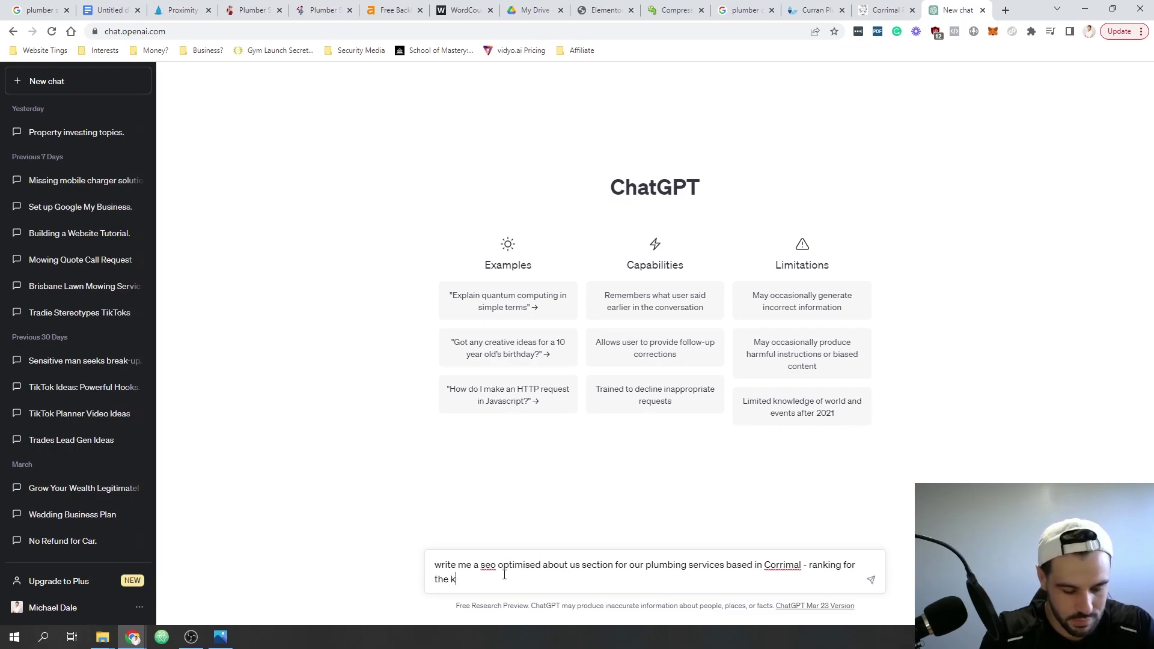
text(eyword 'Corrimal Plumbing)
key(Return)
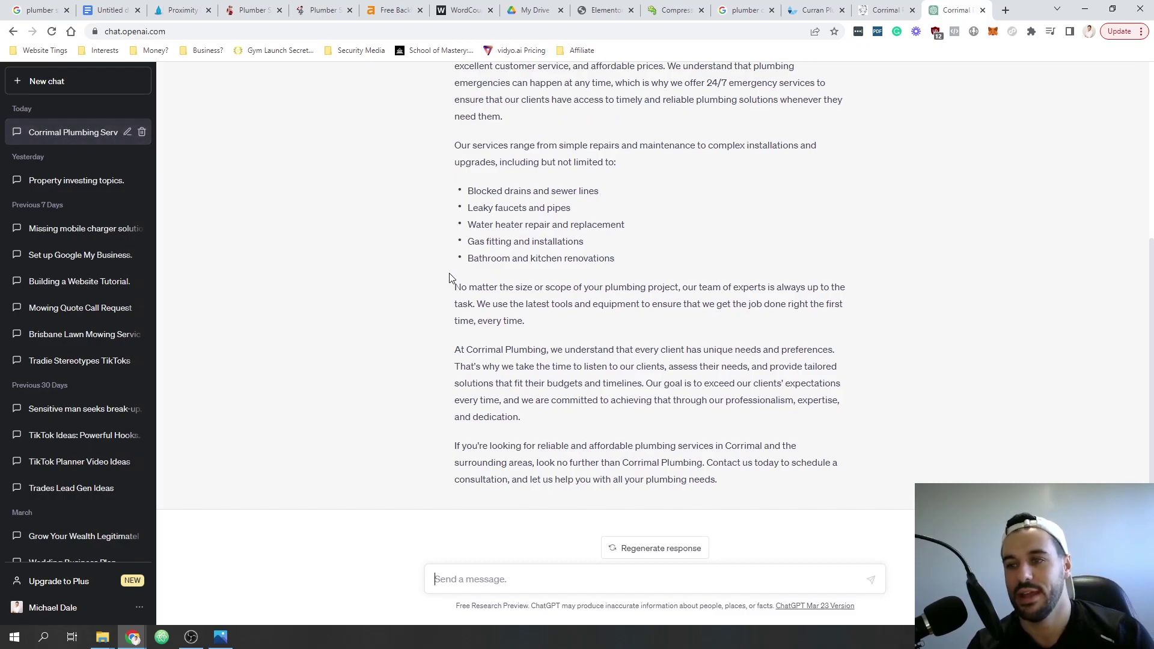
- Read through the generated About Us text and find the occurrences of "corrimal" in it
scroll(453, 277, up, 4)
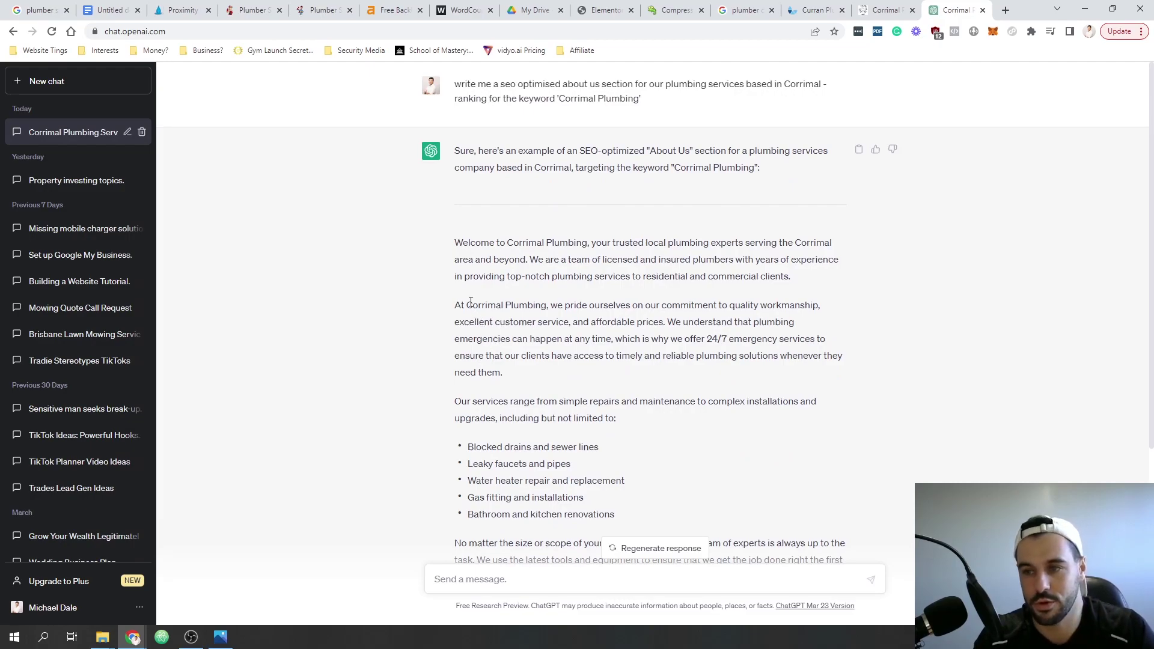
drag(468, 301, 548, 310)
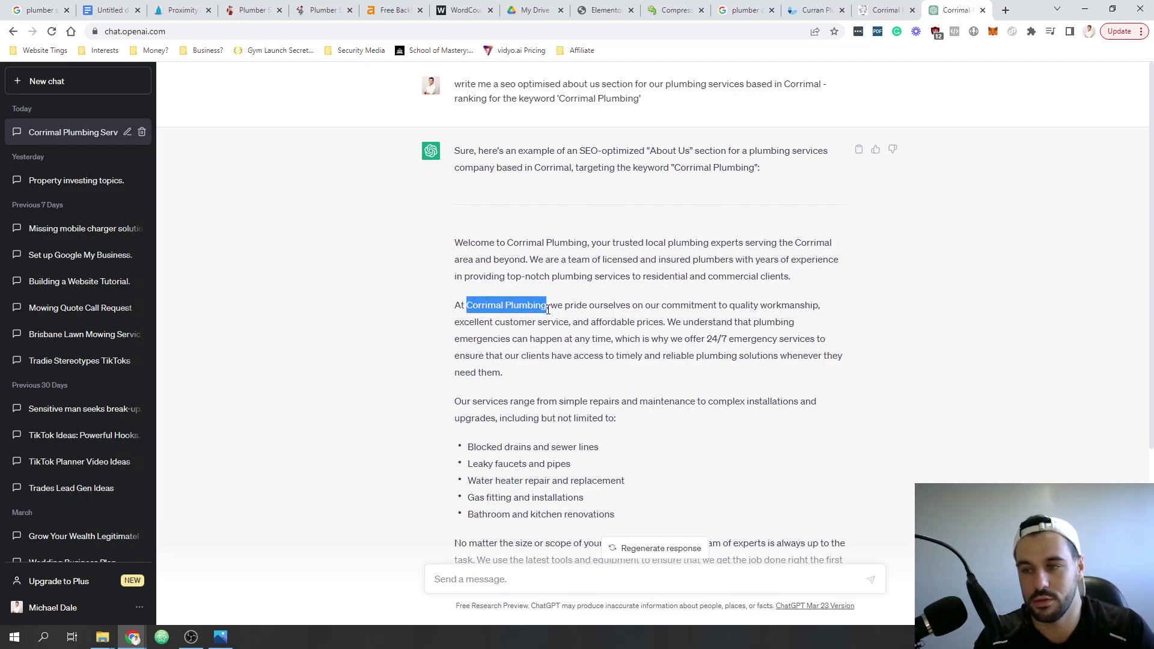
click(489, 300)
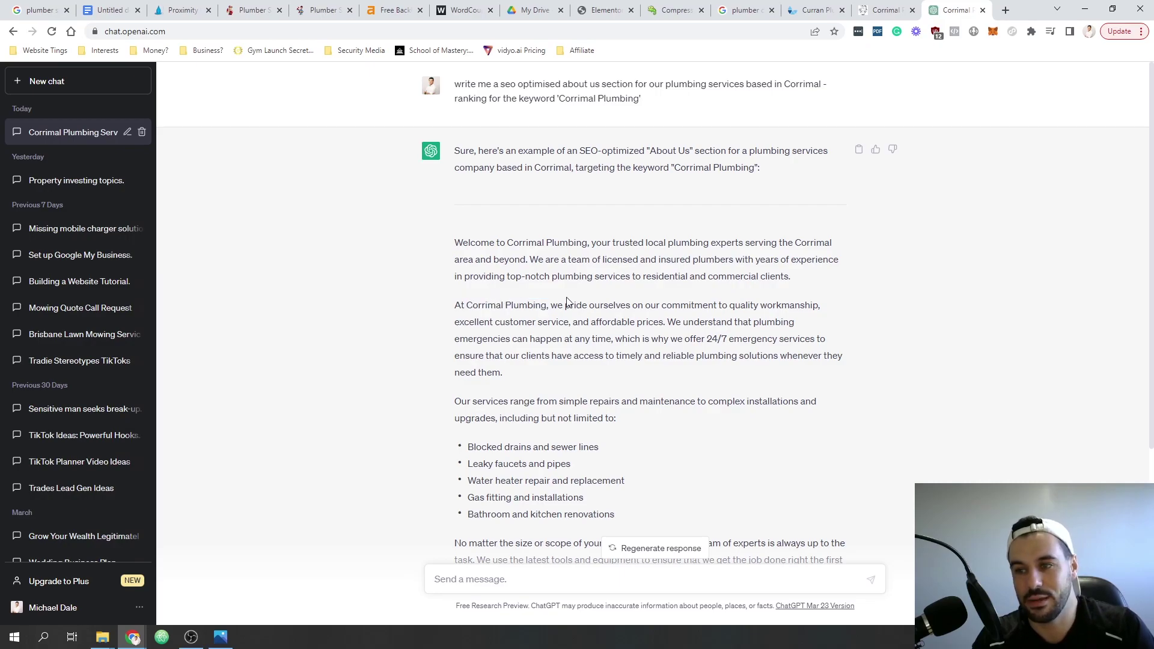
drag(528, 242, 552, 244)
click(552, 243)
key(ctrl+f)
text(corrimal)
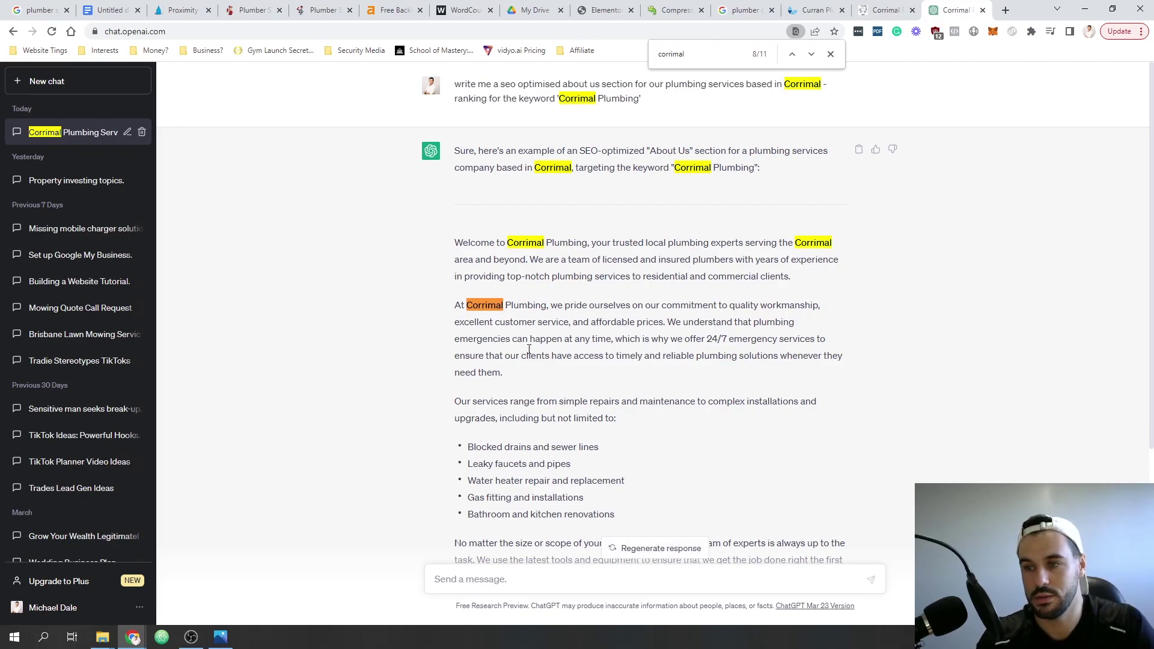
scroll(571, 339, down, 4)
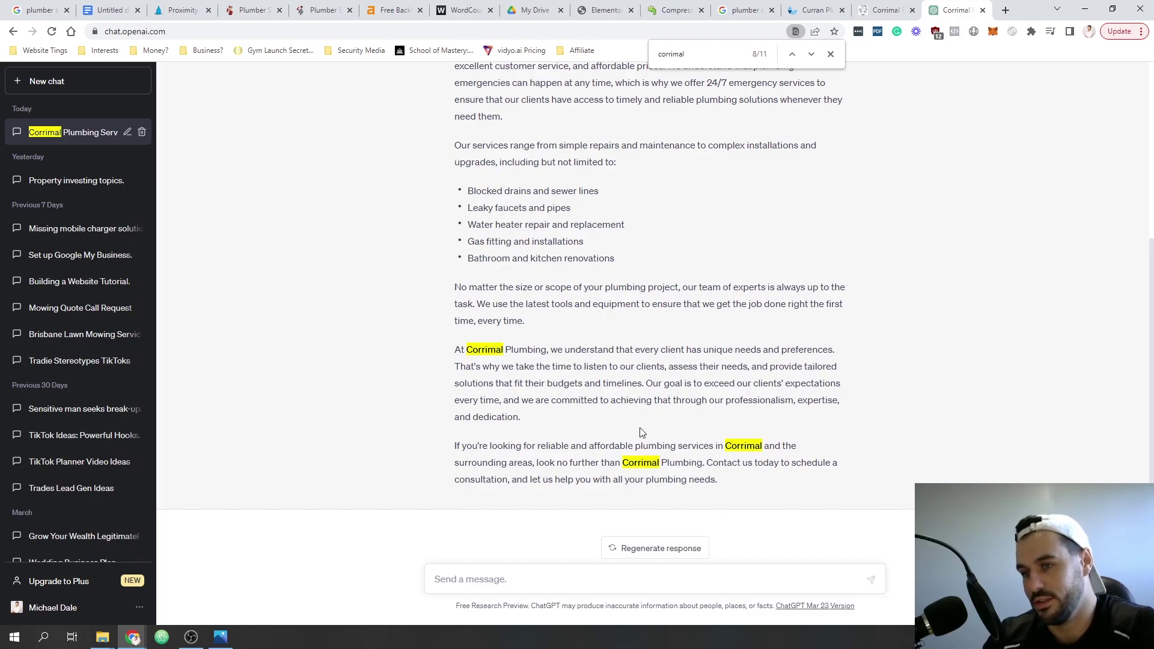
scroll(626, 408, up, 4)
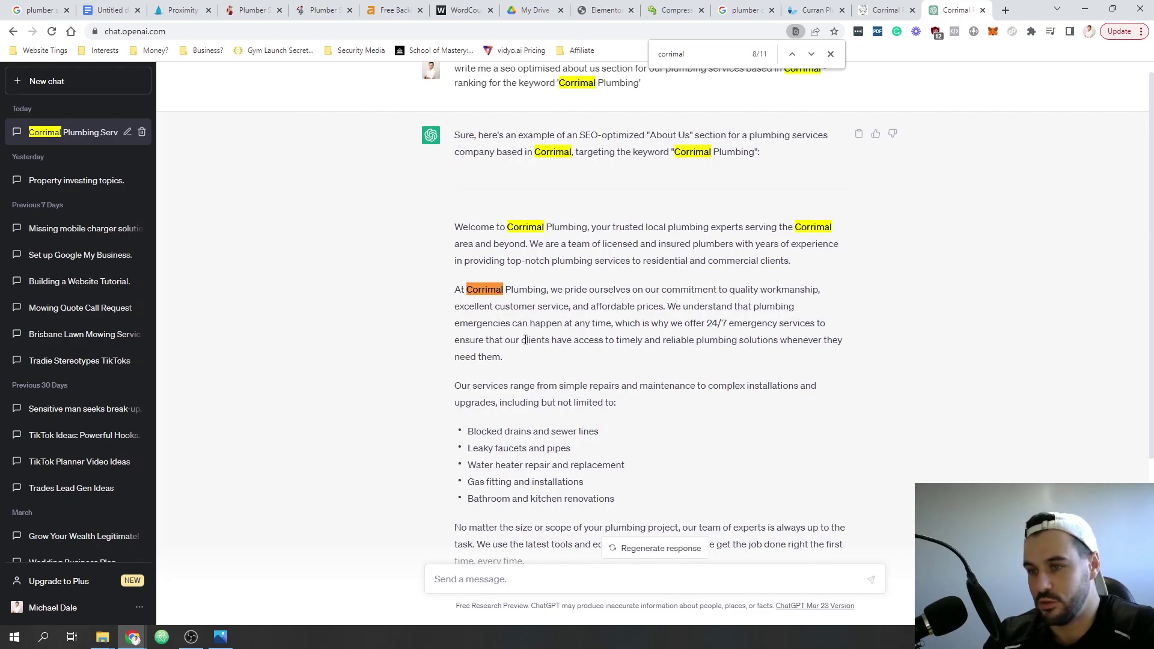
drag(520, 340, 553, 346)
click(553, 346)
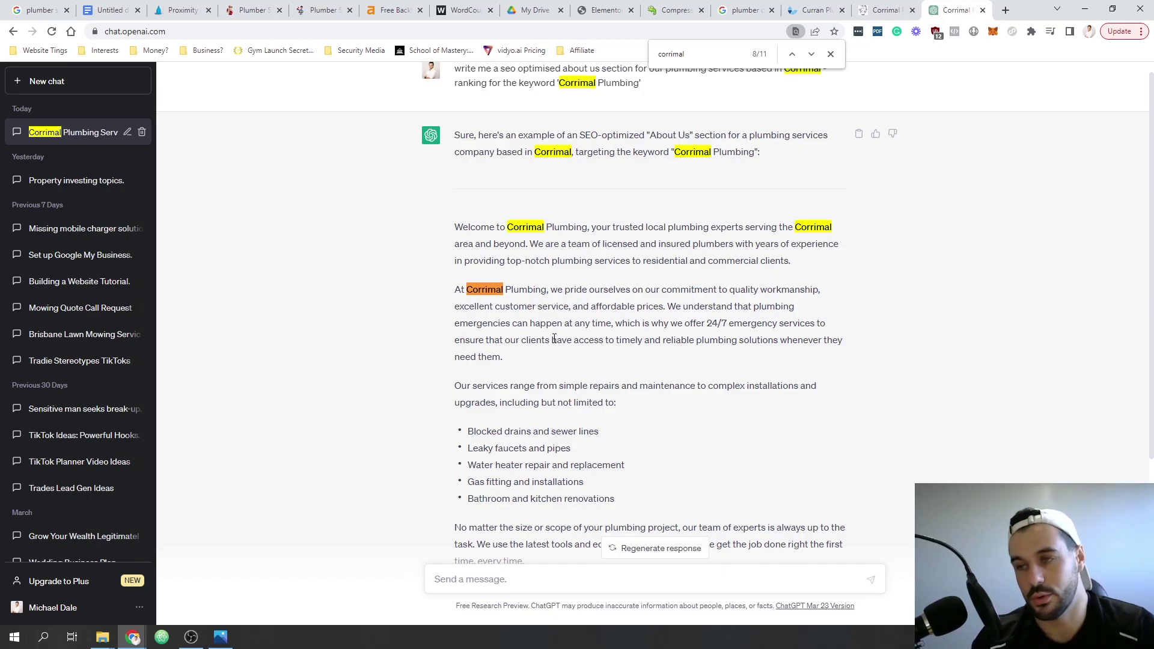
- Find the occurrences of "plumbing" throughout the generated About Us text
key(ctrl+f)
text(plumbing)
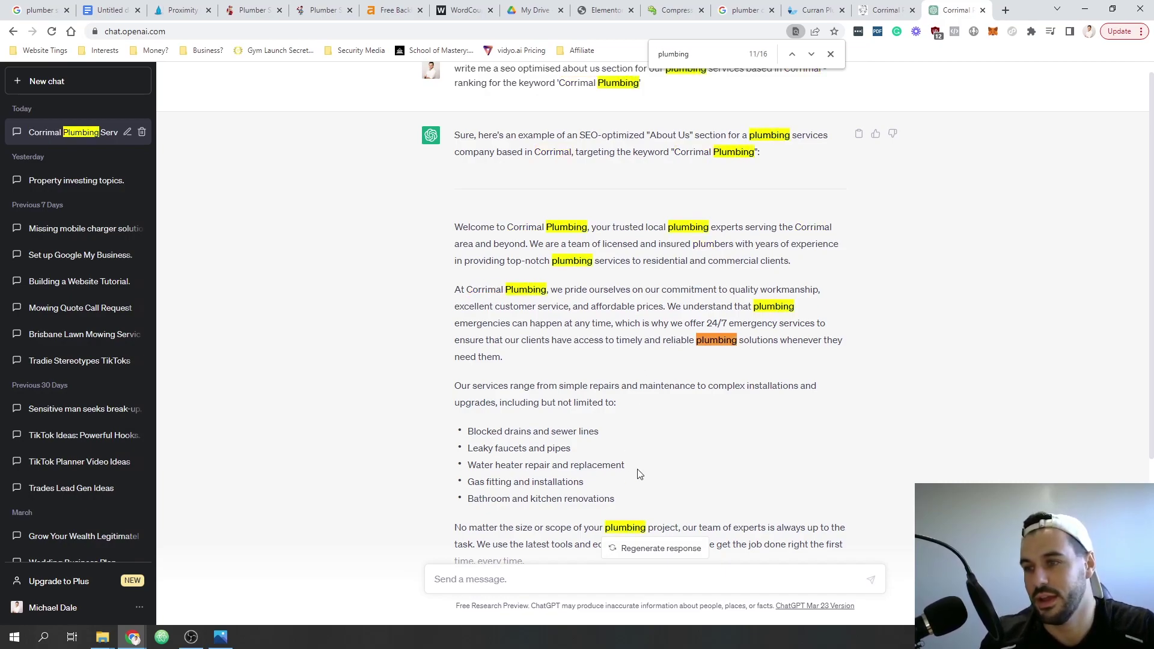
scroll(639, 471, down, 4)
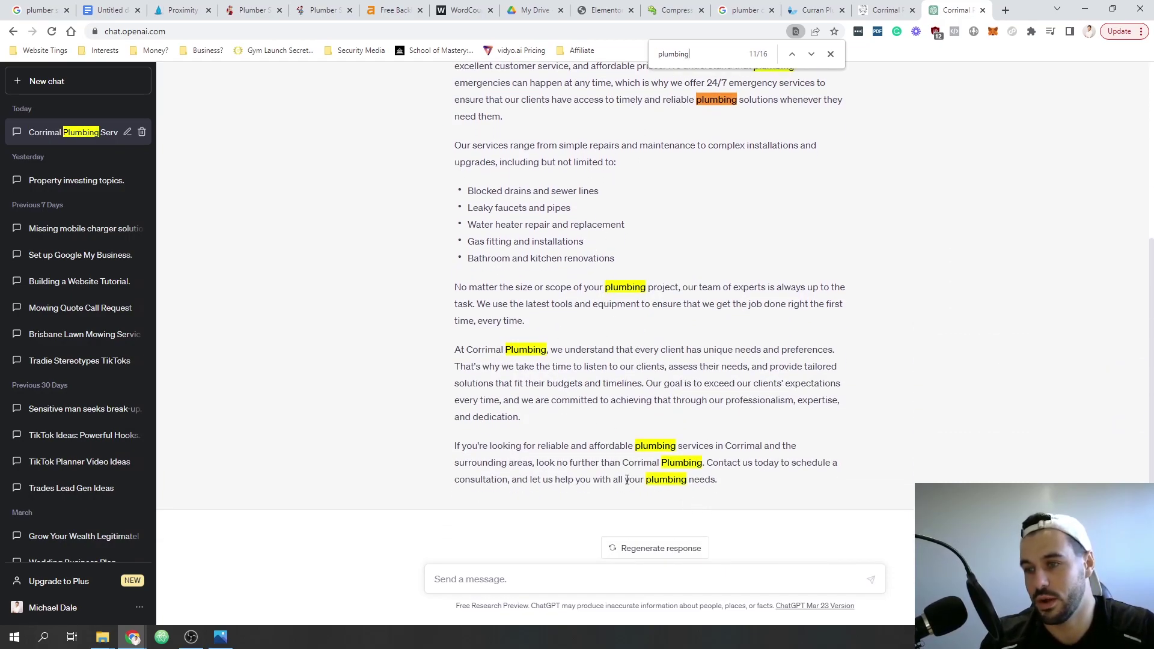
scroll(632, 481, up, 4)
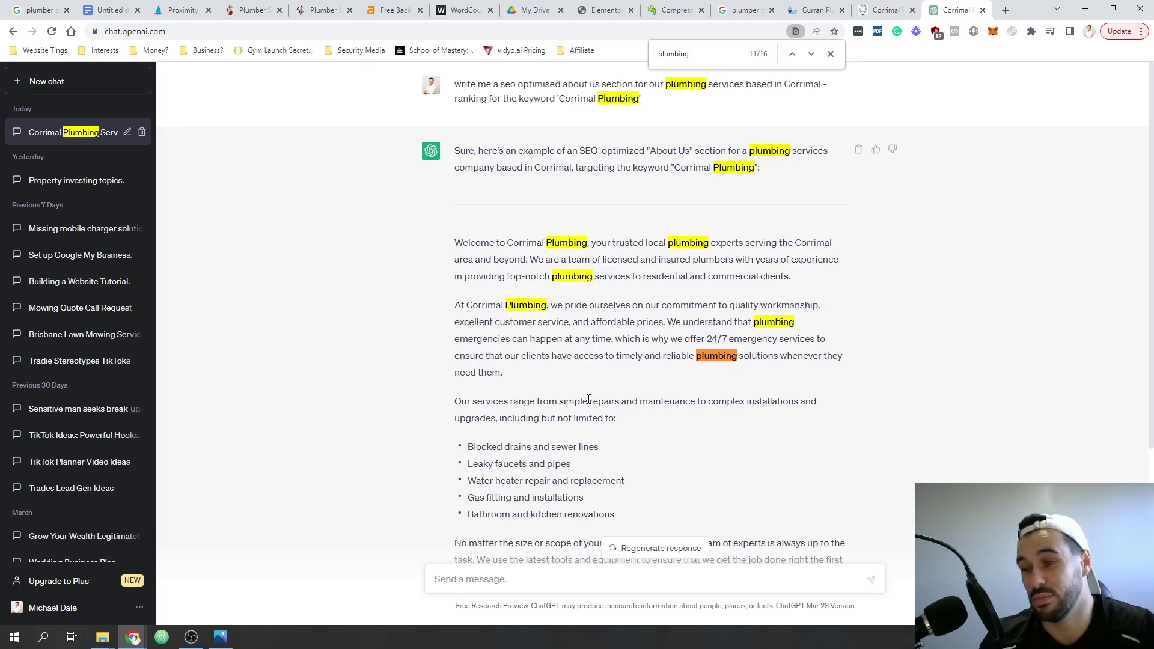
scroll(588, 399, down, 4)
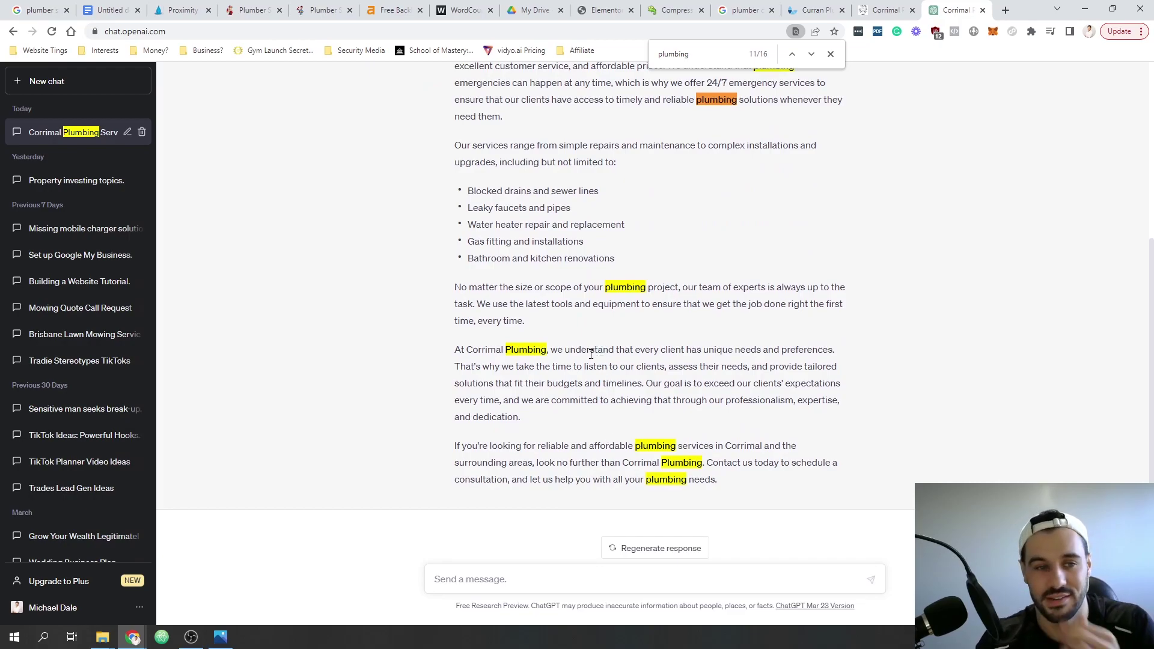
scroll(577, 384, up, 2)
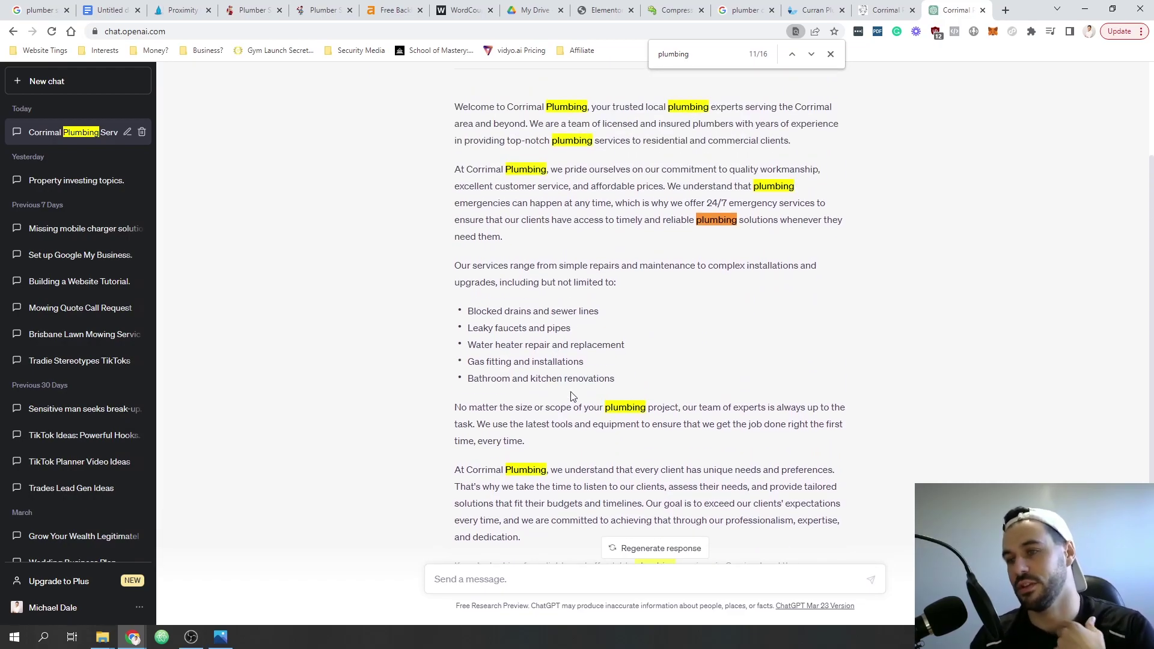
scroll(512, 400, up, 2)
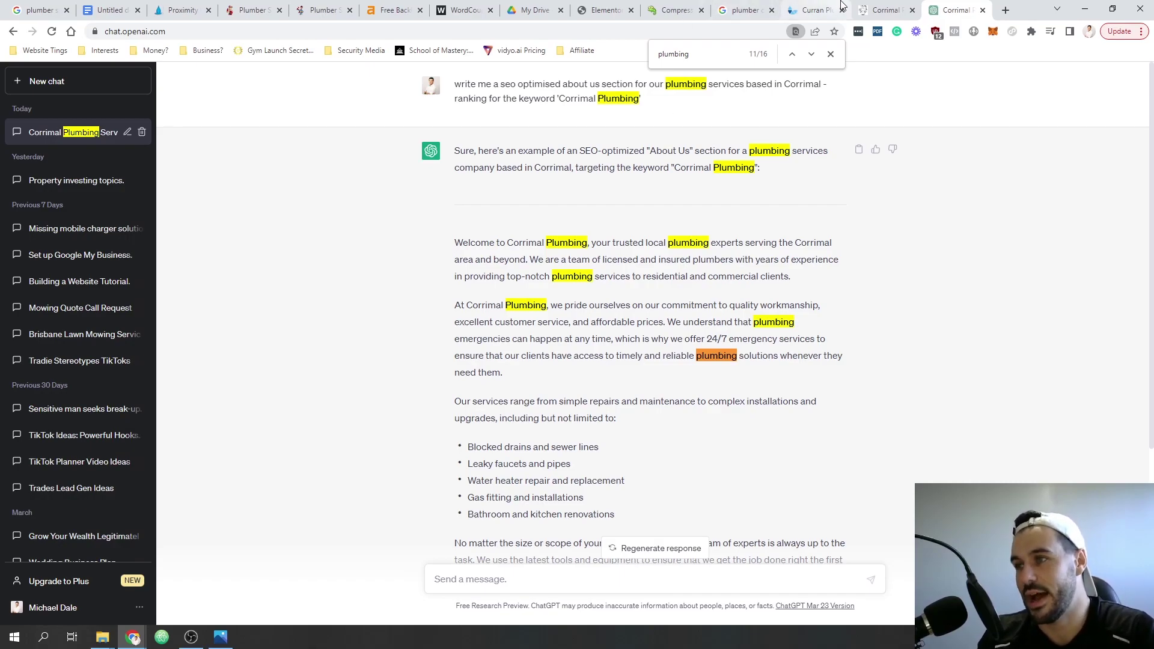
- Glance at the Google results for plumber corrimal and return to the Corrimal page in Elementor
click(802, 11)
click(741, 9)
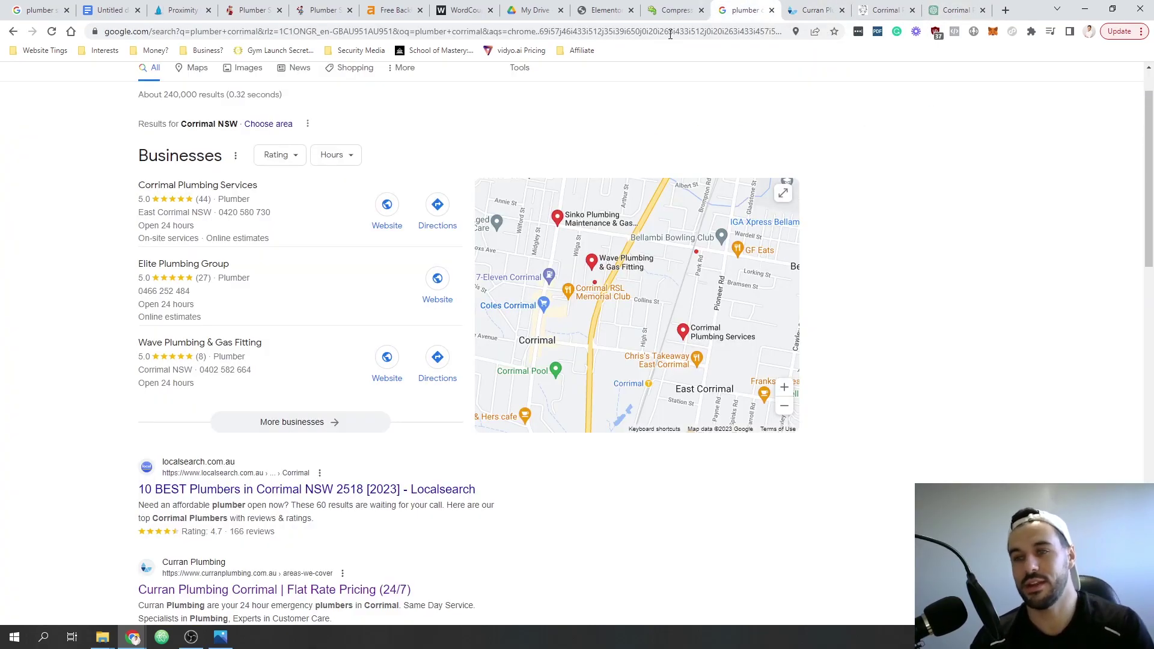
click(615, 6)
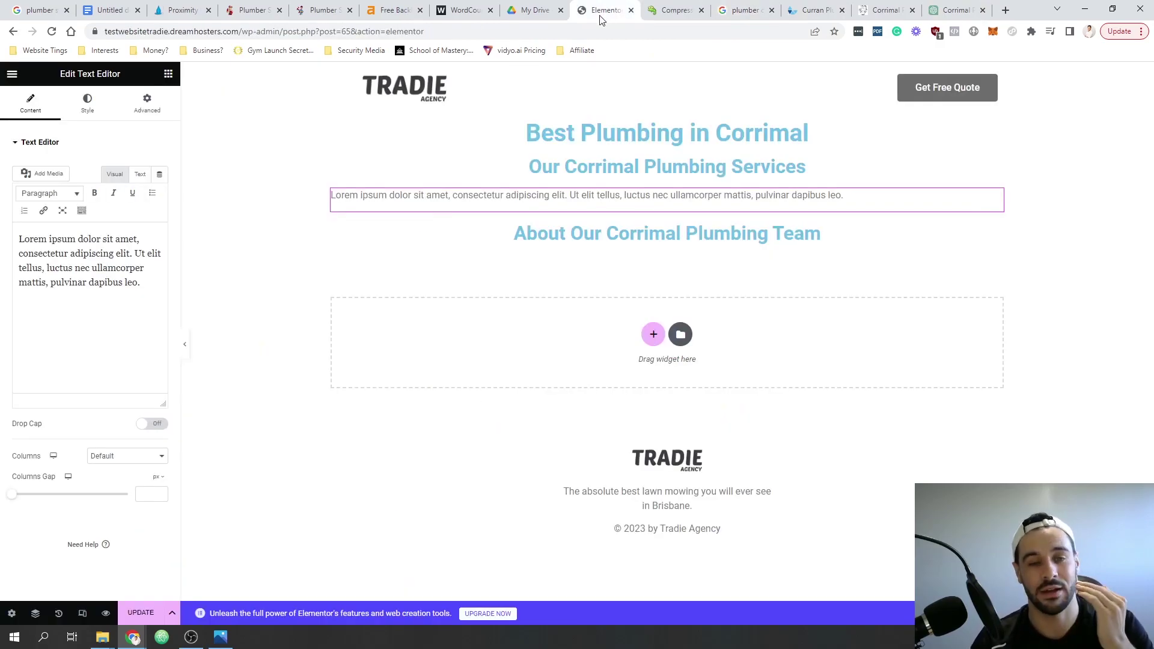
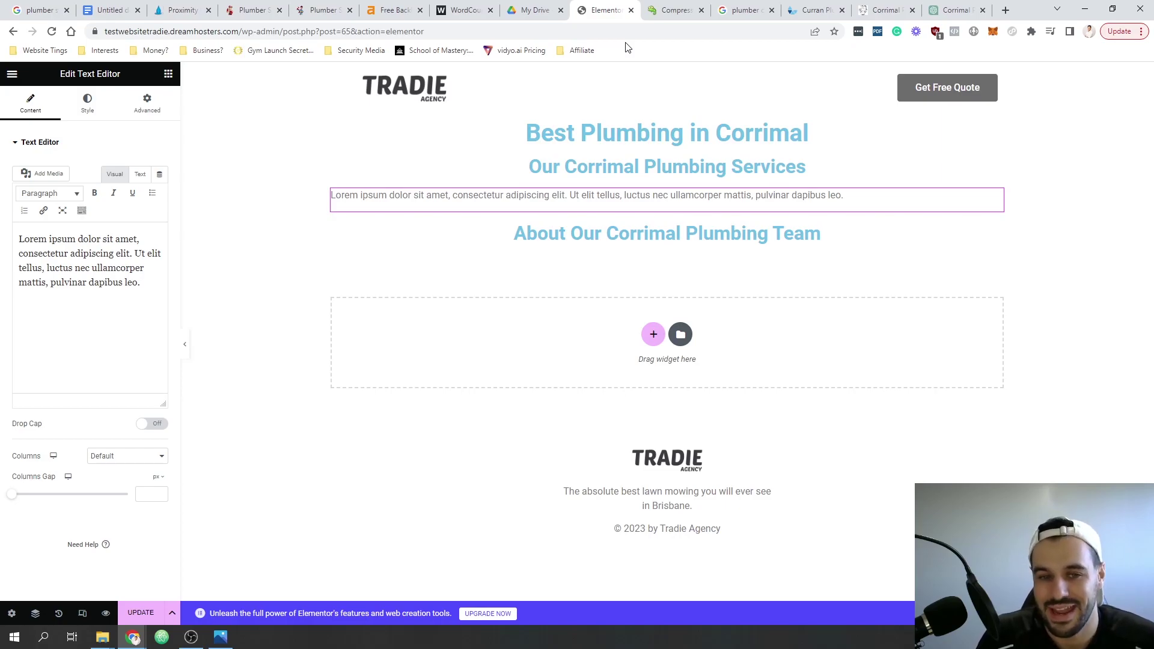
- Open the tintinggoldcoast.com.au website in a new tab as an example page
click(1006, 11)
text(tinti)
key(Return)
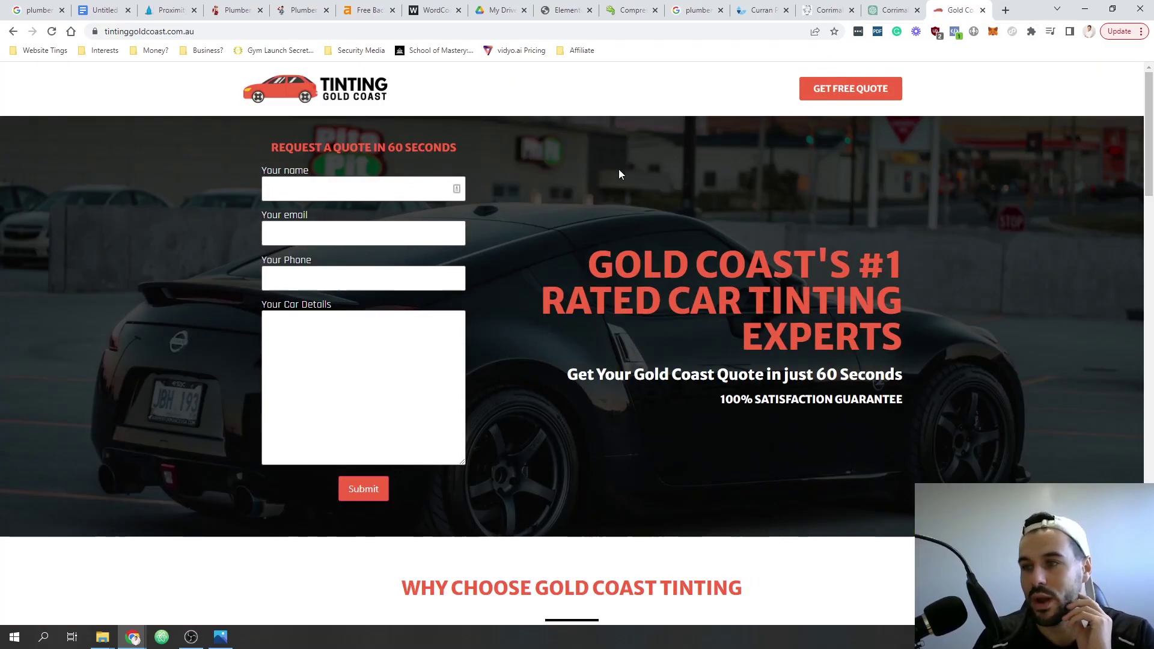
- Look through the Tinting Gold Coast homepage down to its footer links and open the Car Window Tinting Nerang page
scroll(628, 189, down, 10)
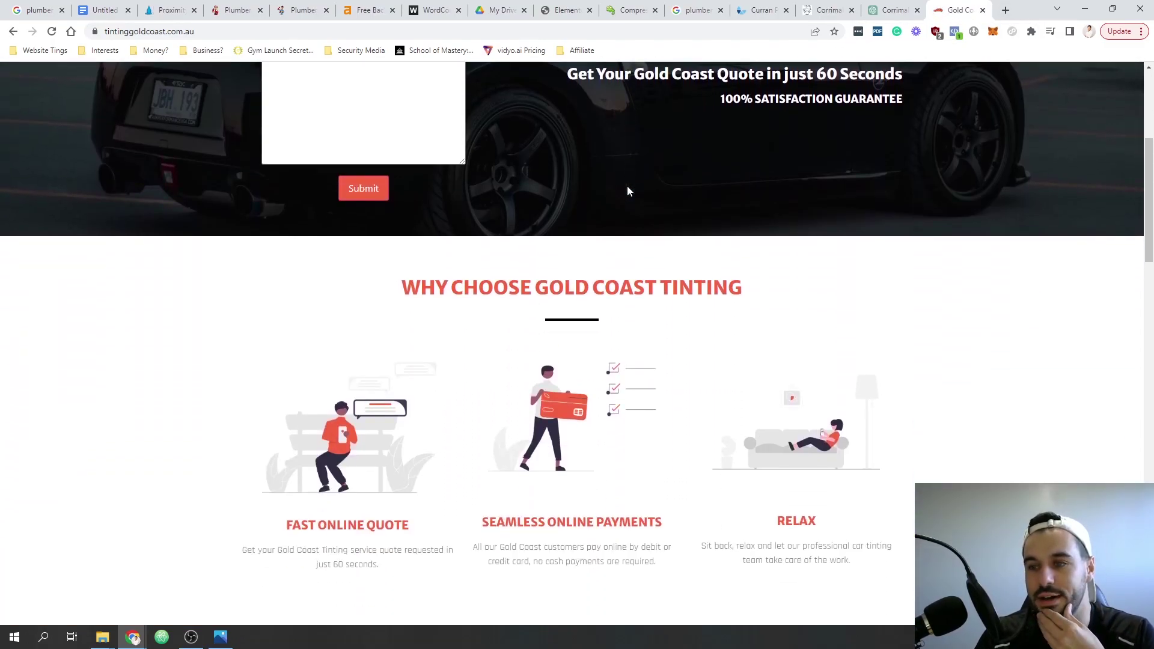
scroll(626, 190, up, 10)
scroll(626, 191, down, 20)
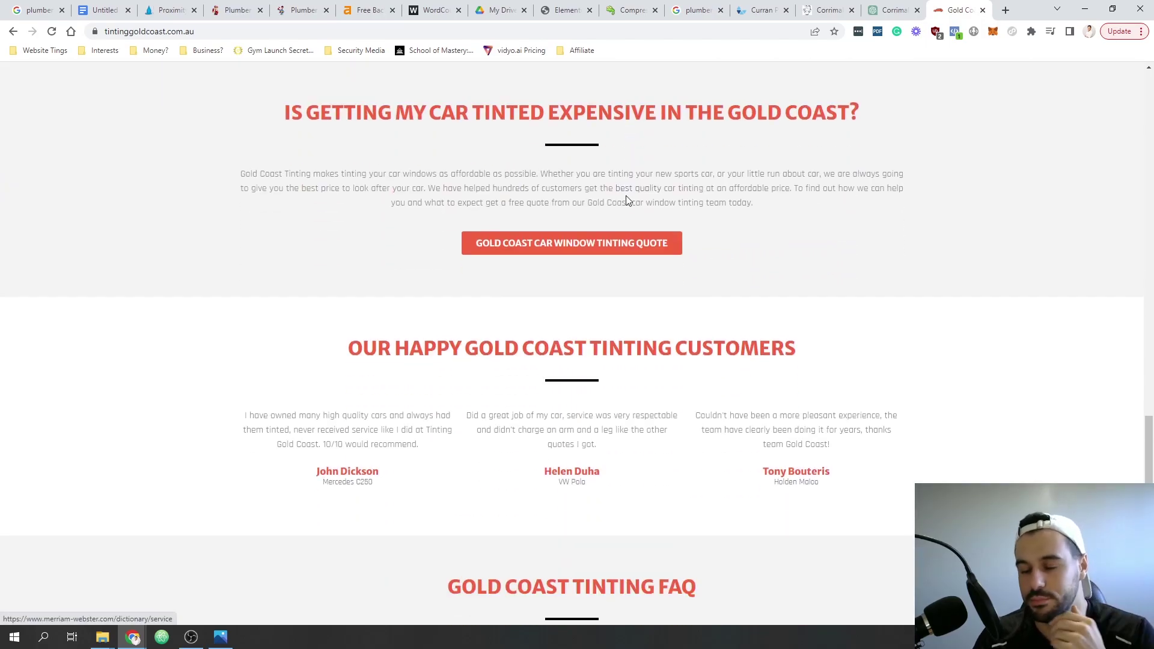
scroll(625, 197, down, 6)
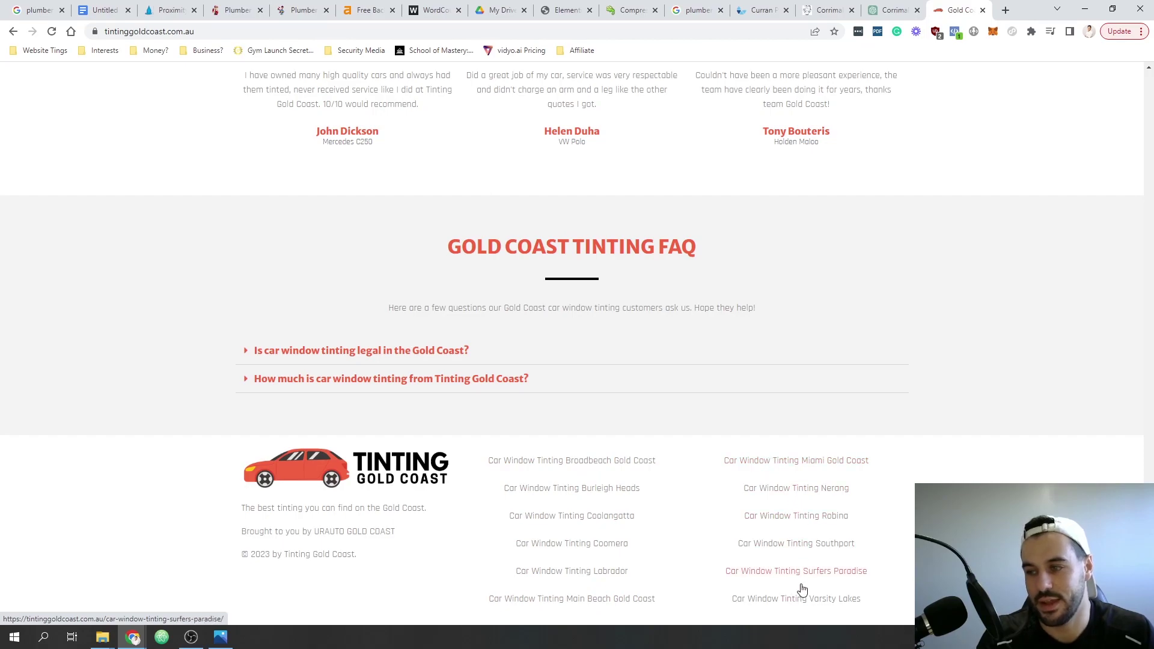
click(790, 495)
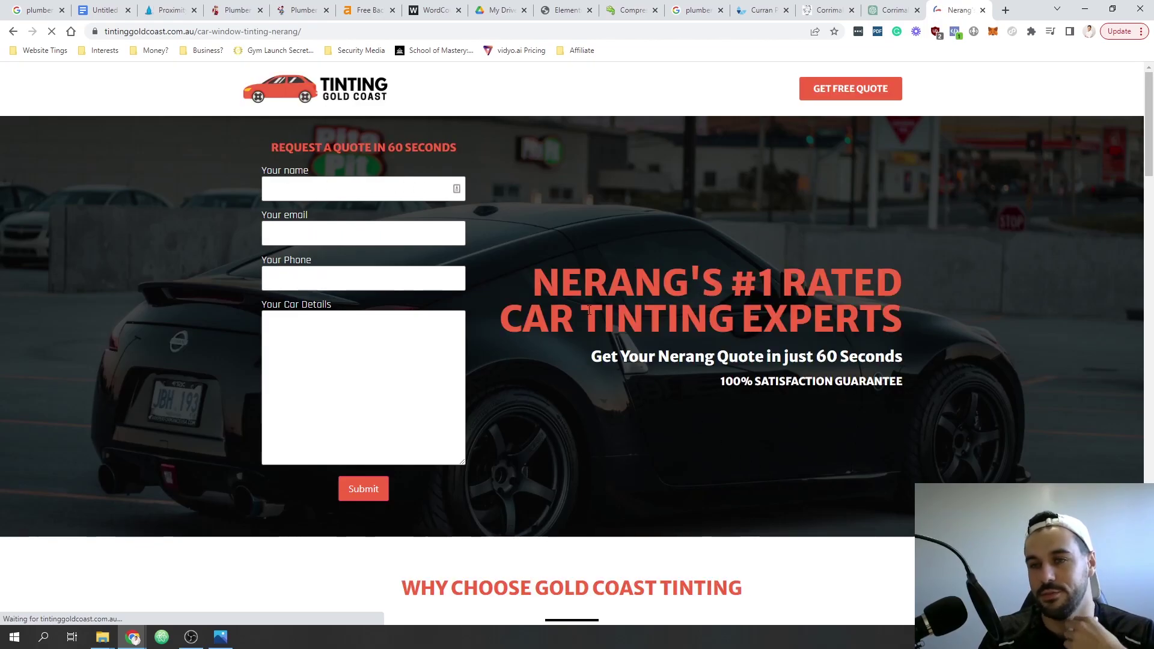
- Examine how the suburb name Nerang is used in the page's main heading and web address
scroll(586, 300, down, 8)
scroll(579, 285, up, 8)
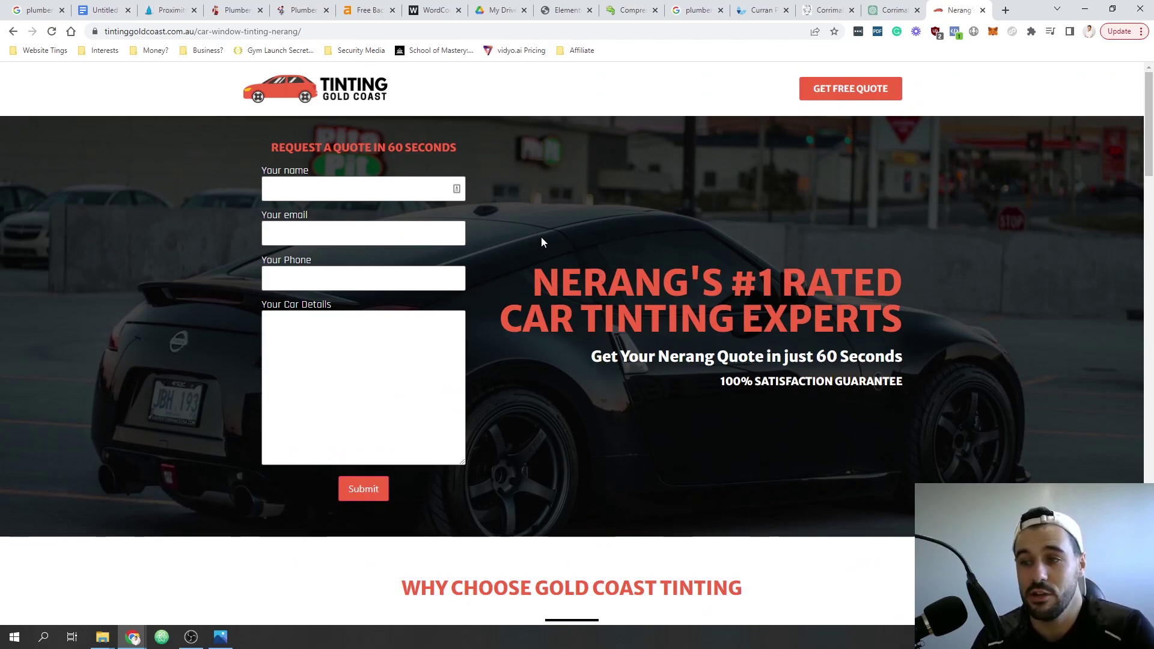
drag(536, 279, 685, 287)
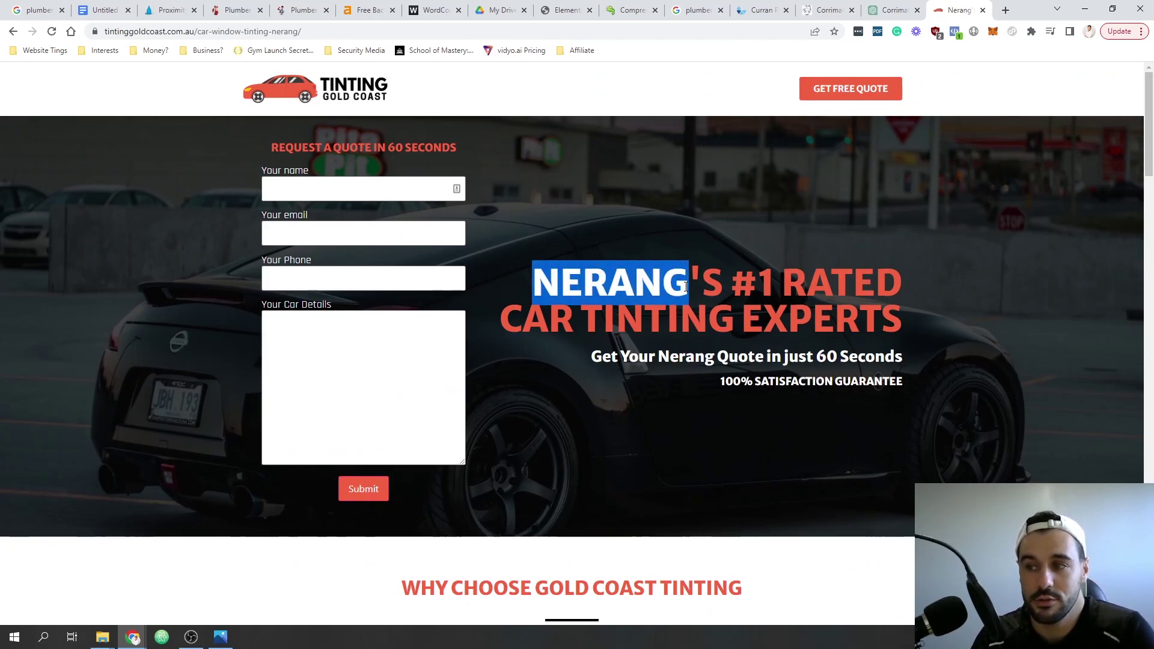
click(685, 287)
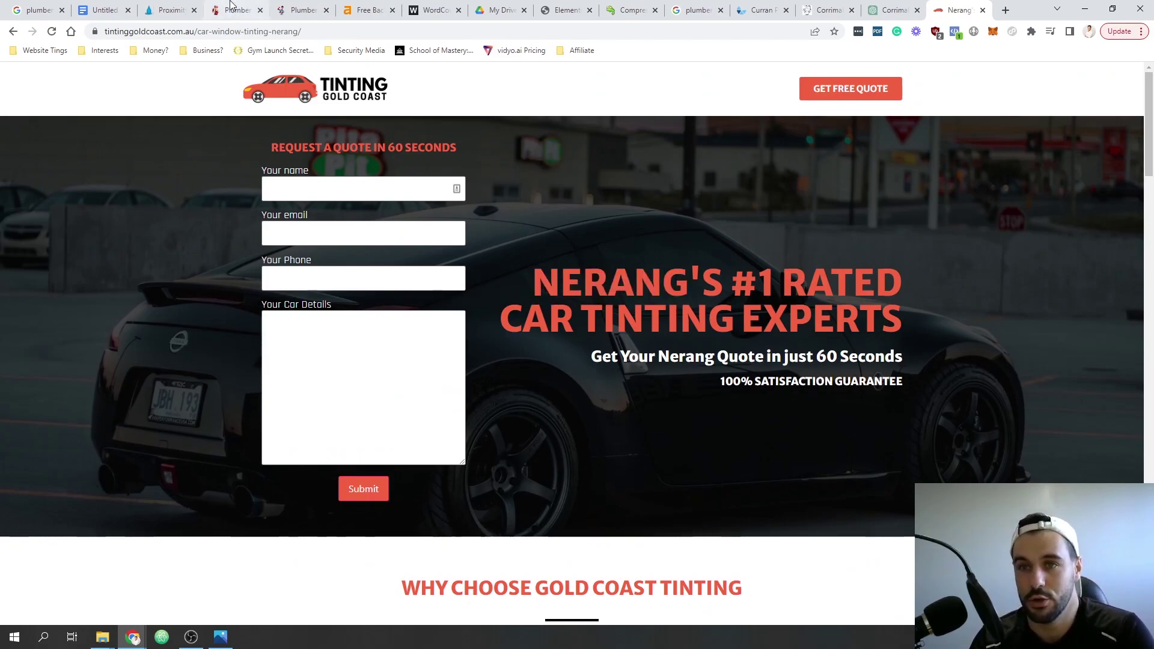
drag(198, 31, 300, 36)
click(632, 244)
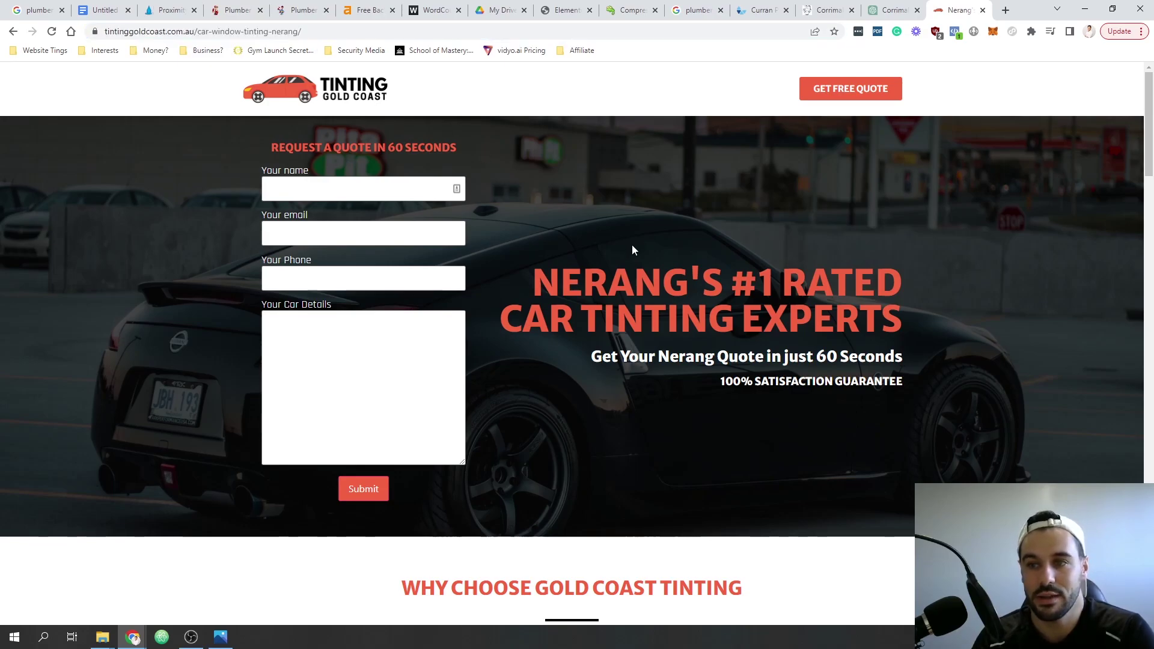
- Review the Nerang page's section headings, quote button text, customer reviews, FAQ and related service links for suburb keywords
scroll(631, 244, down, 13)
scroll(632, 250, down, 14)
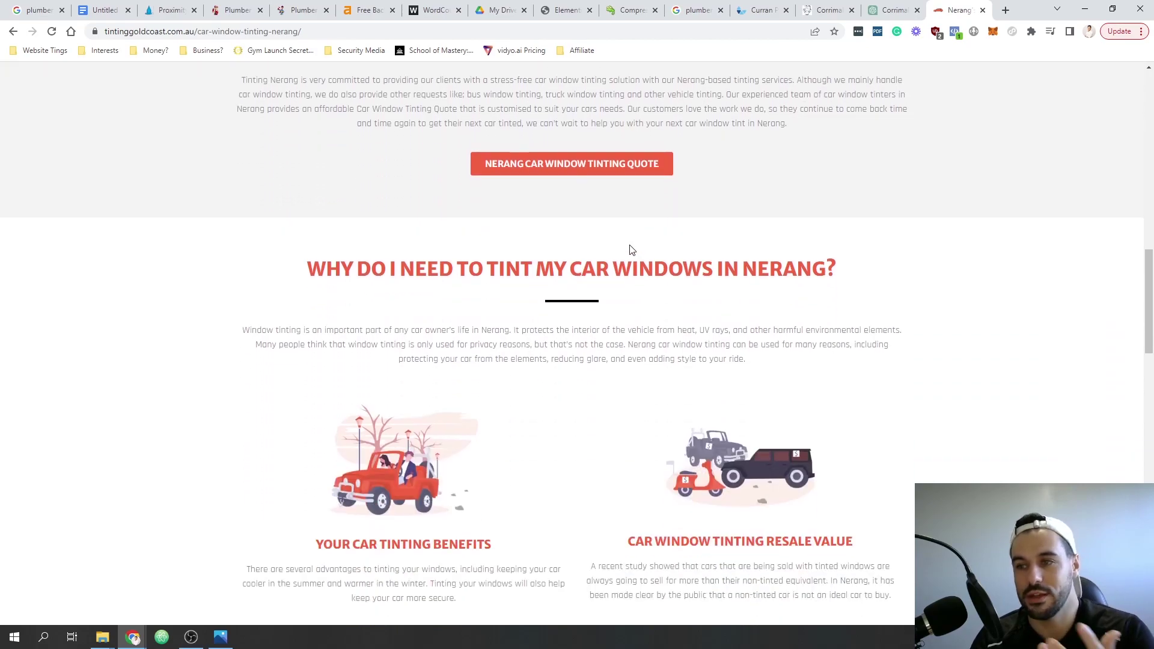
scroll(628, 252, down, 1)
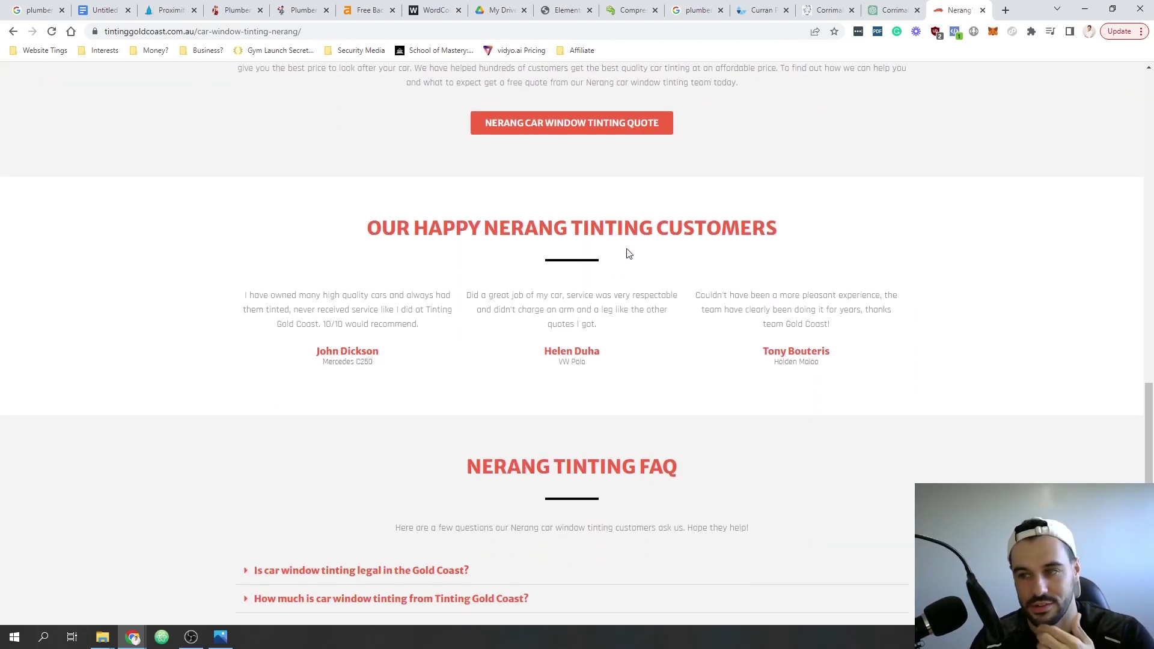
scroll(625, 251, up, 2)
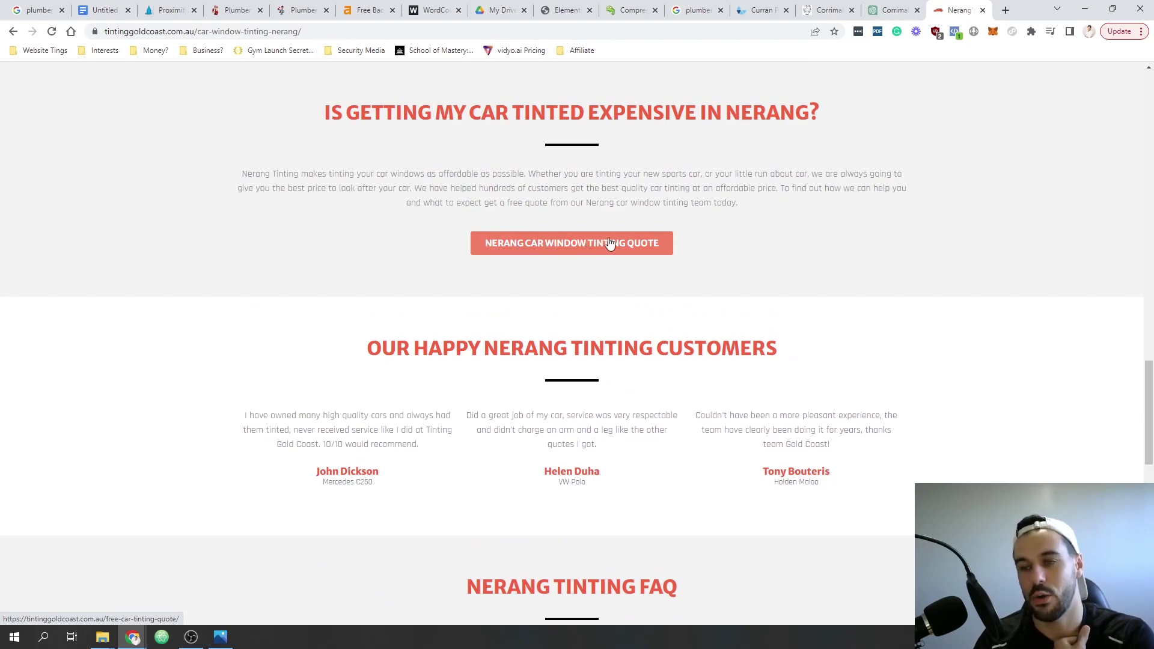
scroll(625, 246, down, 5)
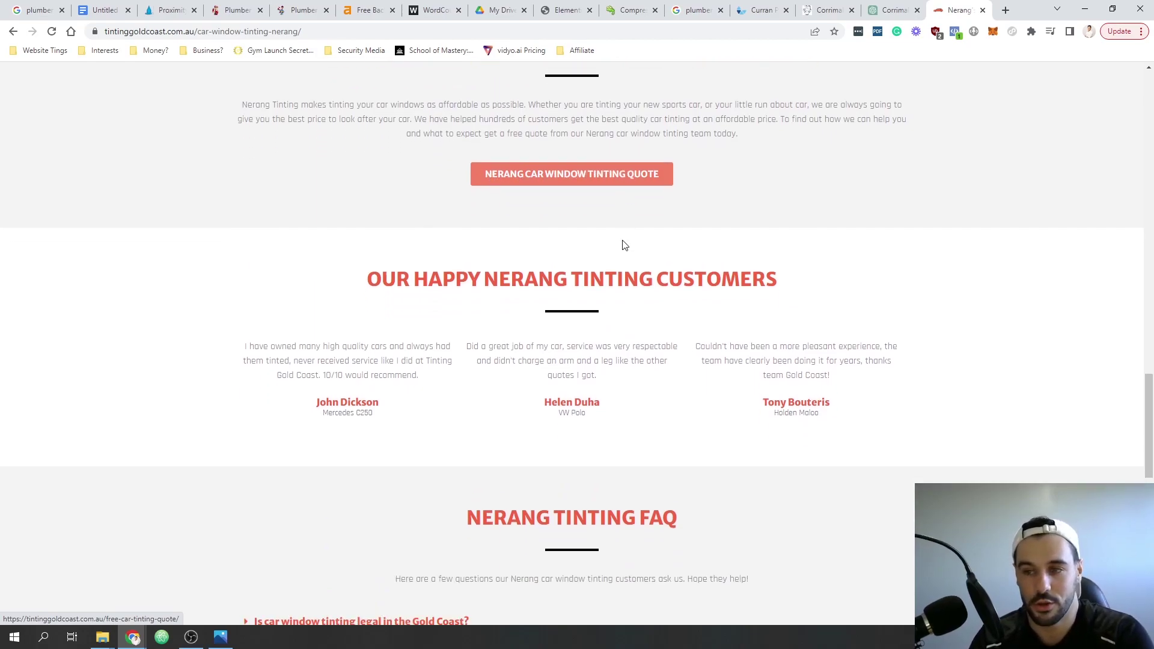
scroll(600, 253, up, 5)
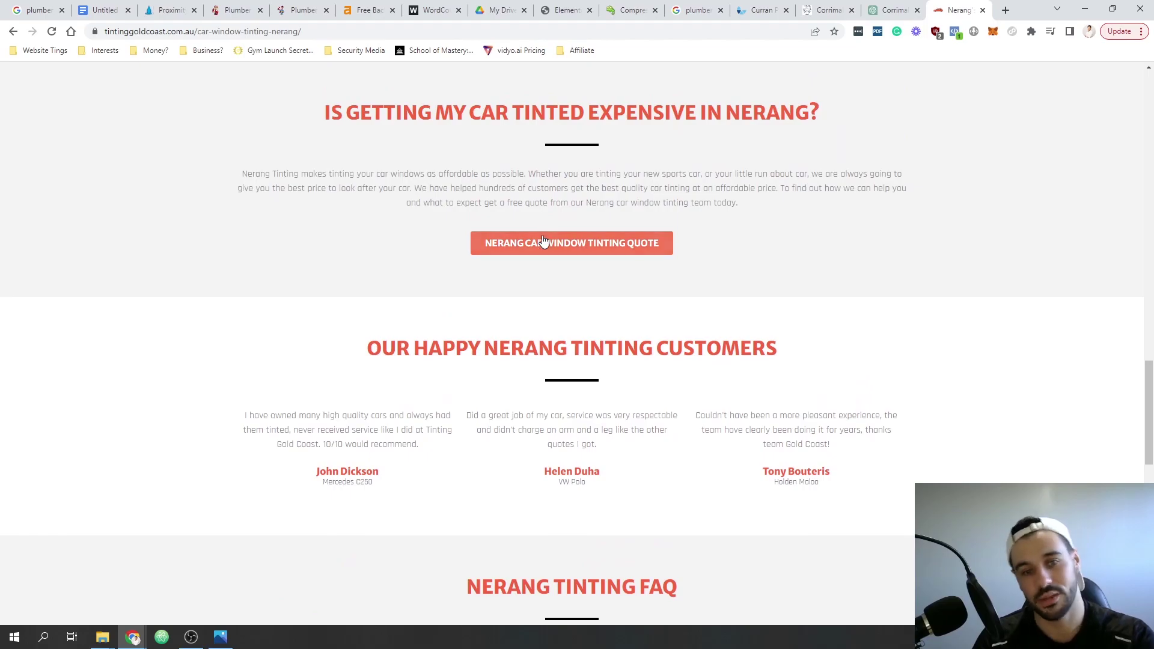
scroll(537, 226, down, 13)
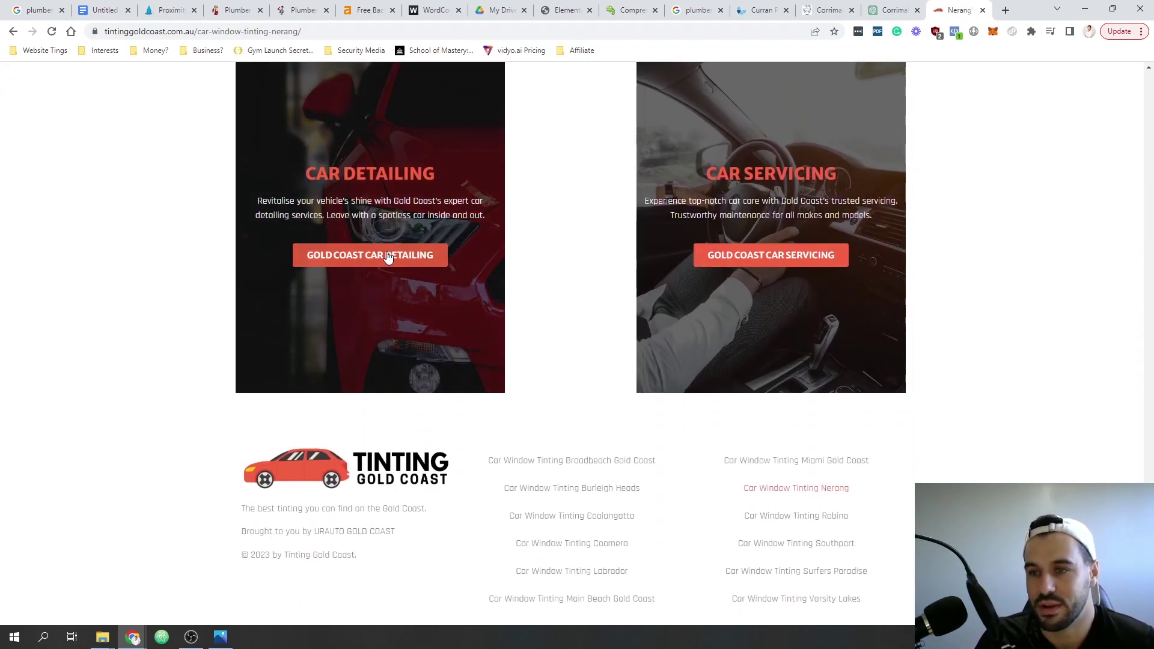
scroll(394, 165, up, 1)
scroll(396, 161, down, 1)
scroll(396, 161, up, 20)
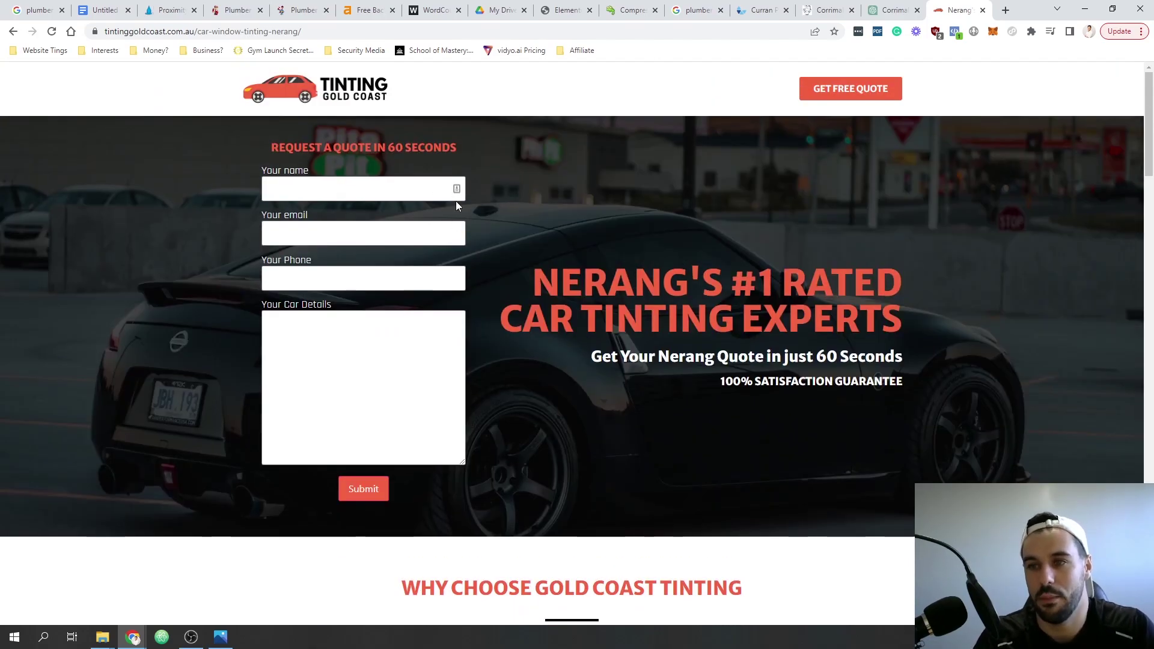
- Search Google for "car window tinting nerang" in a new tab and check where the tintinggoldcoast.com.au page ranks
click(1005, 10)
text(car window)
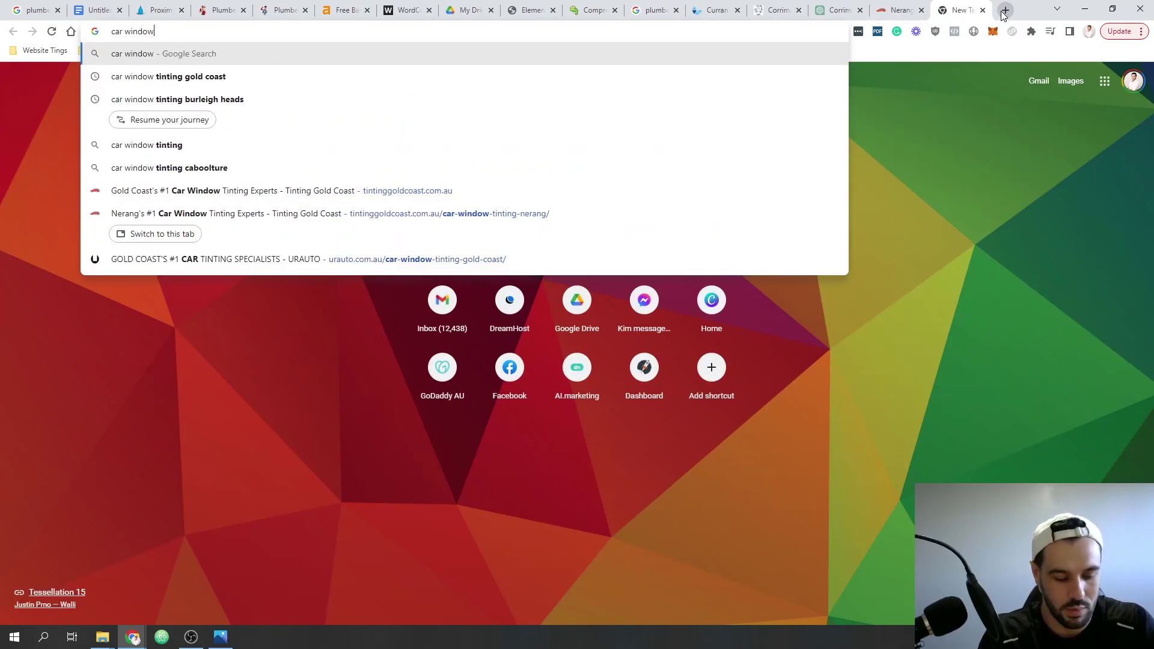
text( tinting nerang)
key(Return)
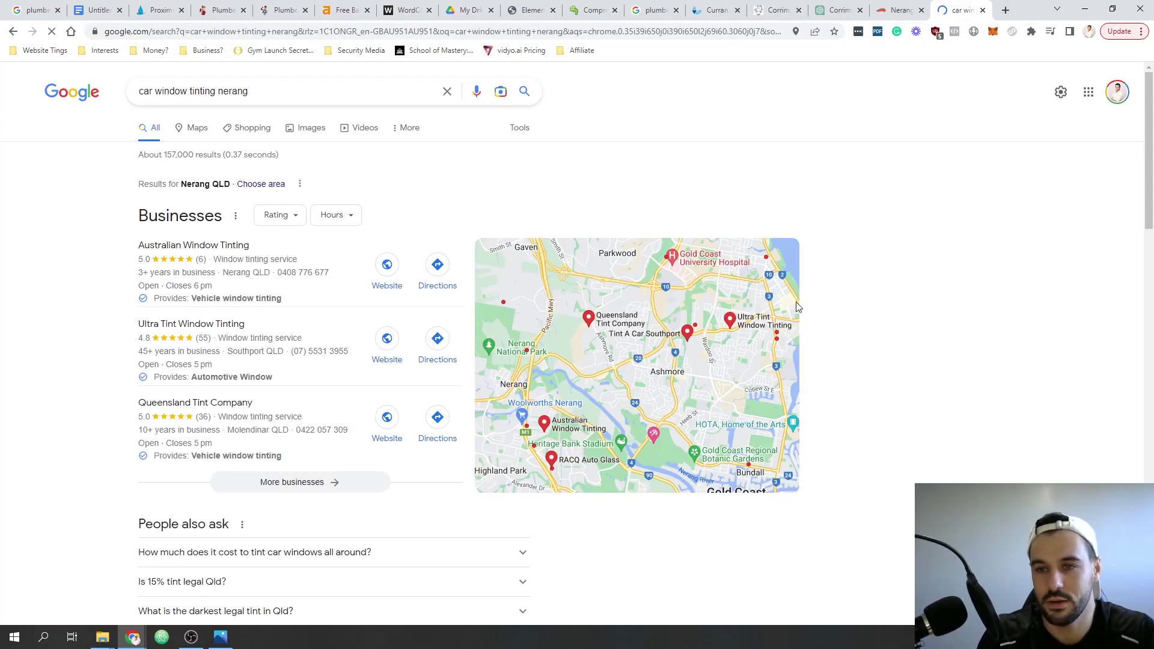
scroll(144, 369, down, 7)
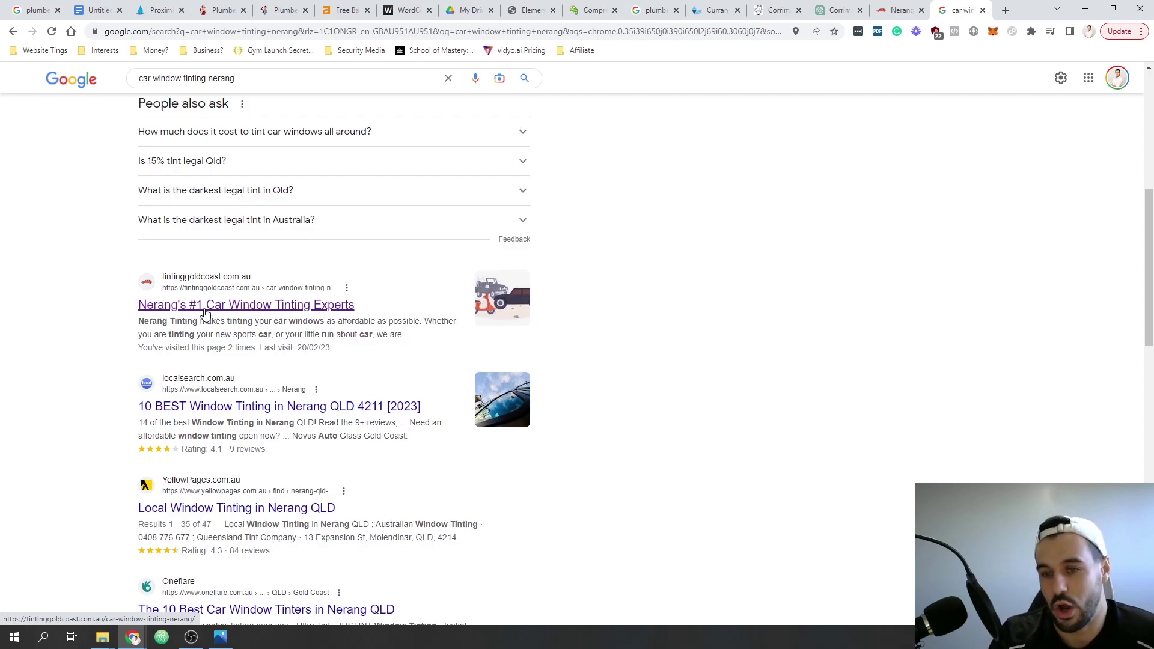
scroll(205, 313, down, 10)
scroll(198, 369, up, 2)
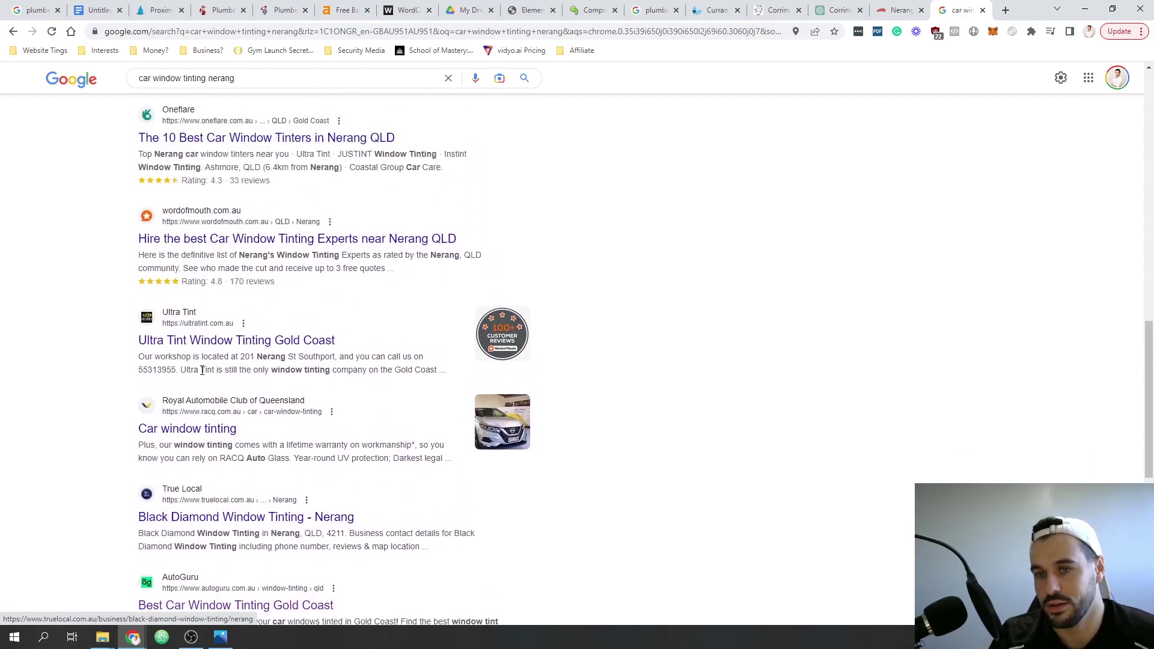
scroll(202, 369, up, 8)
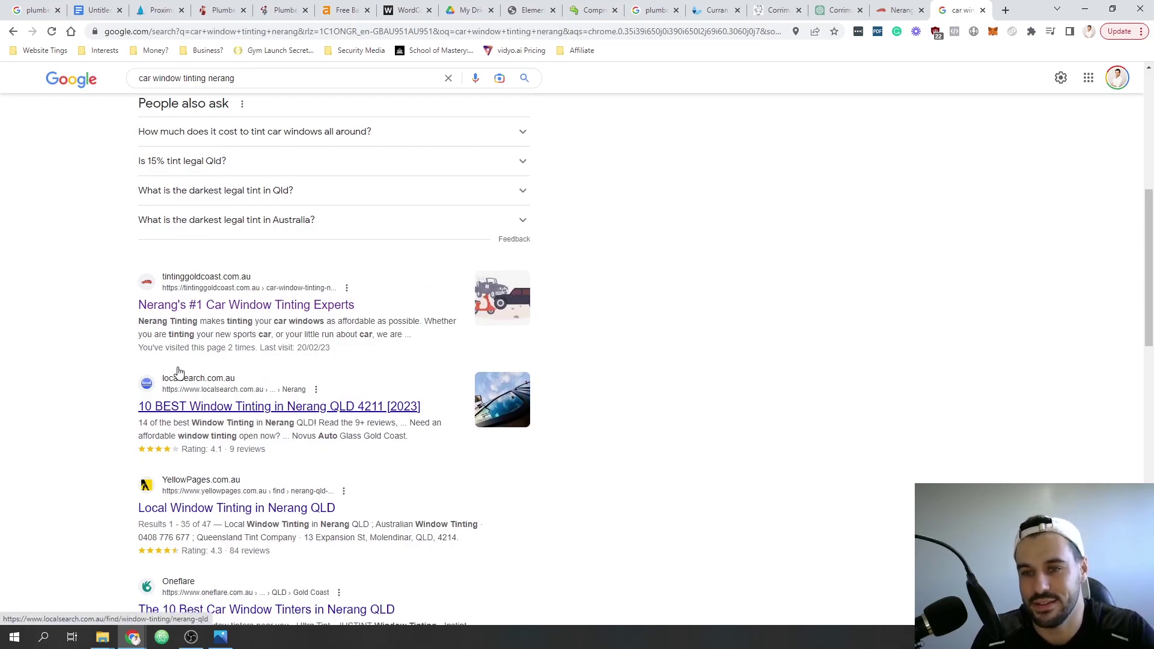
- Return to the Tinting Gold Coast Nerang page and go over its content sections from the main heading to the FAQ
click(901, 10)
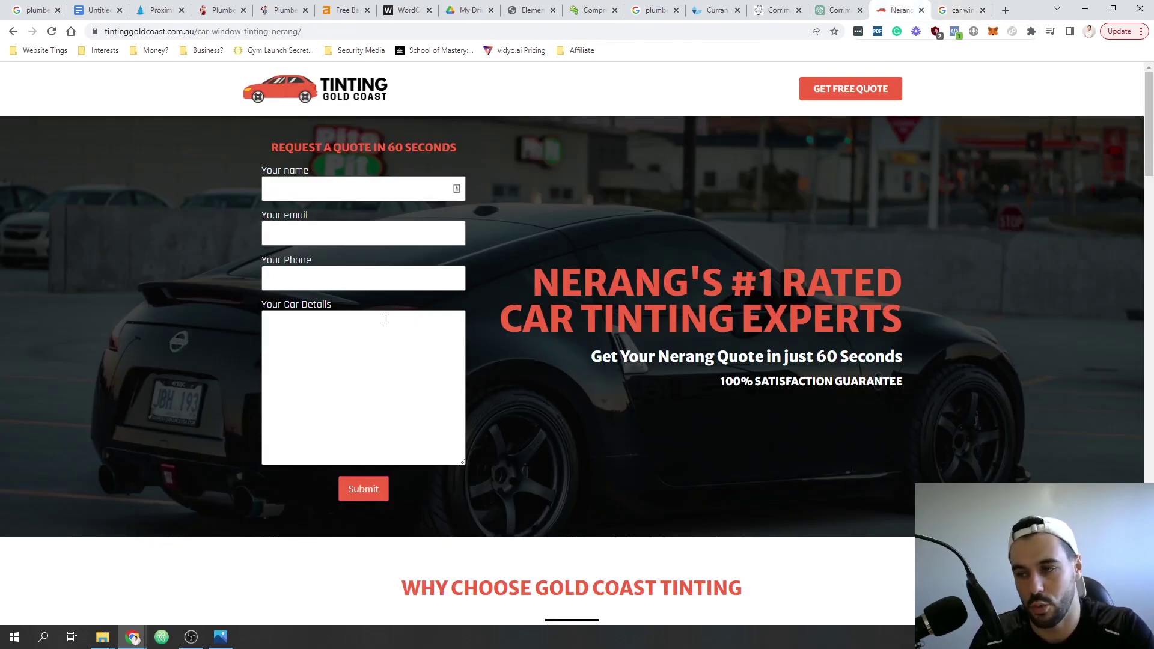
scroll(564, 357, down, 8)
scroll(540, 348, down, 8)
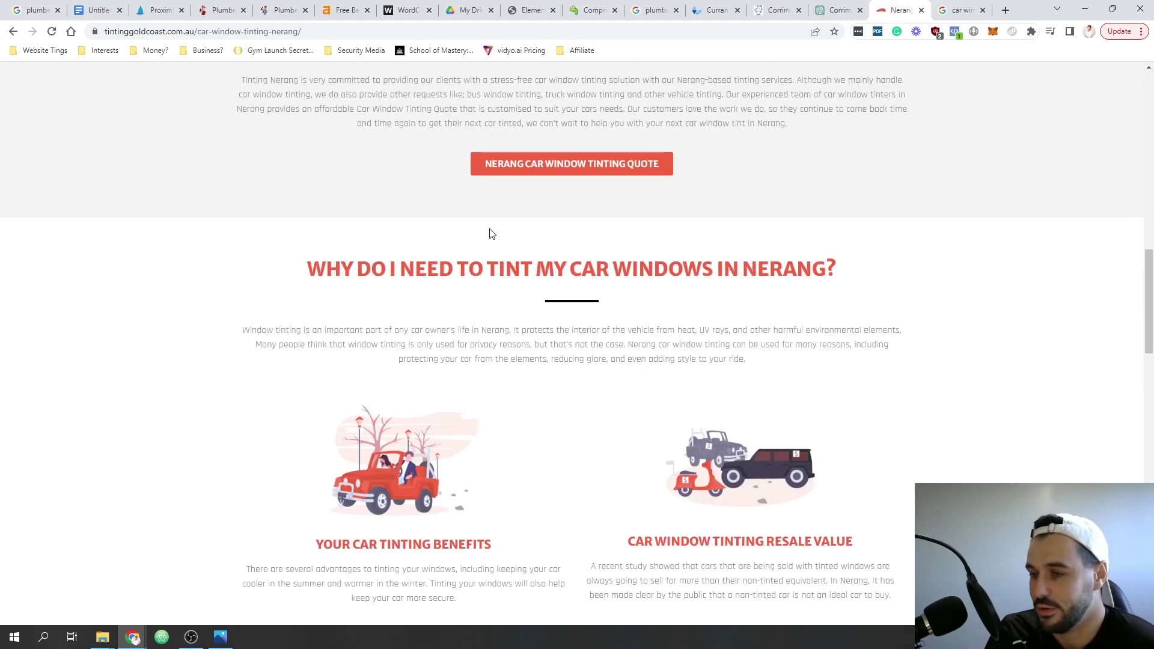
scroll(498, 383, down, 7)
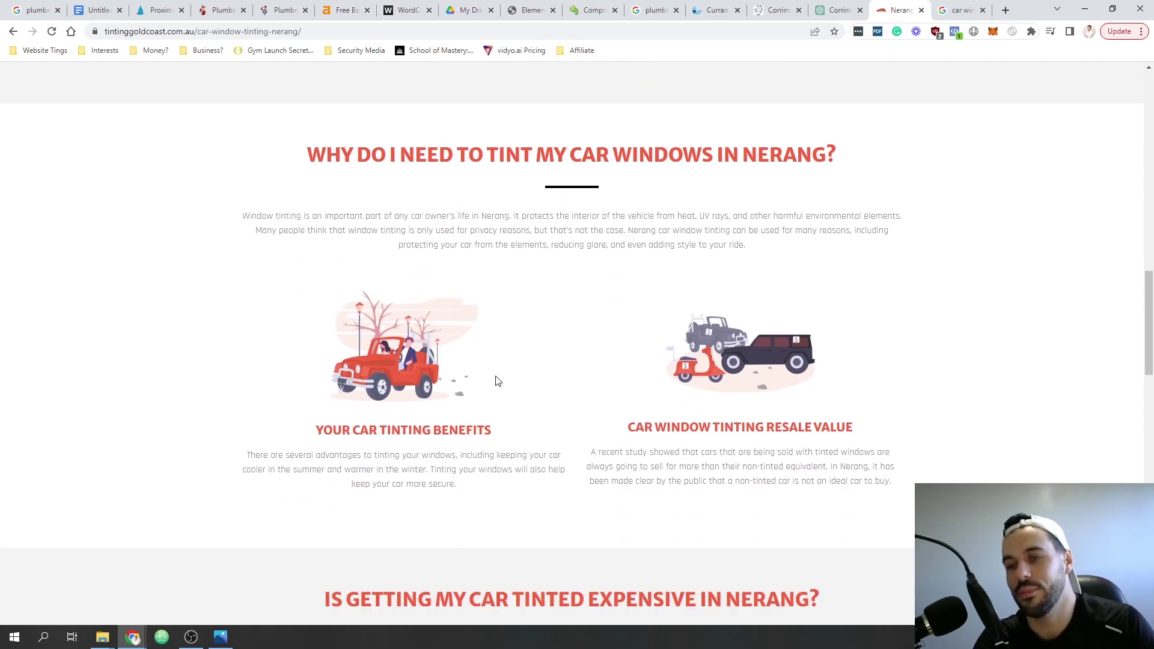
scroll(424, 412, down, 2)
scroll(424, 412, down, 10)
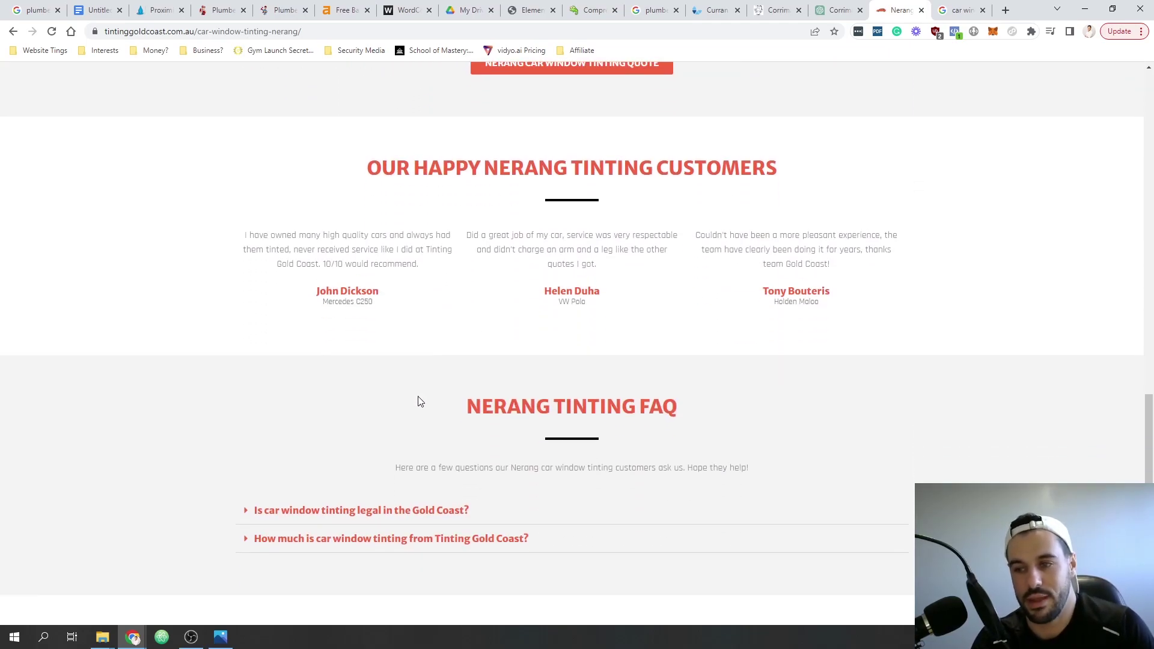
scroll(396, 399, up, 5)
scroll(397, 399, up, 20)
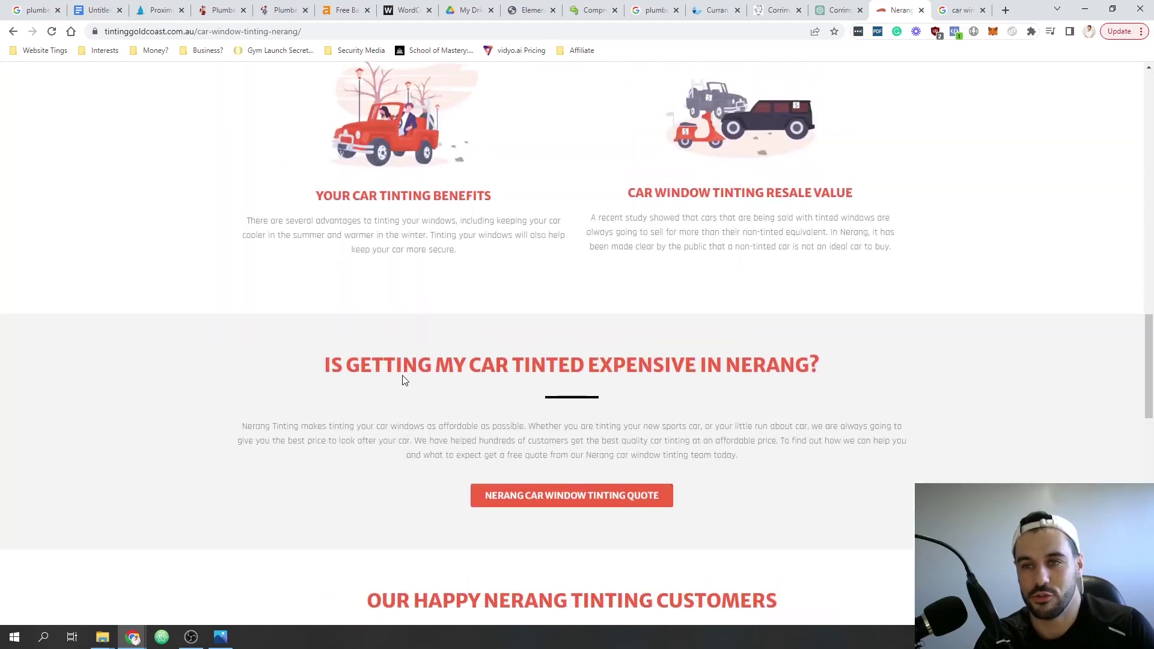